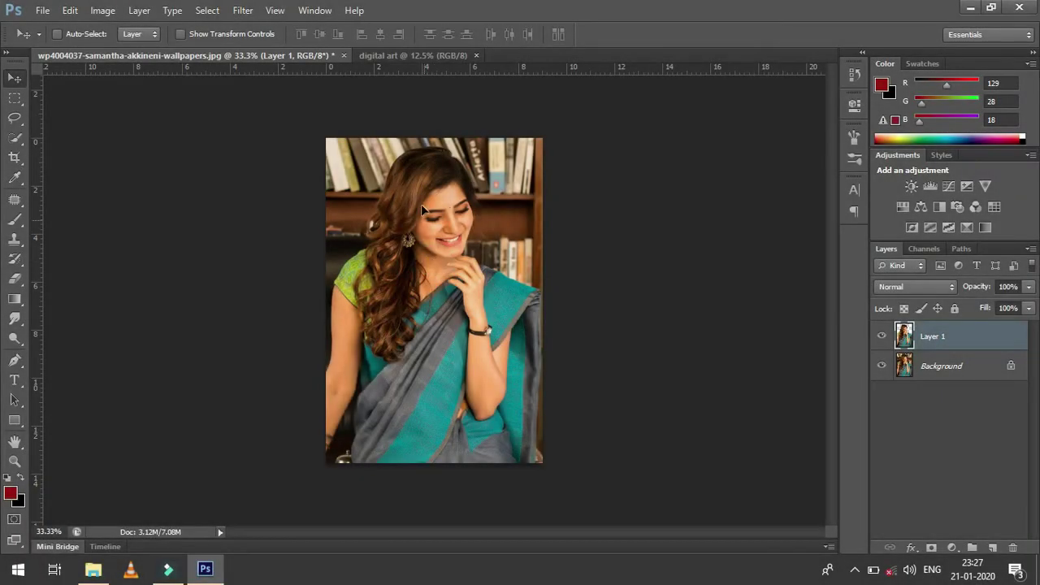
Drag the cut-out saree portrait onto the blank digital art canvas as Layer 1.
{"action": "mouse_move", "coordinate": [433, 263]}
{"action": "left_mouse_down"}
{"action": "mouse_move", "coordinate": [421, 190]}
{"action": "mouse_move", "coordinate": [424, 56]}
{"action": "left_mouse_up"}
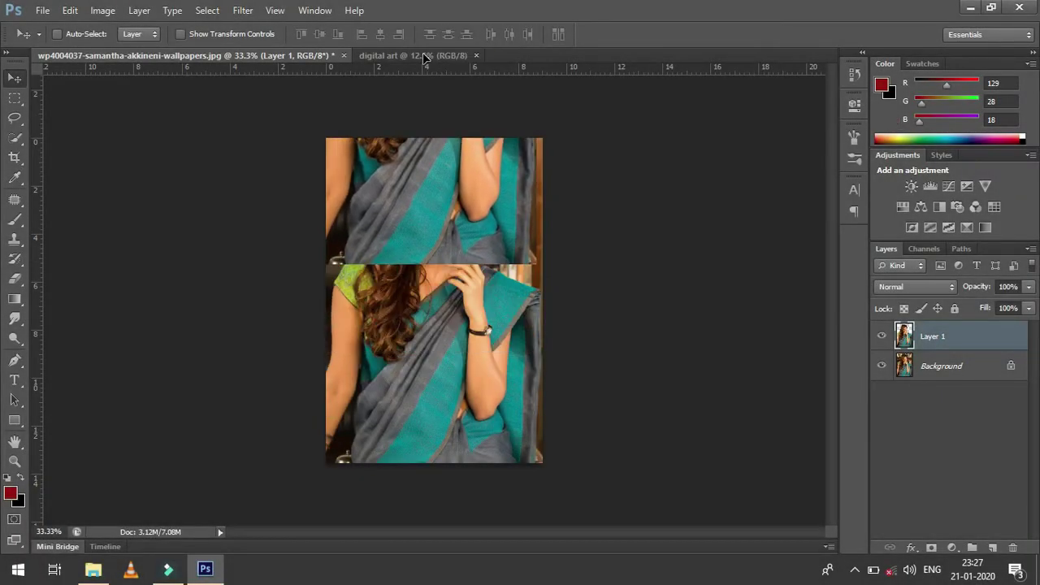
{"action": "left_click_drag", "start_coordinate": [425, 57], "coordinate": [426, 262]}
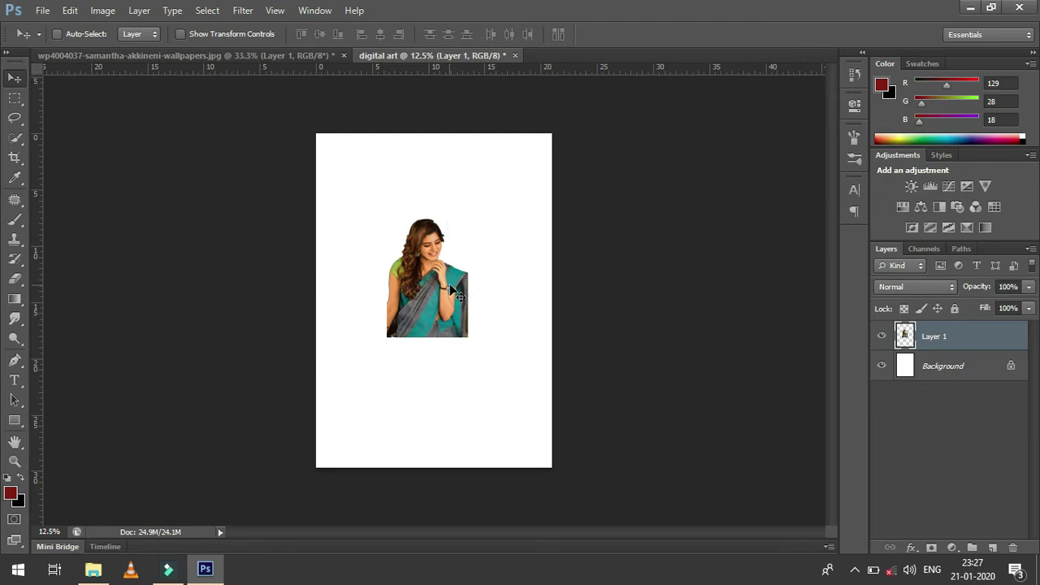
Free-transform Layer 1 up to about 237% so the portrait fills the page.
{"action": "key", "text": "ctrl+t"}
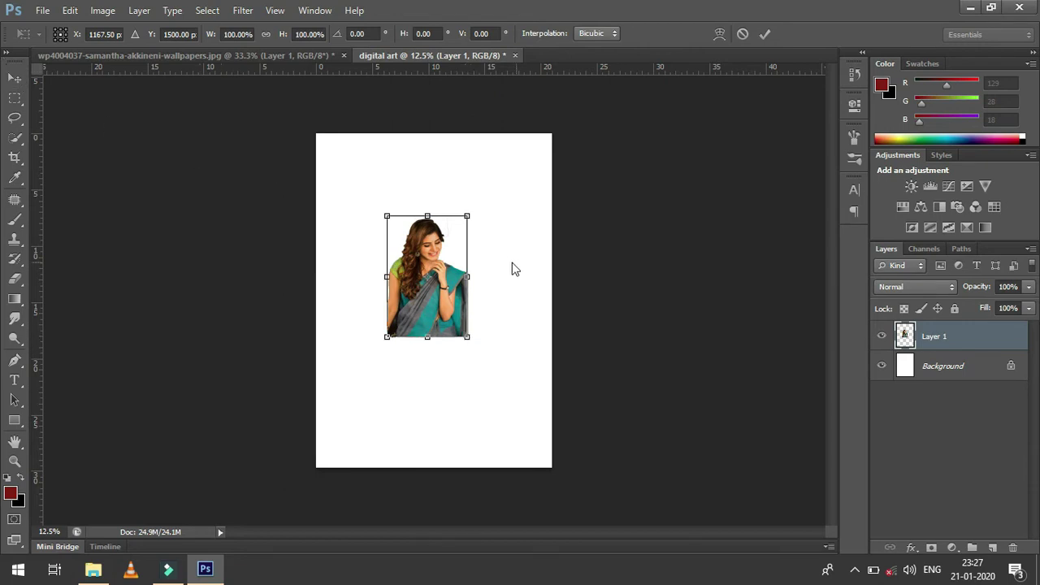
{"action": "left_click", "coordinate": [461, 253]}
{"action": "left_click_drag", "start_coordinate": [466, 216], "coordinate": [540, 144]}
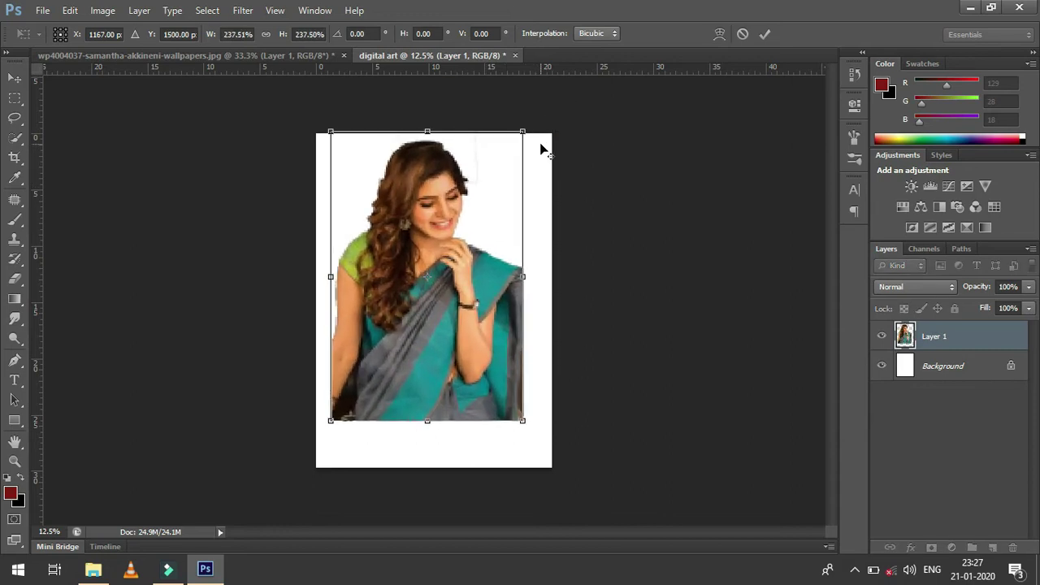
{"action": "key", "text": "Return"}
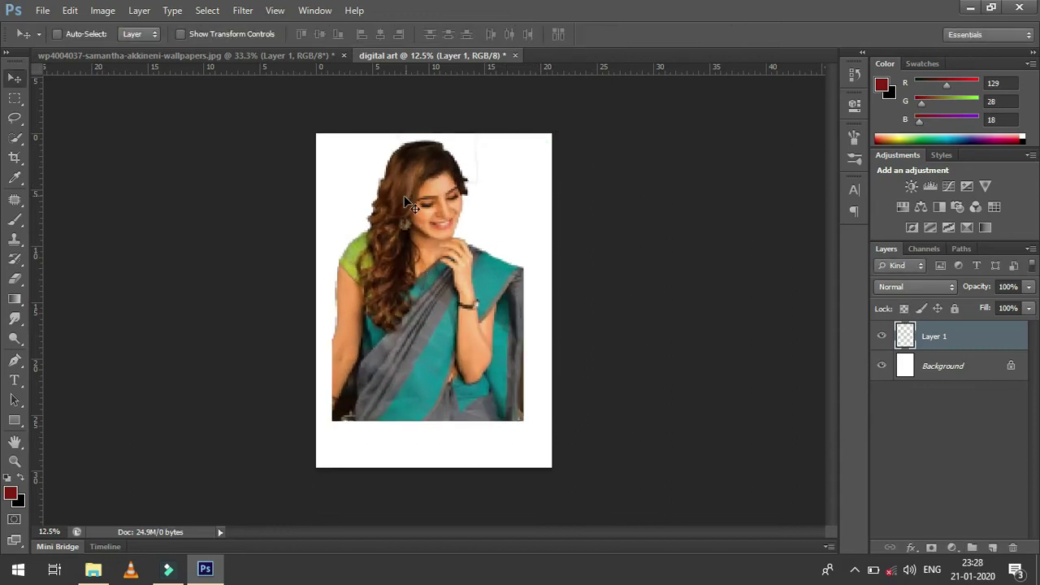
Lower the portrait slightly and erase the faint stray line beside its head.
{"action": "left_click_drag", "start_coordinate": [449, 219], "coordinate": [459, 258]}
{"action": "key", "text": "ctrl+plus"}
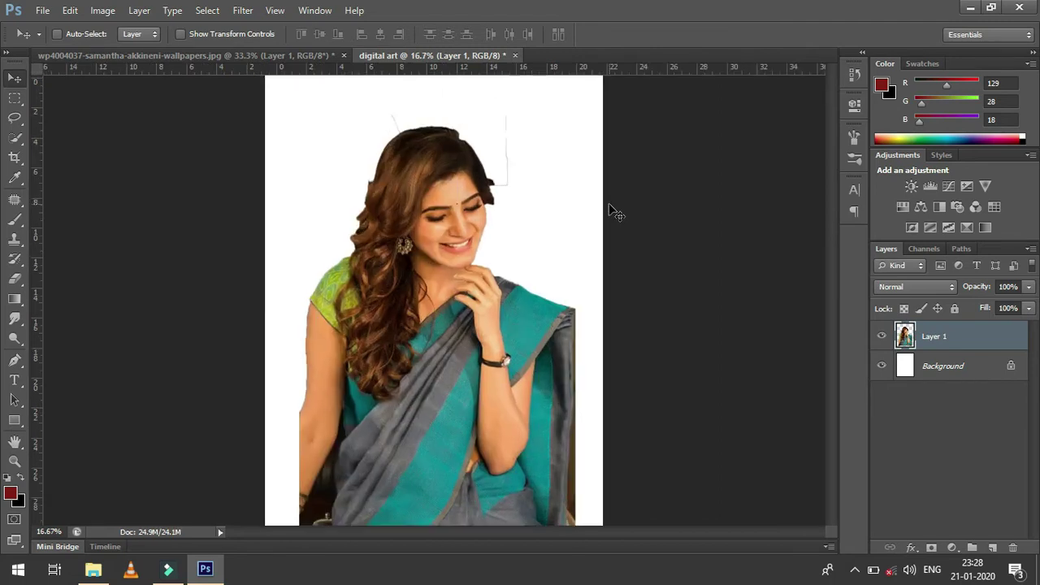
{"action": "key", "text": "ctrl+plus"}
{"action": "left_click_drag", "start_coordinate": [831, 297], "coordinate": [820, 250]}
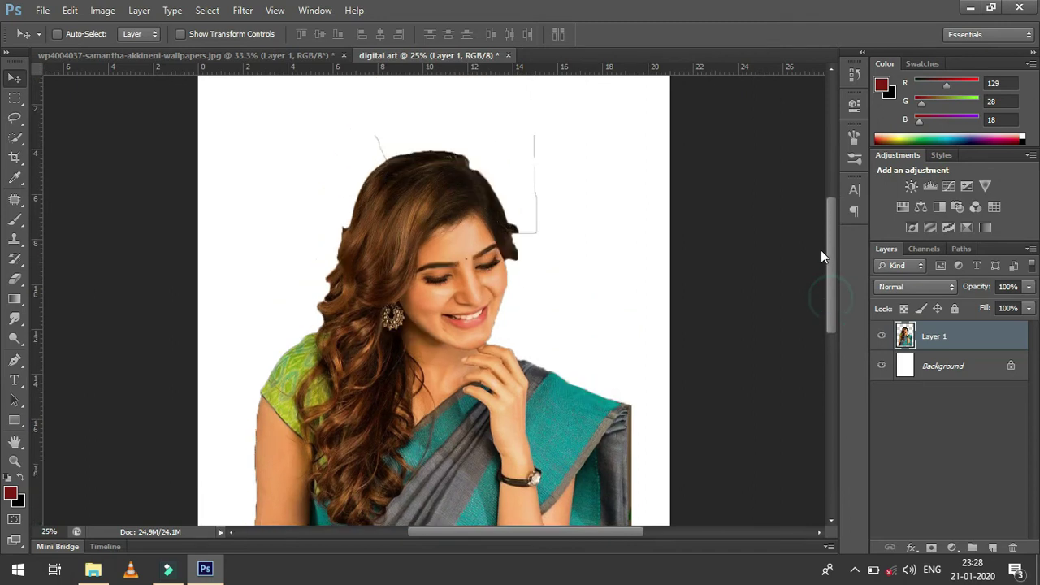
{"action": "left_click", "coordinate": [15, 279]}
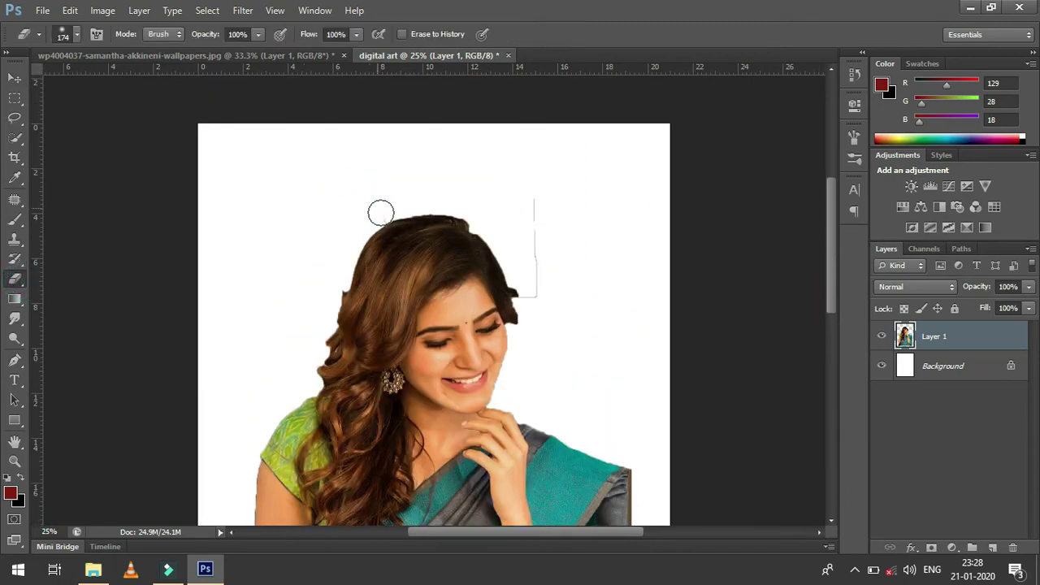
{"action": "left_click_drag", "start_coordinate": [529, 190], "coordinate": [531, 304]}
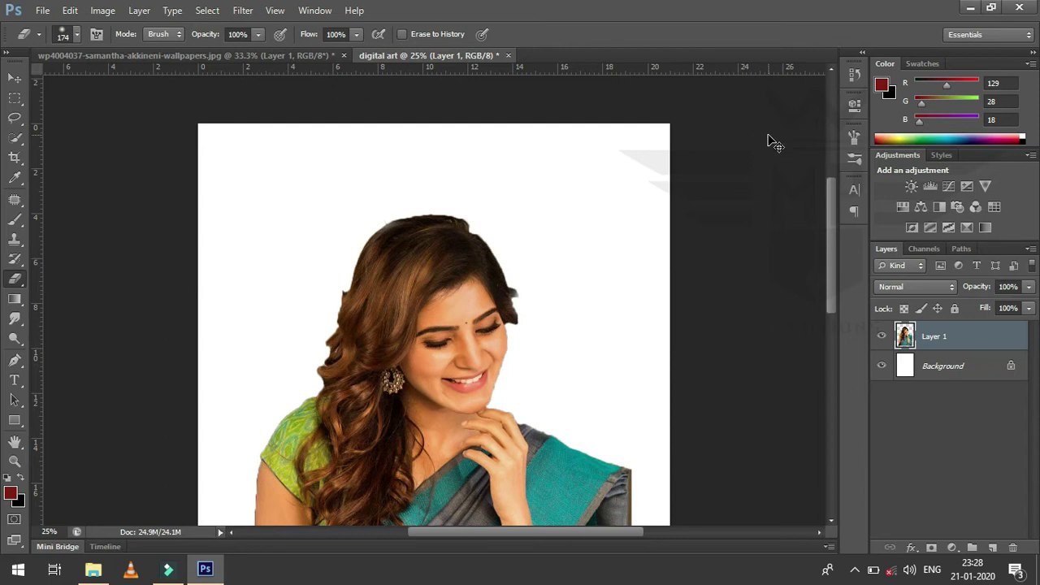
Nudge the portrait up and left into its final position on the page.
{"action": "key", "text": "ctrl+minus"}
{"action": "key", "text": "ctrl+minus"}
{"action": "key", "text": "ctrl+plus"}
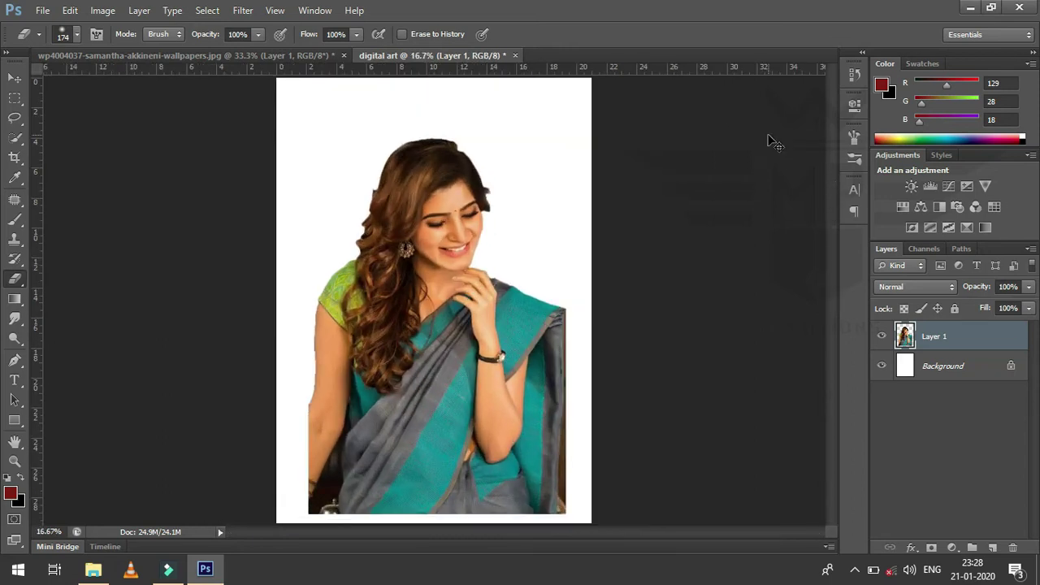
{"action": "key", "text": "ctrl+minus"}
{"action": "left_click", "coordinate": [14, 78]}
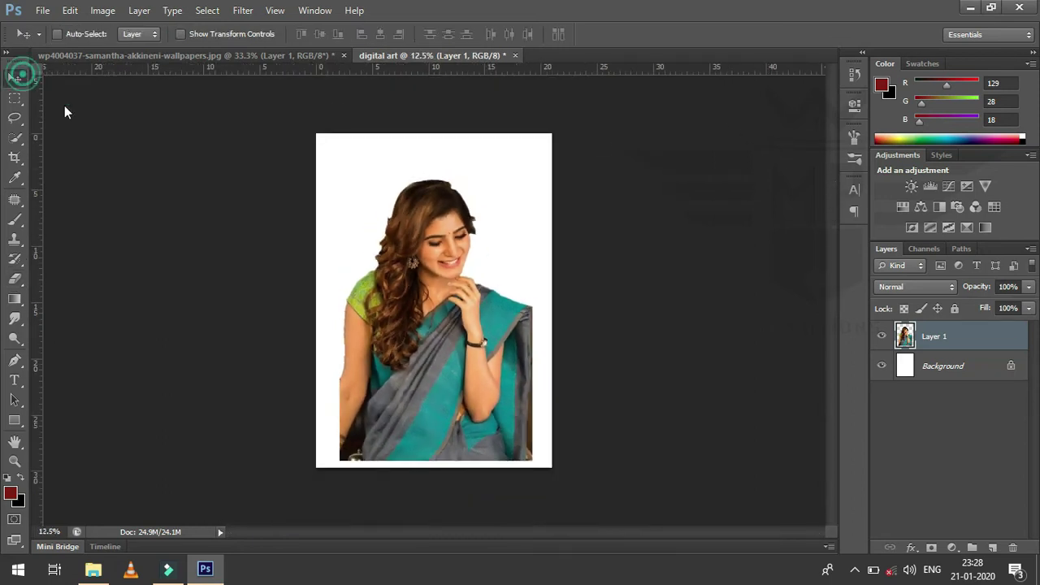
{"action": "mouse_move", "coordinate": [451, 298]}
{"action": "left_mouse_down"}
{"action": "mouse_move", "coordinate": [445, 286]}
{"action": "mouse_move", "coordinate": [472, 294]}
{"action": "left_mouse_up"}
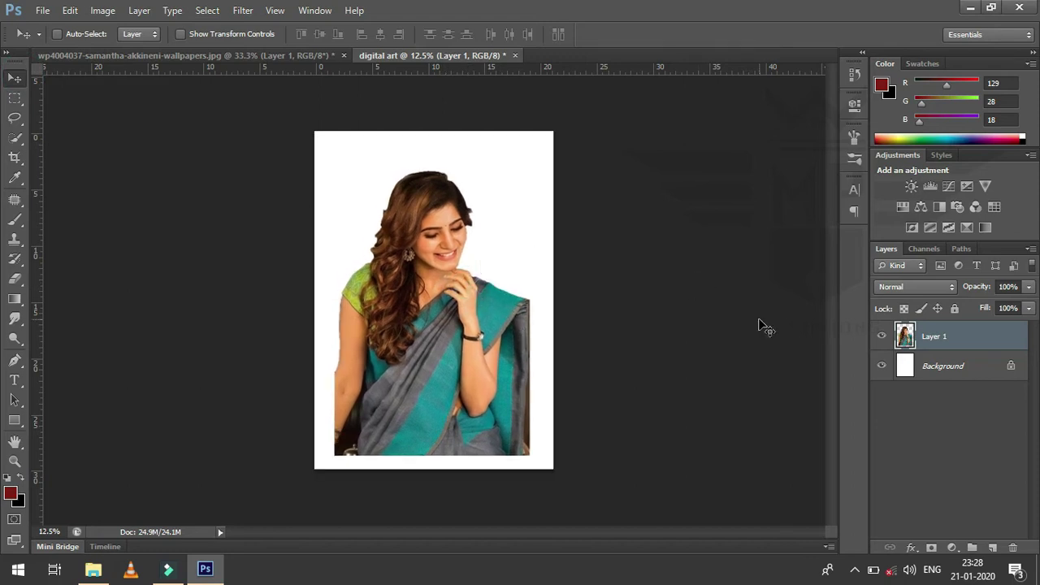
{"action": "key", "text": "ctrl+plus"}
{"action": "key", "text": "ctrl+plus"}
{"action": "key", "text": "ctrl+plus"}
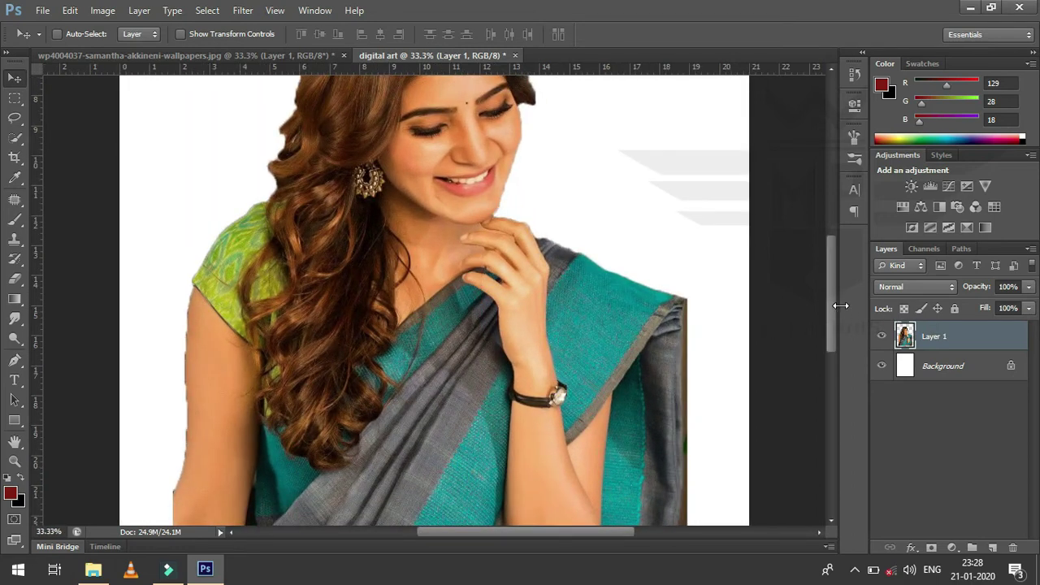
{"action": "scroll", "coordinate": [825, 273], "scroll_direction": "up", "scroll_amount": 5}
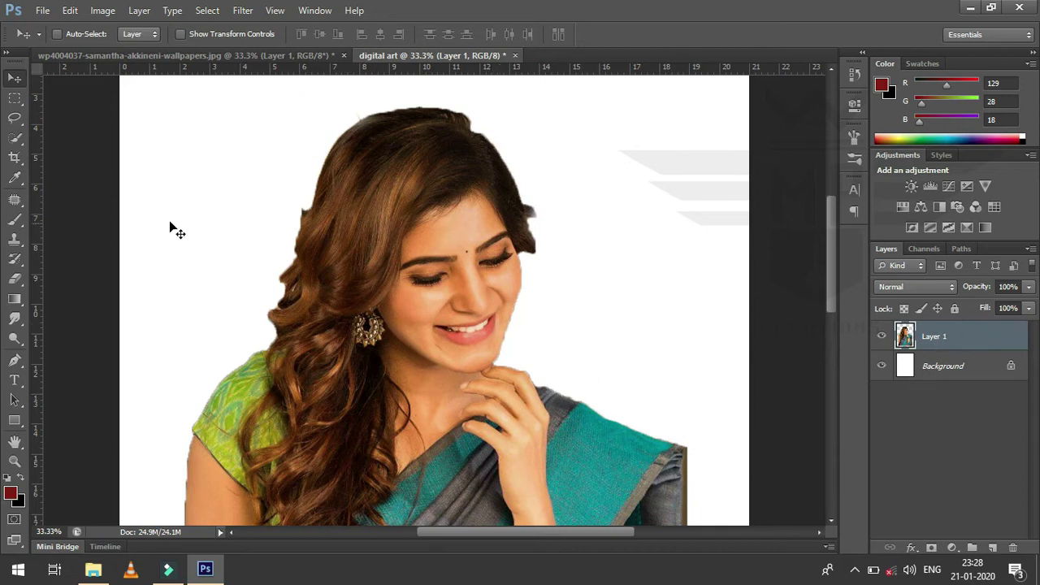
Duplicate the portrait layer and apply Smart Sharpen at 86% amount, 1.0 px radius.
{"action": "key", "text": "ctrl+j"}
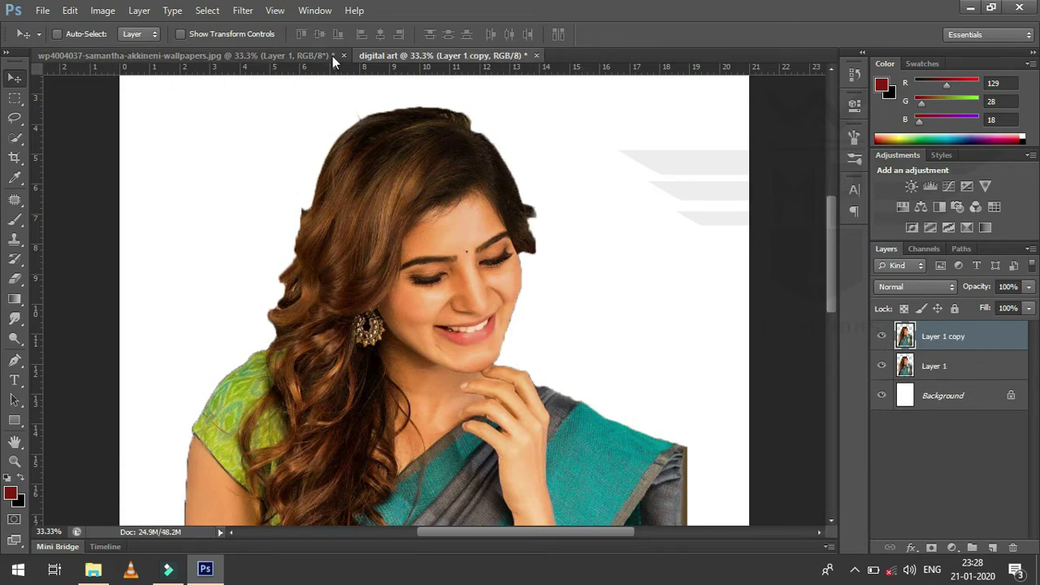
{"action": "left_click", "coordinate": [243, 10]}
{"action": "mouse_move", "coordinate": [325, 237]}
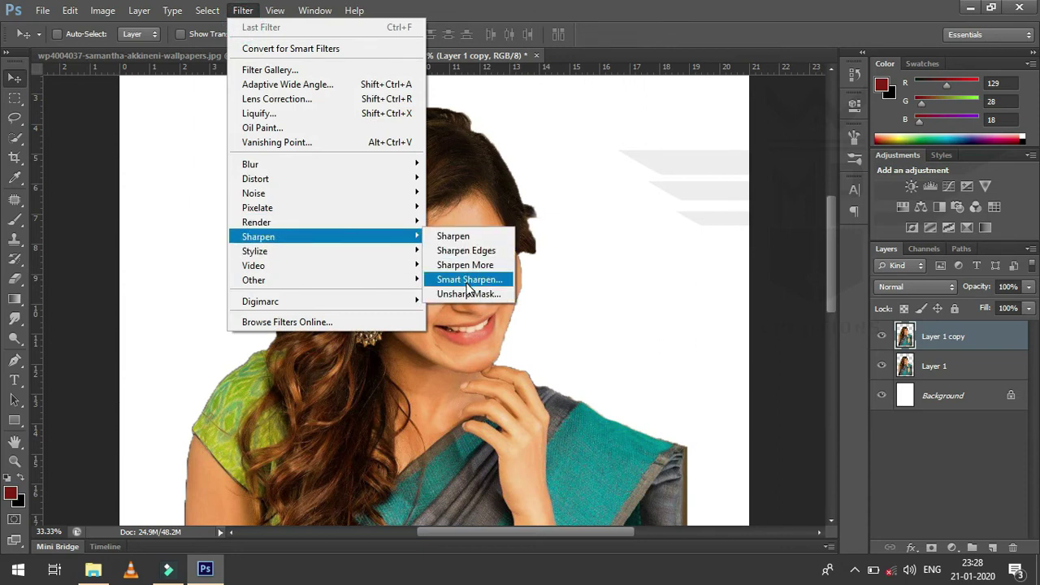
{"action": "left_click", "coordinate": [468, 280]}
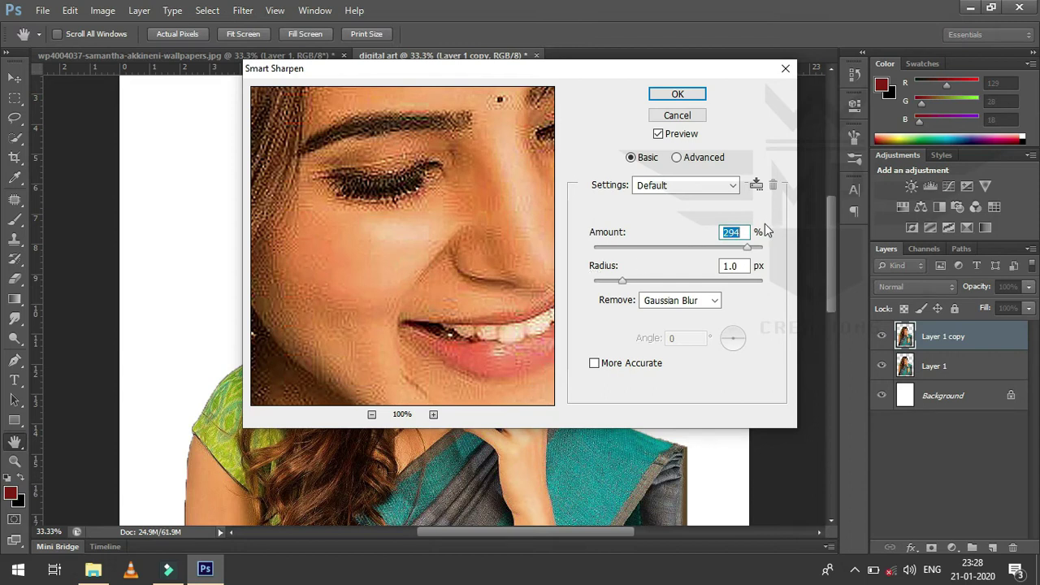
{"action": "left_click_drag", "start_coordinate": [747, 247], "coordinate": [674, 254]}
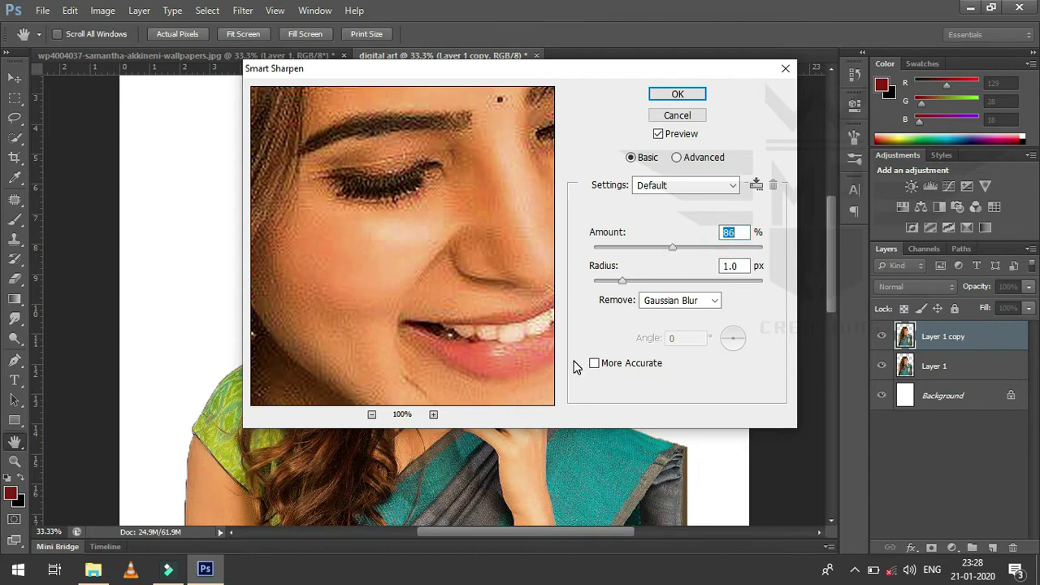
{"action": "left_click", "coordinate": [676, 95]}
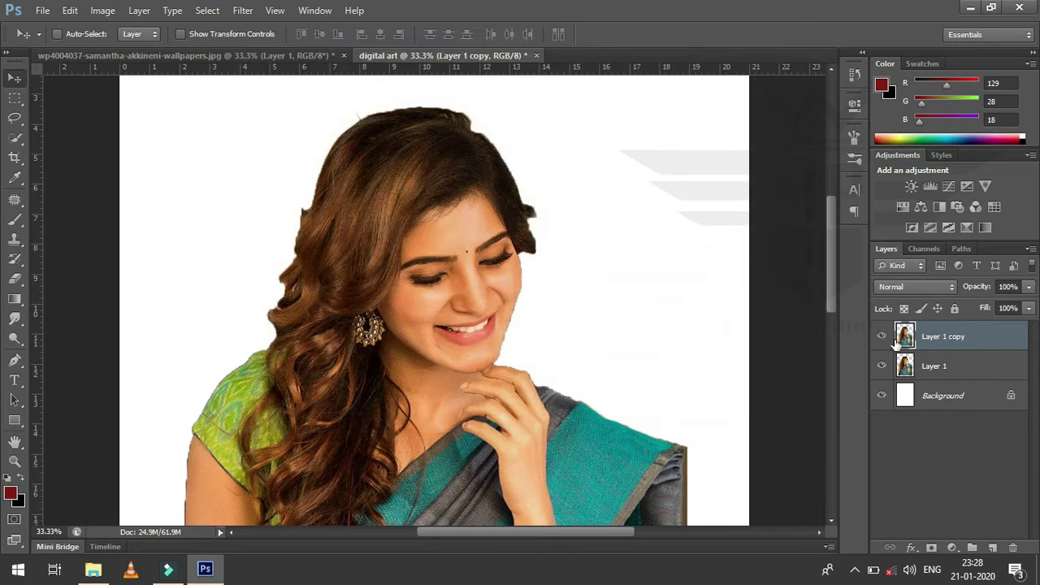
Duplicate the portrait again and apply Unsharp Mask at 104% amount, 1.0 px radius, threshold 0.
{"action": "key", "text": "ctrl+j"}
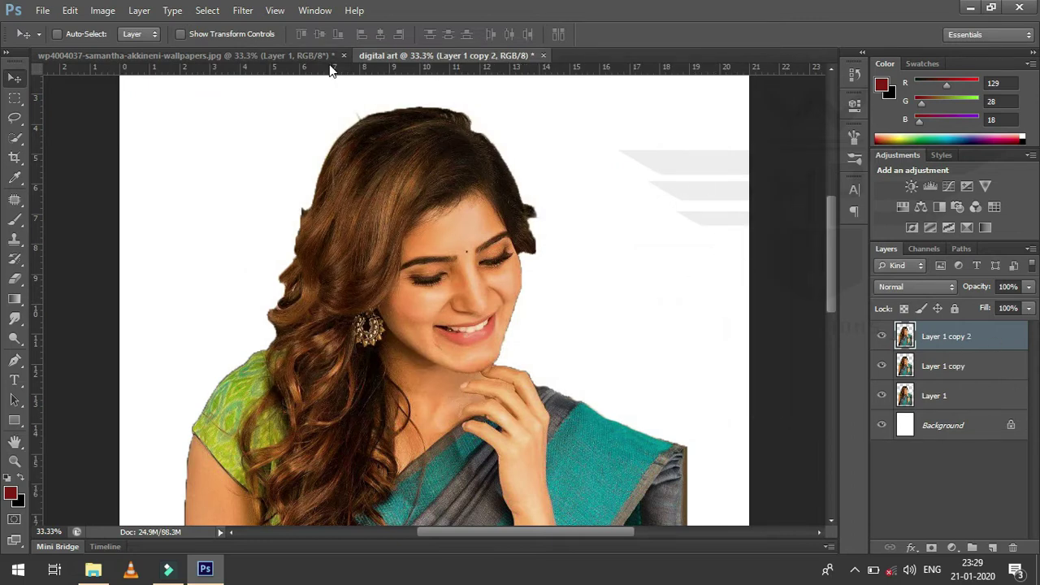
{"action": "left_click", "coordinate": [244, 11]}
{"action": "mouse_move", "coordinate": [258, 237]}
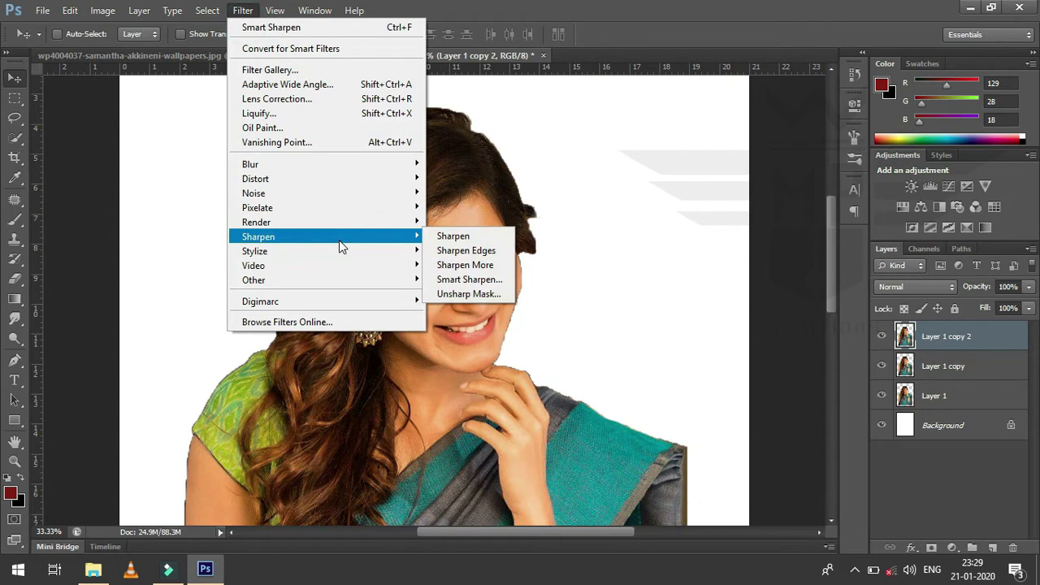
{"action": "left_click", "coordinate": [491, 296]}
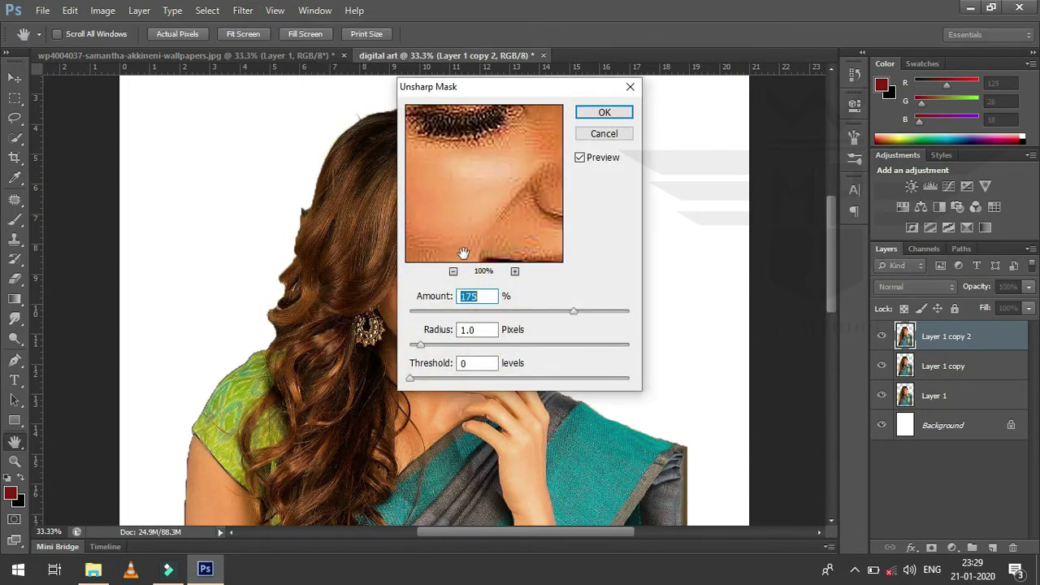
{"action": "left_click_drag", "start_coordinate": [476, 214], "coordinate": [493, 228]}
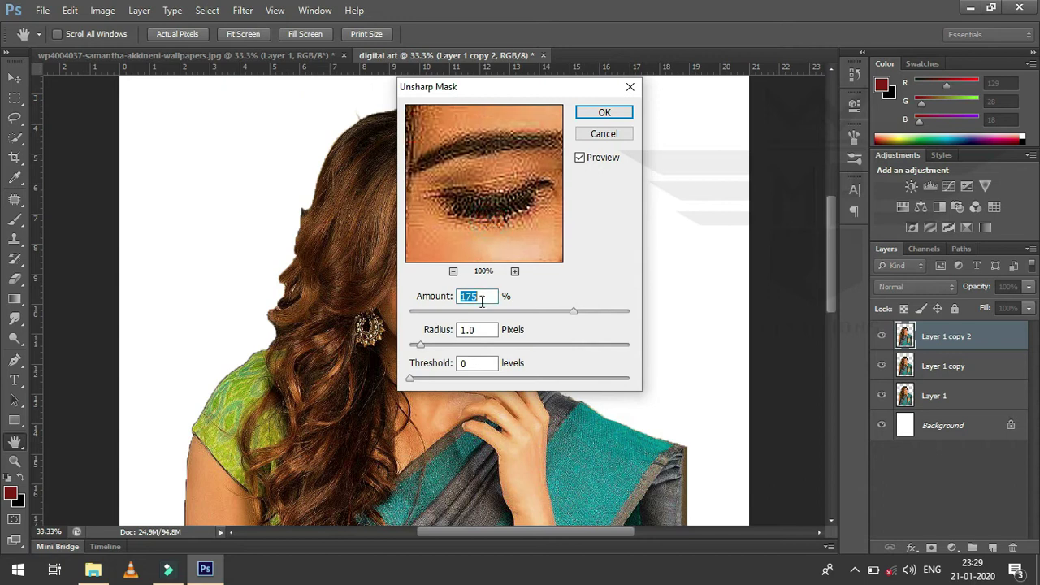
{"action": "left_click_drag", "start_coordinate": [567, 321], "coordinate": [542, 320]}
{"action": "left_click", "coordinate": [605, 112]}
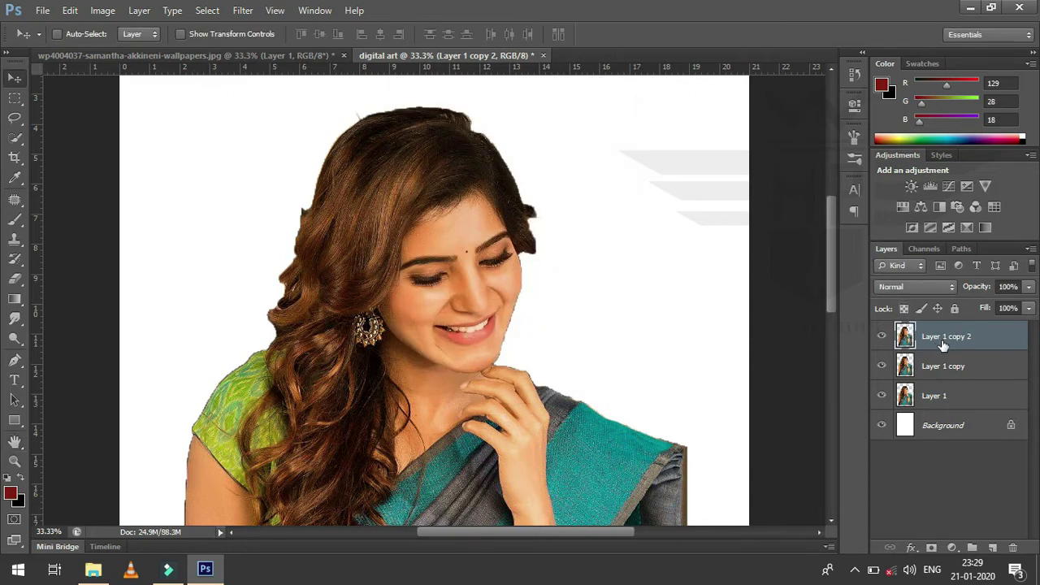
Apply a 34.6 px High Pass filter to Layer 1 copy 2 and blend it as Overlay.
{"action": "left_click", "coordinate": [244, 11]}
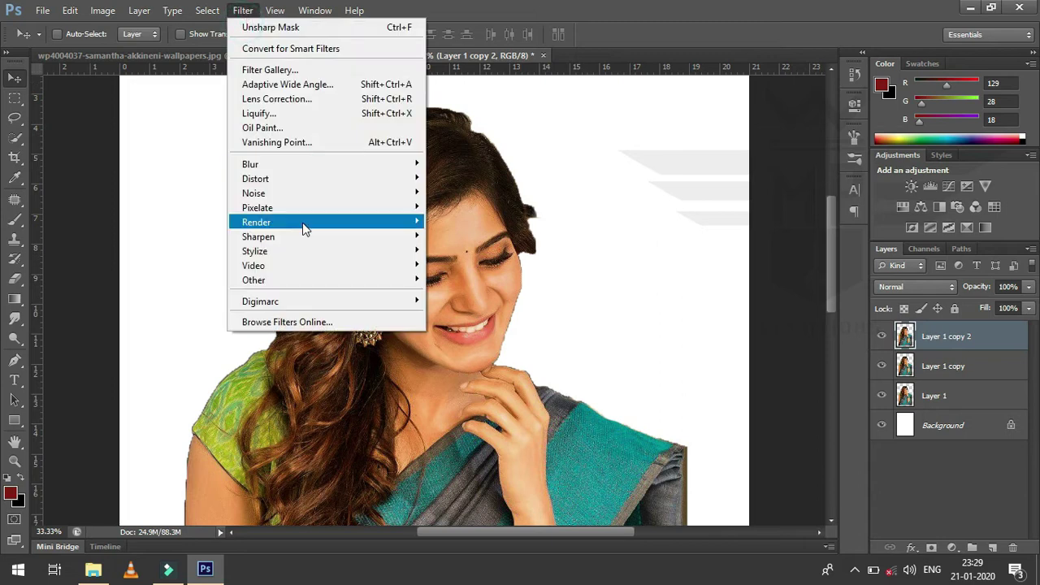
{"action": "mouse_move", "coordinate": [254, 279]}
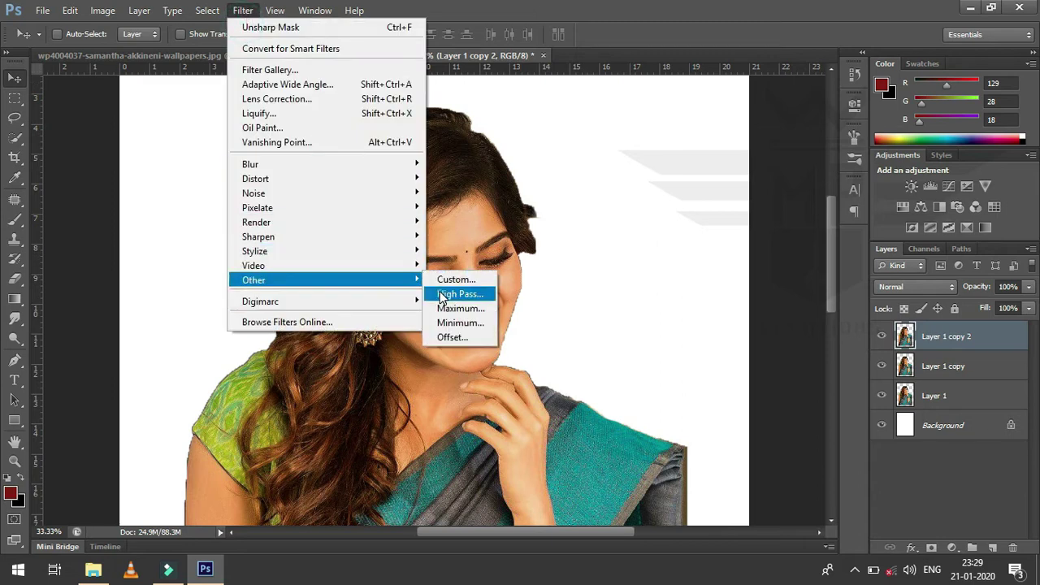
{"action": "left_click", "coordinate": [455, 294]}
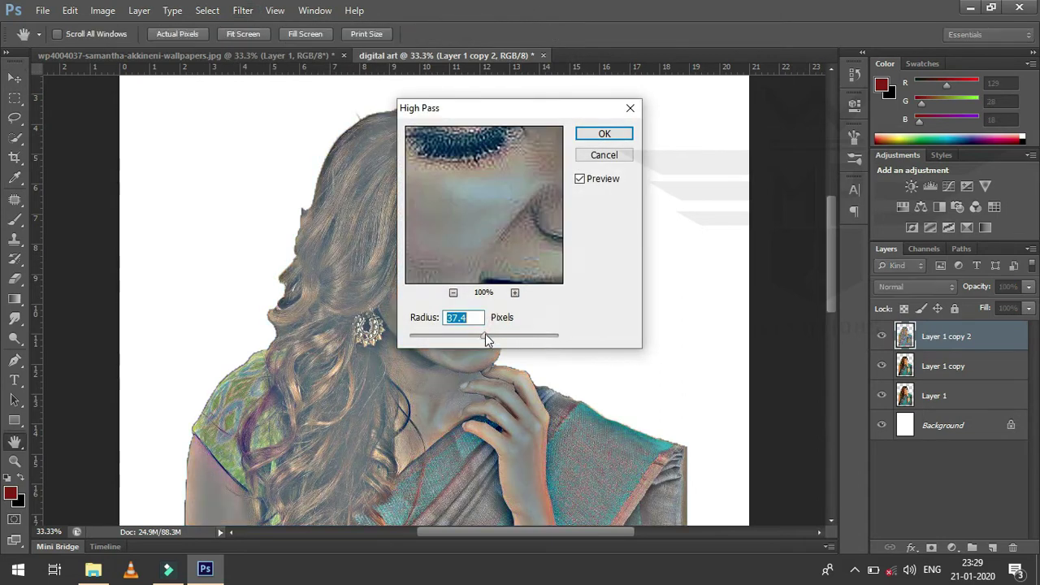
{"action": "left_click_drag", "start_coordinate": [485, 336], "coordinate": [482, 335]}
{"action": "left_click", "coordinate": [604, 134]}
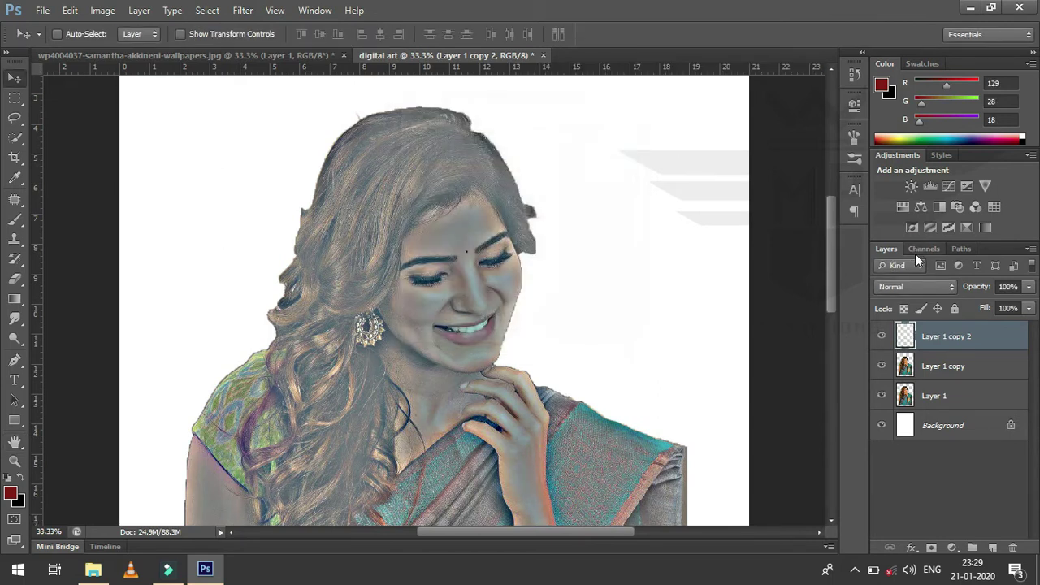
{"action": "left_click", "coordinate": [927, 287]}
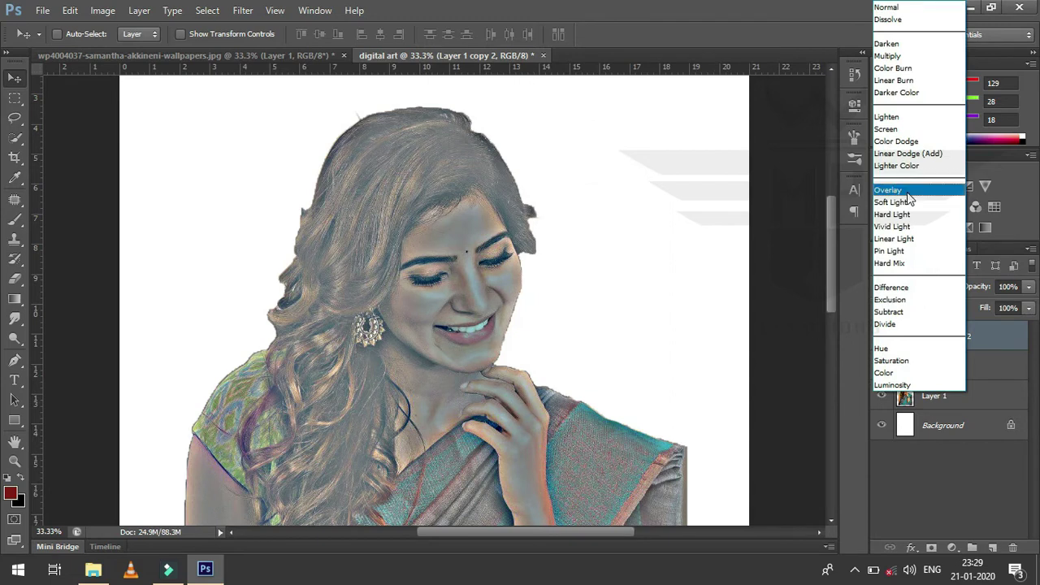
{"action": "left_click", "coordinate": [904, 199]}
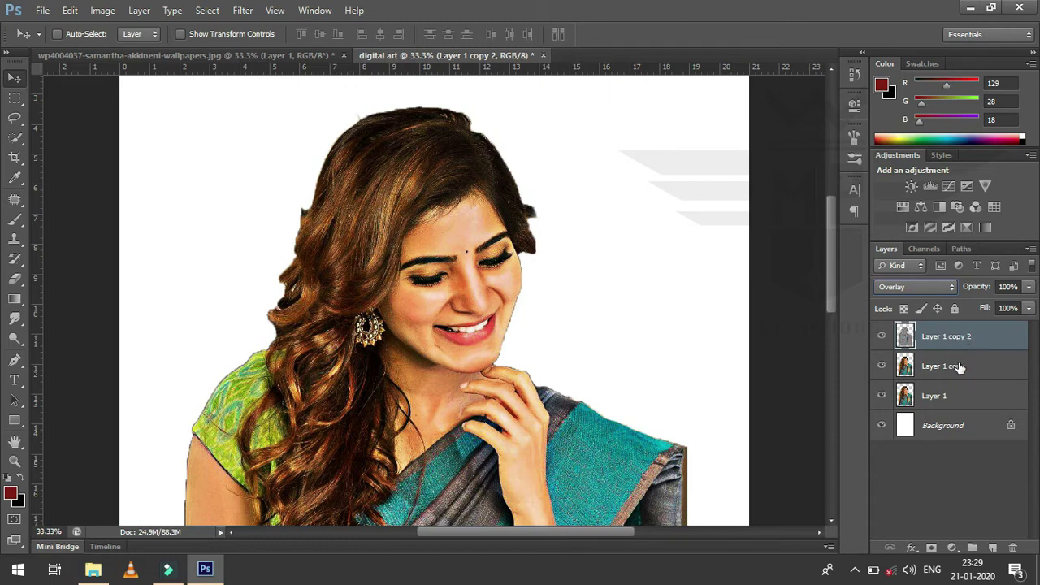
{"action": "left_click", "coordinate": [959, 363], "text": "ctrl"}
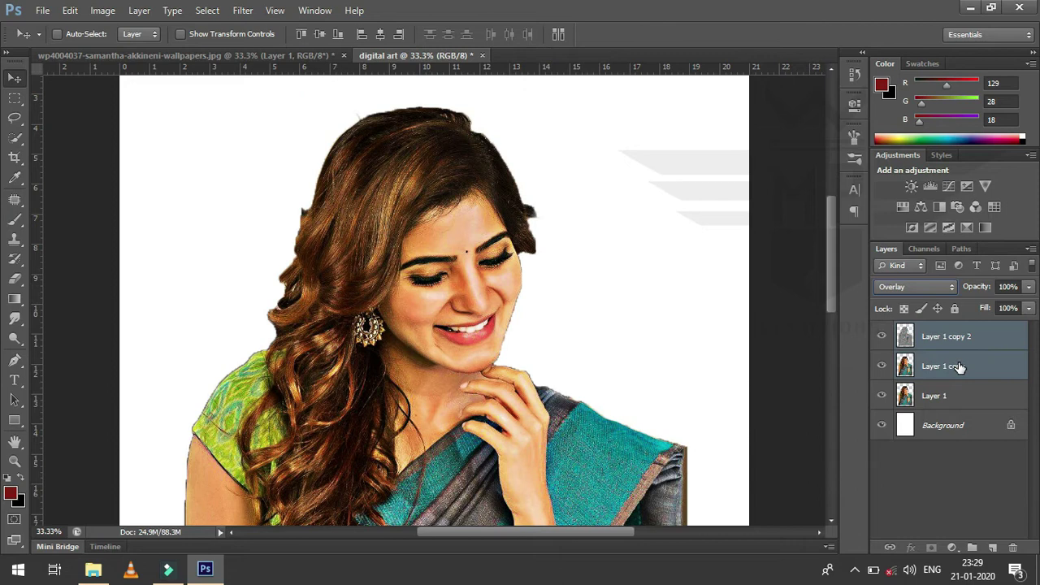
{"action": "right_click", "coordinate": [958, 363]}
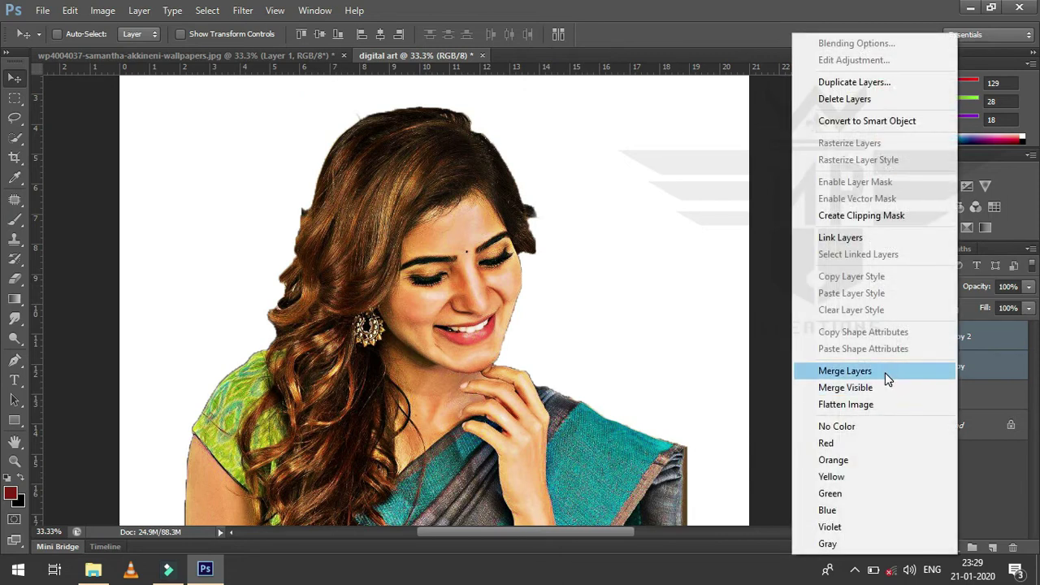
{"action": "left_click", "coordinate": [885, 373]}
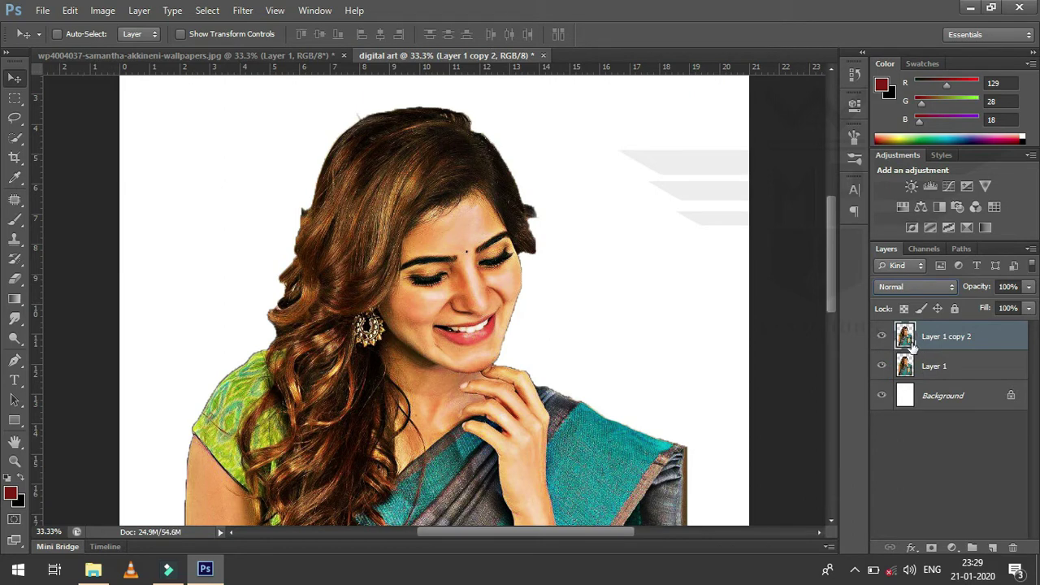
{"action": "left_click", "coordinate": [883, 337]}
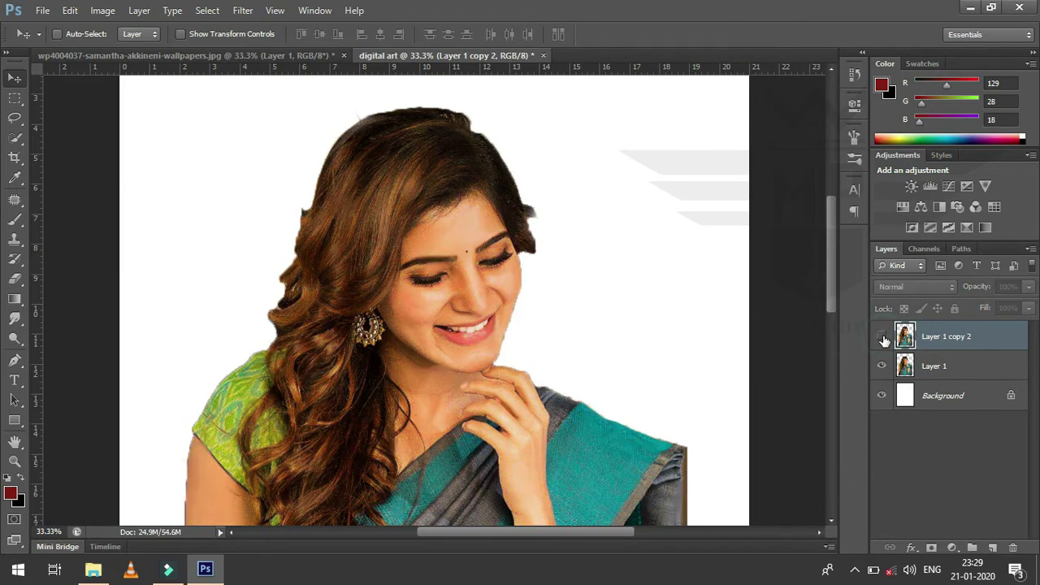
{"action": "left_click", "coordinate": [883, 336]}
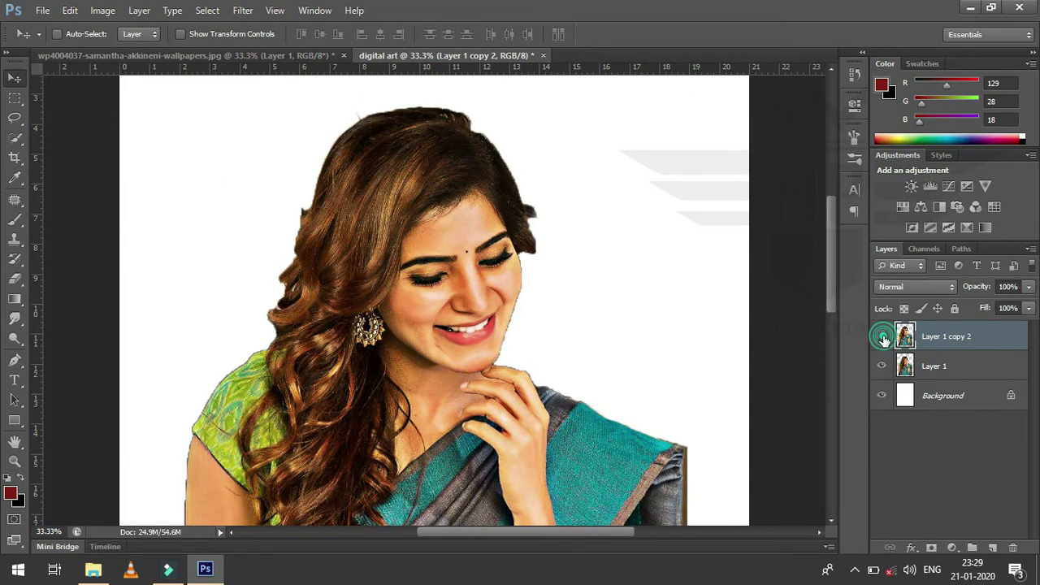
{"action": "left_click", "coordinate": [883, 337]}
{"action": "left_click", "coordinate": [883, 336]}
Zoom the portrait to 50% and select the Smudge Tool.
{"action": "key", "text": "ctrl+plus"}
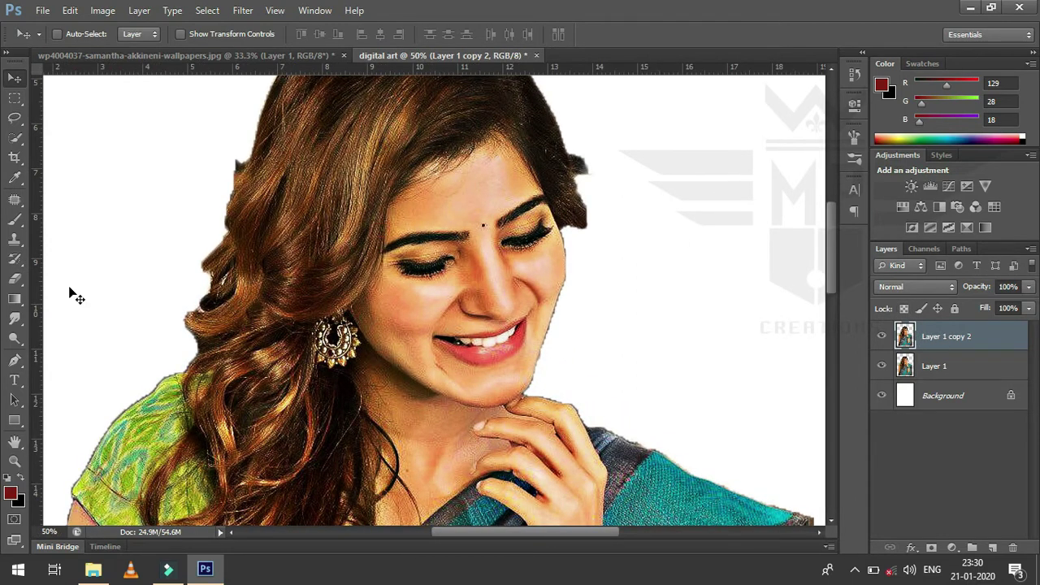
{"action": "left_click", "coordinate": [16, 319]}
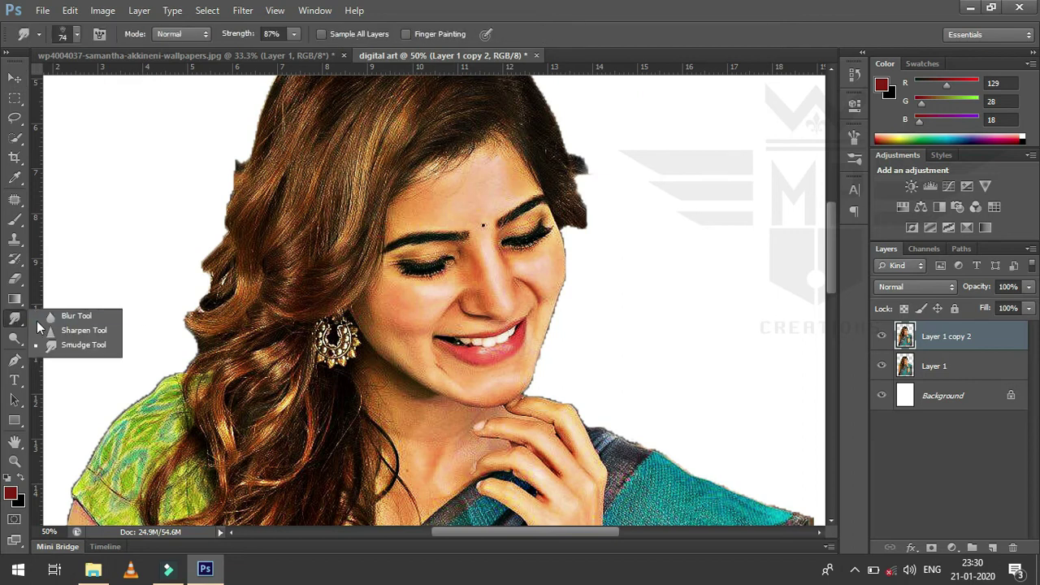
{"action": "left_click", "coordinate": [77, 348]}
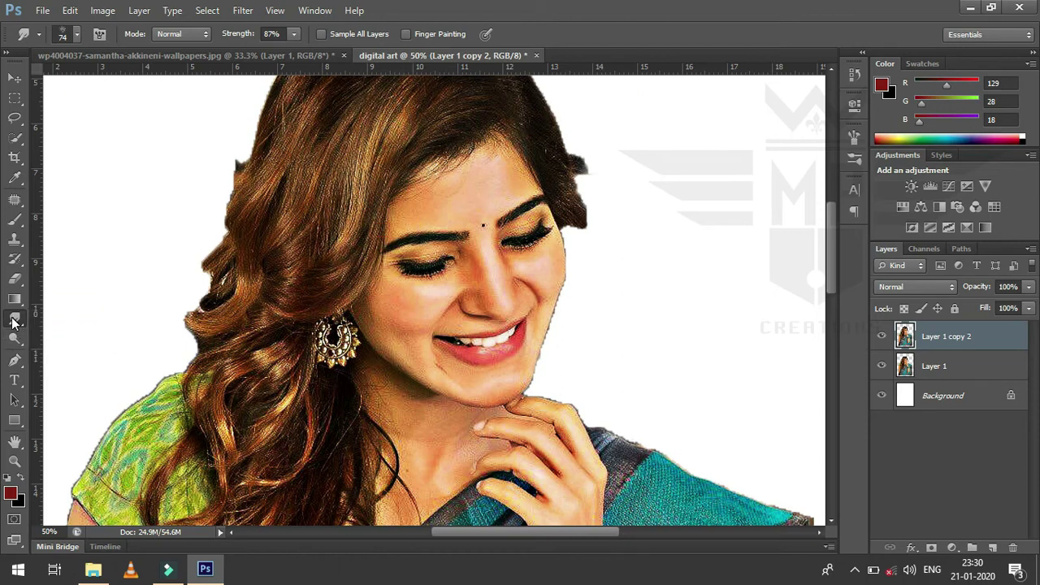
Choose the 65 px brush preset for the Smudge Tool.
{"action": "left_click", "coordinate": [76, 35]}
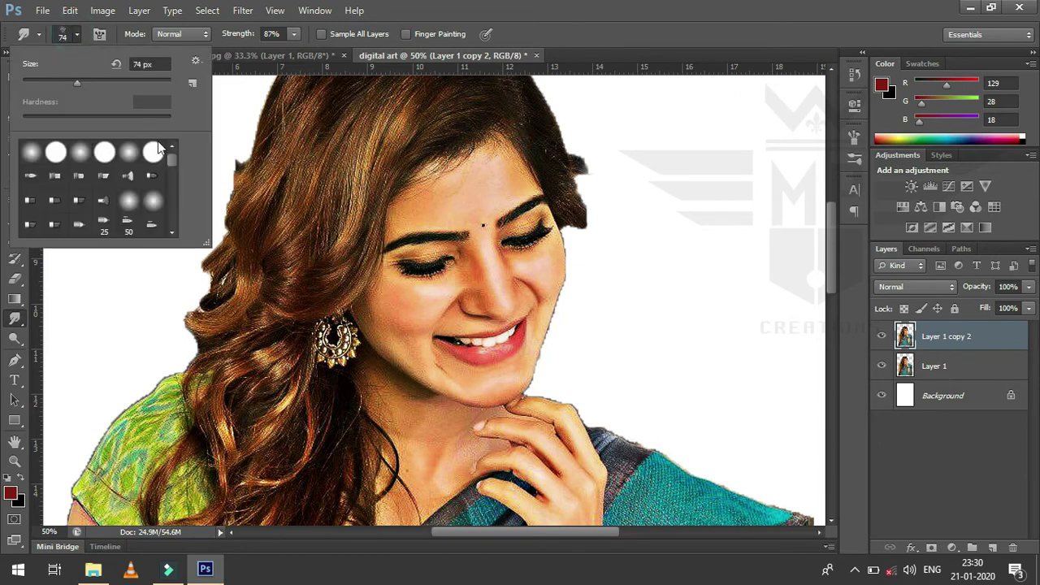
{"action": "left_click_drag", "start_coordinate": [172, 164], "coordinate": [173, 173]}
{"action": "scroll", "coordinate": [172, 173], "scroll_direction": "down", "scroll_amount": 5}
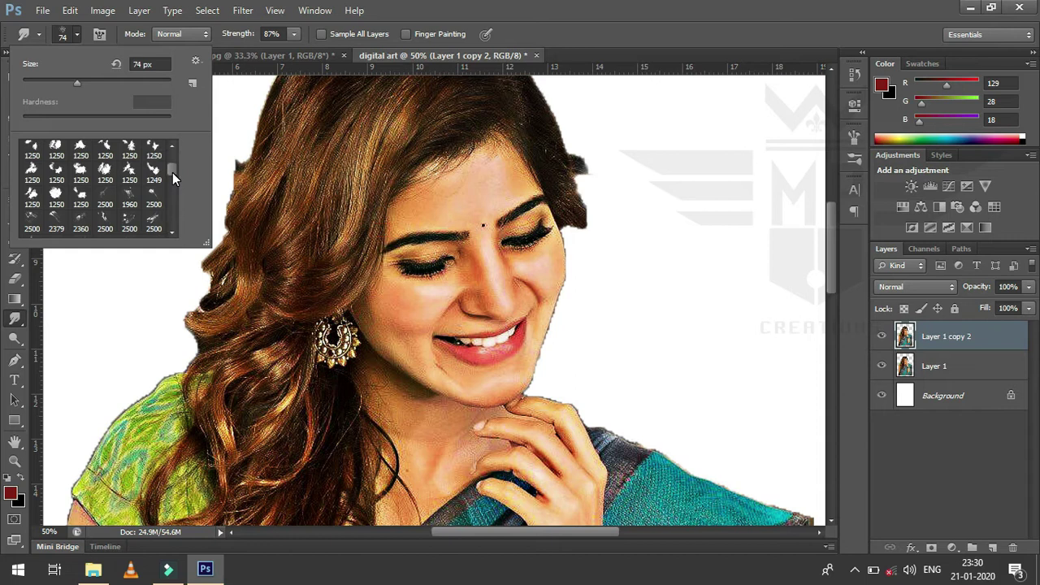
{"action": "left_click", "coordinate": [171, 147]}
{"action": "left_click", "coordinate": [172, 146]}
{"action": "left_click", "coordinate": [171, 146]}
{"action": "left_click", "coordinate": [172, 146]}
{"action": "left_click", "coordinate": [171, 146]}
{"action": "left_click", "coordinate": [172, 146]}
{"action": "left_click", "coordinate": [171, 147]}
{"action": "left_click", "coordinate": [171, 147]}
{"action": "left_click", "coordinate": [172, 147]}
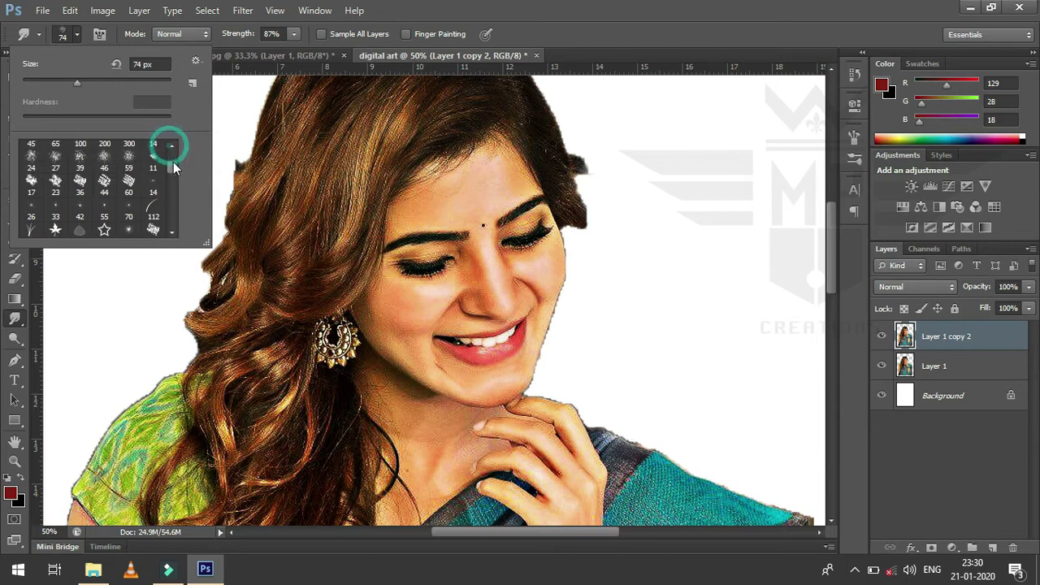
{"action": "left_click", "coordinate": [173, 167]}
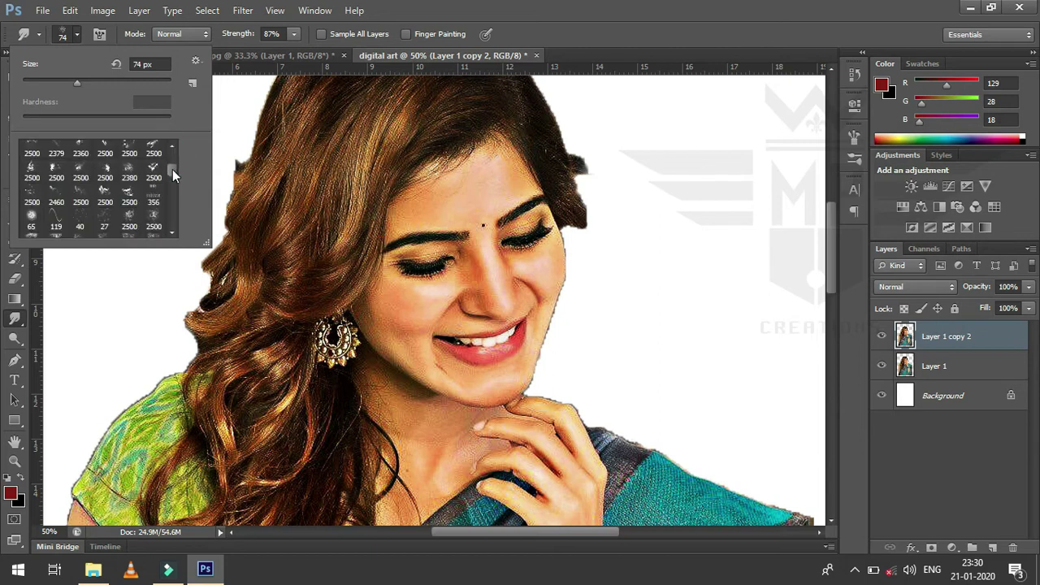
{"action": "left_click", "coordinate": [31, 215]}
{"action": "left_click", "coordinate": [18, 320]}
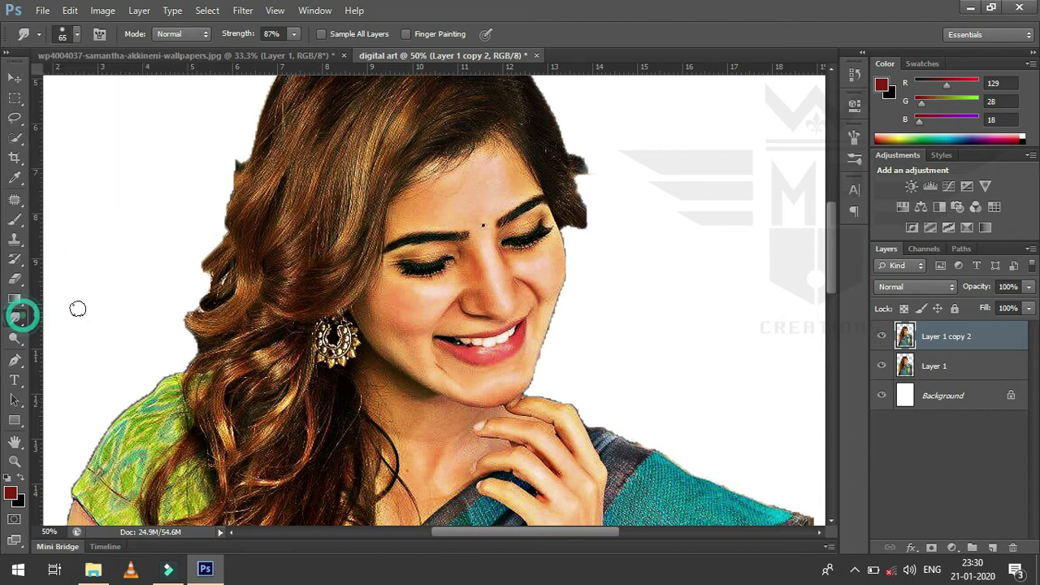
Set the smudge brush to 101 px size and 30% strength.
{"action": "key", "text": "ctrl+plus"}
{"action": "key", "text": "ctrl+plus"}
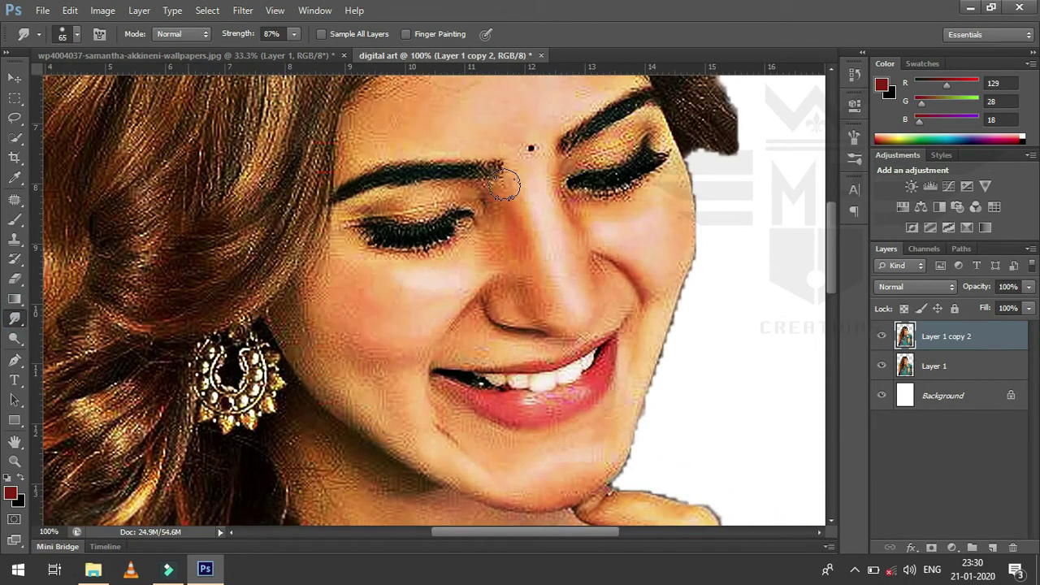
{"action": "left_click_drag", "start_coordinate": [831, 243], "coordinate": [828, 224]}
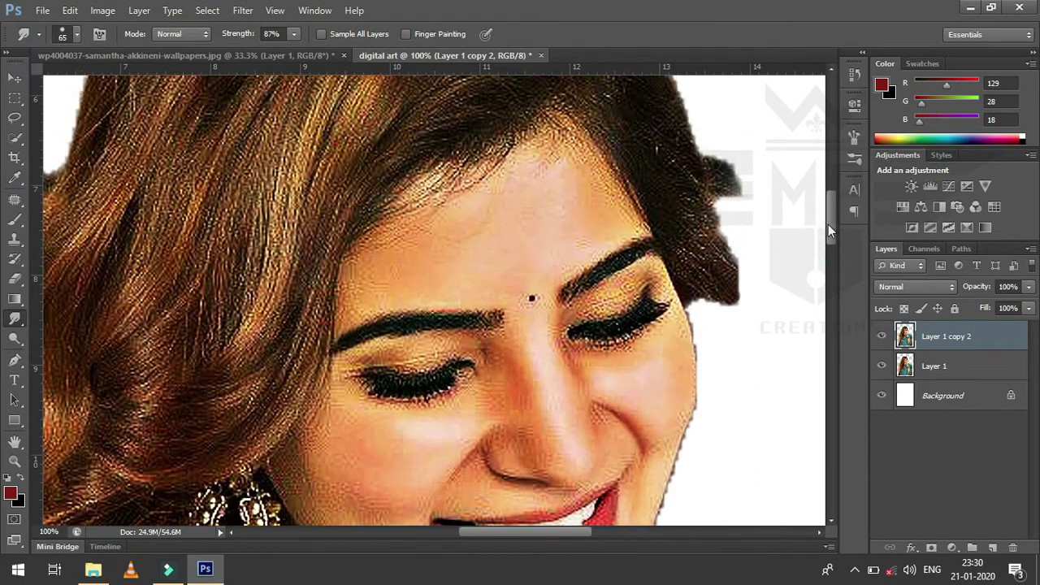
{"action": "scroll", "coordinate": [529, 220], "scroll_direction": "down", "scroll_amount": 2}
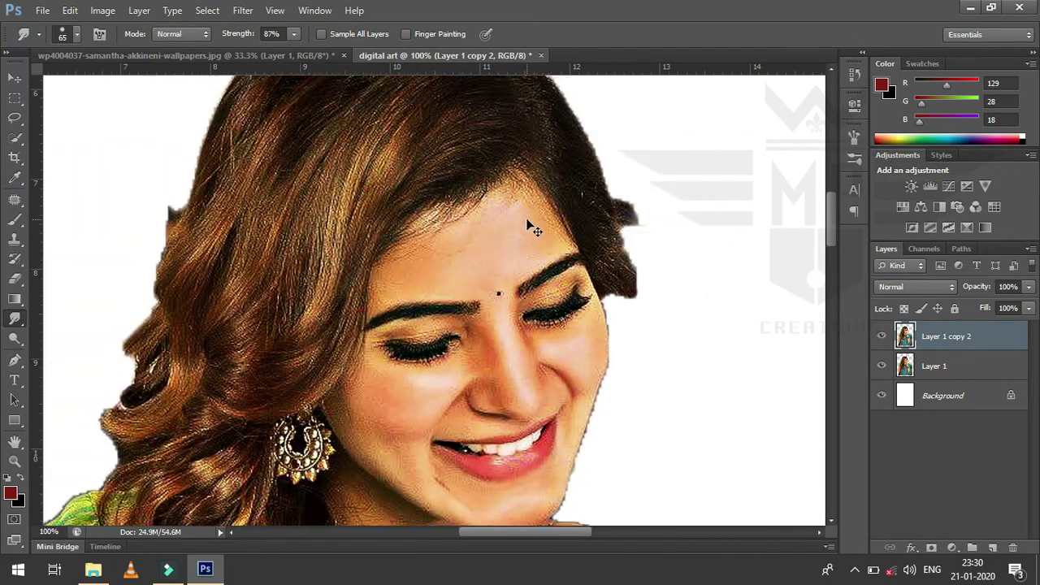
{"action": "scroll", "coordinate": [528, 224], "scroll_direction": "up", "scroll_amount": 1}
{"action": "right_click", "coordinate": [513, 208]}
{"action": "left_click_drag", "start_coordinate": [599, 245], "coordinate": [616, 248]}
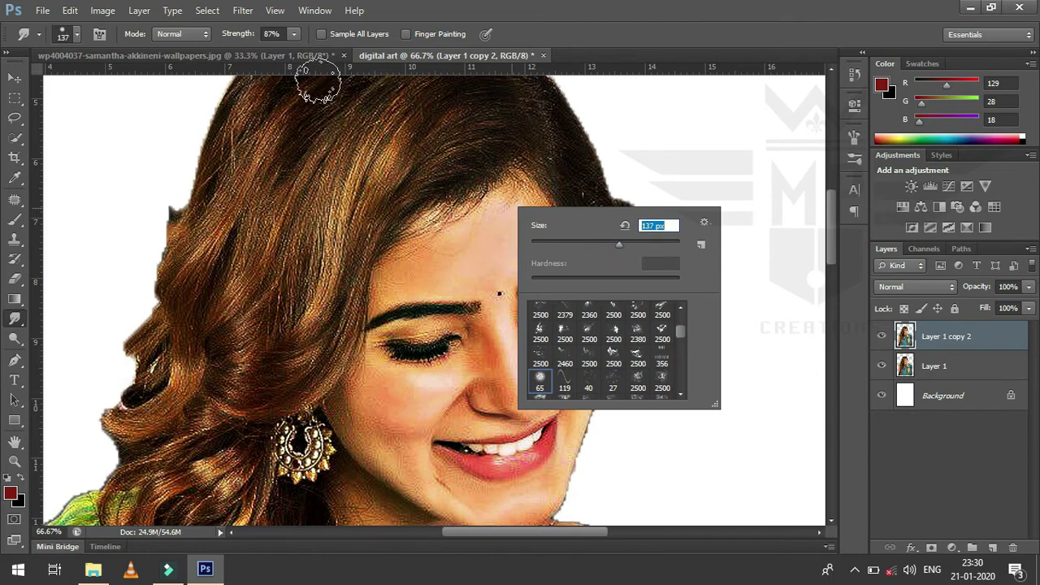
{"action": "left_click", "coordinate": [294, 37]}
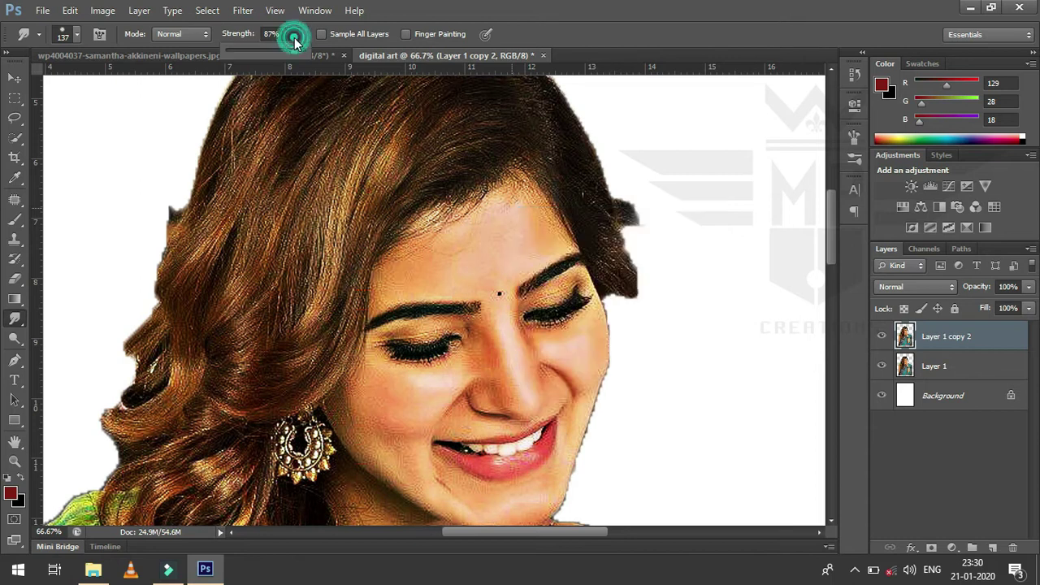
{"action": "left_click_drag", "start_coordinate": [268, 52], "coordinate": [258, 52]}
{"action": "right_click", "coordinate": [568, 250]}
{"action": "left_click_drag", "start_coordinate": [608, 262], "coordinate": [595, 262]}
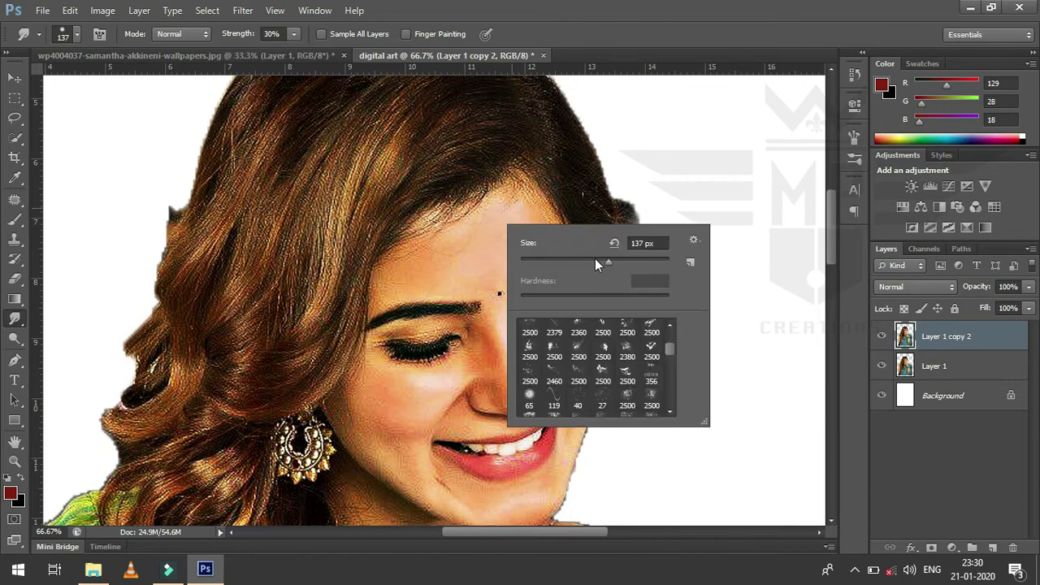
{"action": "left_click", "coordinate": [501, 221]}
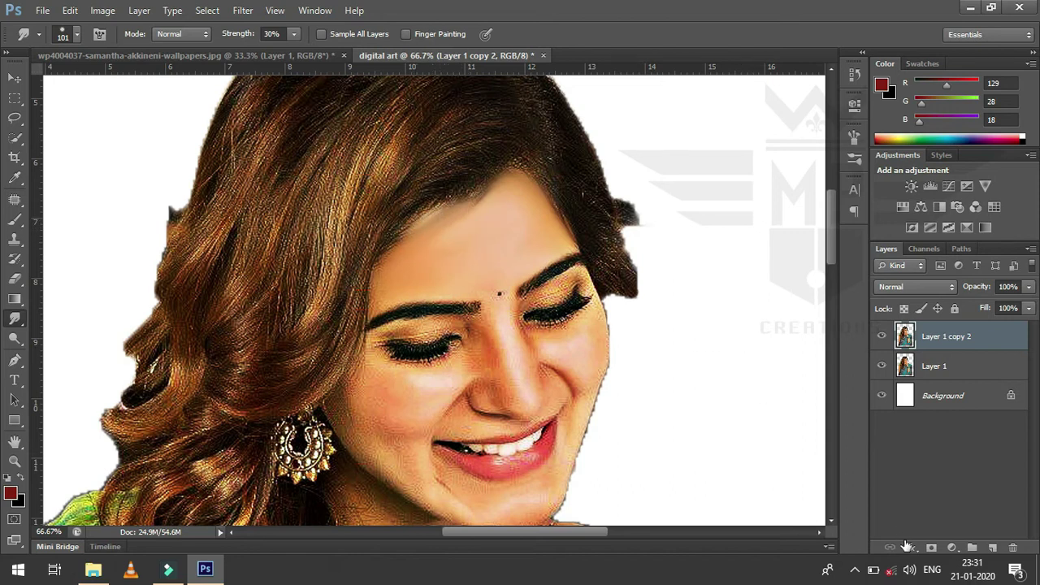
Bring up and dismiss the screen recorder controls from the system tray.
{"action": "left_click", "coordinate": [855, 570]}
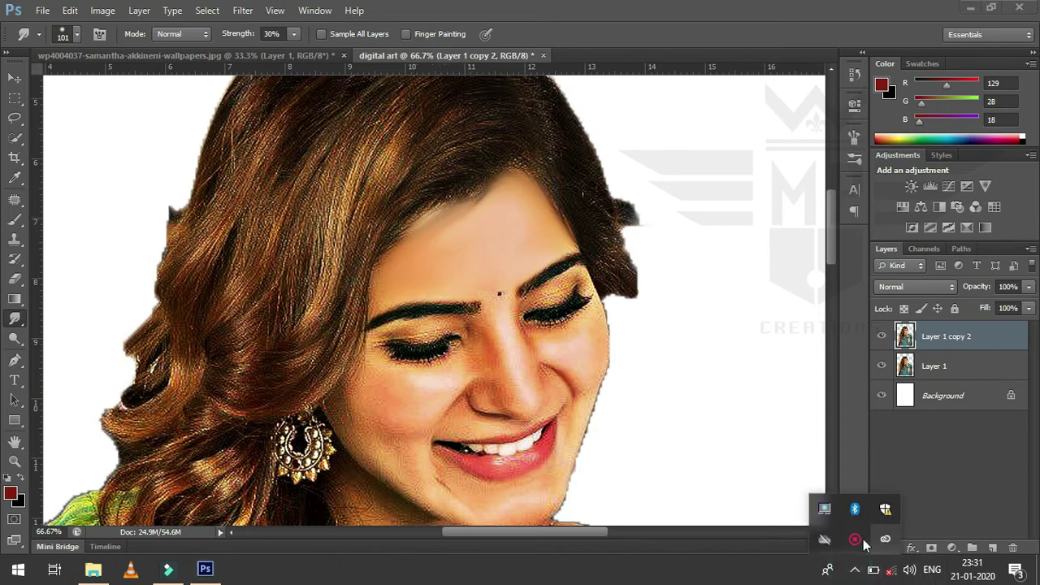
{"action": "right_click", "coordinate": [855, 540]}
{"action": "left_click", "coordinate": [886, 551]}
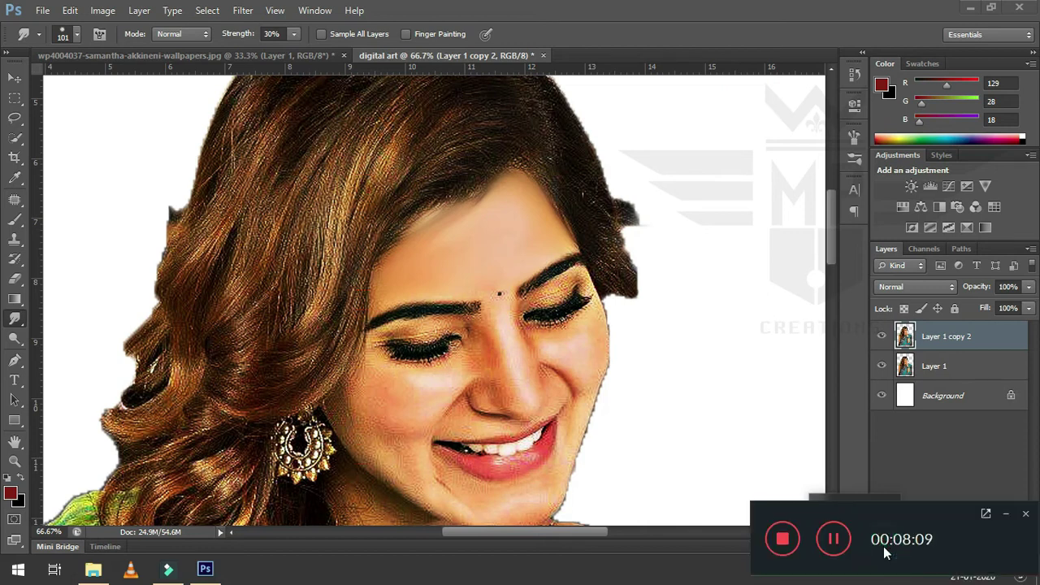
{"action": "left_click", "coordinate": [1006, 517]}
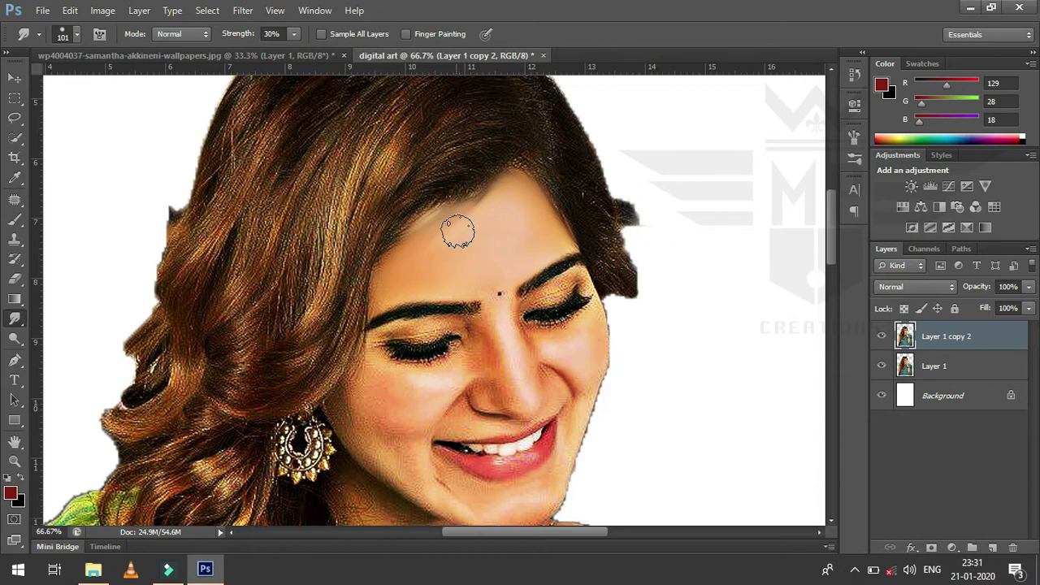
Smudge the hairline and the face edge beside the earring with a 73 px brush.
{"action": "left_click_drag", "start_coordinate": [431, 231], "coordinate": [395, 255]}
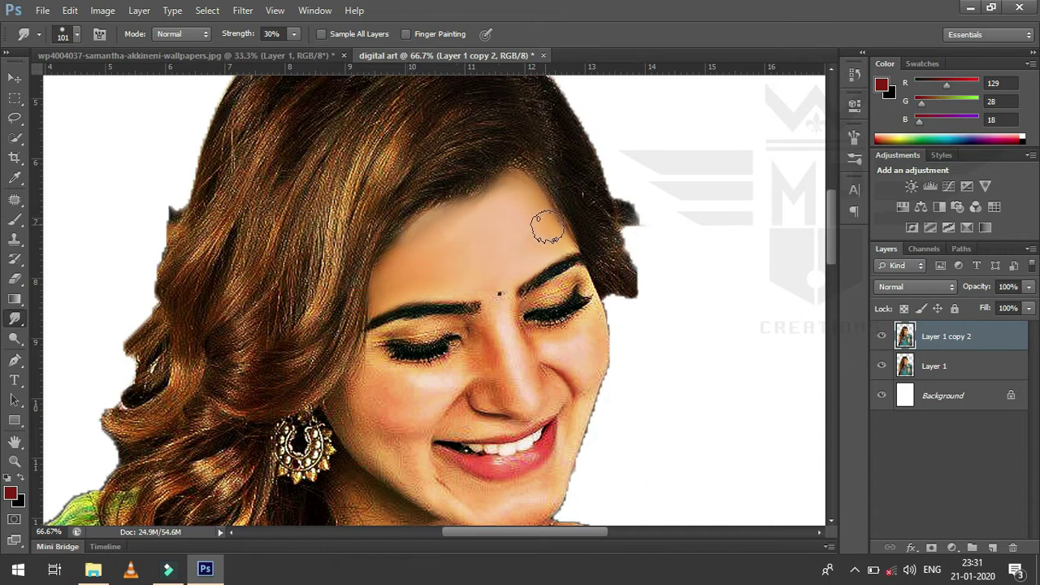
{"action": "scroll", "coordinate": [828, 234], "scroll_direction": "down", "scroll_amount": 2}
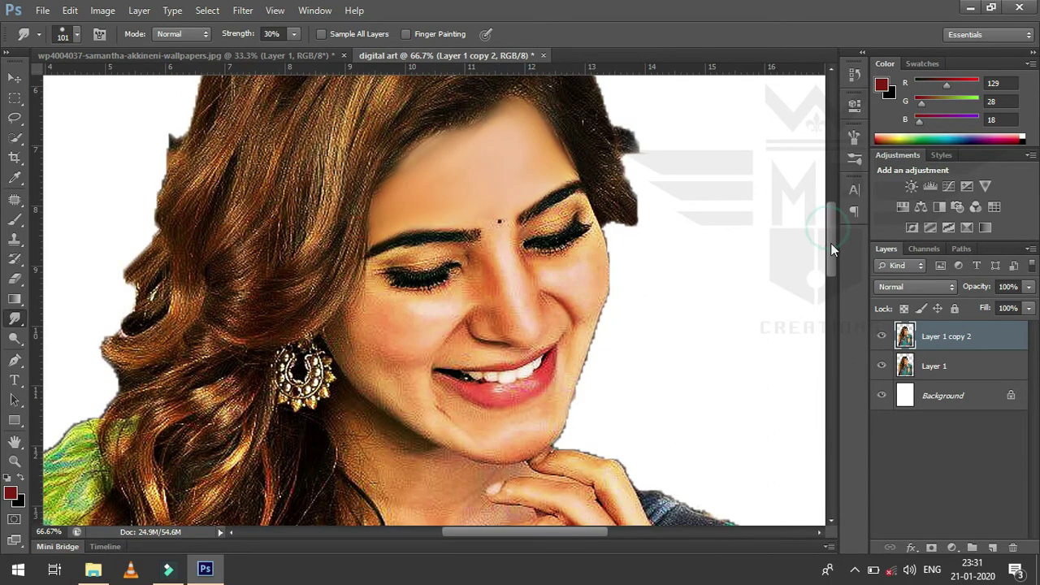
{"action": "key", "text": "ctrl+plus"}
{"action": "key", "text": "ctrl+plus"}
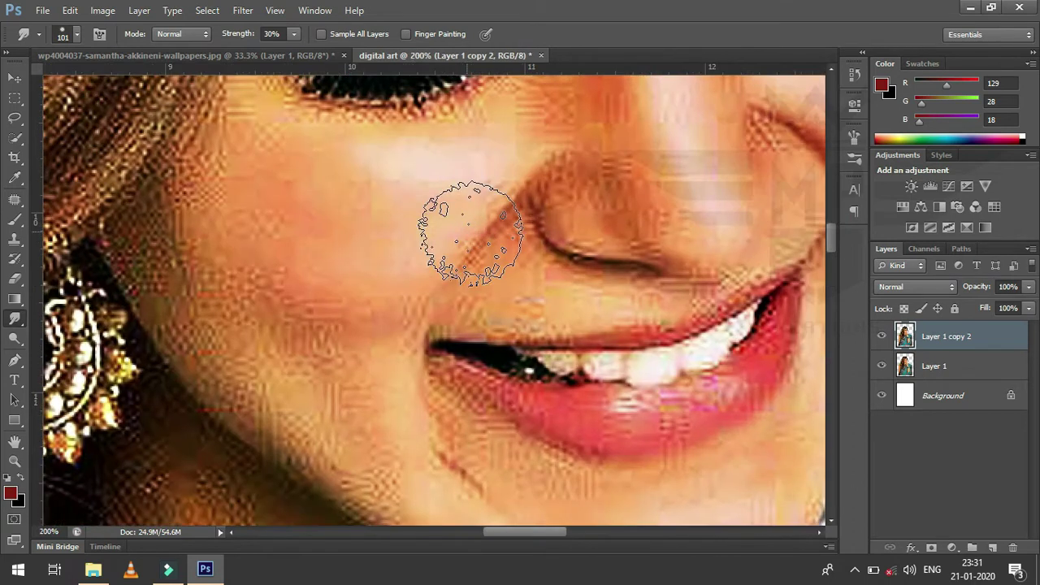
{"action": "key", "text": "ctrl+minus"}
{"action": "right_click", "coordinate": [469, 233]}
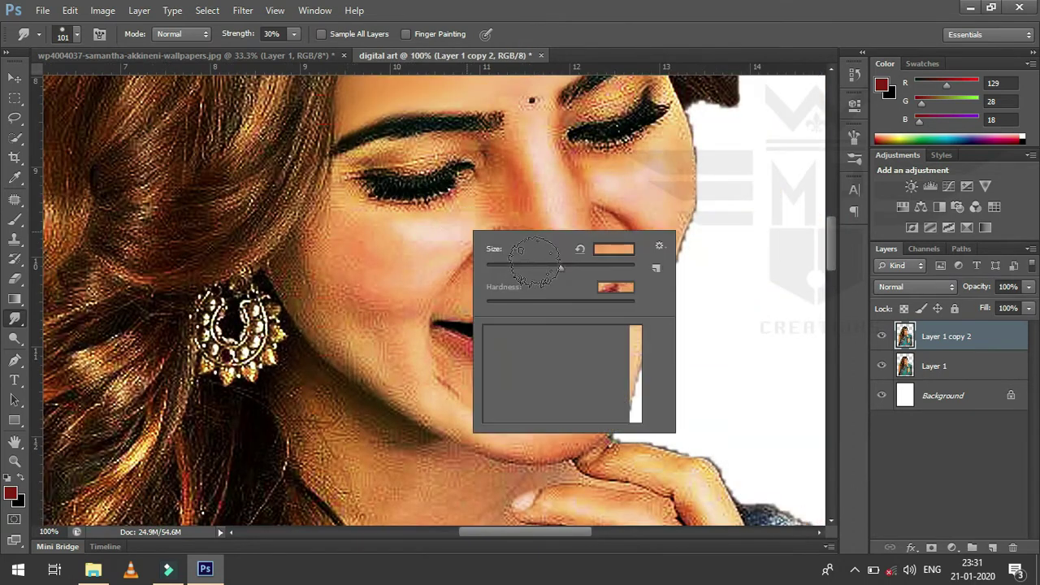
{"action": "left_click_drag", "start_coordinate": [558, 269], "coordinate": [556, 270]}
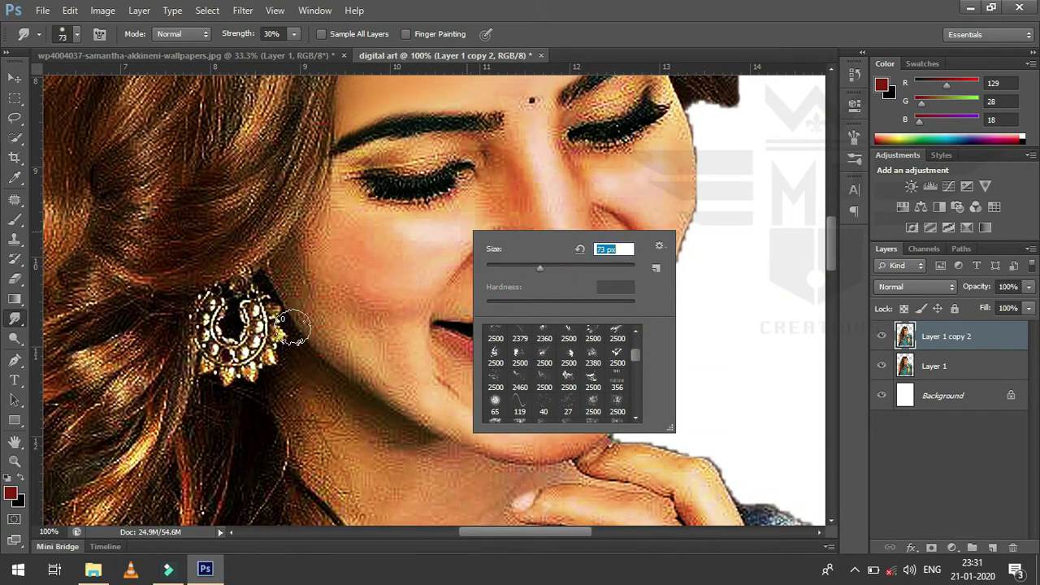
{"action": "left_click", "coordinate": [297, 290]}
{"action": "mouse_move", "coordinate": [301, 298]}
{"action": "left_mouse_down"}
{"action": "mouse_move", "coordinate": [328, 232]}
{"action": "mouse_move", "coordinate": [353, 306]}
{"action": "mouse_move", "coordinate": [411, 364]}
{"action": "left_mouse_up"}
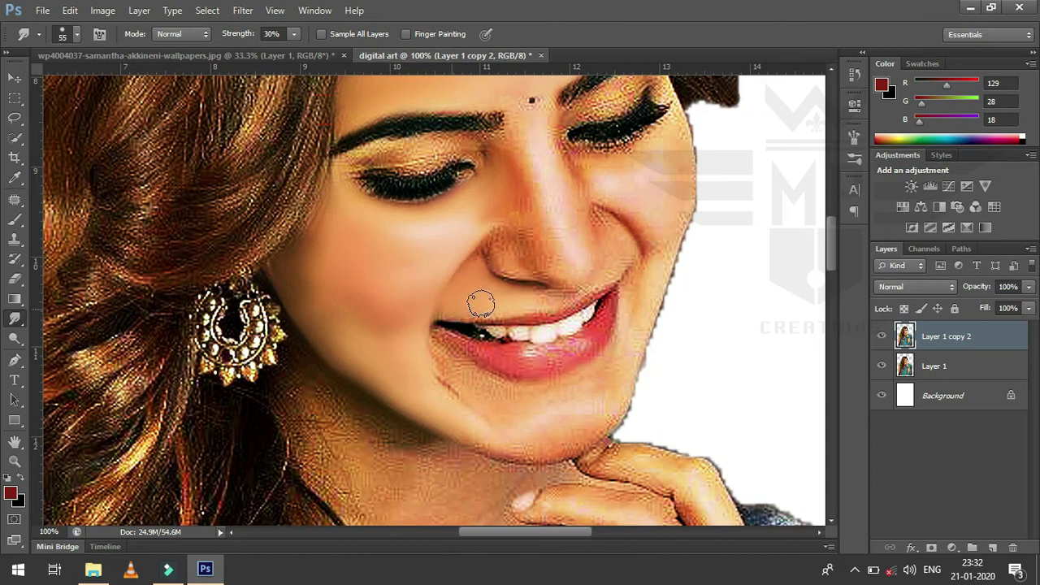
Lower smudge strength to 28% and smooth the lower lip.
{"action": "scroll", "coordinate": [480, 302], "scroll_direction": "down", "scroll_amount": 1}
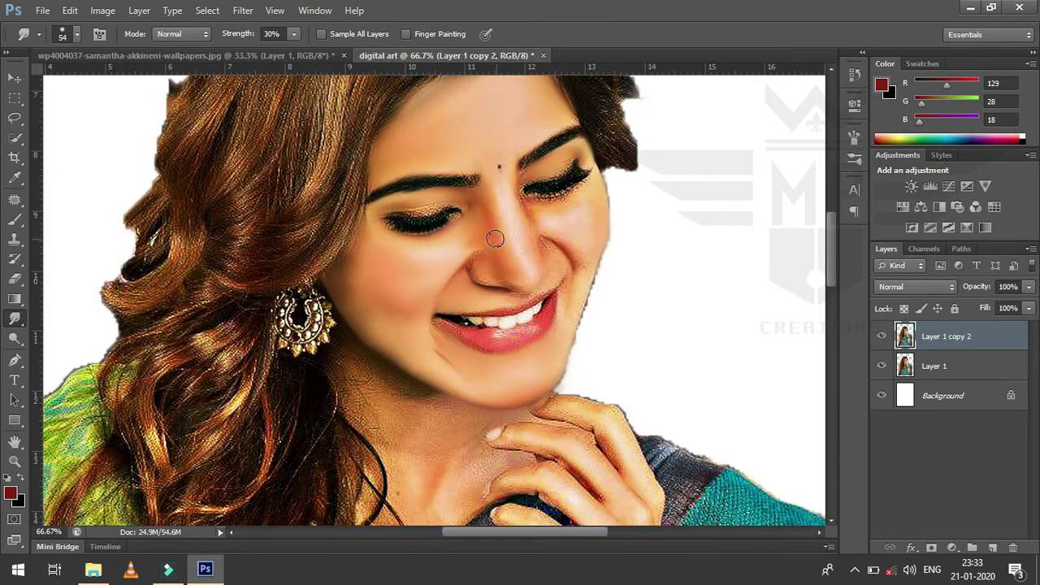
{"action": "scroll", "coordinate": [453, 360], "scroll_direction": "up", "scroll_amount": 2}
{"action": "left_click_drag", "start_coordinate": [294, 33], "coordinate": [288, 51]}
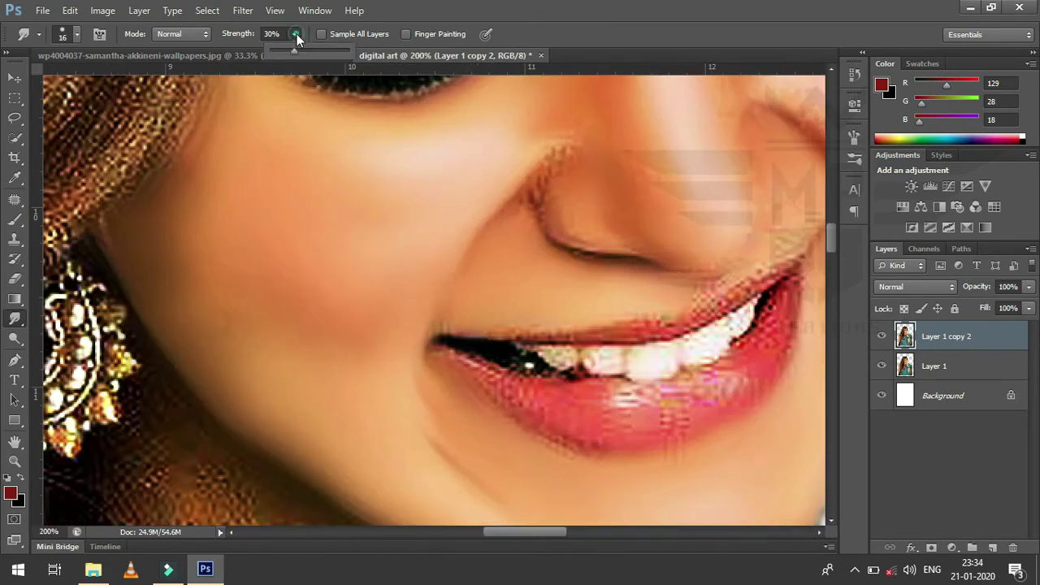
{"action": "scroll", "coordinate": [447, 301], "scroll_direction": "down", "scroll_amount": 1}
{"action": "right_click", "coordinate": [546, 209]}
{"action": "left_click_drag", "start_coordinate": [591, 250], "coordinate": [599, 251]}
{"action": "key", "text": "Return"}
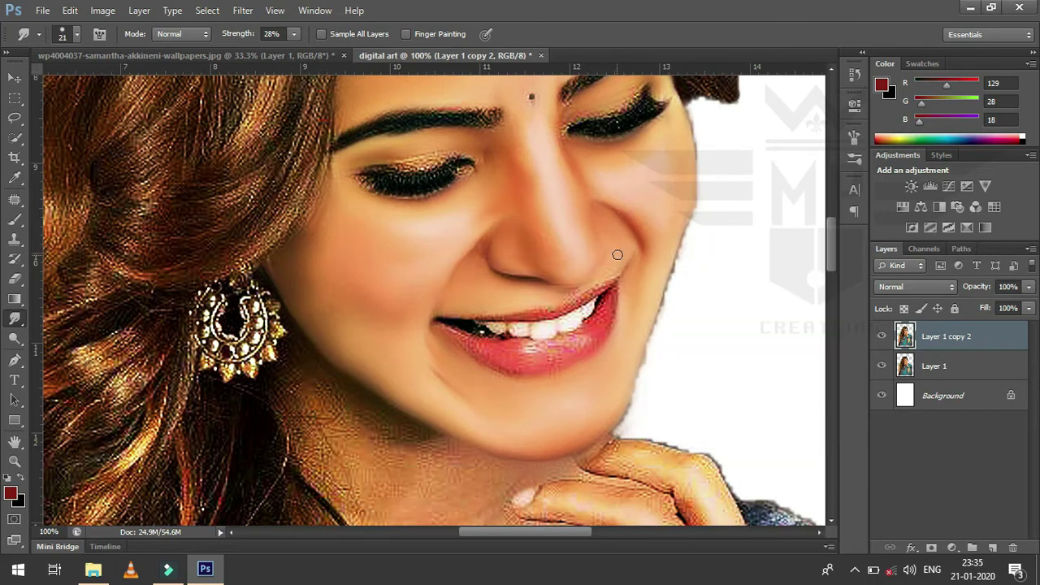
{"action": "scroll", "coordinate": [571, 130], "scroll_direction": "down", "scroll_amount": 1}
{"action": "left_click_drag", "start_coordinate": [479, 344], "coordinate": [552, 361]}
{"action": "scroll", "coordinate": [553, 362], "scroll_direction": "up", "scroll_amount": 1}
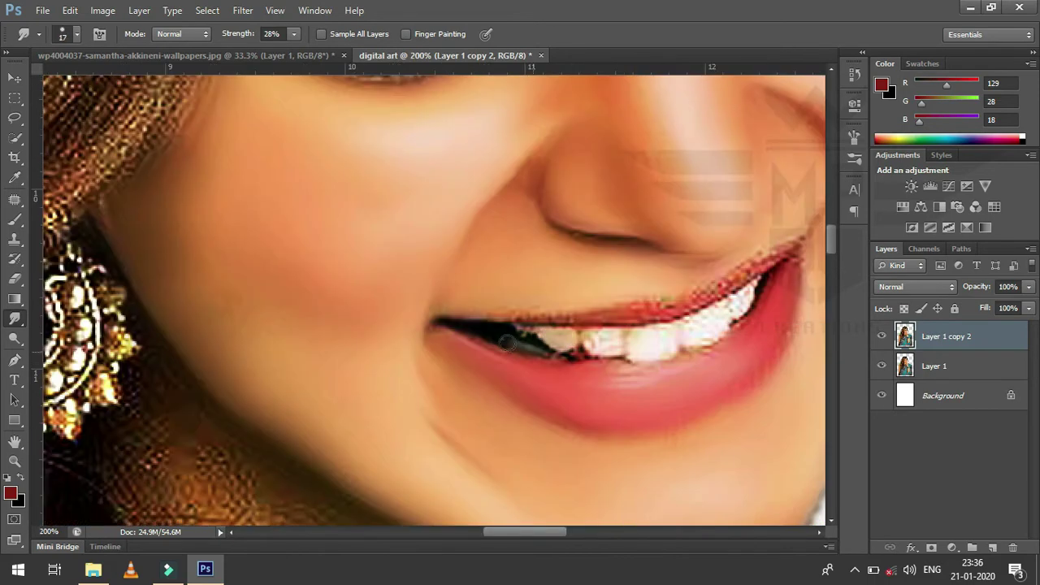
{"action": "scroll", "coordinate": [442, 377], "scroll_direction": "down", "scroll_amount": 4}
{"action": "scroll", "coordinate": [442, 376], "scroll_direction": "up", "scroll_amount": 2}
Enlarge the smudge brush from 93 to 257 px for the arm and saree edge.
{"action": "right_click", "coordinate": [447, 354]}
{"action": "type", "text": "93"}
{"action": "key", "text": "Return"}
{"action": "scroll", "coordinate": [534, 302], "scroll_direction": "down", "scroll_amount": 3}
{"action": "scroll", "coordinate": [632, 373], "scroll_direction": "down", "scroll_amount": 1}
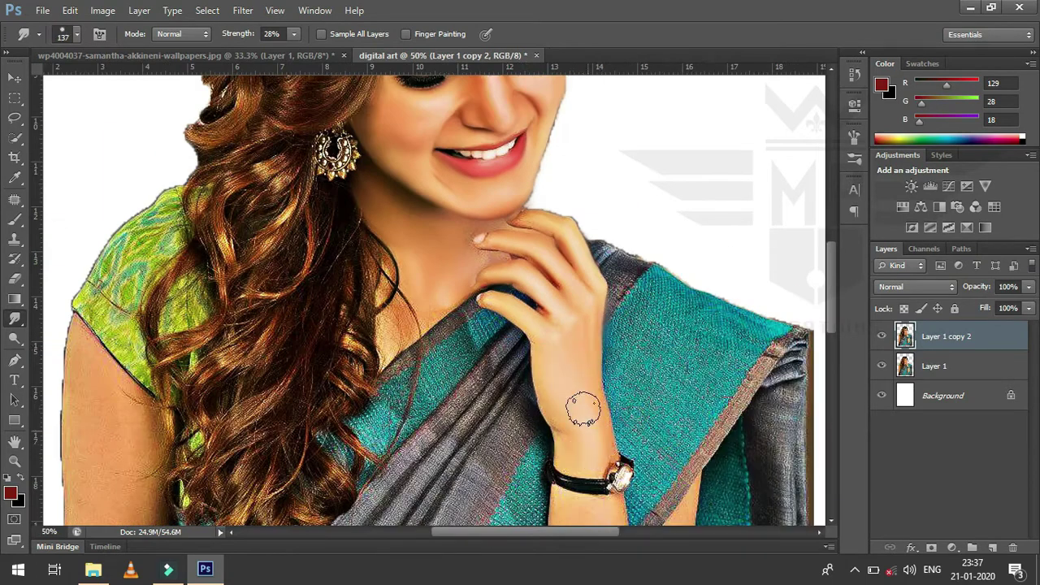
{"action": "scroll", "coordinate": [578, 406], "scroll_direction": "down", "scroll_amount": 3}
{"action": "right_click", "coordinate": [656, 295]}
{"action": "type", "text": "257"}
{"action": "key", "text": "Return"}
{"action": "scroll", "coordinate": [592, 407], "scroll_direction": "down", "scroll_amount": 3}
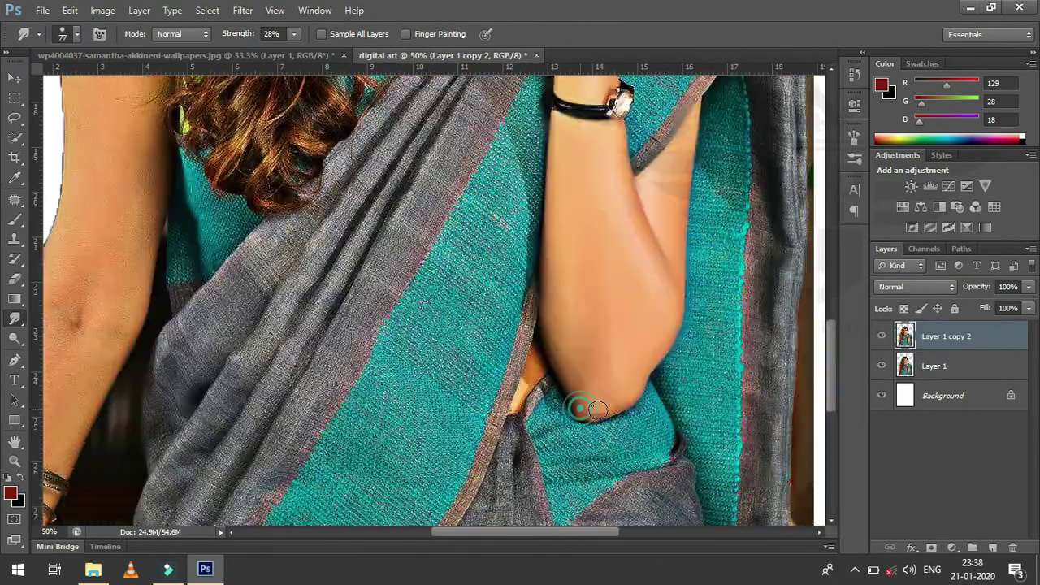
{"action": "scroll", "coordinate": [262, 297], "scroll_direction": "down", "scroll_amount": 2}
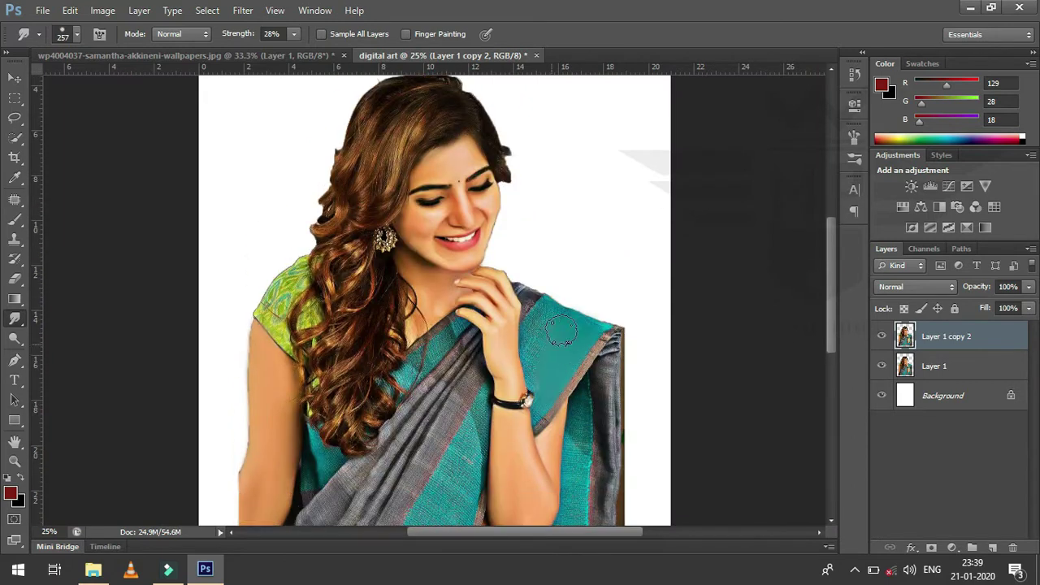
{"action": "scroll", "coordinate": [488, 342], "scroll_direction": "down", "scroll_amount": 3}
{"action": "scroll", "coordinate": [438, 301], "scroll_direction": "up", "scroll_amount": 1}
{"action": "left_click_drag", "start_coordinate": [829, 317], "coordinate": [829, 245]}
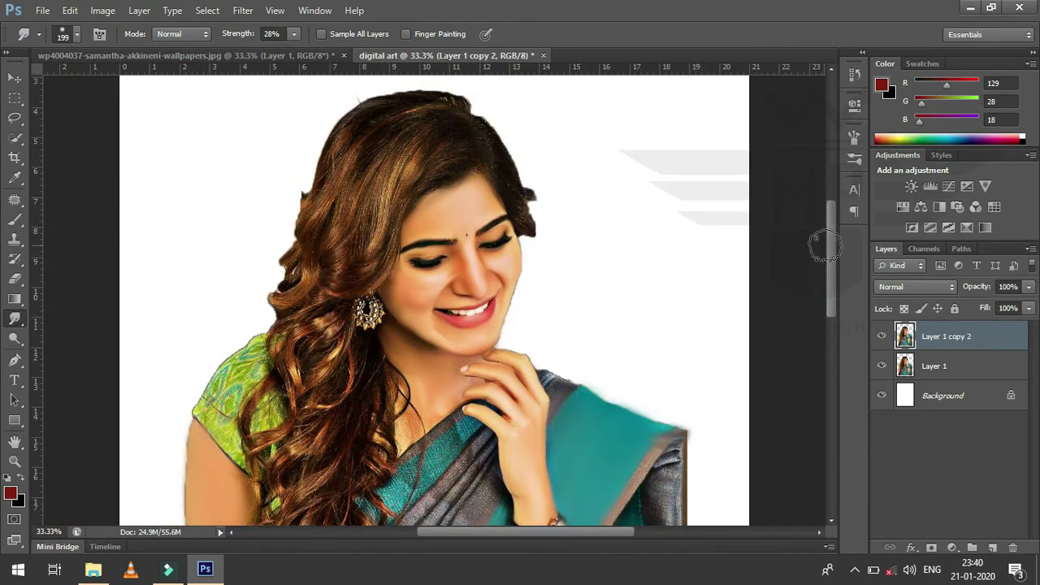
Switch the smudge brush to the 61 px bristle tip at 86% strength.
{"action": "left_click", "coordinate": [100, 35]}
{"action": "left_click_drag", "start_coordinate": [824, 164], "coordinate": [824, 184]}
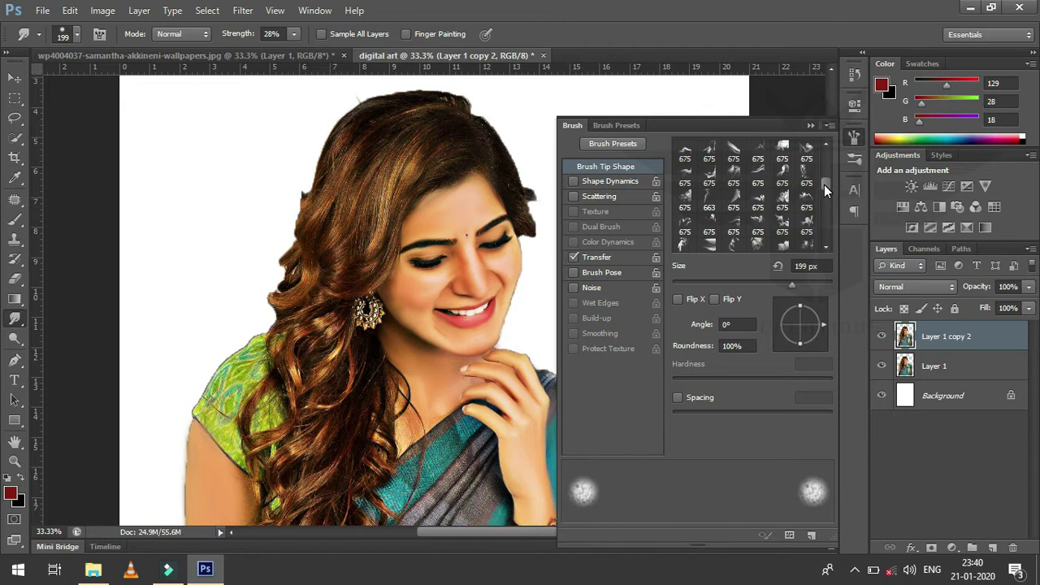
{"action": "mouse_move", "coordinate": [824, 184]}
{"action": "left_mouse_down"}
{"action": "mouse_move", "coordinate": [827, 221]}
{"action": "mouse_move", "coordinate": [707, 236]}
{"action": "left_mouse_up"}
{"action": "left_click", "coordinate": [710, 191]}
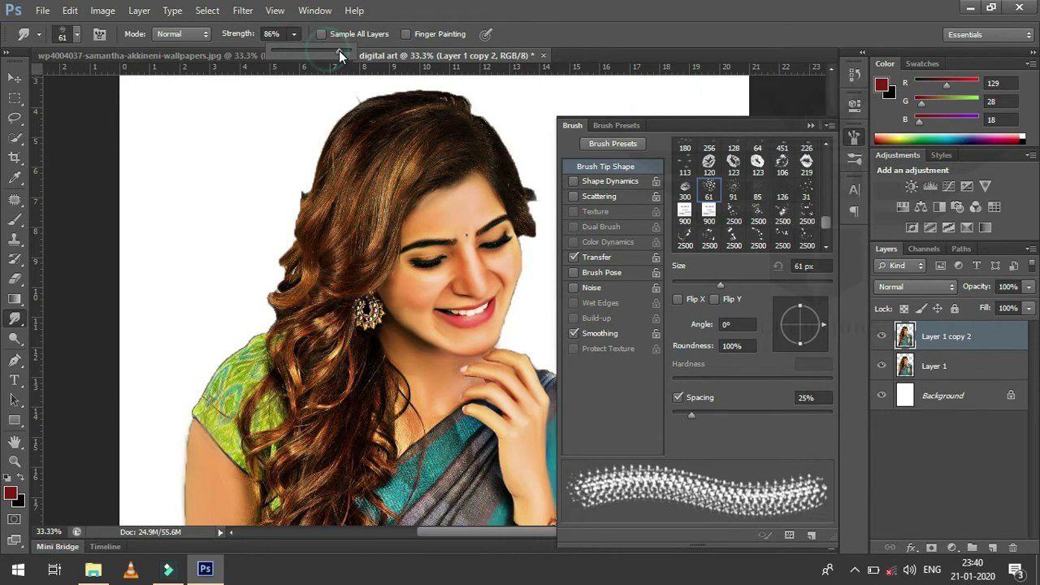
{"action": "left_click", "coordinate": [810, 125]}
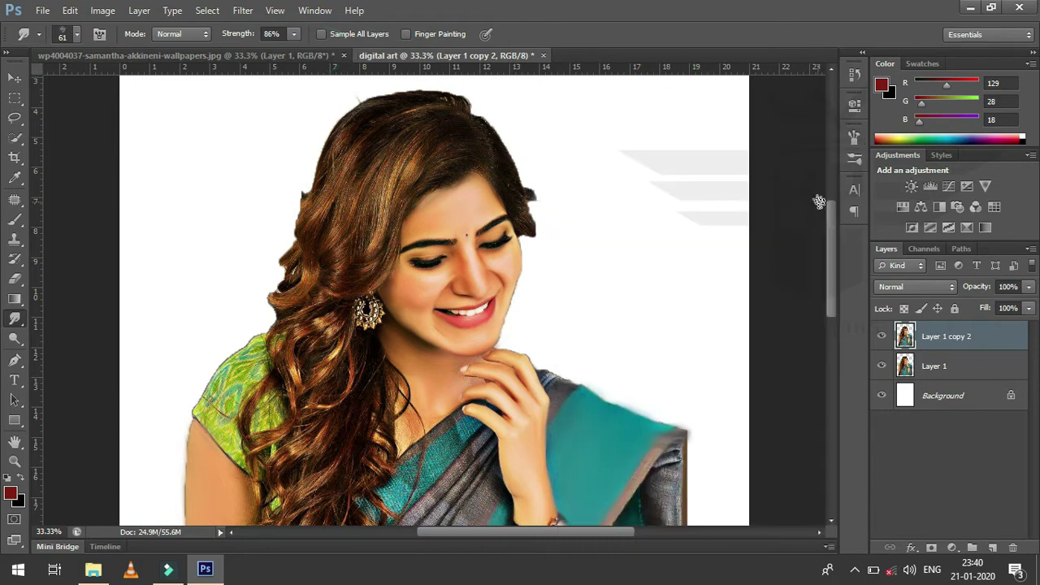
Smudge the forehead hair, the hairline and the strands near the earring, undoing the last strokes.
{"action": "left_click_drag", "start_coordinate": [835, 236], "coordinate": [826, 209]}
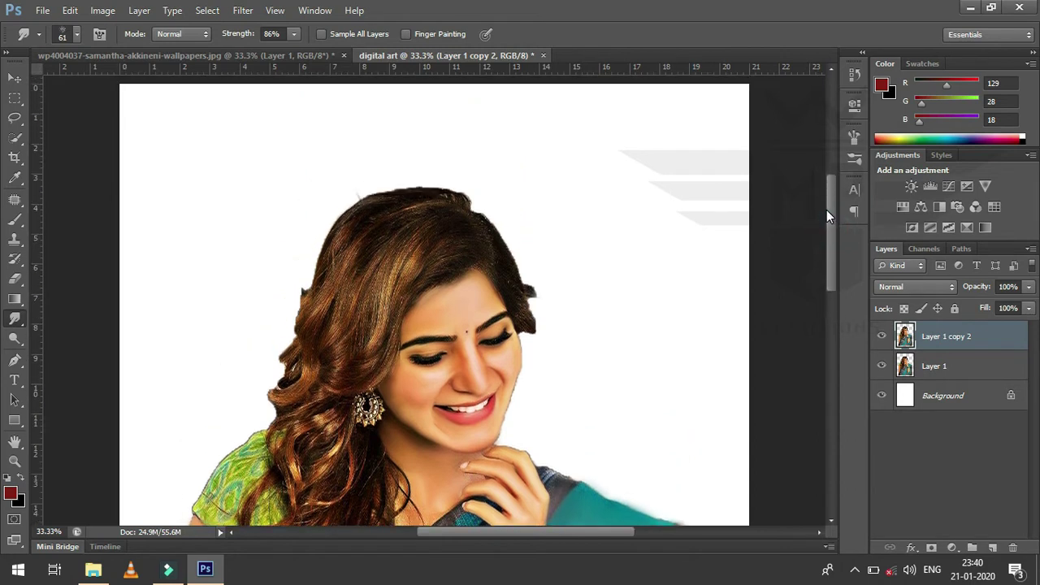
{"action": "key", "text": "ctrl+plus"}
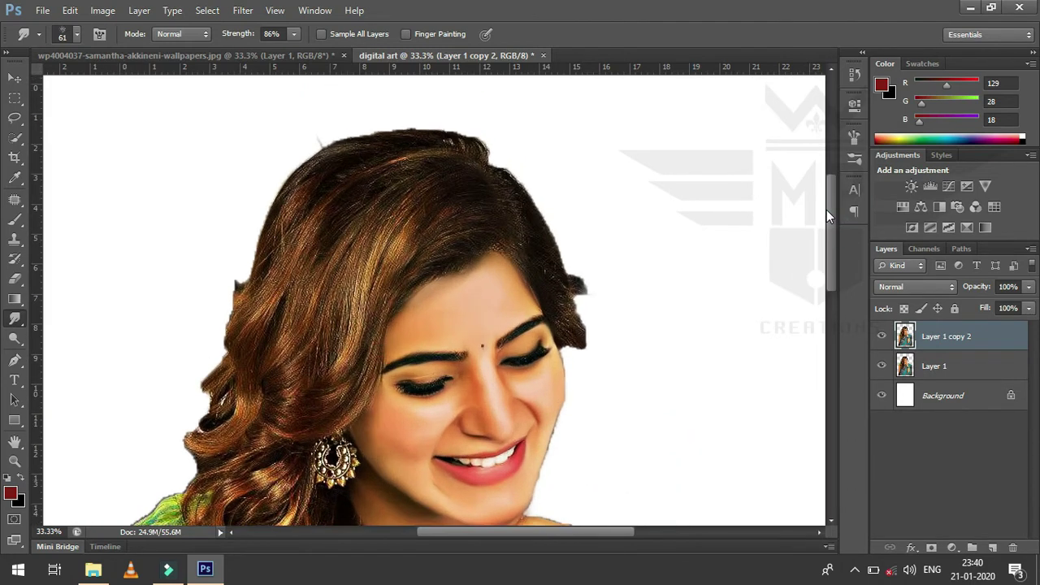
{"action": "left_click_drag", "start_coordinate": [457, 261], "coordinate": [454, 260]}
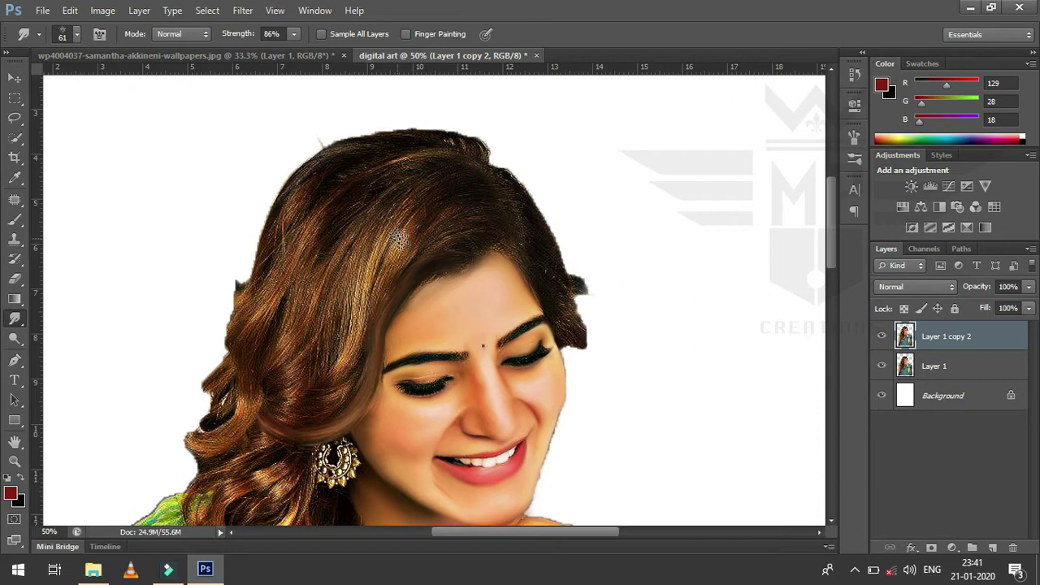
{"action": "left_click_drag", "start_coordinate": [465, 248], "coordinate": [379, 299]}
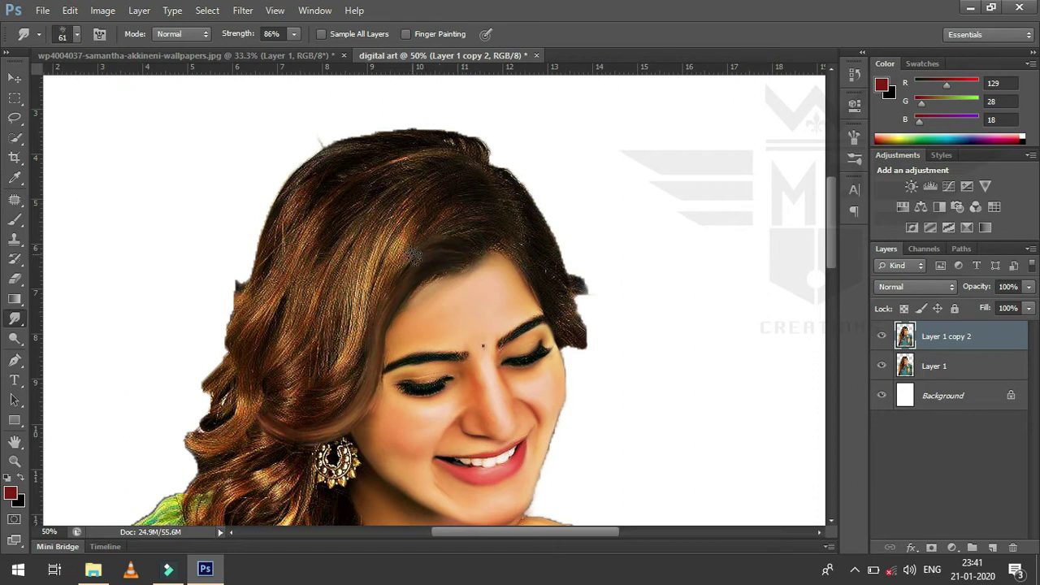
{"action": "left_click_drag", "start_coordinate": [355, 376], "coordinate": [300, 398]}
{"action": "left_click_drag", "start_coordinate": [353, 379], "coordinate": [314, 415]}
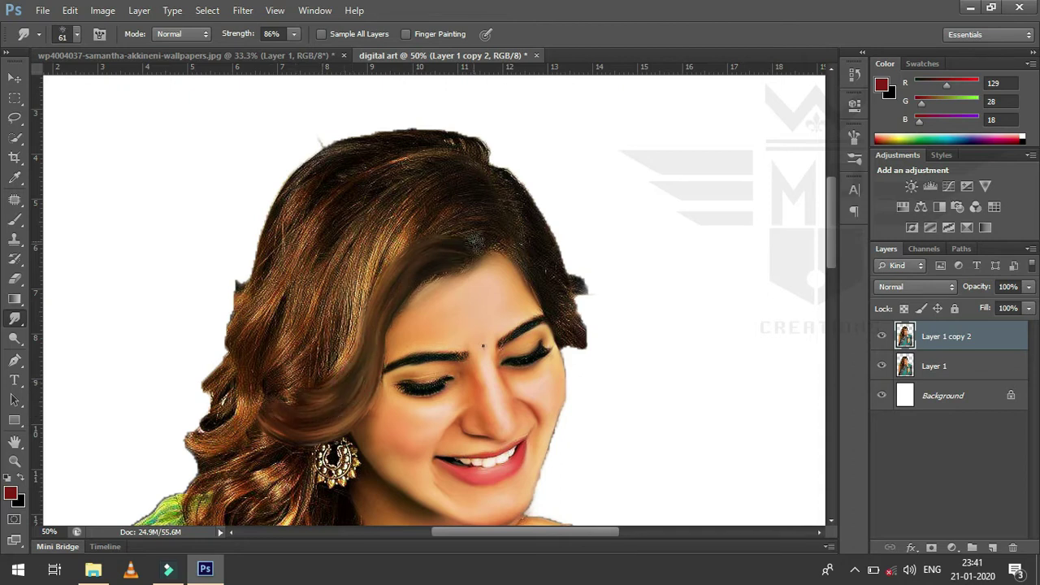
{"action": "key", "text": "ctrl+alt+z"}
{"action": "key", "text": "ctrl+alt+z"}
Smudge the hair across the top and down both sides, resizing the brush with [ and ].
{"action": "left_click_drag", "start_coordinate": [513, 204], "coordinate": [614, 344]}
{"action": "key", "text": "bracketleft"}
{"action": "key", "text": "bracketleft"}
{"action": "key", "text": "bracketleft"}
{"action": "mouse_move", "coordinate": [437, 127]}
{"action": "left_mouse_down"}
{"action": "mouse_move", "coordinate": [276, 252]}
{"action": "mouse_move", "coordinate": [240, 357]}
{"action": "left_mouse_up"}
{"action": "left_click_drag", "start_coordinate": [382, 151], "coordinate": [602, 300]}
{"action": "key", "text": "bracketright"}
{"action": "key", "text": "bracketright"}
{"action": "left_click_drag", "start_coordinate": [399, 154], "coordinate": [244, 269]}
{"action": "left_click_drag", "start_coordinate": [244, 358], "coordinate": [268, 443]}
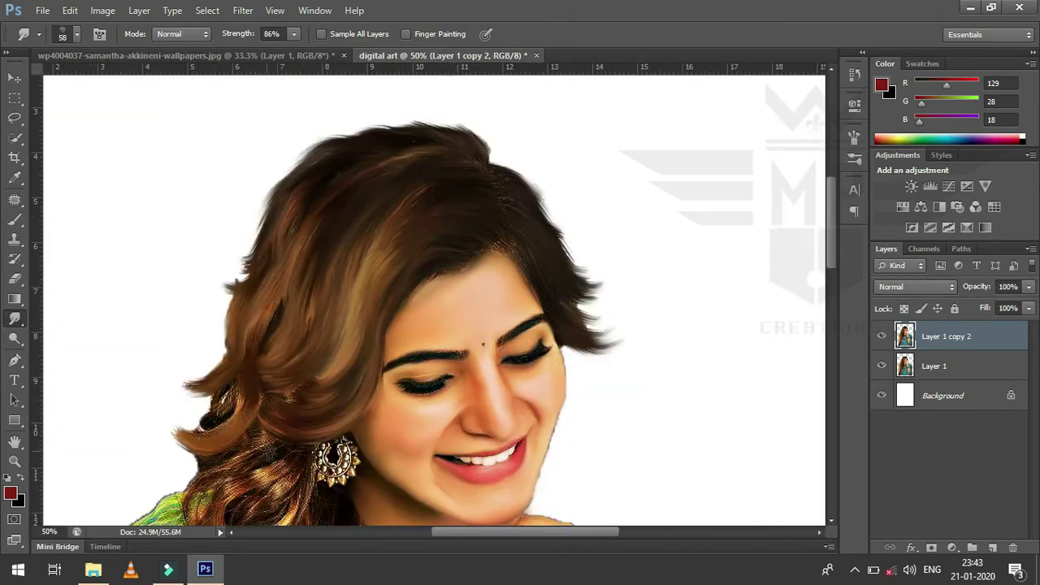
{"action": "left_click_drag", "start_coordinate": [244, 386], "coordinate": [174, 447]}
{"action": "key", "text": "bracketleft"}
{"action": "key", "text": "bracketleft"}
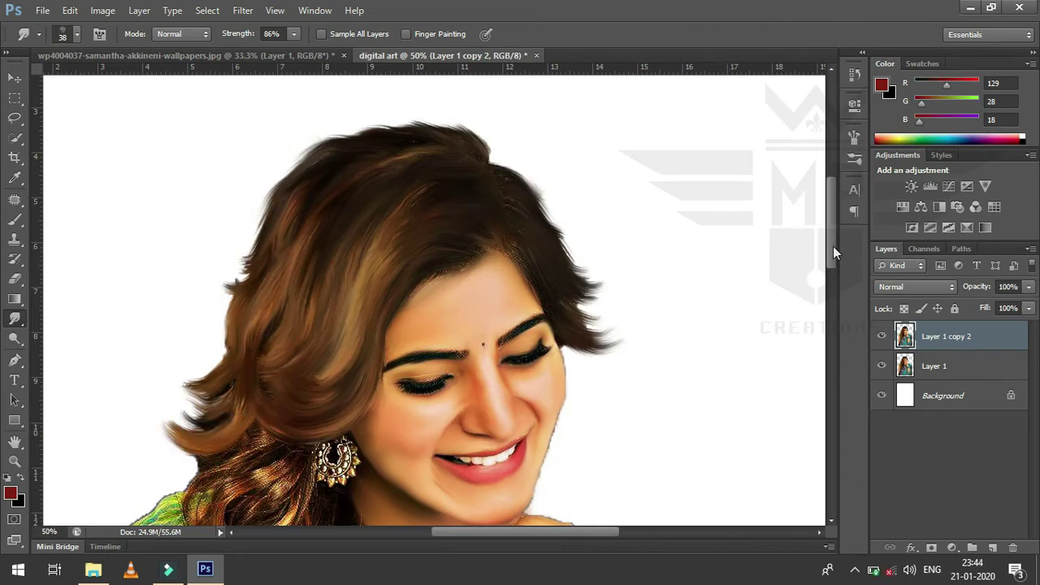
Smudge the upper-left, middle and lower hair curls into smooth strands.
{"action": "scroll", "coordinate": [799, 279], "scroll_direction": "down", "scroll_amount": 5}
{"action": "scroll", "coordinate": [799, 279], "scroll_direction": "up", "scroll_amount": 1}
{"action": "scroll", "coordinate": [799, 279], "scroll_direction": "down", "scroll_amount": 5}
{"action": "left_click_drag", "start_coordinate": [293, 90], "coordinate": [211, 204]}
{"action": "left_click_drag", "start_coordinate": [219, 154], "coordinate": [159, 321]}
{"action": "left_click_drag", "start_coordinate": [219, 293], "coordinate": [162, 390]}
{"action": "mouse_move", "coordinate": [285, 130]}
{"action": "left_mouse_down"}
{"action": "mouse_move", "coordinate": [244, 285]}
{"action": "mouse_move", "coordinate": [324, 269]}
{"action": "left_mouse_up"}
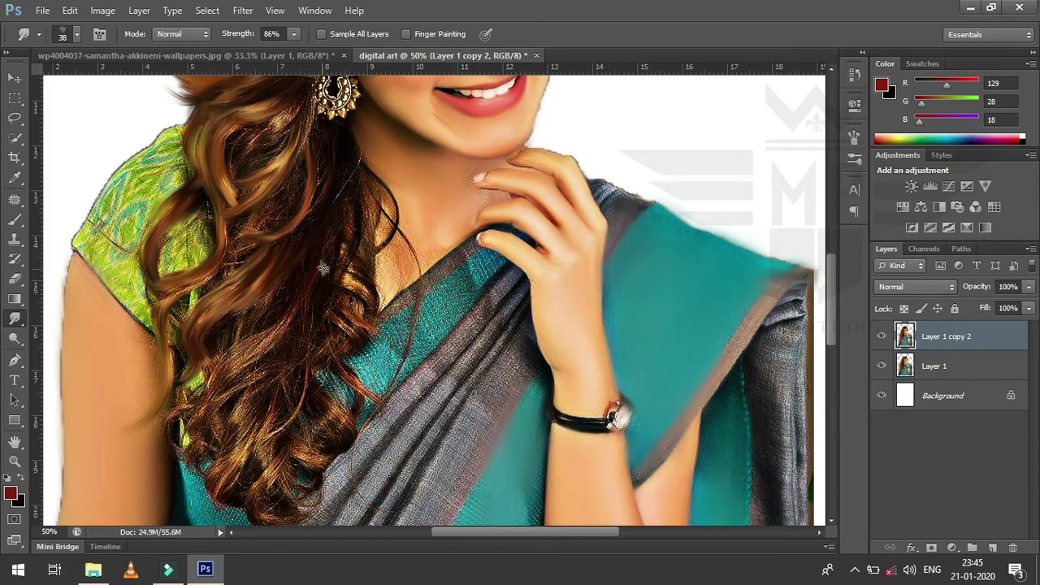
{"action": "left_click_drag", "start_coordinate": [276, 309], "coordinate": [178, 455]}
{"action": "left_click_drag", "start_coordinate": [382, 276], "coordinate": [329, 350]}
{"action": "left_click_drag", "start_coordinate": [398, 154], "coordinate": [357, 260]}
{"action": "left_click_drag", "start_coordinate": [374, 326], "coordinate": [309, 391]}
{"action": "left_click_drag", "start_coordinate": [264, 370], "coordinate": [219, 453]}
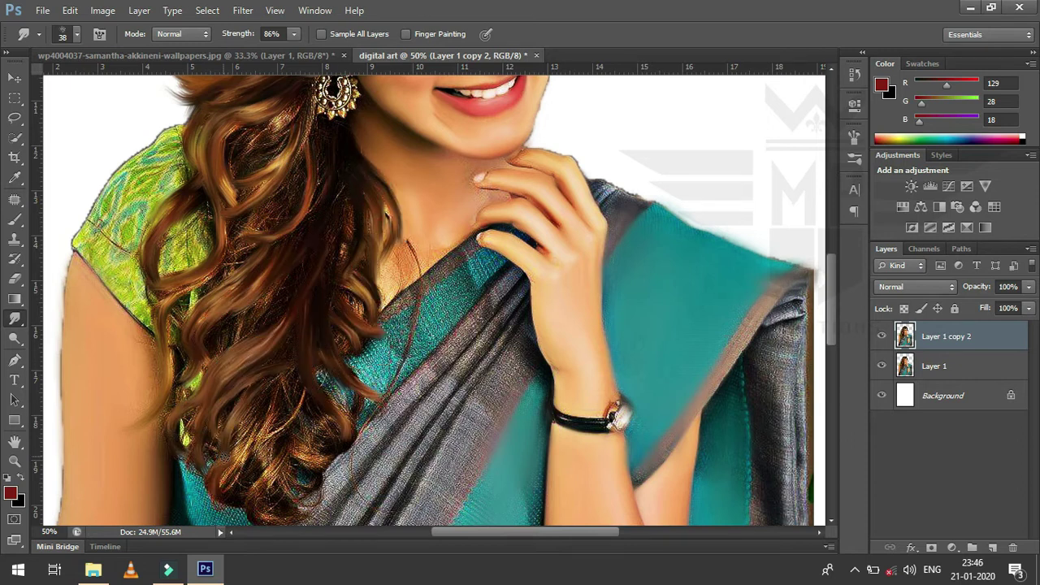
Use a larger brush at a wider view to smudge the remaining hair strands.
{"action": "key", "text": "ctrl+minus"}
{"action": "key", "text": "bracketright"}
{"action": "left_click_drag", "start_coordinate": [300, 317], "coordinate": [342, 438]}
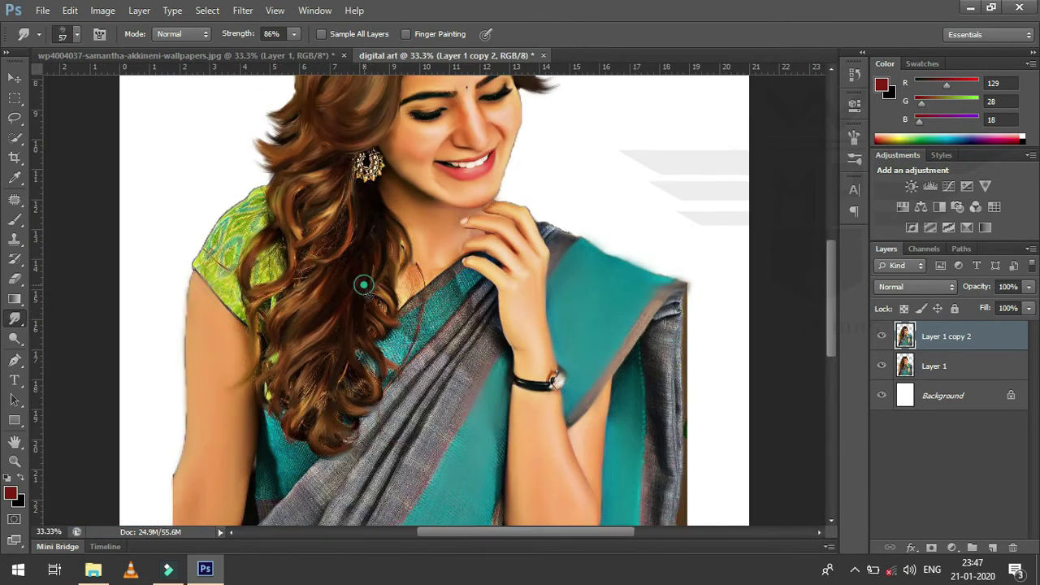
{"action": "left_click_drag", "start_coordinate": [360, 279], "coordinate": [382, 350]}
{"action": "key", "text": "ctrl+minus"}
{"action": "key", "text": "ctrl+plus"}
{"action": "left_click_drag", "start_coordinate": [829, 264], "coordinate": [829, 238]}
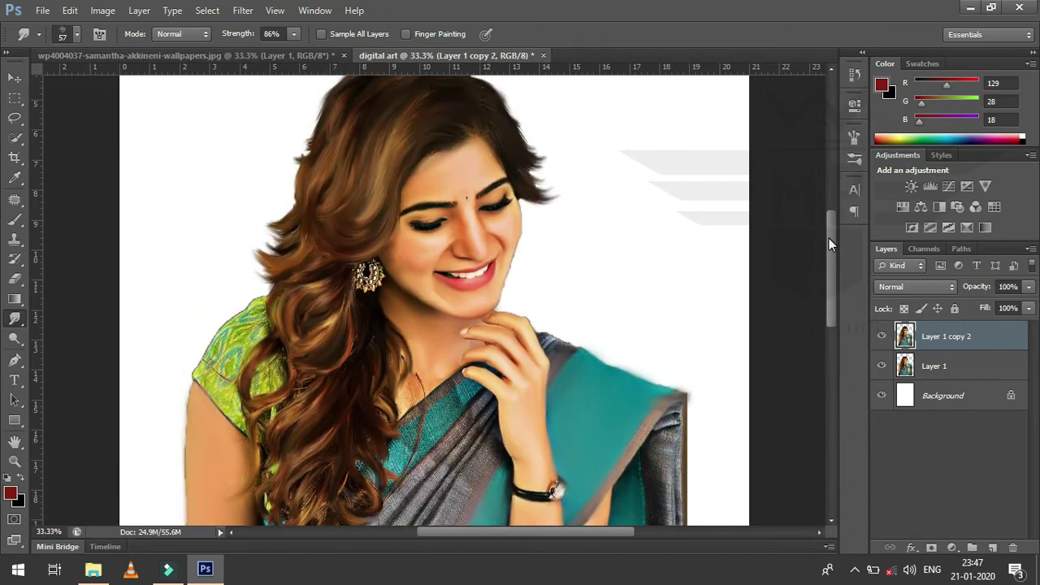
{"action": "scroll", "coordinate": [829, 238], "scroll_direction": "up", "scroll_amount": 1}
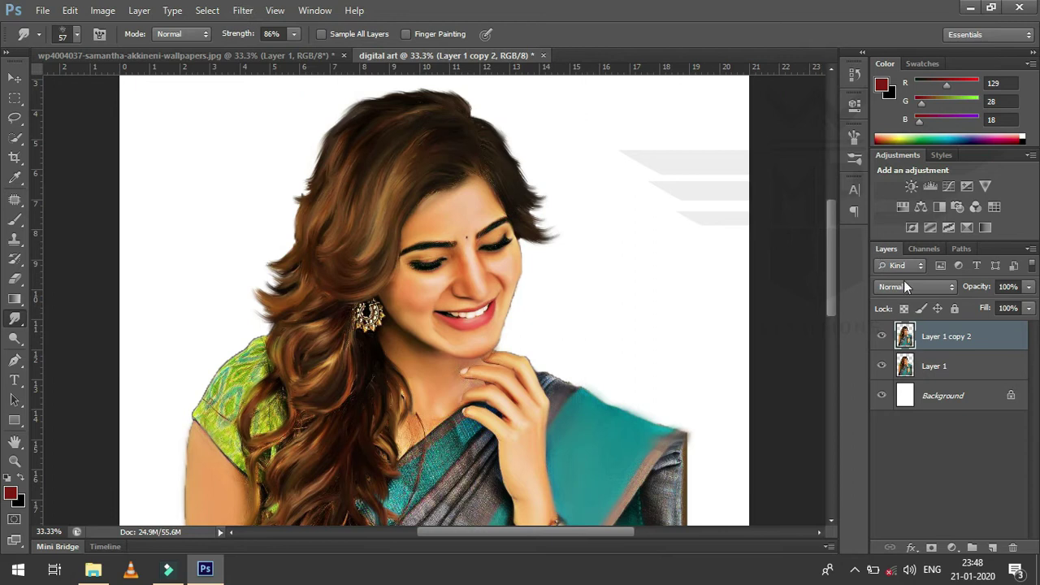
Duplicate the portrait layer and apply Oil Paint with brush settings 10, Angular Direction 360, Shine 0.
{"action": "key", "text": "ctrl+j"}
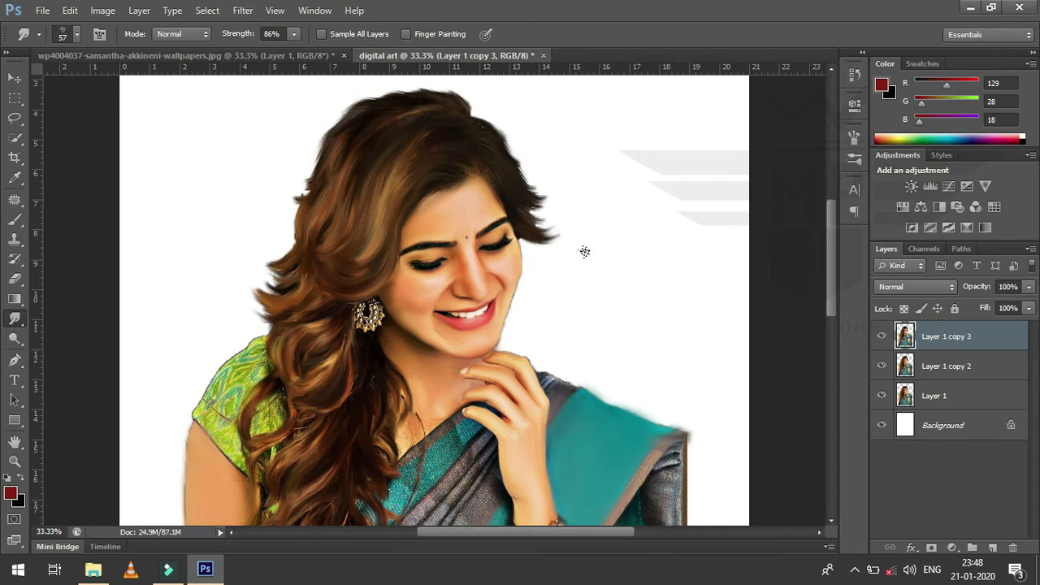
{"action": "left_click", "coordinate": [243, 11]}
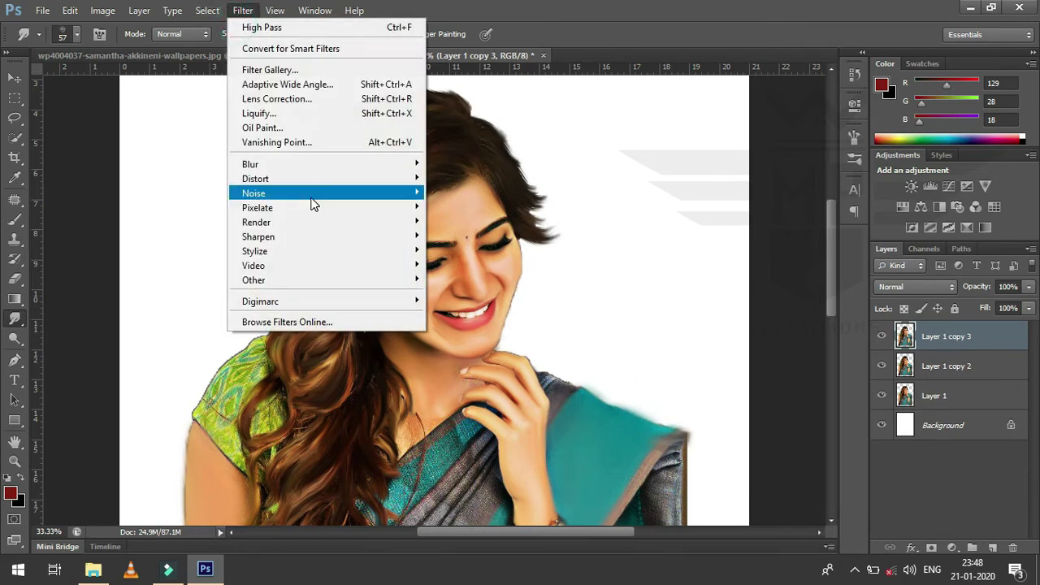
{"action": "left_click", "coordinate": [272, 130]}
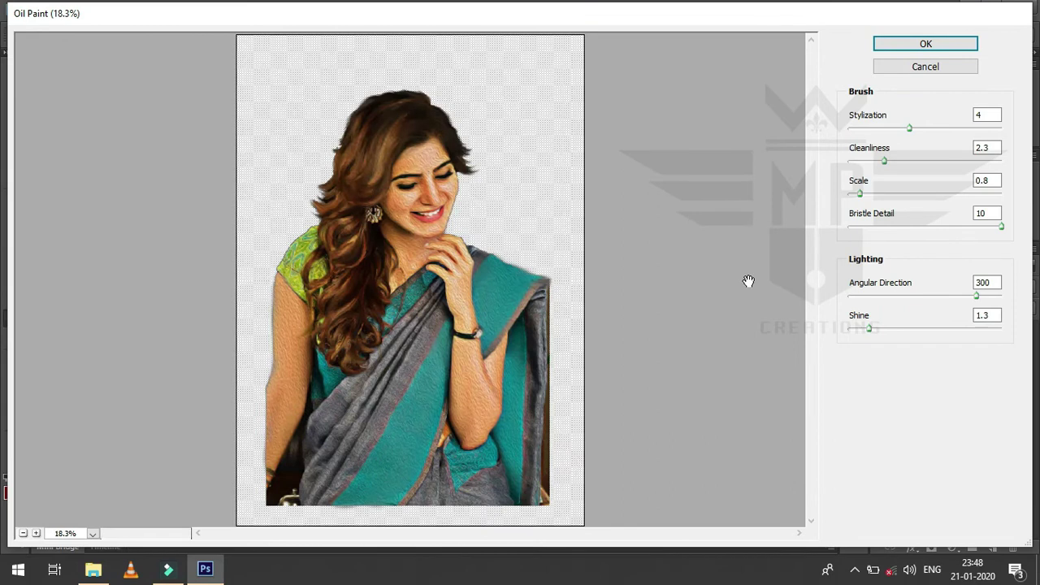
{"action": "left_click_drag", "start_coordinate": [868, 330], "coordinate": [835, 330]}
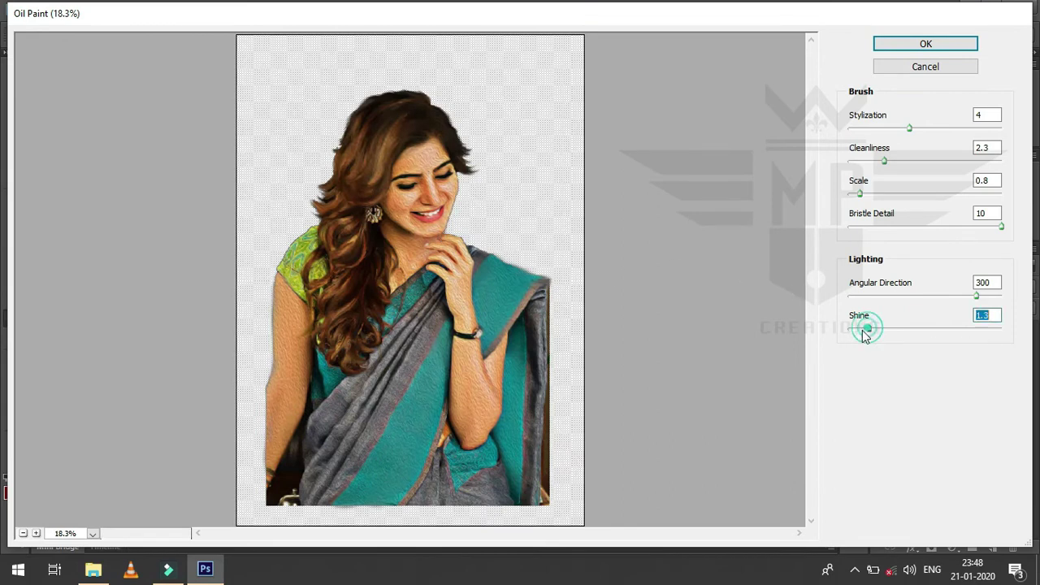
{"action": "left_click_drag", "start_coordinate": [979, 296], "coordinate": [1003, 306]}
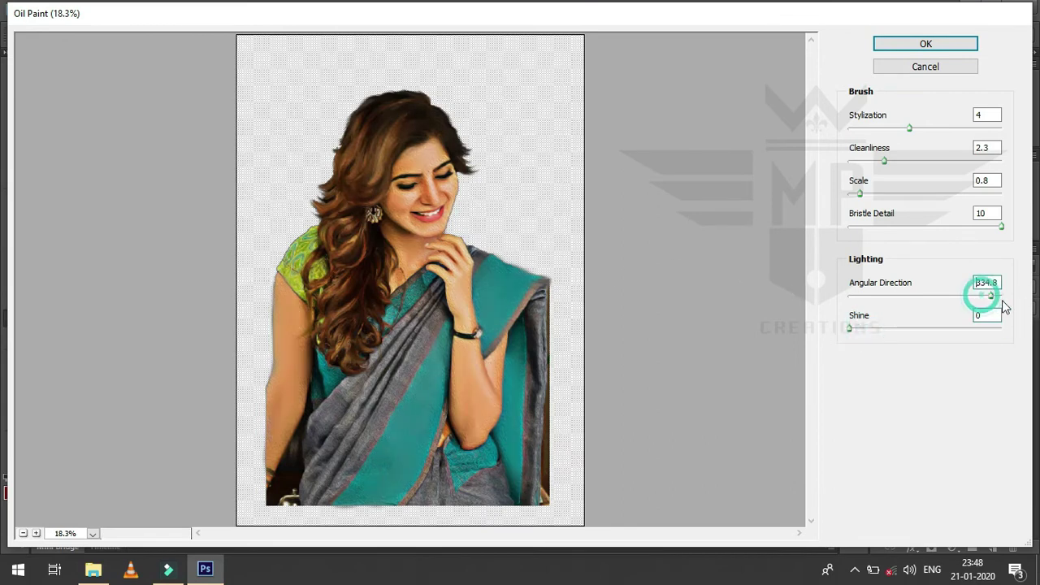
{"action": "mouse_move", "coordinate": [958, 195]}
{"action": "left_mouse_down"}
{"action": "mouse_move", "coordinate": [1010, 195]}
{"action": "mouse_move", "coordinate": [1013, 139]}
{"action": "left_mouse_up"}
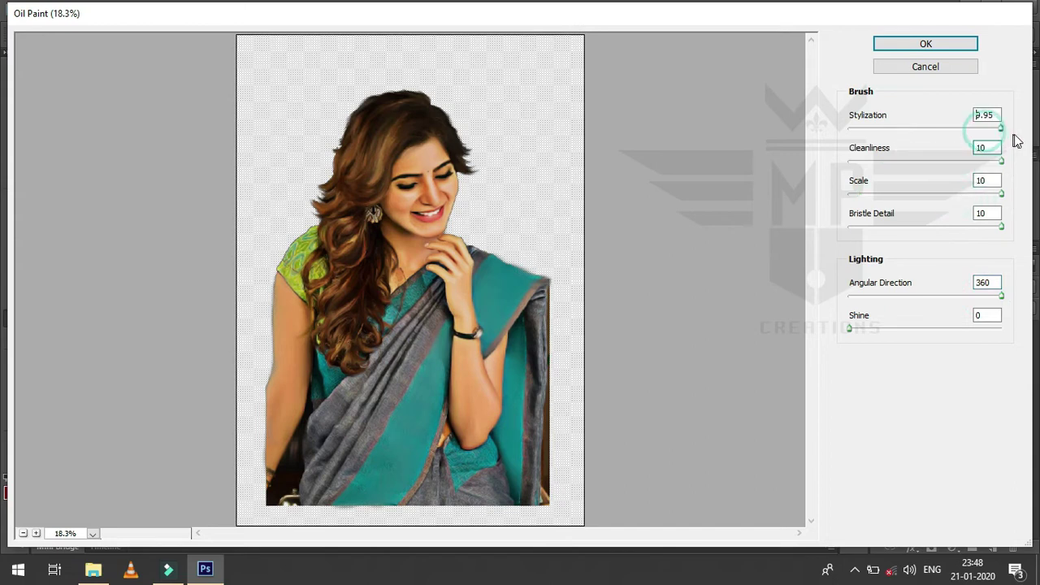
{"action": "left_click", "coordinate": [944, 46]}
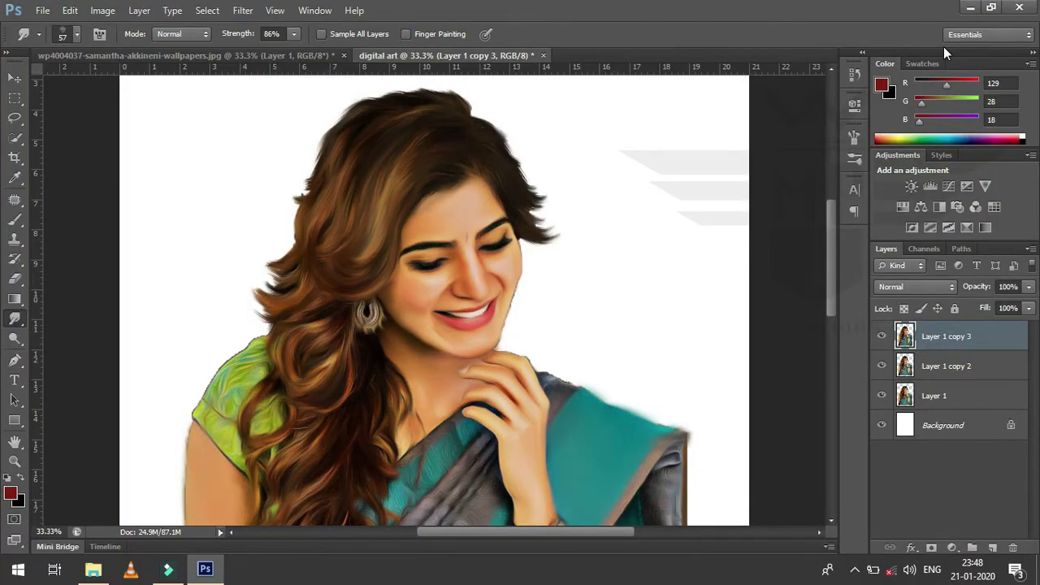
Add a layer mask to Layer 1 copy 3 and invert it to black.
{"action": "left_click", "coordinate": [933, 549]}
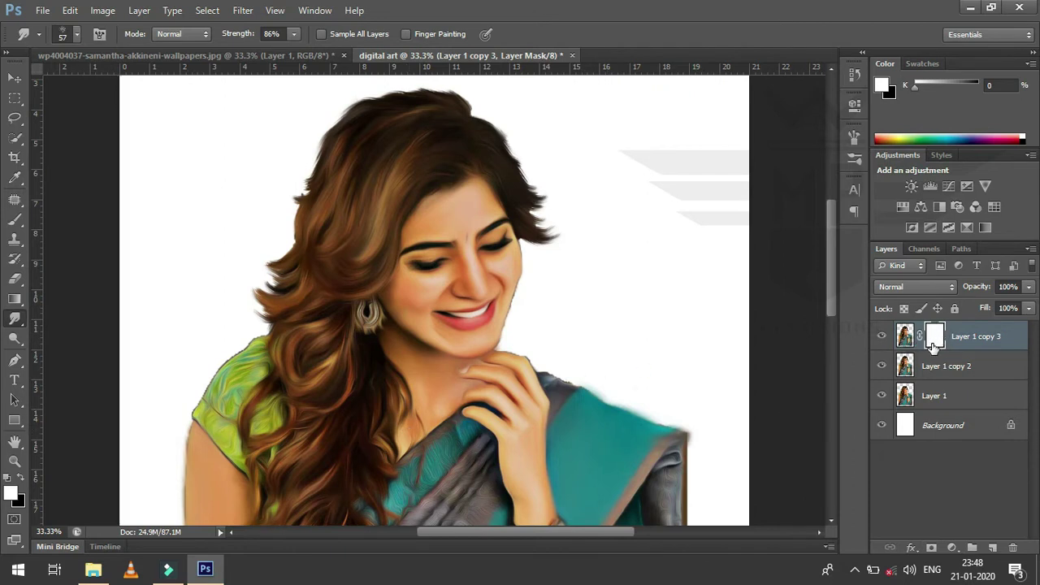
{"action": "left_click", "coordinate": [933, 346], "text": "shift"}
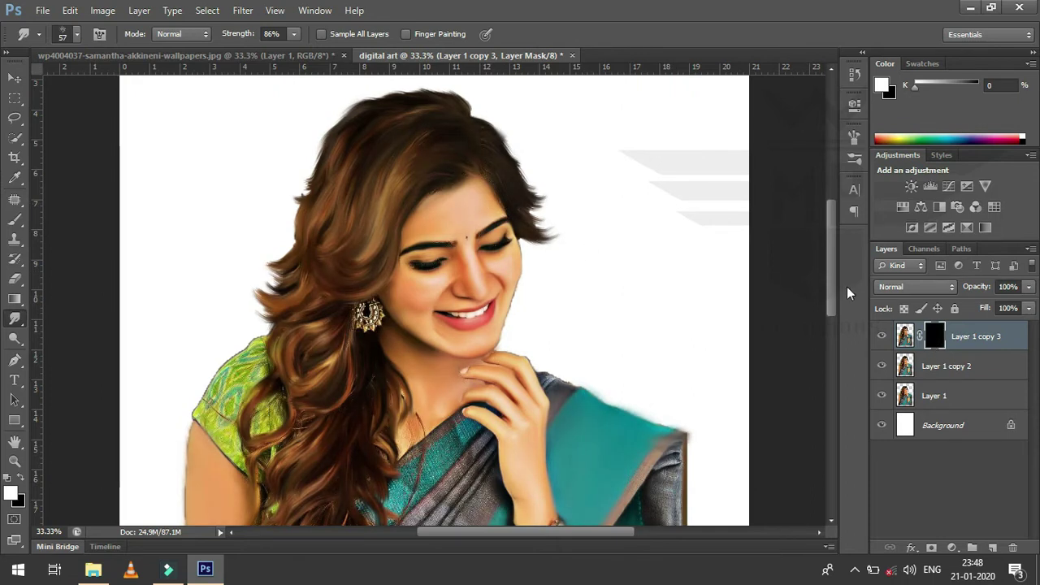
With a soft brush, paint the mask to reveal oil-painted hair along the left edge and top.
{"action": "left_click", "coordinate": [14, 219]}
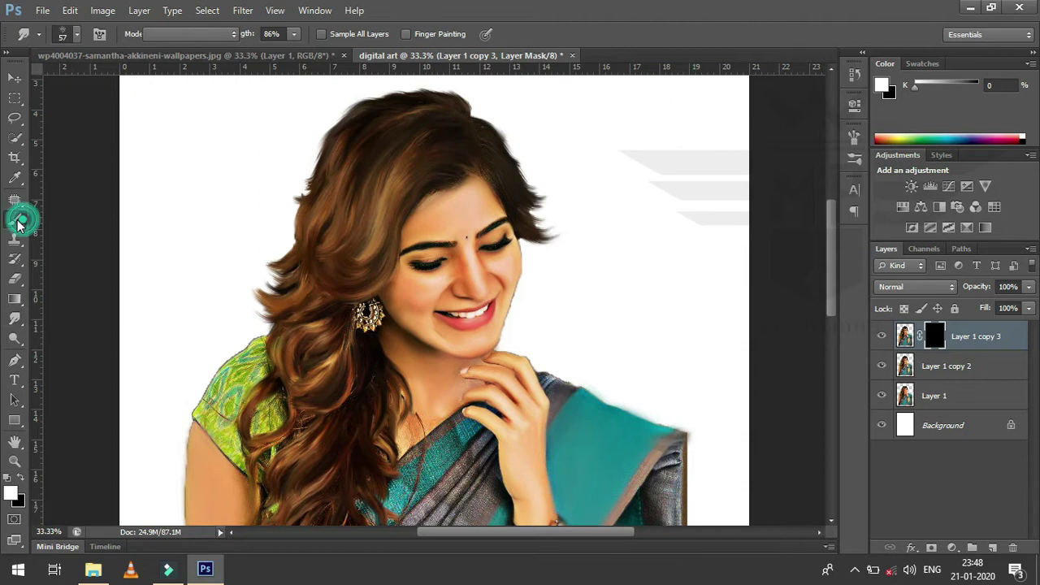
{"action": "right_click", "coordinate": [207, 213]}
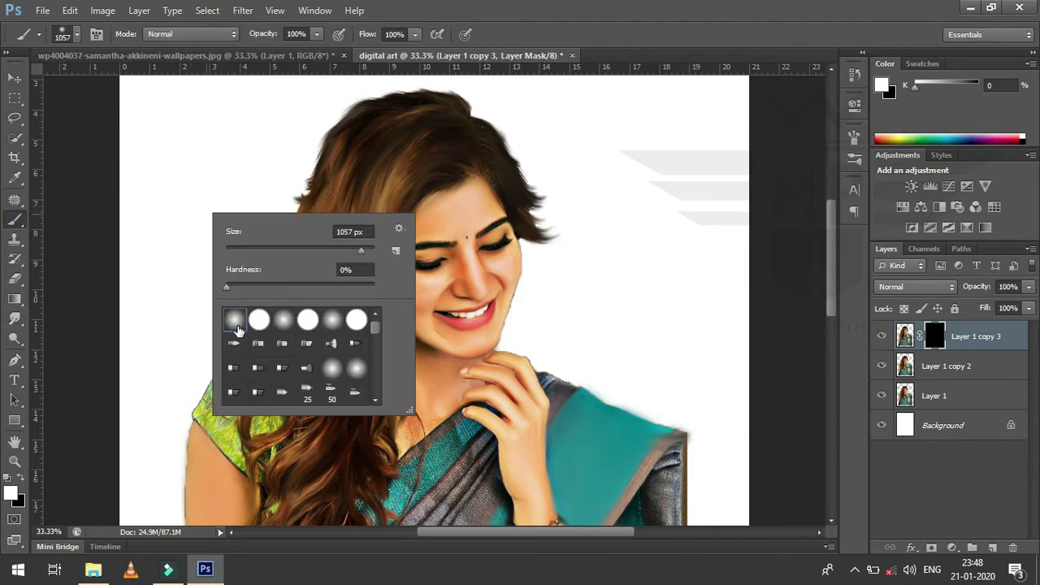
{"action": "left_click_drag", "start_coordinate": [362, 251], "coordinate": [353, 256]}
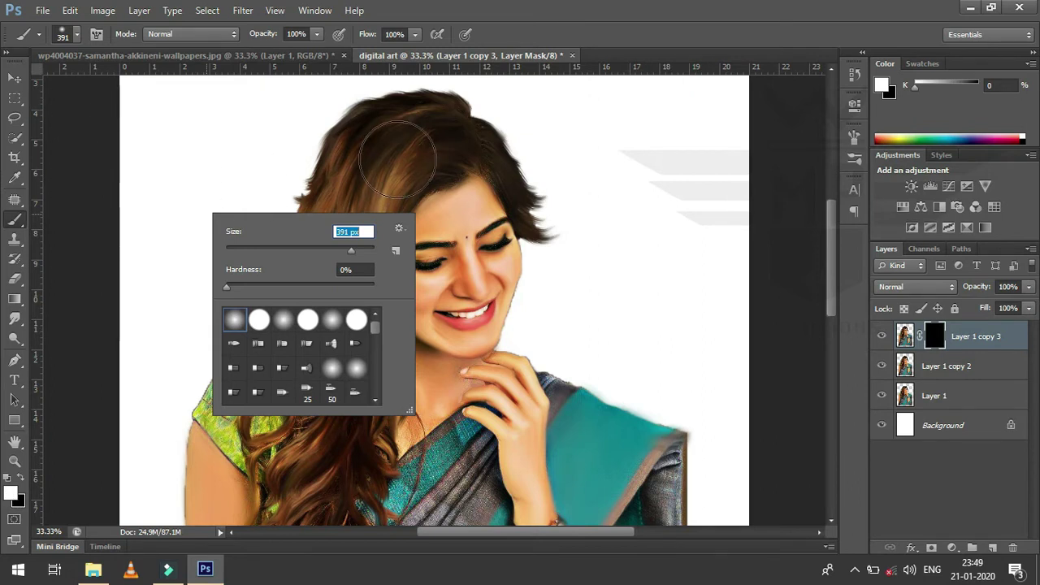
{"action": "left_click", "coordinate": [372, 114]}
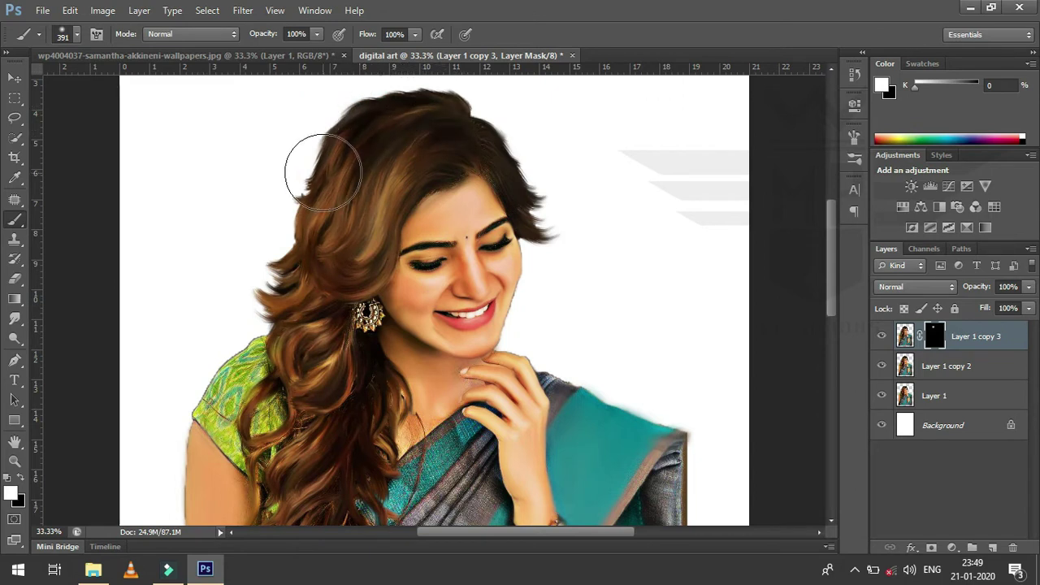
{"action": "mouse_move", "coordinate": [308, 193]}
{"action": "left_mouse_down"}
{"action": "mouse_move", "coordinate": [319, 253]}
{"action": "mouse_move", "coordinate": [366, 202]}
{"action": "left_mouse_up"}
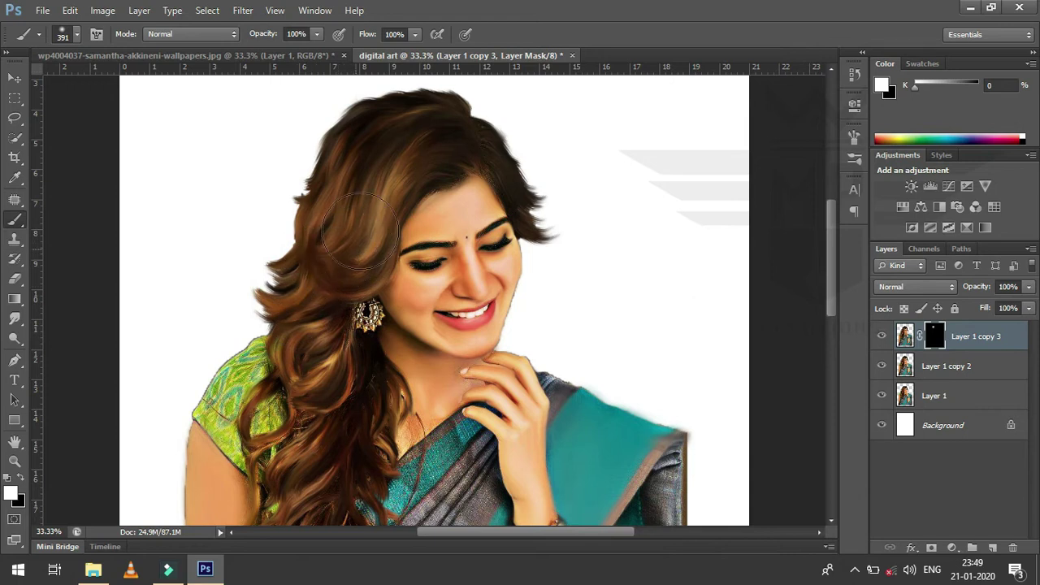
{"action": "left_click_drag", "start_coordinate": [440, 159], "coordinate": [509, 158]}
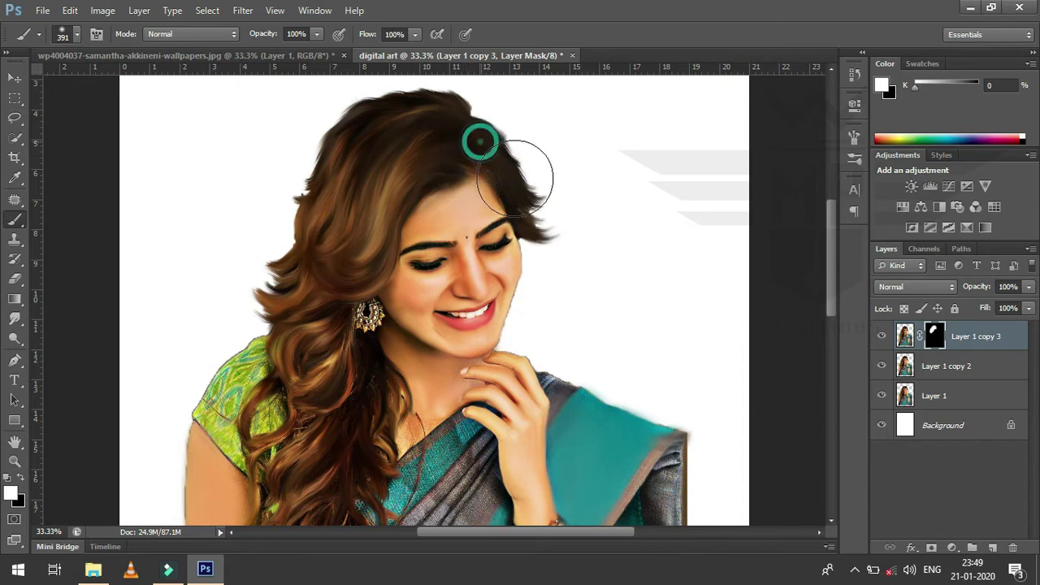
At 215 px, paint along the hair edges and over the green blouse and left shoulder.
{"action": "right_click", "coordinate": [512, 159]}
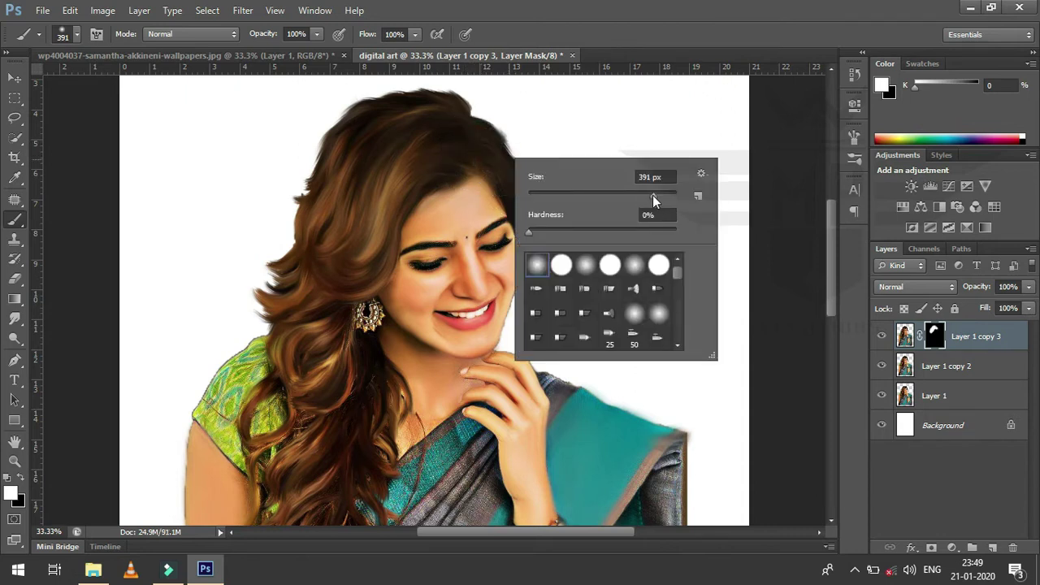
{"action": "key", "text": "Return"}
{"action": "mouse_move", "coordinate": [515, 152]}
{"action": "left_mouse_down"}
{"action": "mouse_move", "coordinate": [539, 218]}
{"action": "mouse_move", "coordinate": [524, 203]}
{"action": "left_mouse_up"}
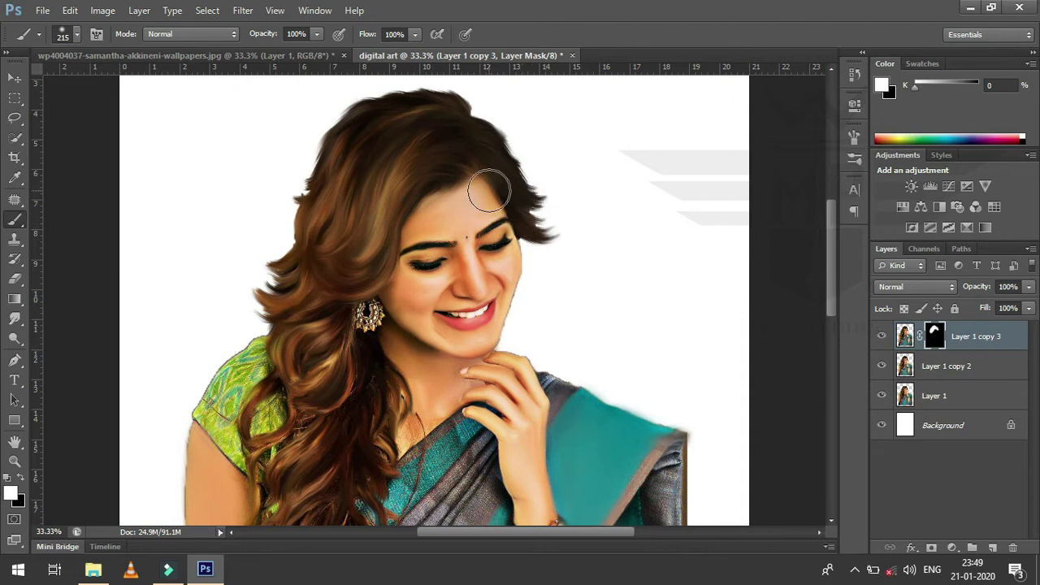
{"action": "mouse_move", "coordinate": [311, 235]}
{"action": "left_mouse_down"}
{"action": "mouse_move", "coordinate": [250, 305]}
{"action": "mouse_move", "coordinate": [291, 350]}
{"action": "mouse_move", "coordinate": [355, 357]}
{"action": "mouse_move", "coordinate": [368, 346]}
{"action": "mouse_move", "coordinate": [366, 322]}
{"action": "mouse_move", "coordinate": [394, 427]}
{"action": "mouse_move", "coordinate": [404, 418]}
{"action": "mouse_move", "coordinate": [418, 435]}
{"action": "mouse_move", "coordinate": [453, 416]}
{"action": "mouse_move", "coordinate": [453, 366]}
{"action": "mouse_move", "coordinate": [500, 348]}
{"action": "left_mouse_up"}
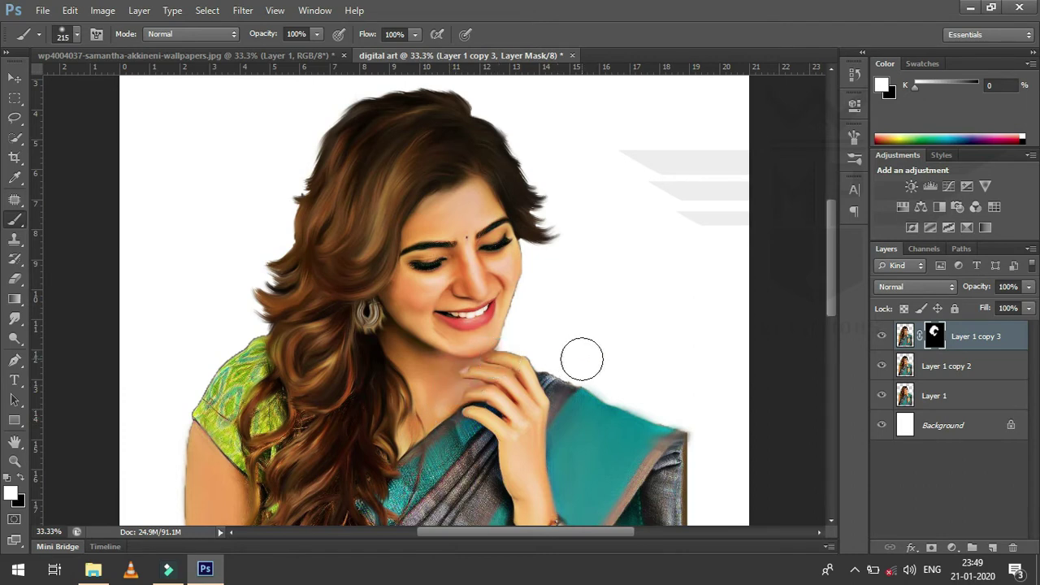
{"action": "mouse_move", "coordinate": [242, 345]}
{"action": "left_mouse_down"}
{"action": "mouse_move", "coordinate": [258, 341]}
{"action": "mouse_move", "coordinate": [190, 425]}
{"action": "mouse_move", "coordinate": [273, 421]}
{"action": "mouse_move", "coordinate": [270, 405]}
{"action": "mouse_move", "coordinate": [333, 423]}
{"action": "mouse_move", "coordinate": [345, 403]}
{"action": "left_mouse_up"}
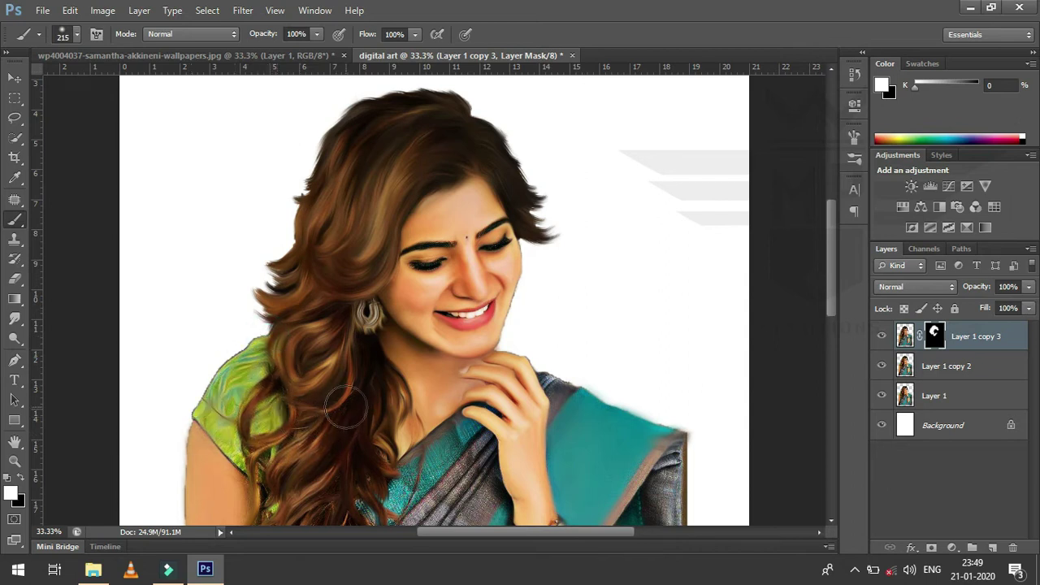
{"action": "mouse_move", "coordinate": [247, 504]}
{"action": "left_mouse_down"}
{"action": "mouse_move", "coordinate": [212, 431]}
{"action": "mouse_move", "coordinate": [238, 427]}
{"action": "left_mouse_up"}
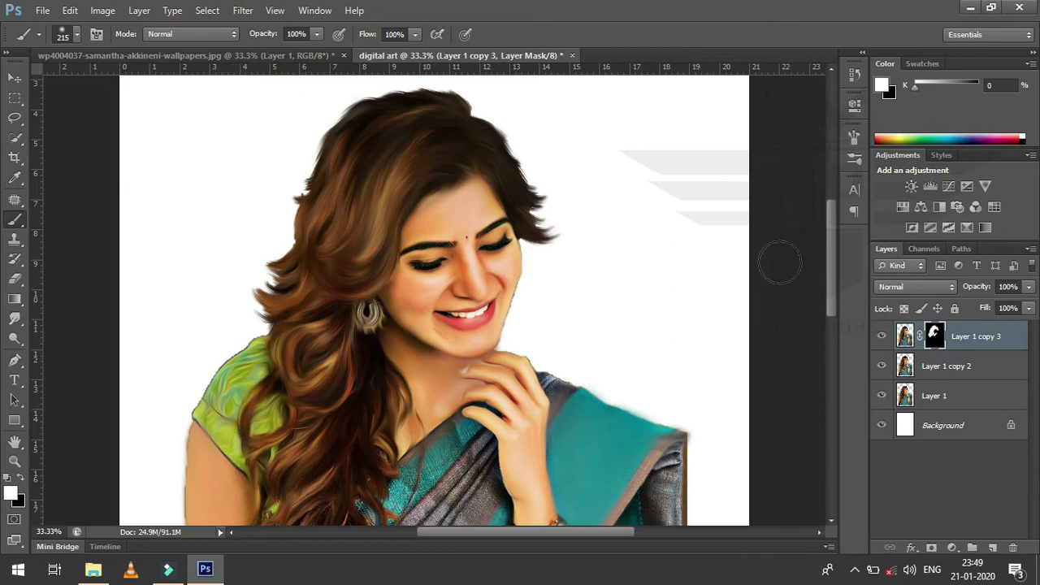
Paint the mask over the hair on the blouse, the grey saree pleats and the right saree edge.
{"action": "left_click_drag", "start_coordinate": [830, 251], "coordinate": [830, 293]}
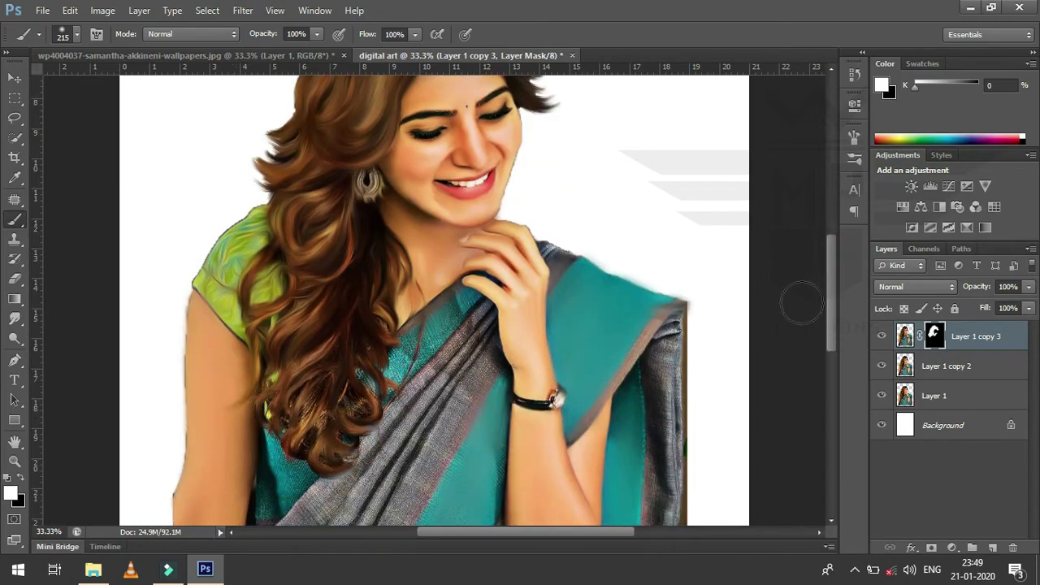
{"action": "mouse_move", "coordinate": [338, 368]}
{"action": "left_mouse_down"}
{"action": "mouse_move", "coordinate": [284, 426]}
{"action": "mouse_move", "coordinate": [270, 407]}
{"action": "mouse_move", "coordinate": [262, 418]}
{"action": "mouse_move", "coordinate": [309, 444]}
{"action": "mouse_move", "coordinate": [329, 434]}
{"action": "mouse_move", "coordinate": [336, 390]}
{"action": "mouse_move", "coordinate": [376, 372]}
{"action": "left_mouse_up"}
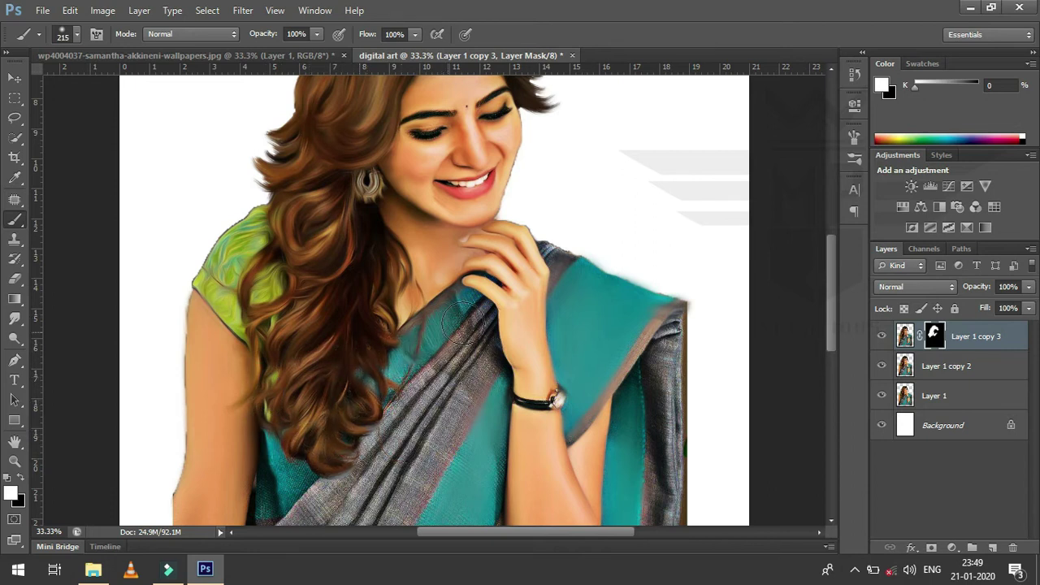
{"action": "mouse_move", "coordinate": [442, 367]}
{"action": "left_mouse_down"}
{"action": "mouse_move", "coordinate": [479, 313]}
{"action": "mouse_move", "coordinate": [430, 406]}
{"action": "mouse_move", "coordinate": [487, 341]}
{"action": "mouse_move", "coordinate": [455, 431]}
{"action": "mouse_move", "coordinate": [335, 538]}
{"action": "mouse_move", "coordinate": [280, 504]}
{"action": "mouse_move", "coordinate": [273, 449]}
{"action": "left_mouse_up"}
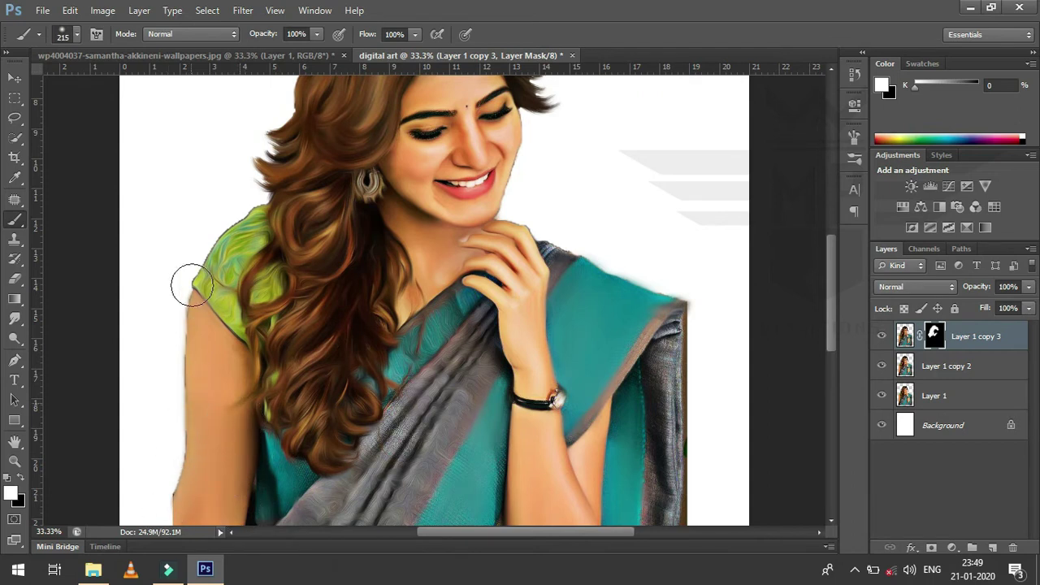
{"action": "mouse_move", "coordinate": [207, 258]}
{"action": "left_mouse_down"}
{"action": "mouse_move", "coordinate": [260, 207]}
{"action": "mouse_move", "coordinate": [311, 216]}
{"action": "left_mouse_up"}
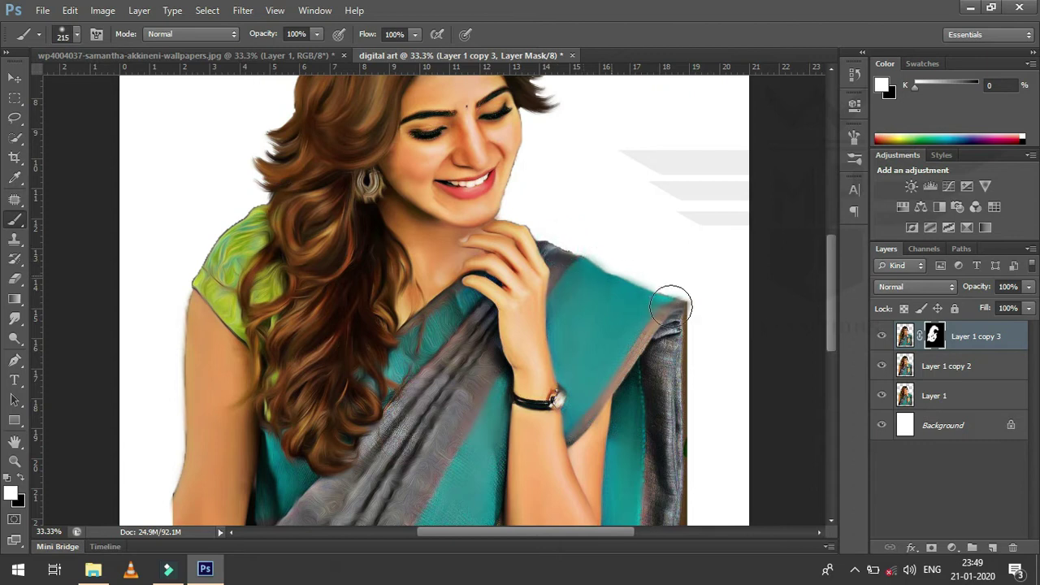
{"action": "mouse_move", "coordinate": [681, 351]}
{"action": "left_mouse_down"}
{"action": "mouse_move", "coordinate": [662, 388]}
{"action": "mouse_move", "coordinate": [690, 418]}
{"action": "mouse_move", "coordinate": [668, 497]}
{"action": "left_mouse_up"}
Zoom out to 25% and enlarge the mask brush to 1753 px.
{"action": "key", "text": "ctrl+minus"}
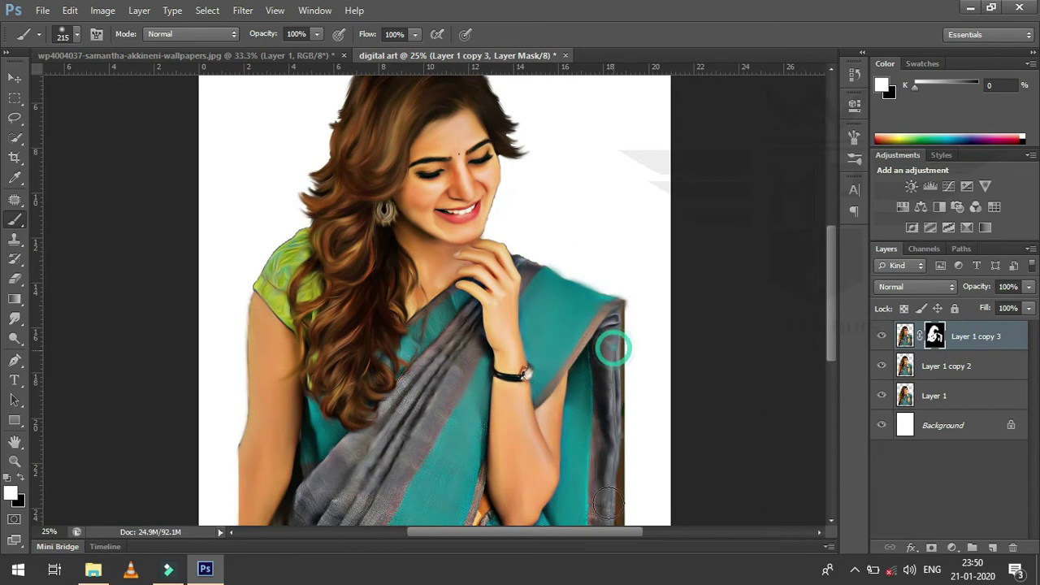
{"action": "left_click_drag", "start_coordinate": [830, 309], "coordinate": [832, 345]}
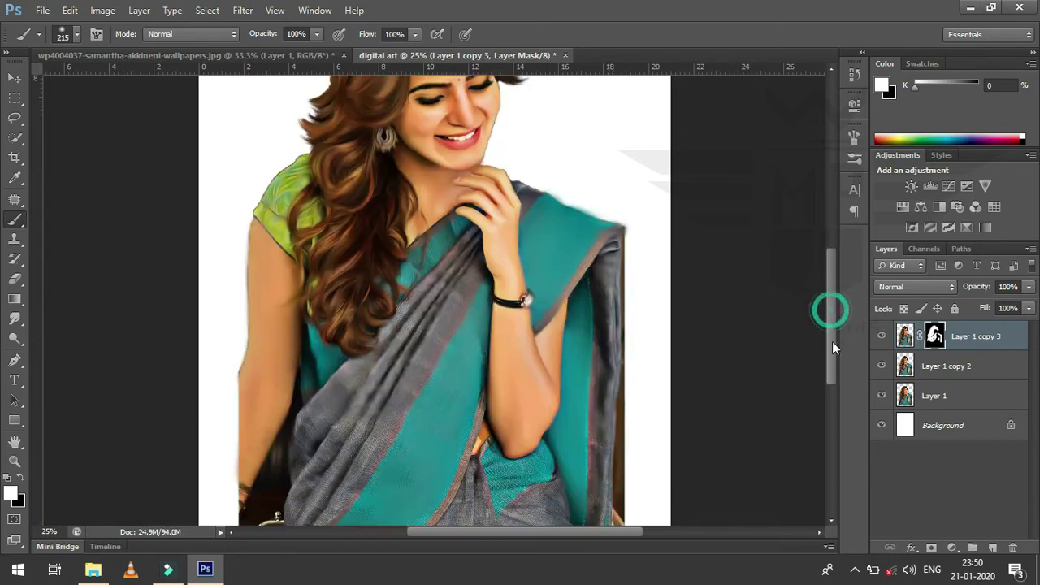
{"action": "right_click", "coordinate": [538, 478]}
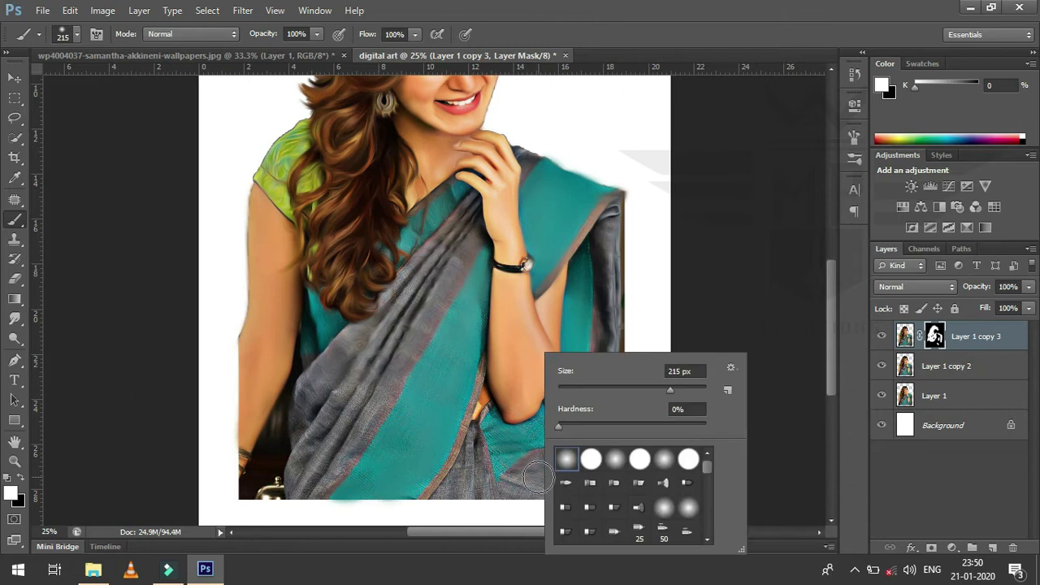
{"action": "left_click_drag", "start_coordinate": [689, 393], "coordinate": [704, 388]}
{"action": "key", "text": "Return"}
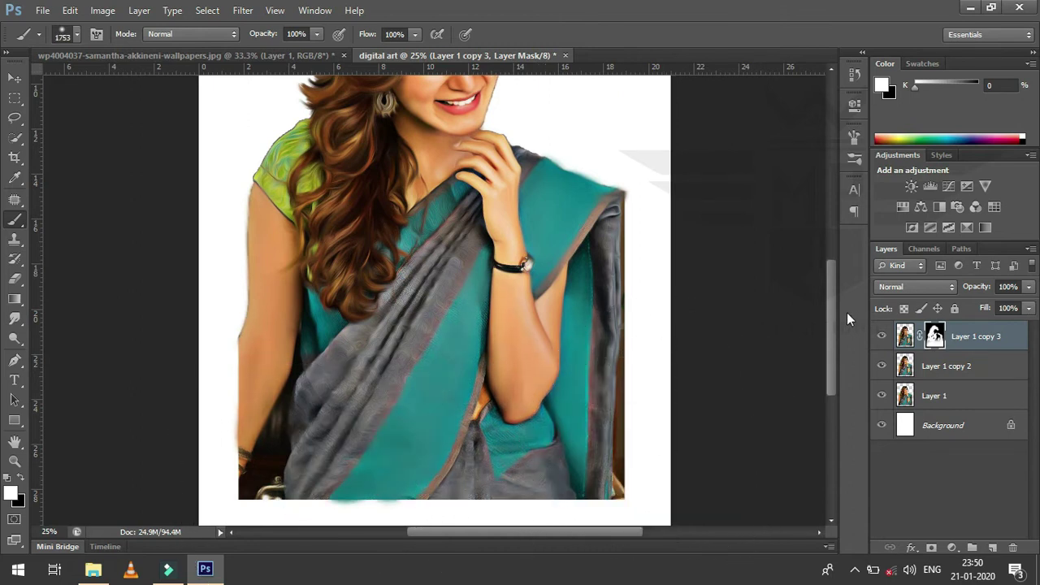
{"action": "left_click_drag", "start_coordinate": [828, 312], "coordinate": [829, 258]}
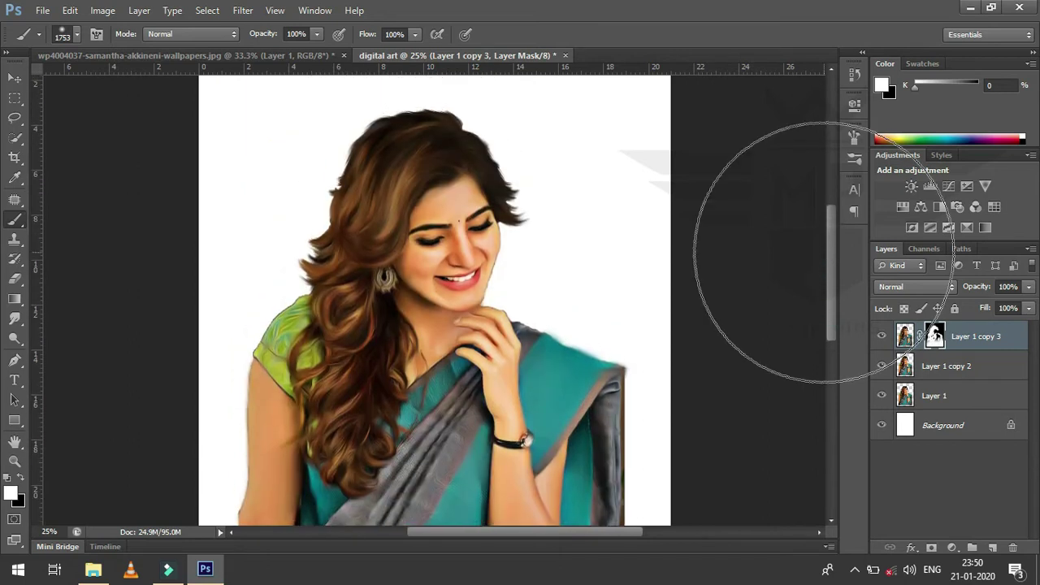
Set the brush to 30 px and zoom to 100% on the face.
{"action": "key", "text": "ctrl+plus"}
{"action": "key", "text": "ctrl+plus"}
{"action": "key", "text": "ctrl+plus"}
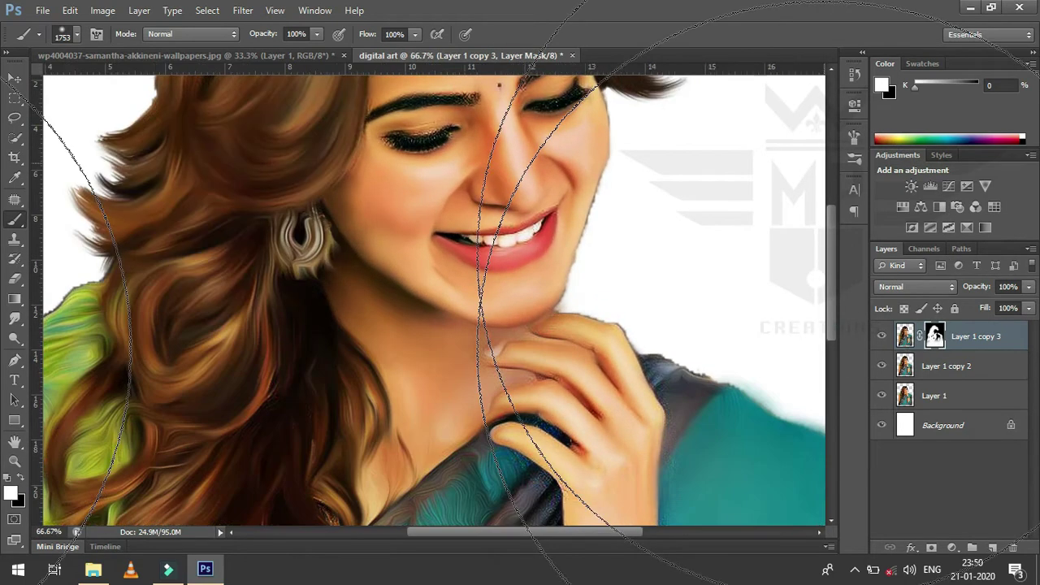
{"action": "left_click_drag", "start_coordinate": [834, 264], "coordinate": [830, 238]}
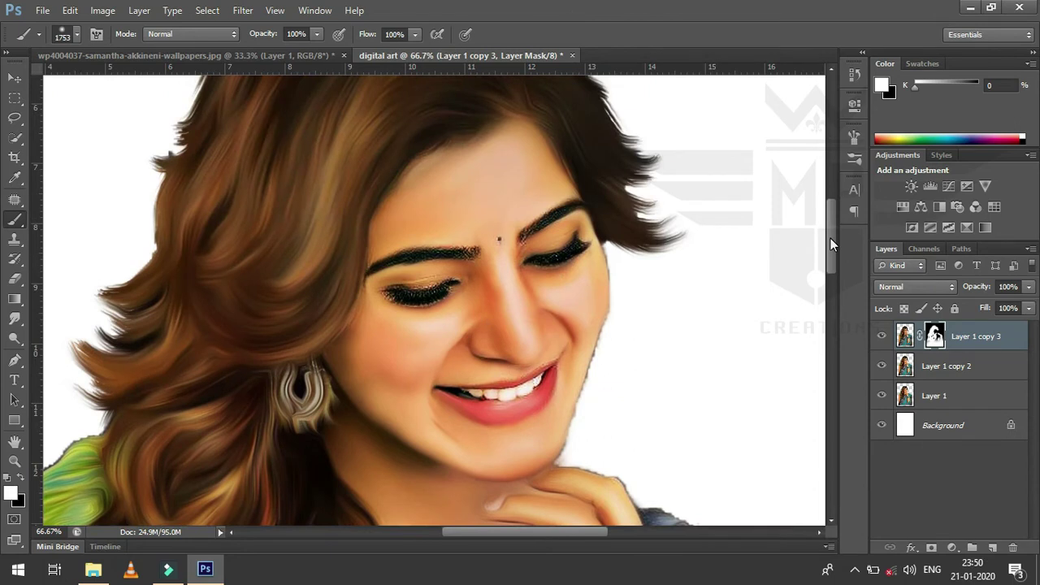
{"action": "right_click", "coordinate": [829, 237]}
{"action": "key", "text": "Escape"}
{"action": "right_click", "coordinate": [706, 235]}
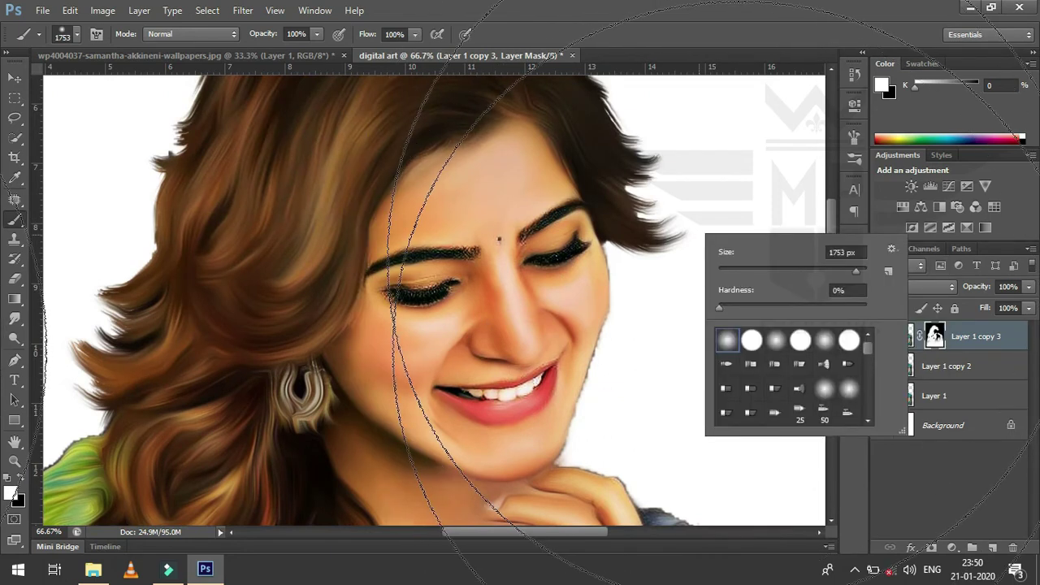
{"action": "left_click_drag", "start_coordinate": [765, 270], "coordinate": [740, 271]}
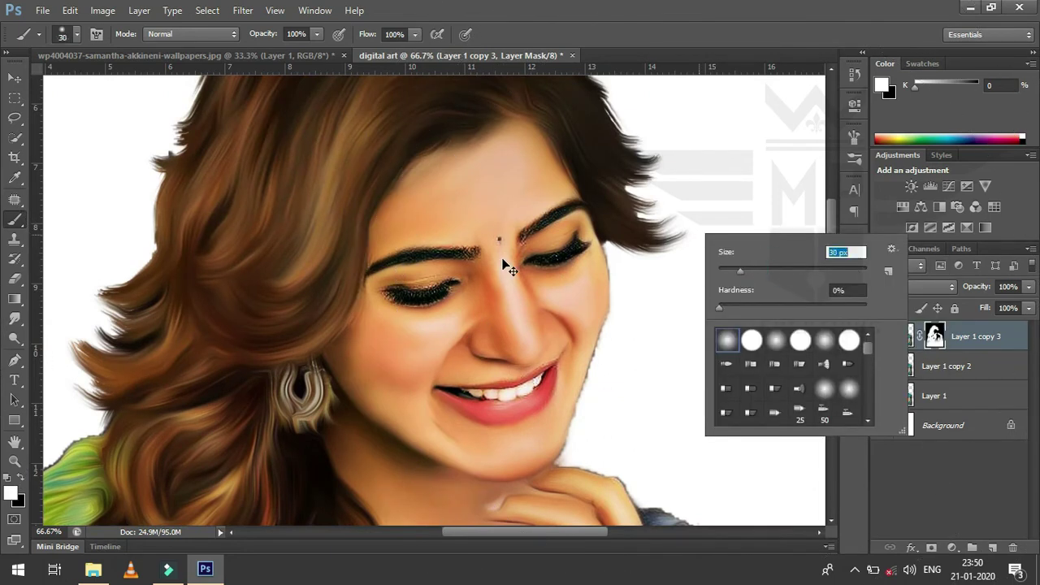
{"action": "key", "text": "Return"}
{"action": "key", "text": "ctrl+plus"}
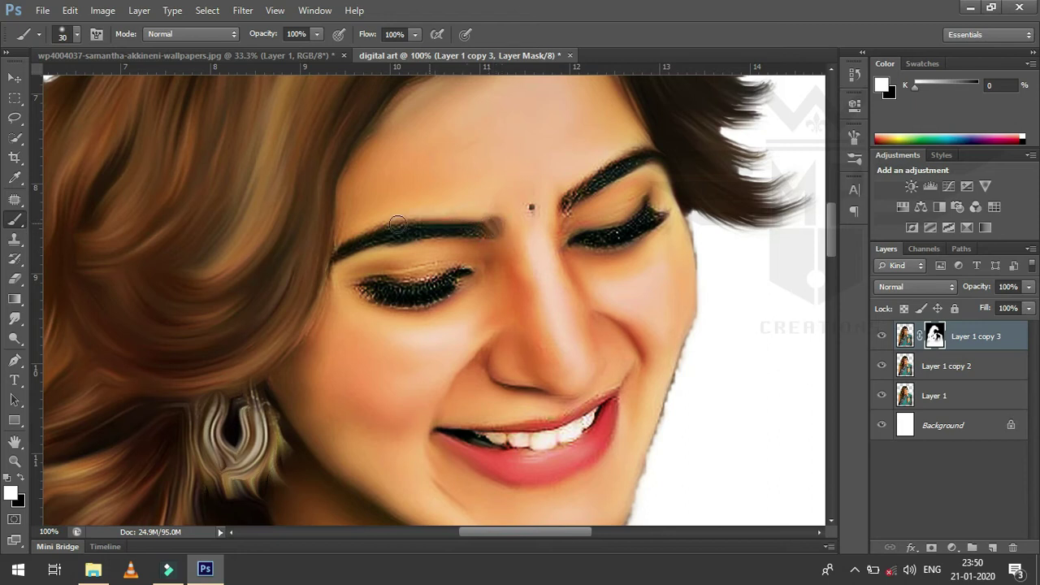
Paint white on the mask along the eyebrows, the hairline, beside the earring and the cheek outline.
{"action": "left_click_drag", "start_coordinate": [331, 262], "coordinate": [373, 245]}
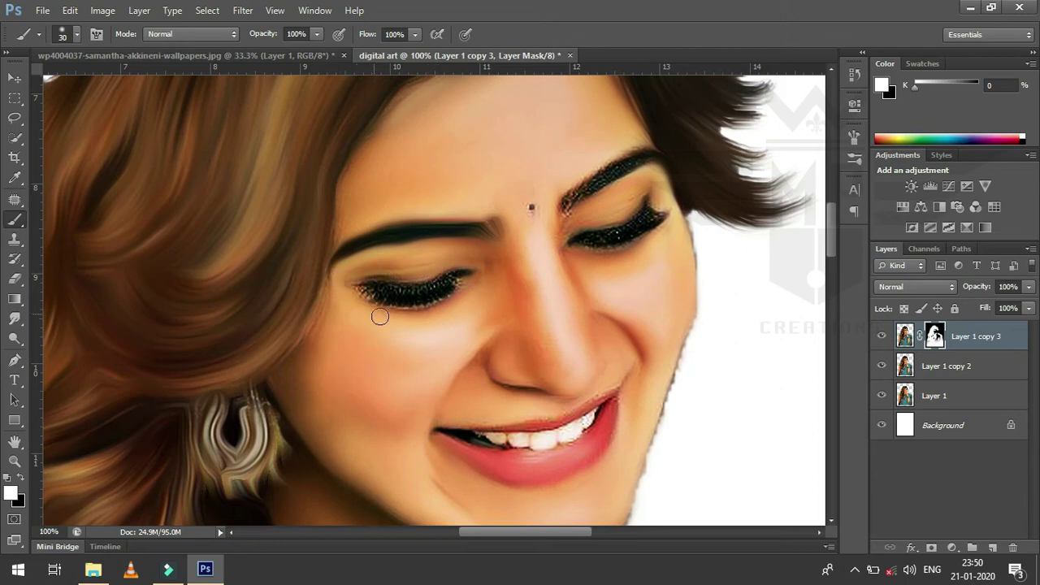
{"action": "left_click_drag", "start_coordinate": [571, 213], "coordinate": [582, 190]}
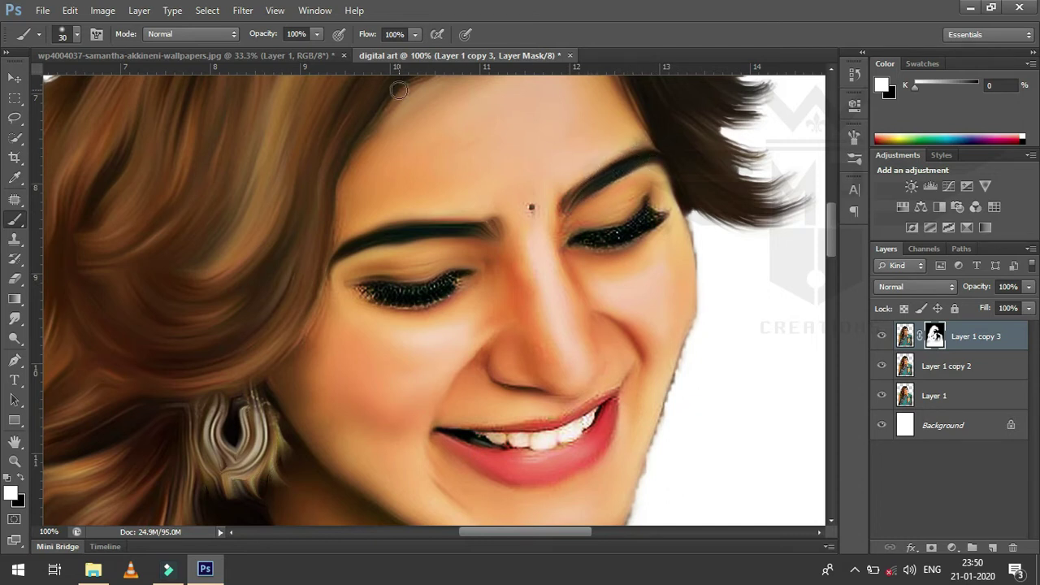
{"action": "left_click_drag", "start_coordinate": [413, 87], "coordinate": [381, 119]}
{"action": "mouse_move", "coordinate": [275, 430]}
{"action": "left_mouse_down"}
{"action": "mouse_move", "coordinate": [261, 399]}
{"action": "mouse_move", "coordinate": [208, 375]}
{"action": "left_mouse_up"}
{"action": "left_click_drag", "start_coordinate": [676, 378], "coordinate": [687, 336]}
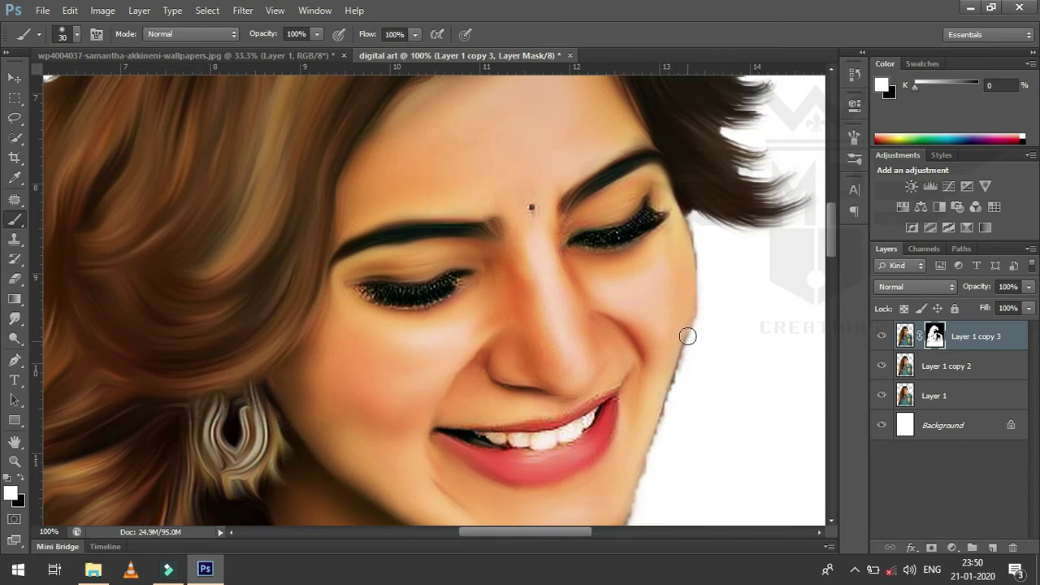
{"action": "left_click_drag", "start_coordinate": [696, 298], "coordinate": [693, 255]}
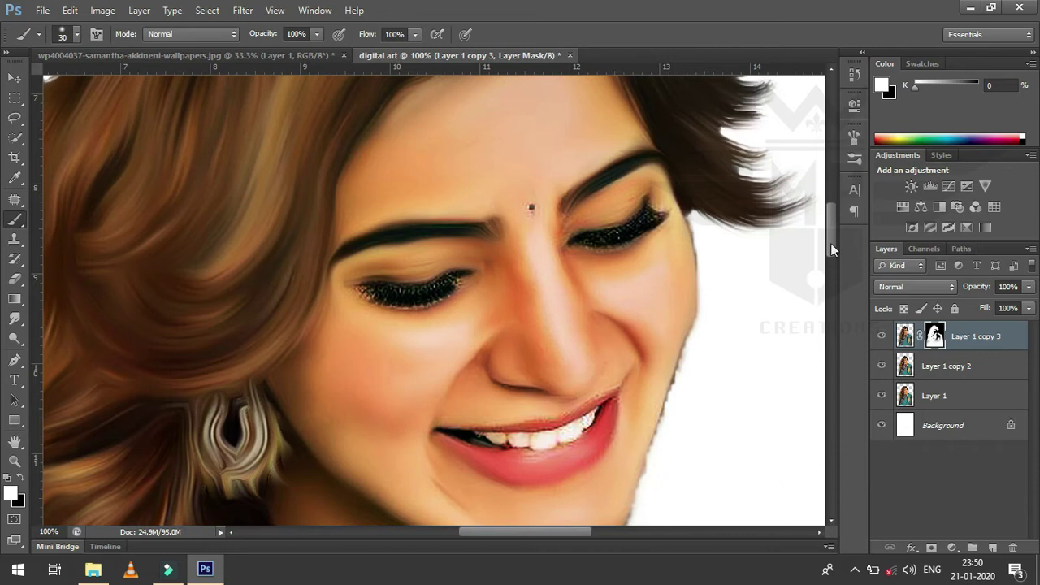
{"action": "left_click_drag", "start_coordinate": [830, 243], "coordinate": [829, 233]}
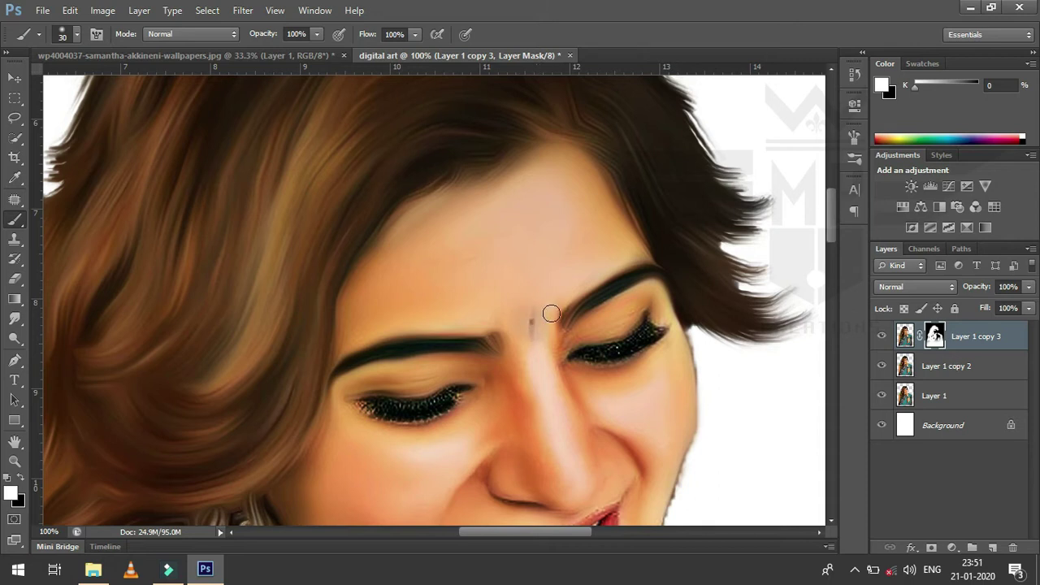
{"action": "left_click_drag", "start_coordinate": [835, 212], "coordinate": [834, 233]}
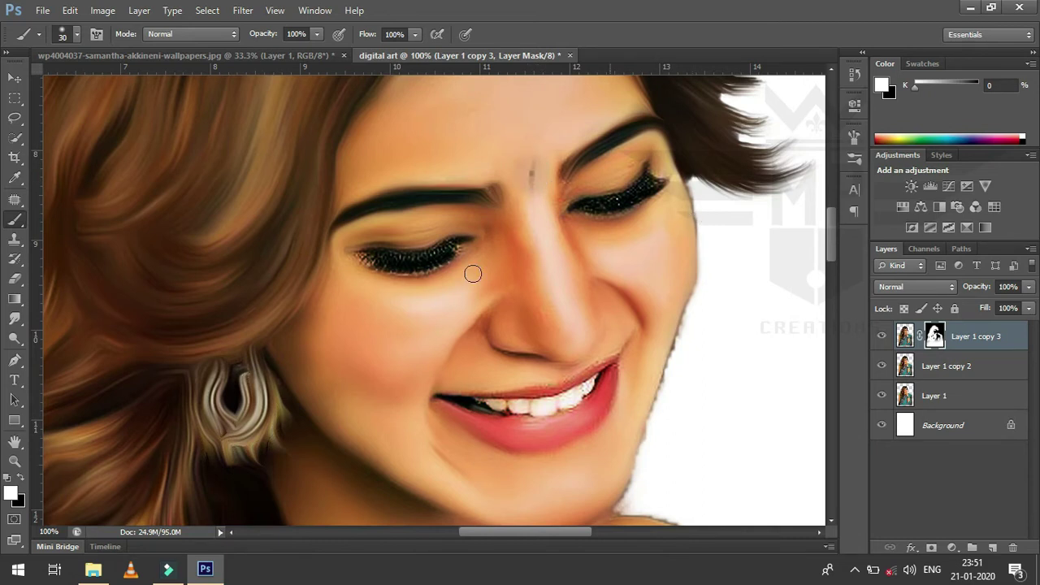
Paint black on the mask to restore the bindi between the brows, then return to white.
{"action": "left_click", "coordinate": [22, 480]}
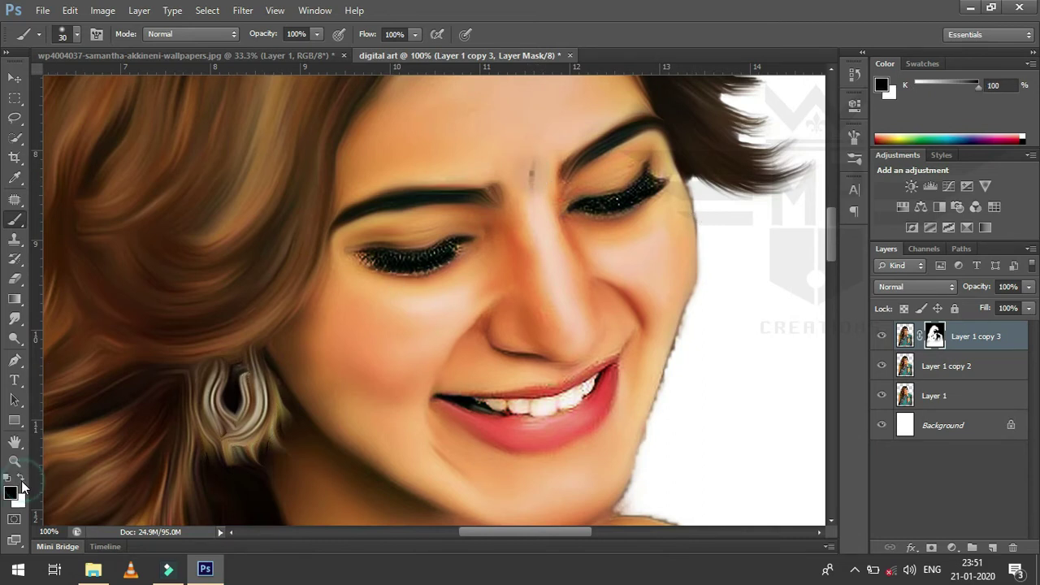
{"action": "left_click", "coordinate": [532, 183]}
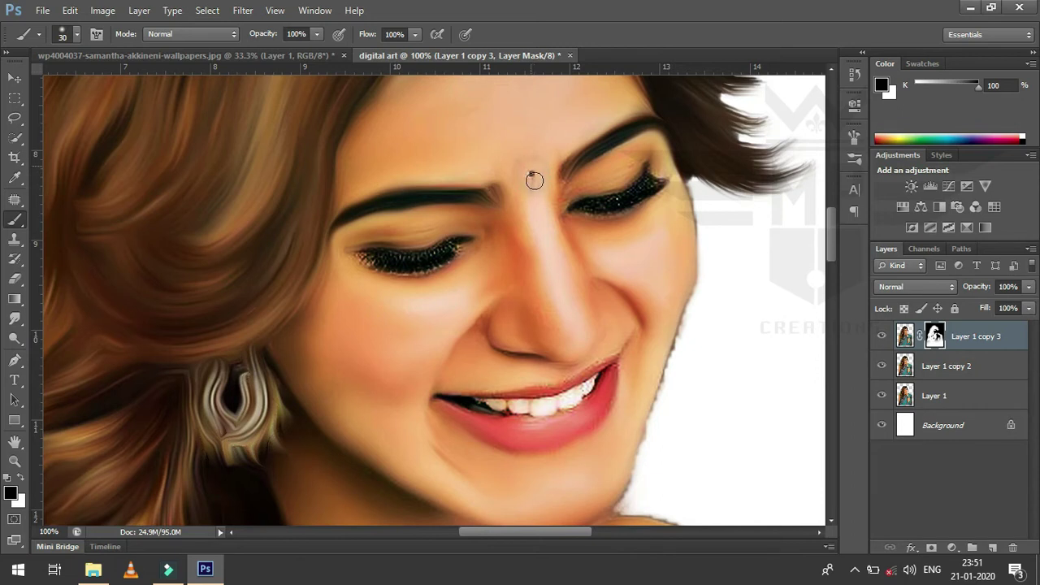
{"action": "left_click", "coordinate": [21, 479]}
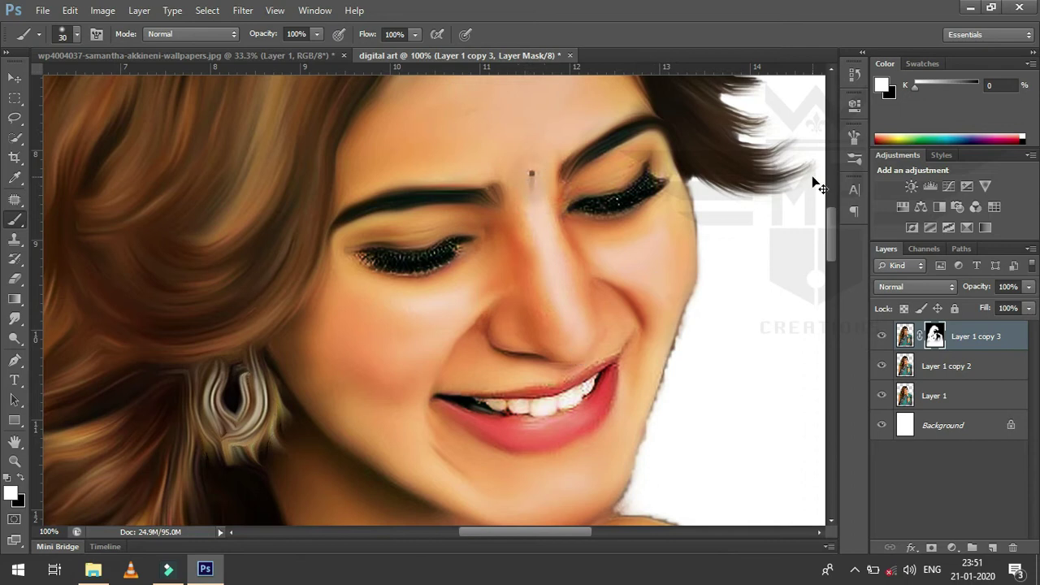
At 200% with a 14 px brush, smooth the left eye's sparkly upper and lower lashes.
{"action": "key", "text": "ctrl+minus"}
{"action": "key", "text": "ctrl+plus"}
{"action": "key", "text": "ctrl+plus"}
{"action": "key", "text": "ctrl+plus"}
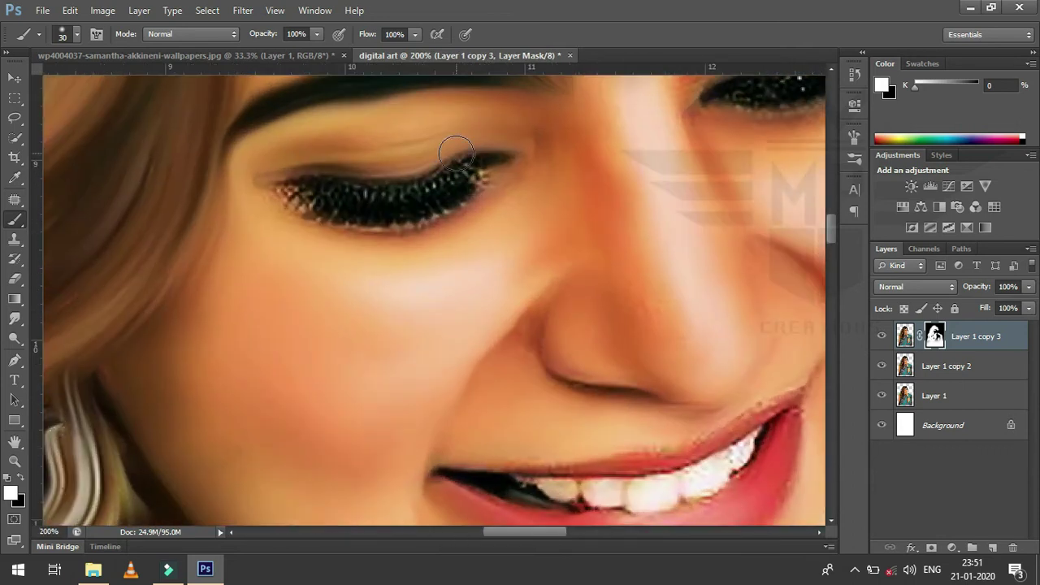
{"action": "right_click", "coordinate": [456, 151]}
{"action": "left_click_drag", "start_coordinate": [491, 190], "coordinate": [483, 191]}
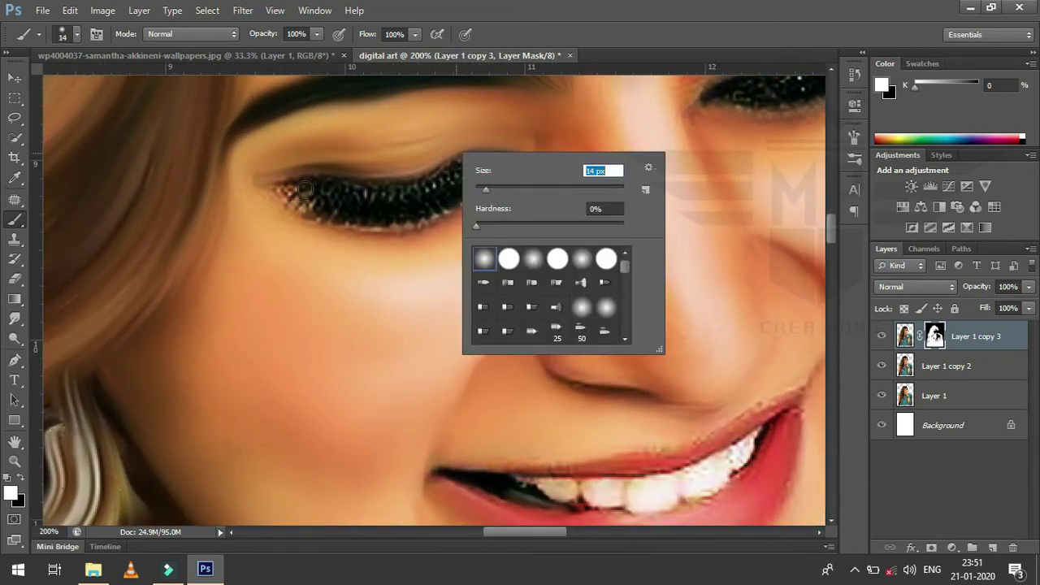
{"action": "left_click", "coordinate": [304, 189]}
{"action": "mouse_move", "coordinate": [367, 203]}
{"action": "left_mouse_down"}
{"action": "mouse_move", "coordinate": [435, 187]}
{"action": "mouse_move", "coordinate": [319, 194]}
{"action": "left_mouse_up"}
{"action": "left_click_drag", "start_coordinate": [373, 216], "coordinate": [458, 208]}
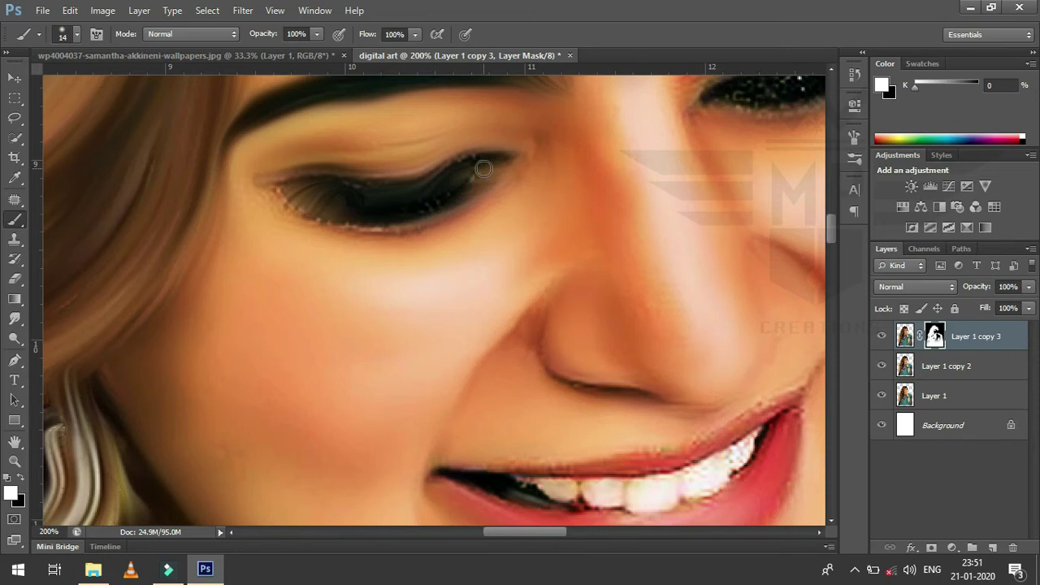
{"action": "key", "text": "ctrl+minus"}
{"action": "key", "text": "ctrl+minus"}
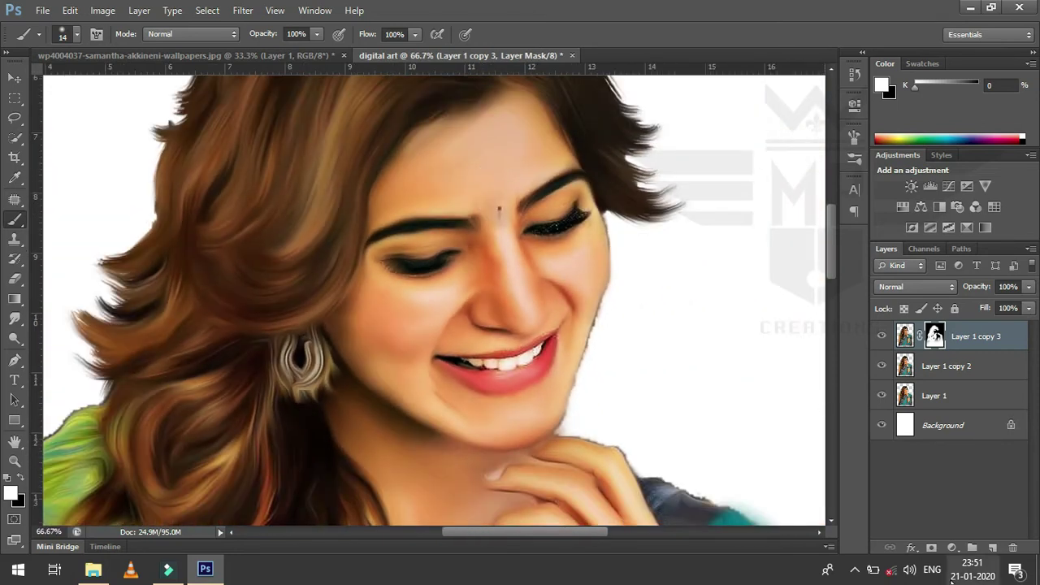
{"action": "left_click", "coordinate": [856, 572]}
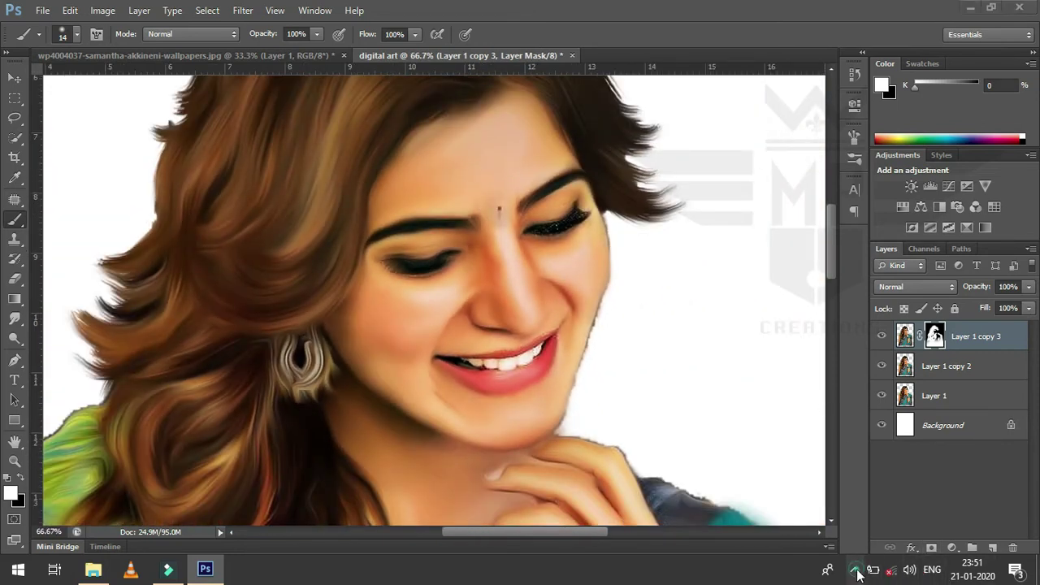
{"action": "right_click", "coordinate": [854, 493]}
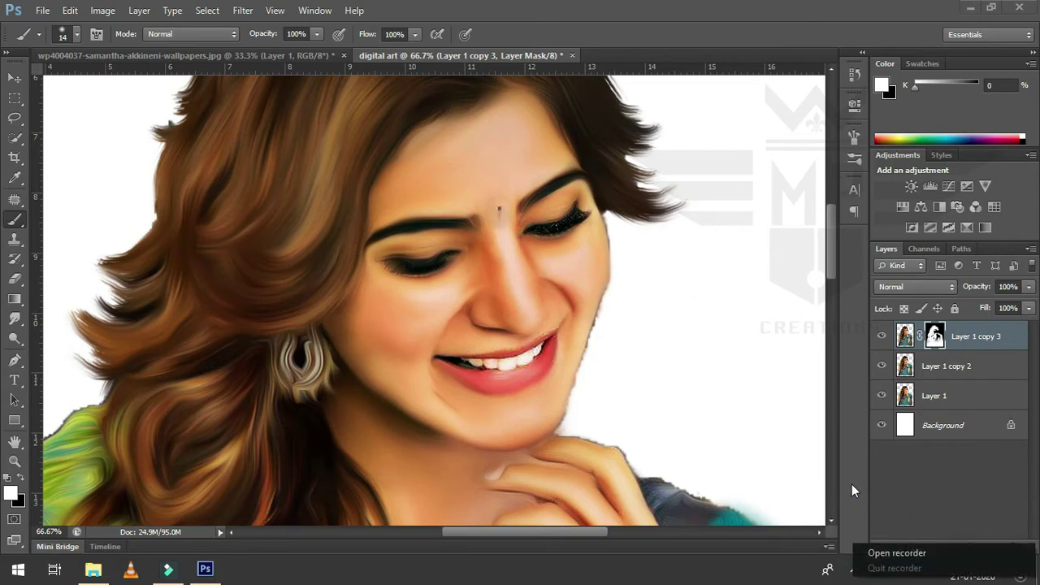
{"action": "left_click", "coordinate": [891, 556]}
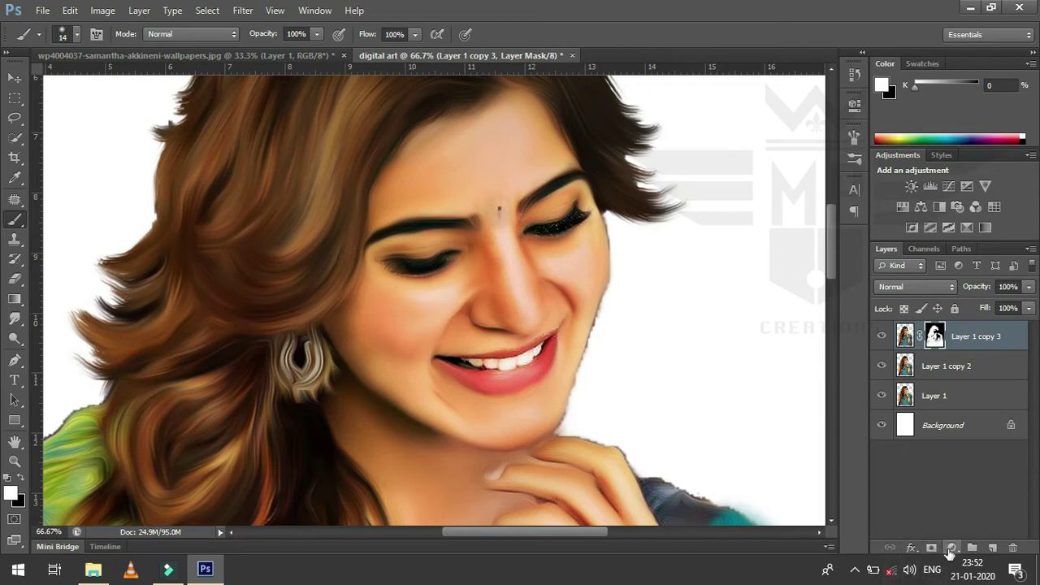
{"action": "left_click", "coordinate": [857, 572]}
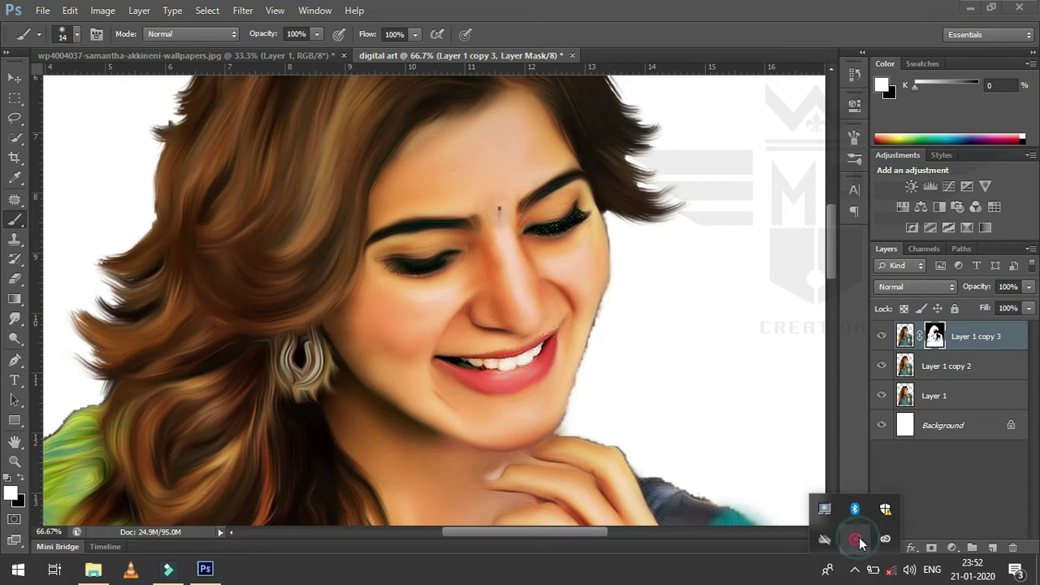
{"action": "left_click", "coordinate": [858, 540]}
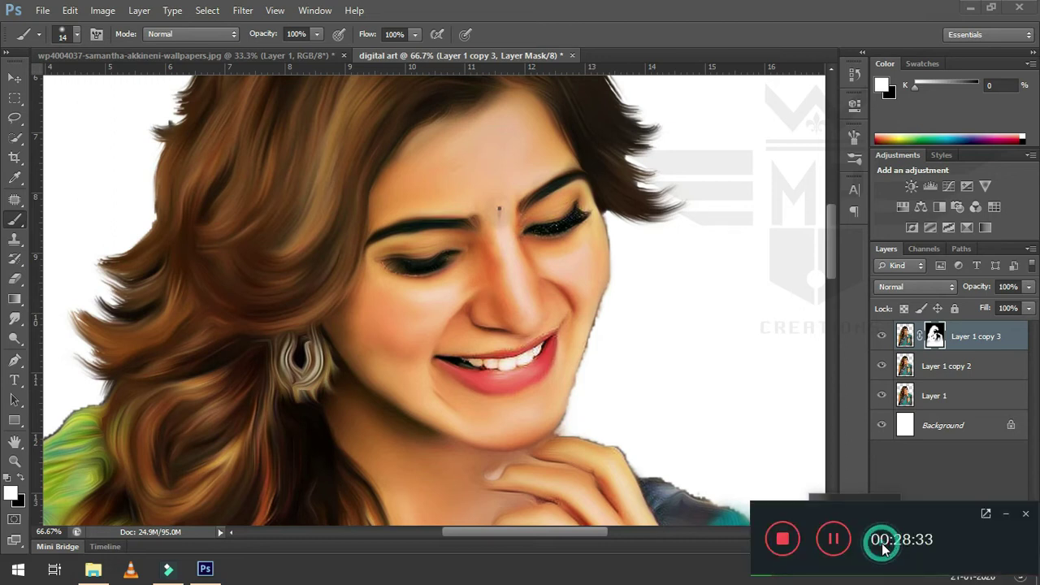
{"action": "left_click", "coordinate": [1008, 516]}
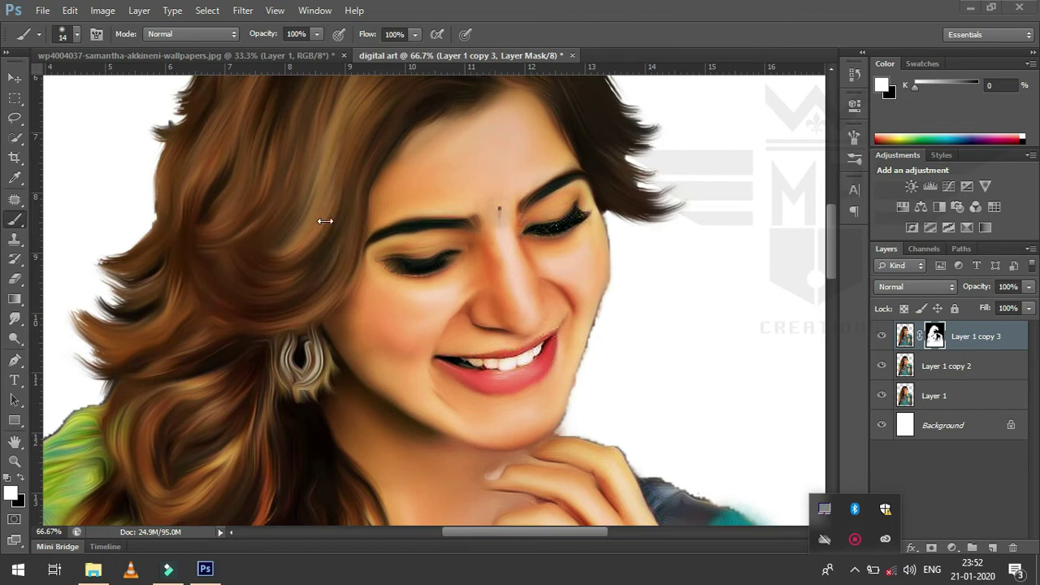
{"action": "left_click", "coordinate": [855, 569]}
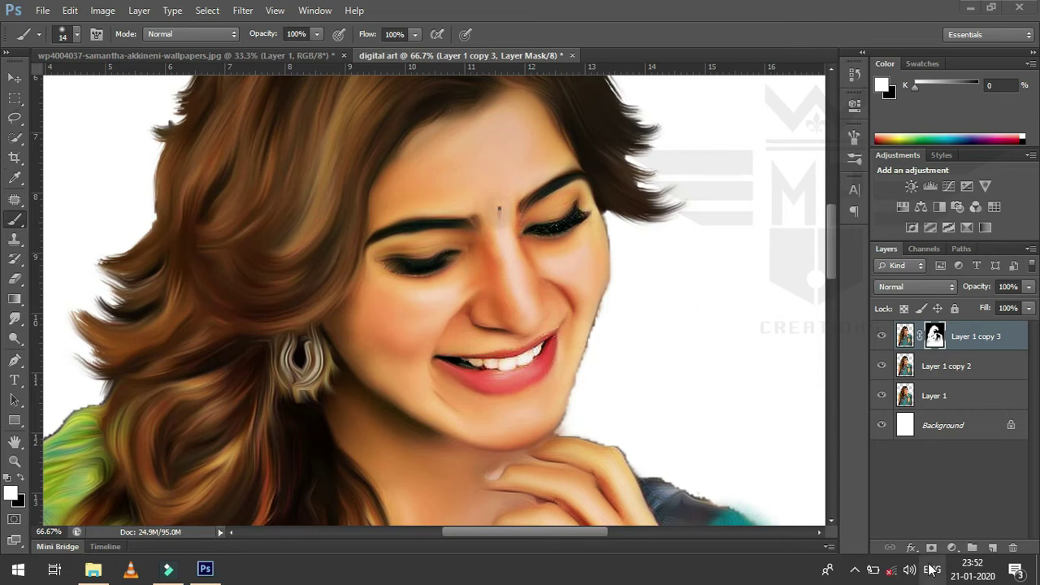
{"action": "left_click", "coordinate": [855, 569]}
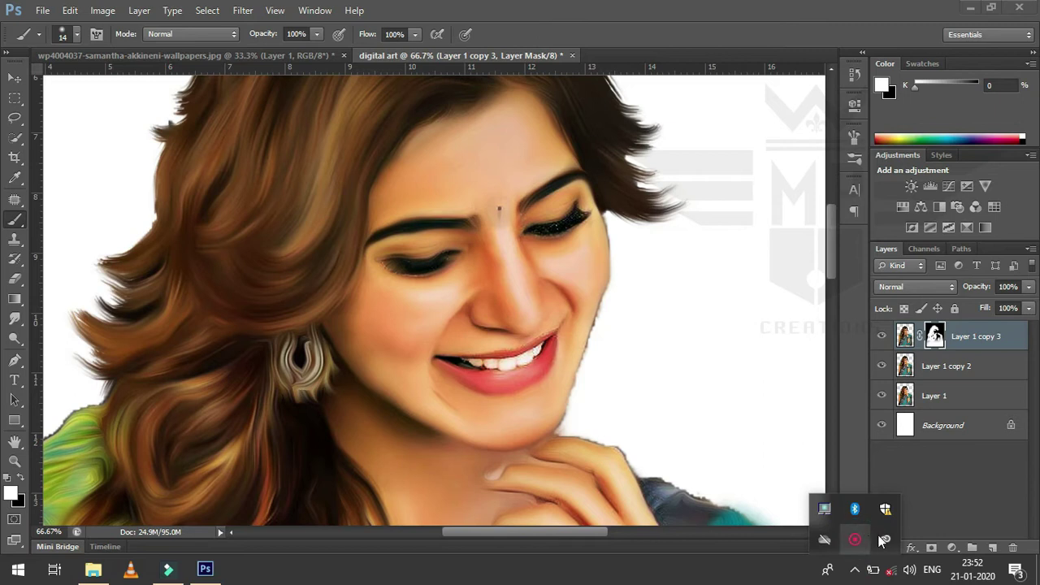
{"action": "right_click", "coordinate": [854, 539]}
{"action": "left_click", "coordinate": [893, 549]}
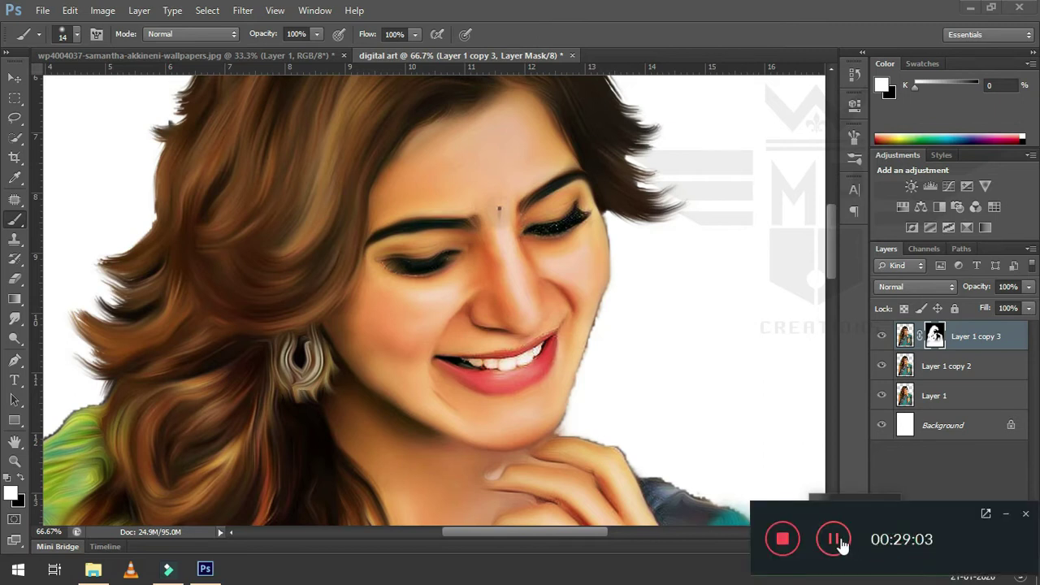
{"action": "left_click", "coordinate": [833, 475]}
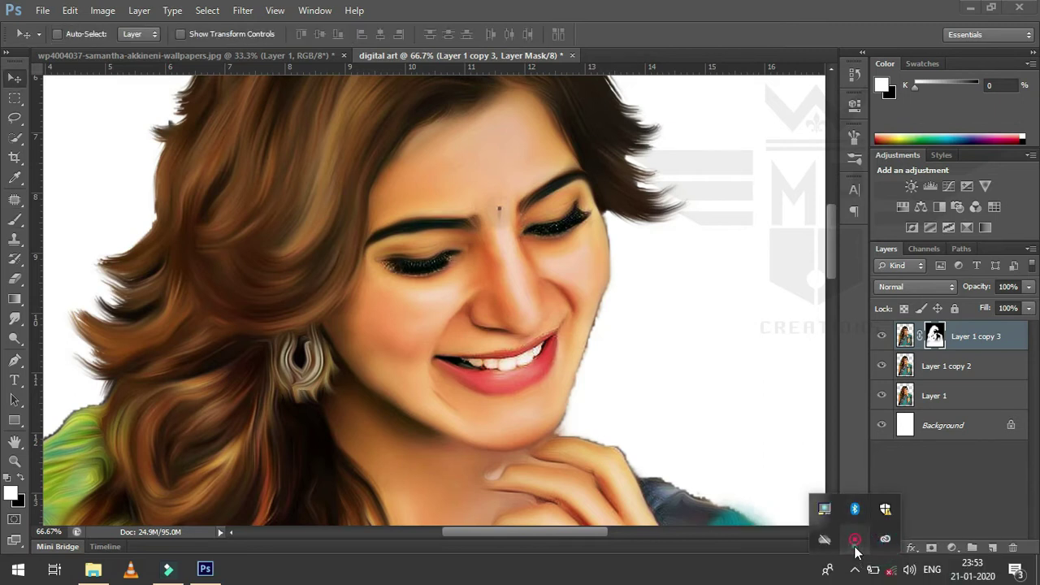
{"action": "left_click", "coordinate": [884, 540]}
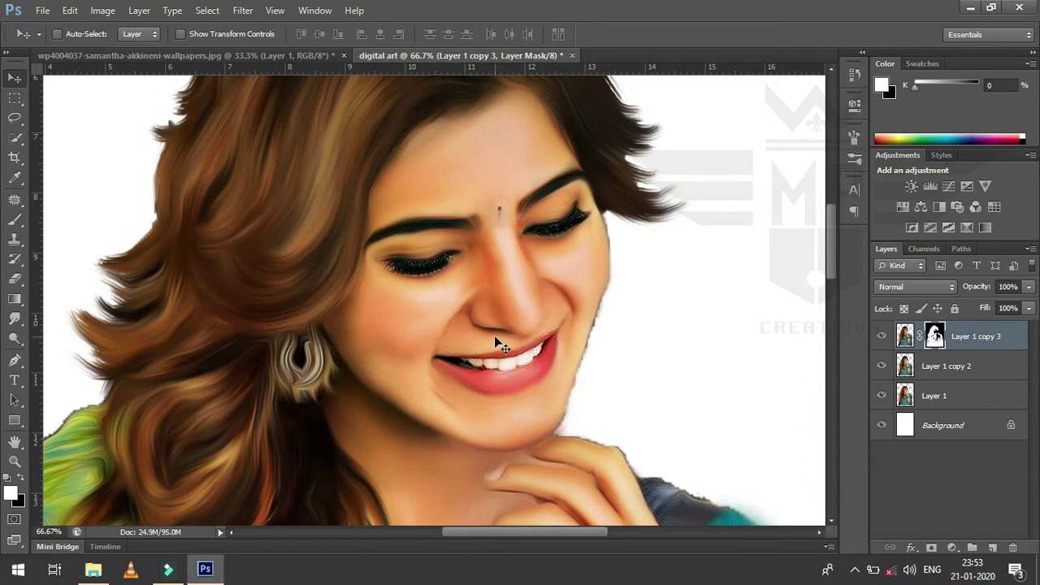
Apply the layer mask on Layer 1 copy 3.
{"action": "key", "text": "ctrl+minus"}
{"action": "scroll", "coordinate": [496, 341], "scroll_direction": "down", "scroll_amount": 2}
{"action": "scroll", "coordinate": [495, 341], "scroll_direction": "up", "scroll_amount": 1}
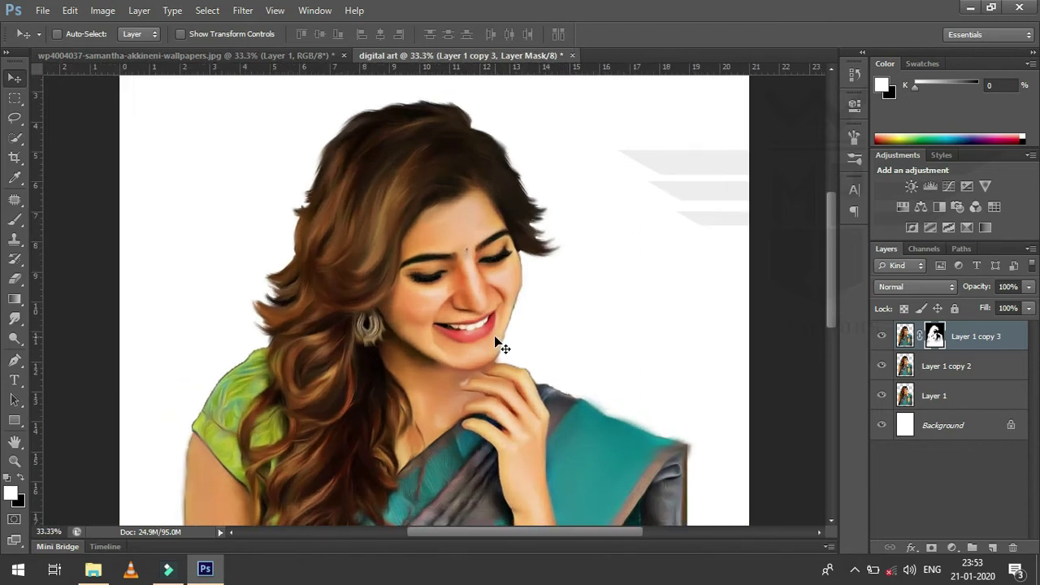
{"action": "scroll", "coordinate": [496, 341], "scroll_direction": "up", "scroll_amount": 2}
{"action": "scroll", "coordinate": [498, 343], "scroll_direction": "up", "scroll_amount": 1}
{"action": "scroll", "coordinate": [497, 344], "scroll_direction": "down", "scroll_amount": 3}
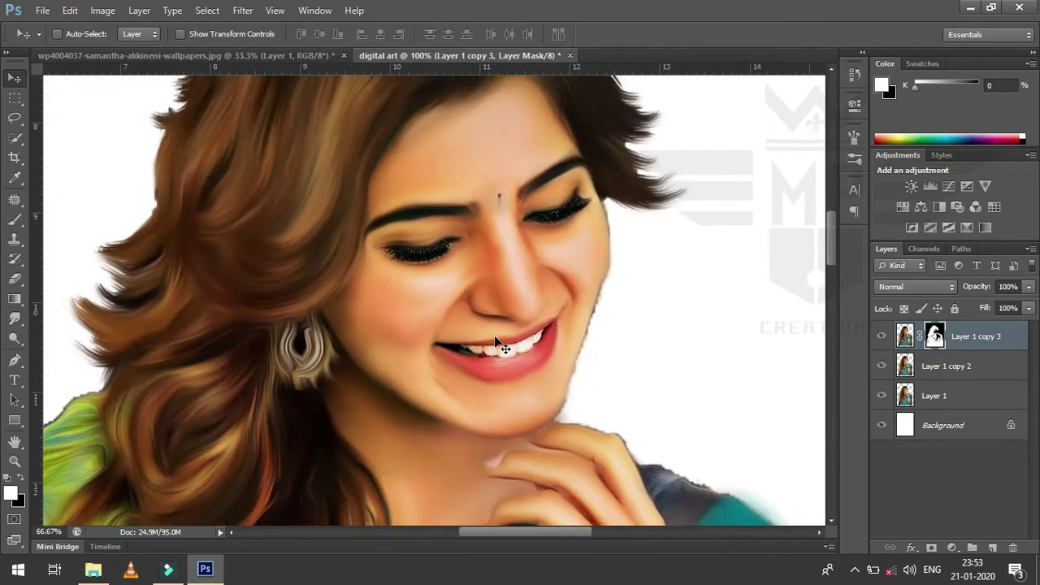
{"action": "scroll", "coordinate": [500, 345], "scroll_direction": "down", "scroll_amount": 5}
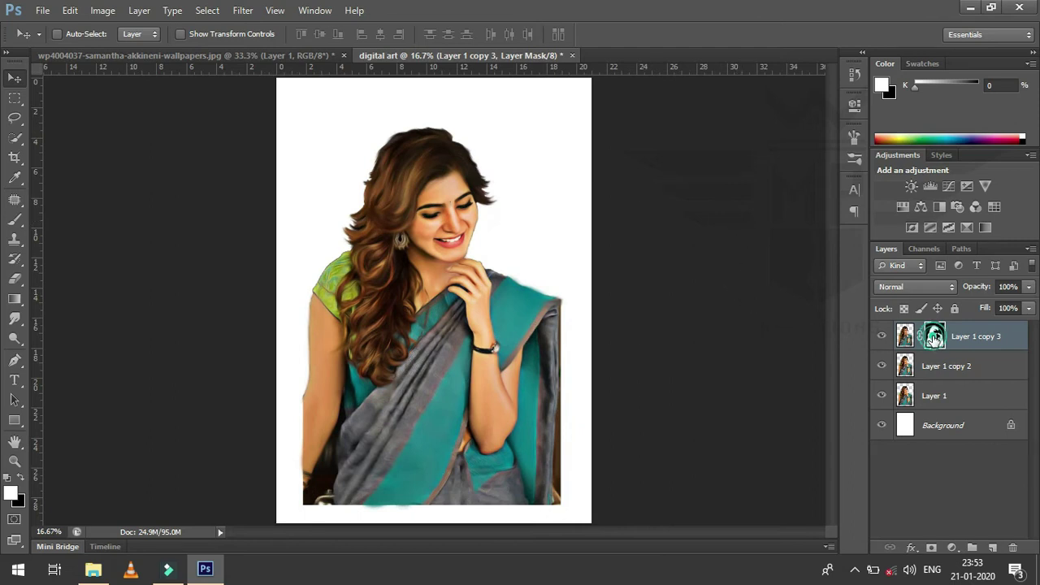
{"action": "right_click", "coordinate": [935, 338]}
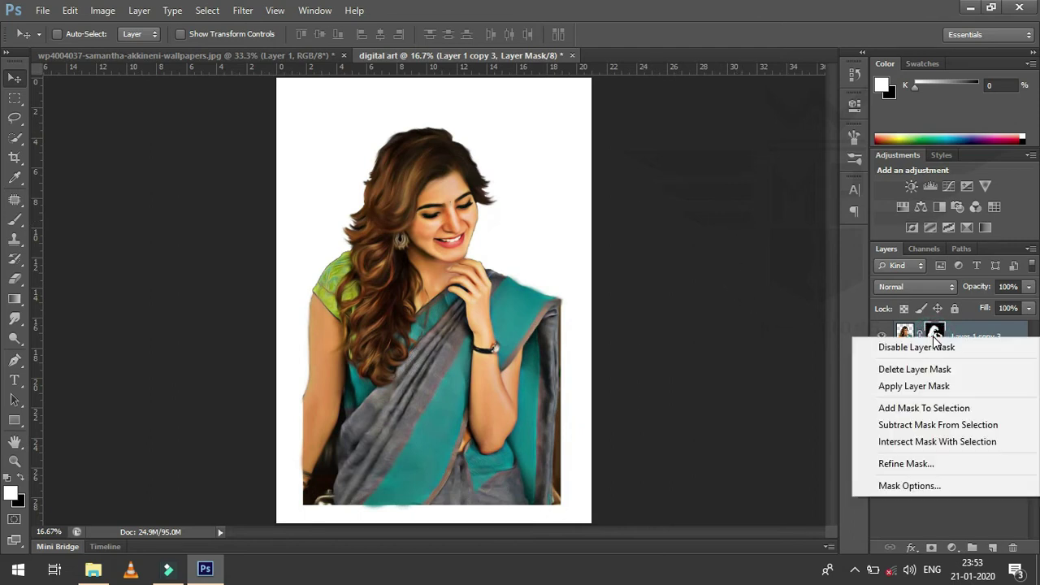
{"action": "left_click", "coordinate": [920, 390]}
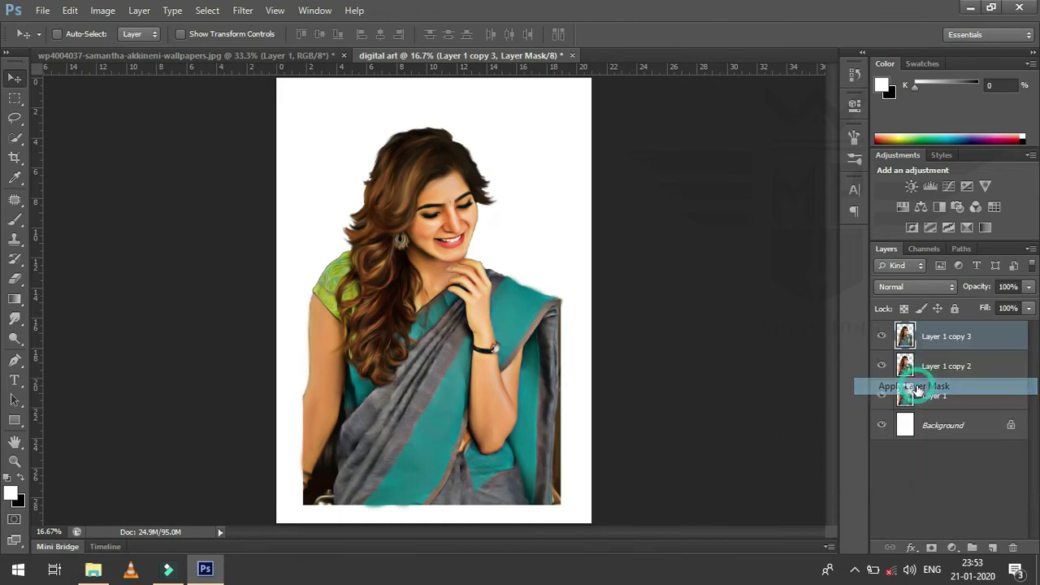
Merge Layer 1 copy 2 into Layer 1 copy 3, hide Layer 1 and move the portrait up.
{"action": "left_click", "coordinate": [971, 366], "text": "ctrl"}
{"action": "right_click", "coordinate": [971, 365]}
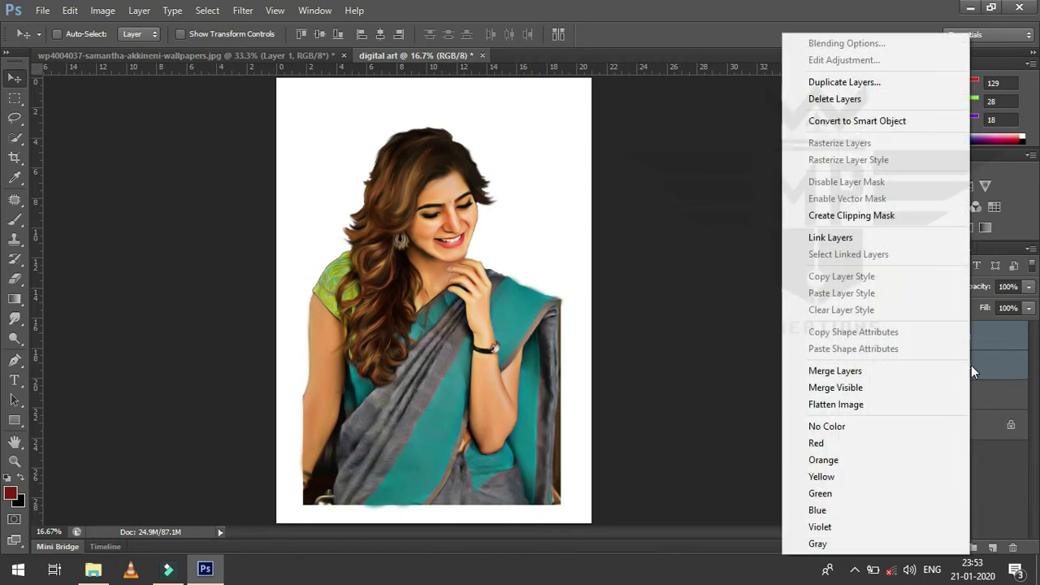
{"action": "left_click", "coordinate": [931, 374]}
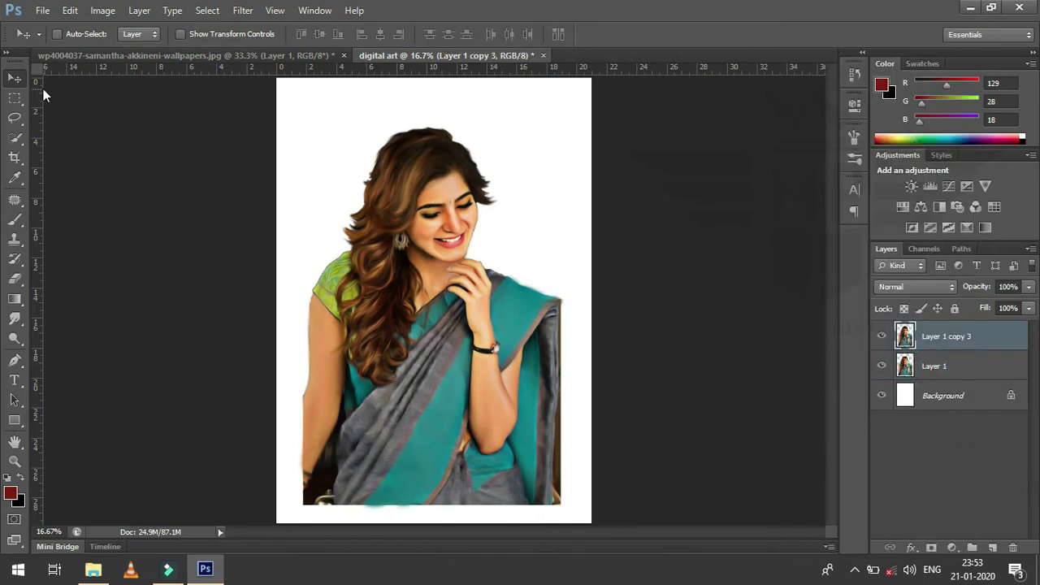
{"action": "left_click_drag", "start_coordinate": [445, 225], "coordinate": [449, 203]}
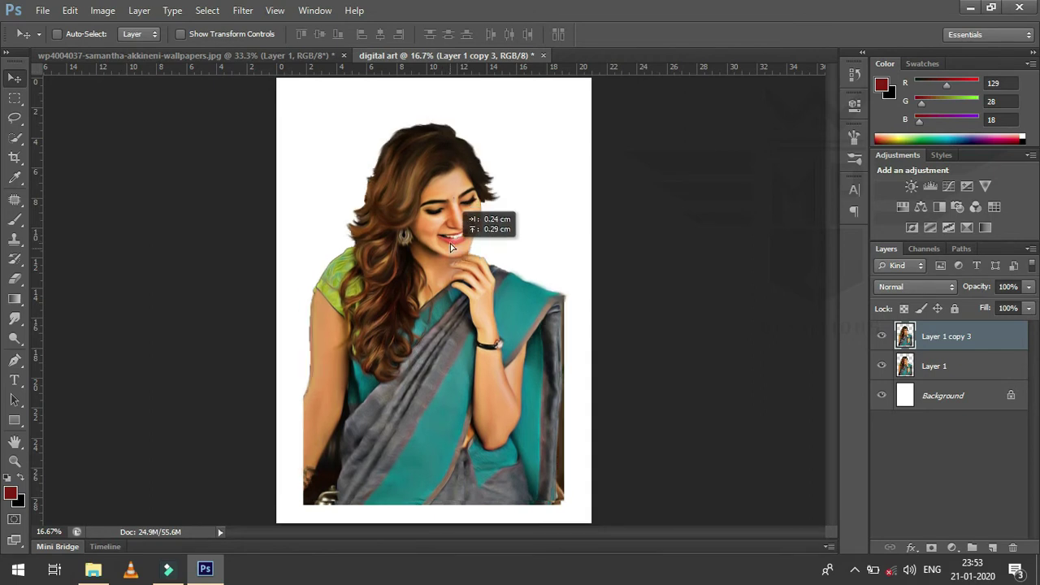
{"action": "left_click", "coordinate": [882, 368]}
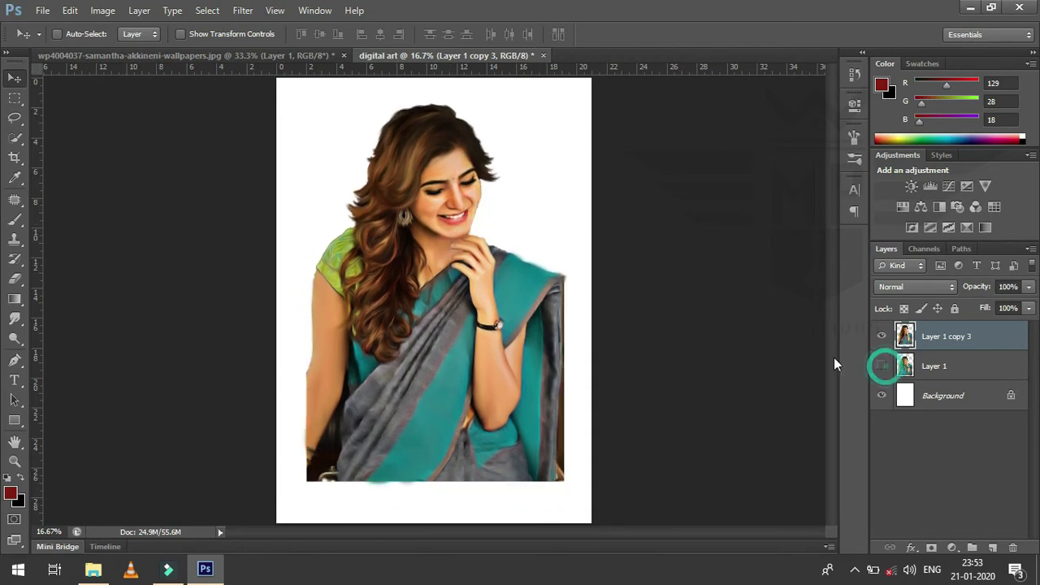
{"action": "mouse_move", "coordinate": [423, 237]}
{"action": "left_mouse_down"}
{"action": "mouse_move", "coordinate": [428, 213]}
{"action": "mouse_move", "coordinate": [431, 255]}
{"action": "left_mouse_up"}
{"action": "key", "text": "ctrl+plus"}
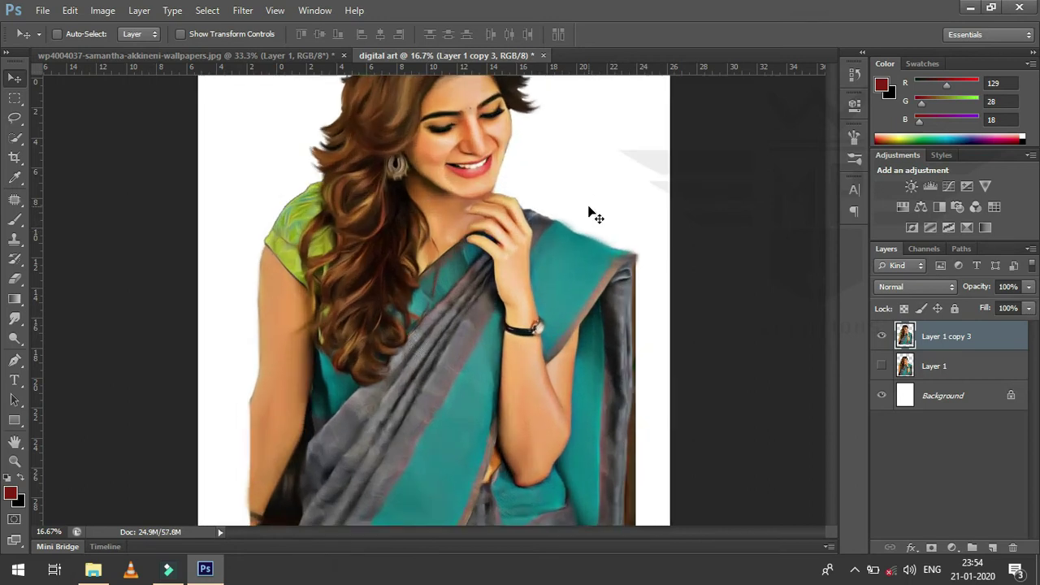
{"action": "key", "text": "ctrl+plus"}
{"action": "left_click_drag", "start_coordinate": [832, 288], "coordinate": [824, 252]}
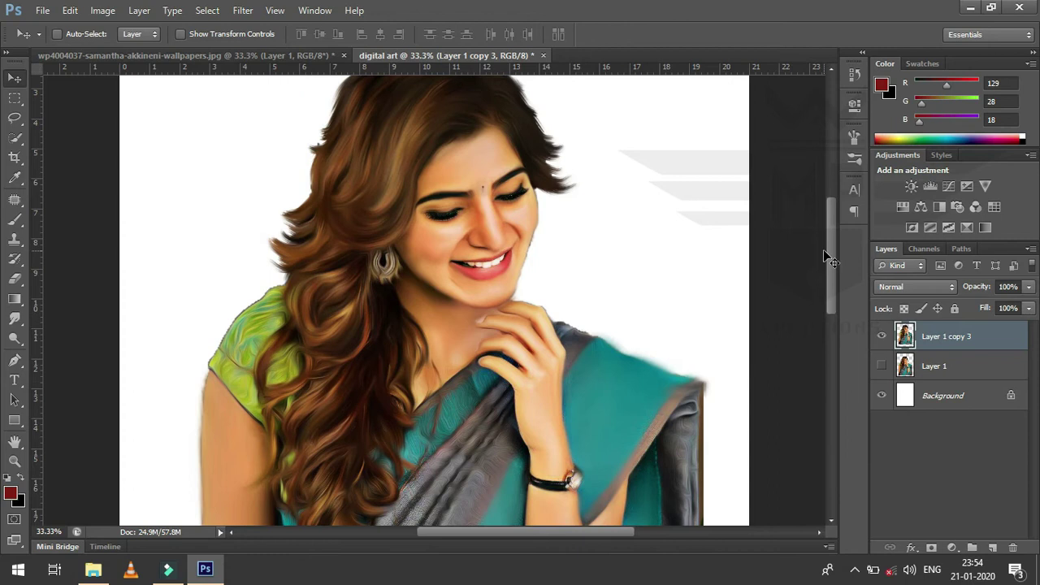
{"action": "key", "text": "ctrl+plus"}
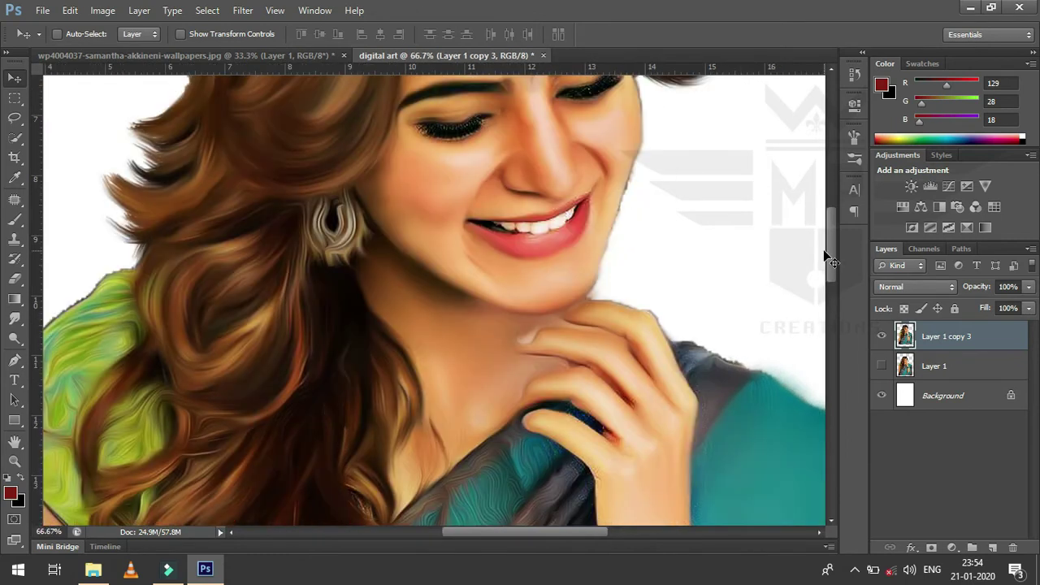
{"action": "key", "text": "ctrl+minus"}
{"action": "key", "text": "ctrl+minus"}
{"action": "key", "text": "ctrl+minus"}
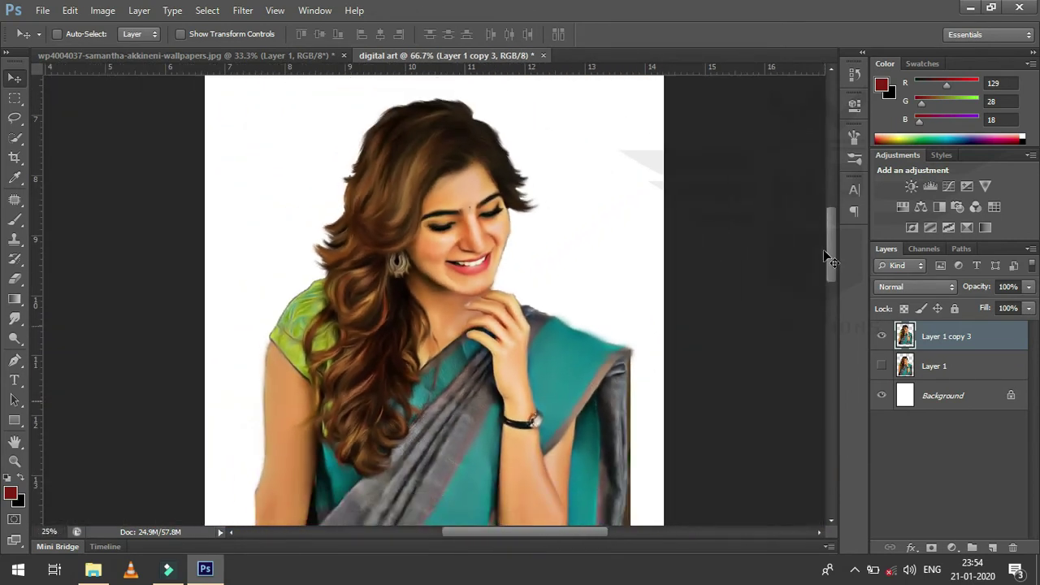
{"action": "key", "text": "ctrl+minus"}
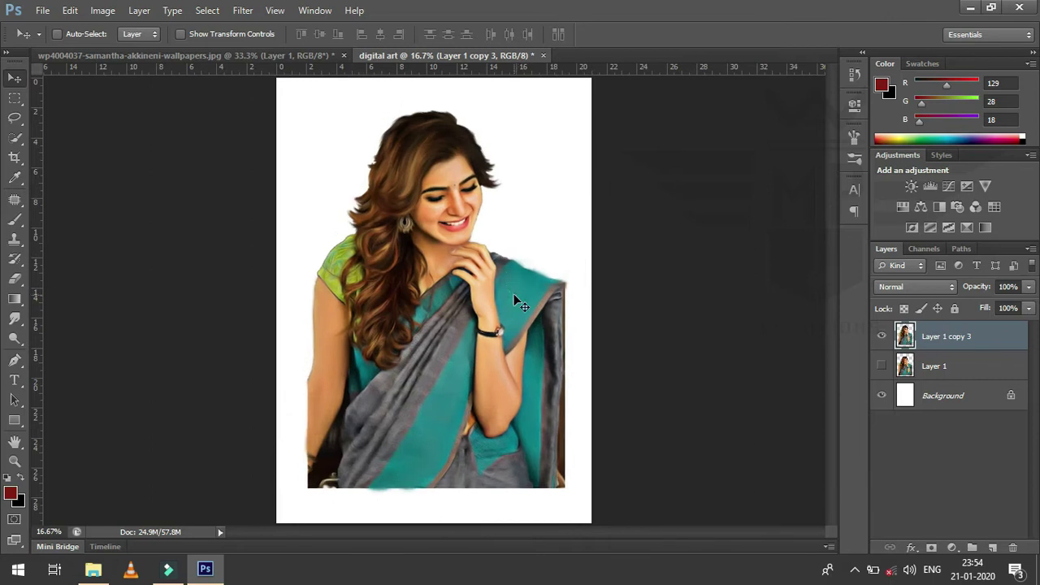
{"action": "key", "text": "ctrl+minus"}
{"action": "key", "text": "ctrl+t"}
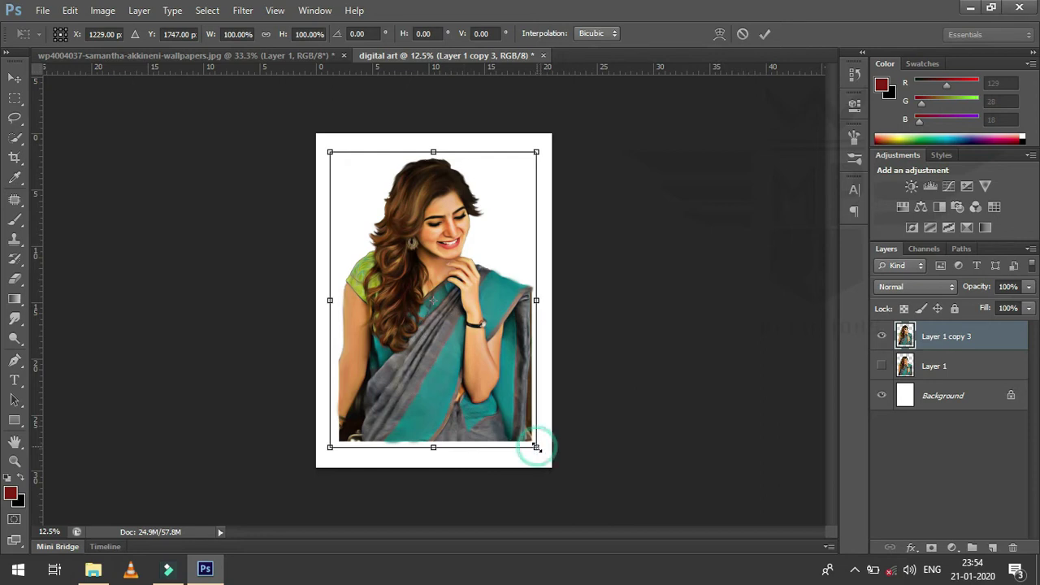
{"action": "left_click_drag", "start_coordinate": [537, 447], "coordinate": [608, 508]}
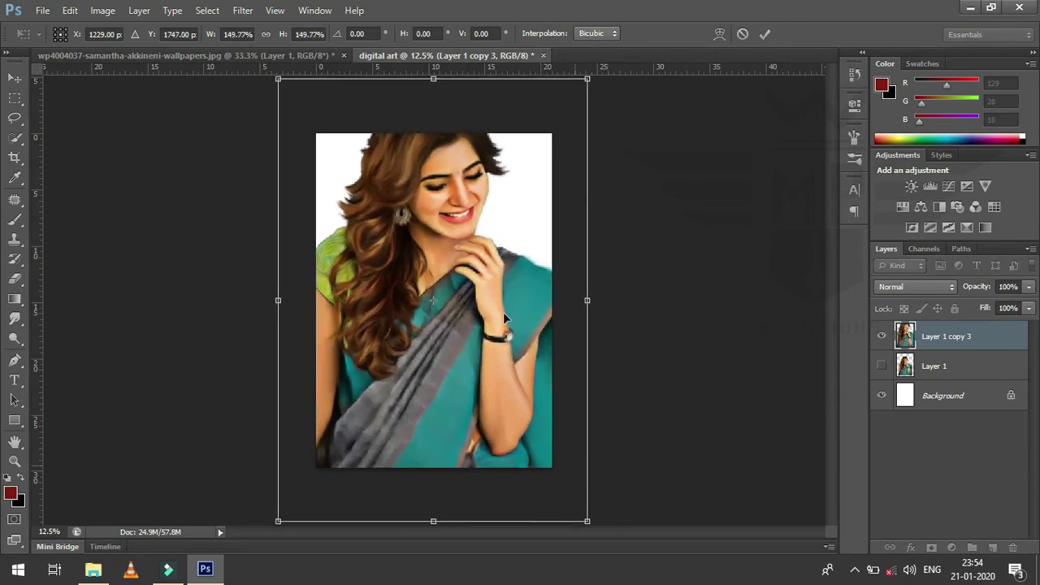
{"action": "left_click_drag", "start_coordinate": [490, 270], "coordinate": [489, 309]}
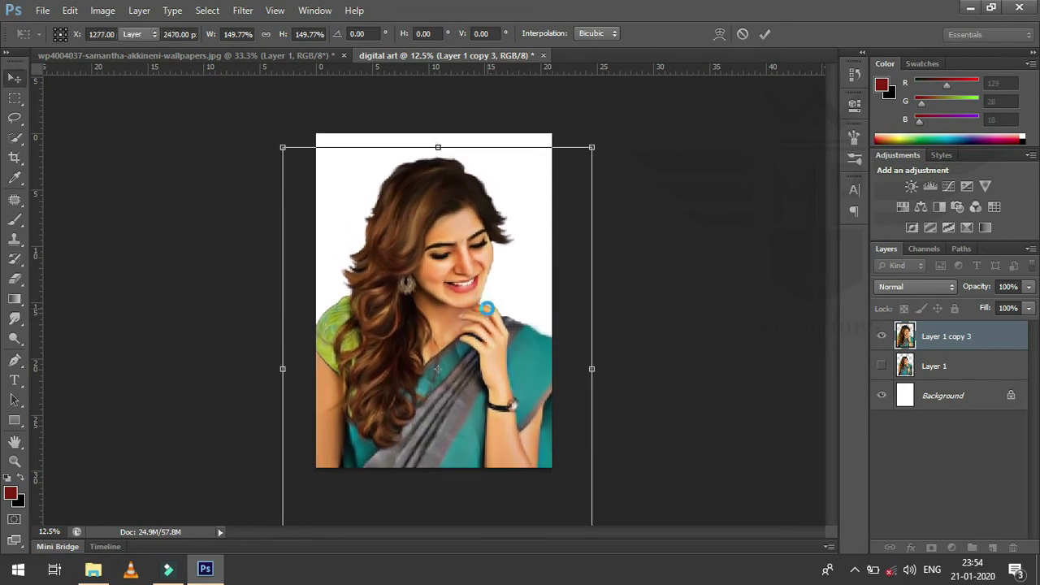
{"action": "key", "text": "Return"}
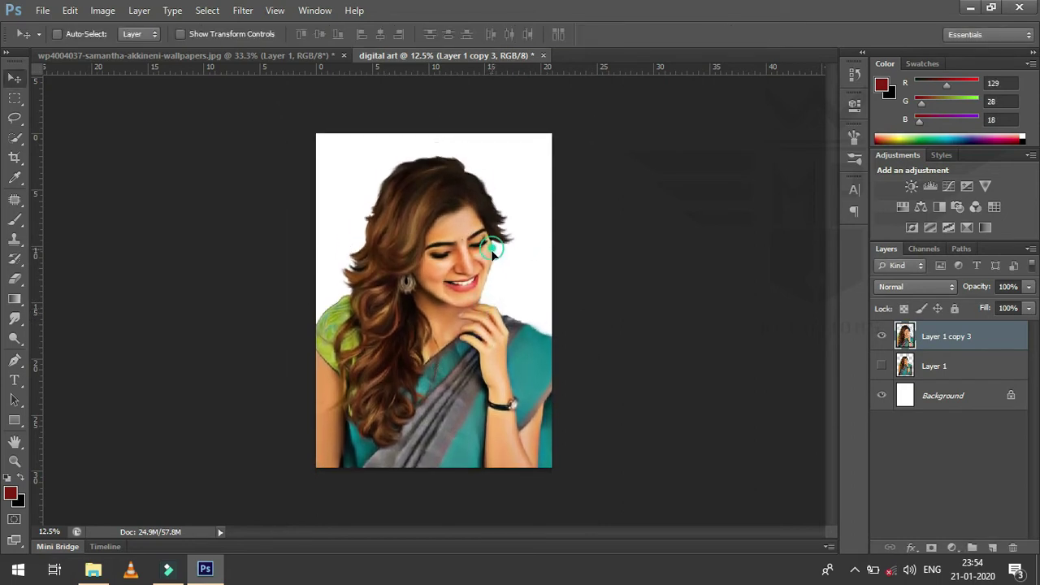
{"action": "left_click_drag", "start_coordinate": [491, 251], "coordinate": [492, 252]}
{"action": "scroll", "coordinate": [493, 253], "scroll_direction": "up", "scroll_amount": 1}
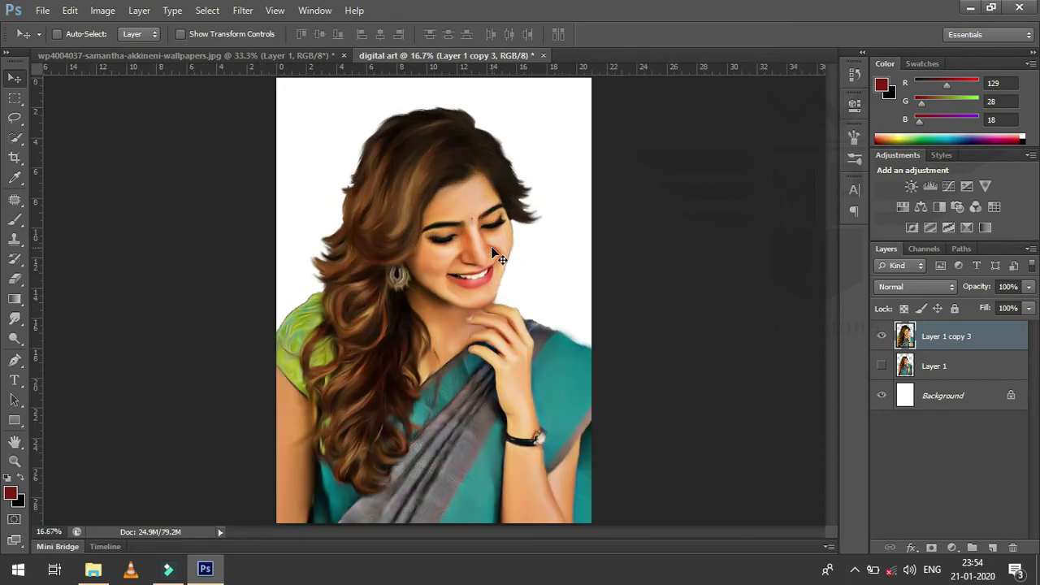
{"action": "scroll", "coordinate": [493, 253], "scroll_direction": "up", "scroll_amount": 1}
{"action": "scroll", "coordinate": [492, 253], "scroll_direction": "up", "scroll_amount": 1}
{"action": "scroll", "coordinate": [493, 254], "scroll_direction": "up", "scroll_amount": 1}
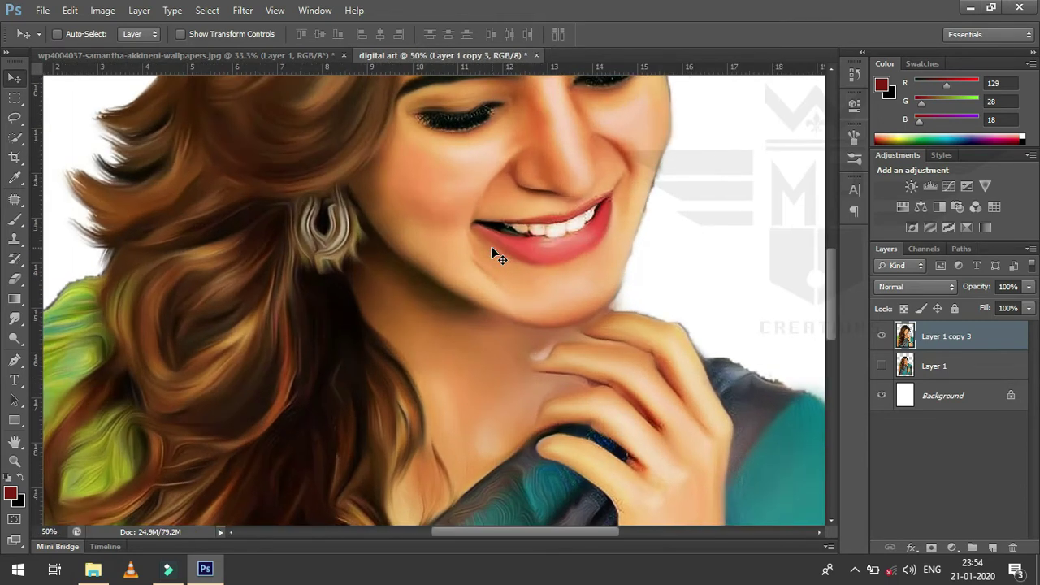
{"action": "scroll", "coordinate": [491, 253], "scroll_direction": "down", "scroll_amount": 2}
{"action": "scroll", "coordinate": [491, 252], "scroll_direction": "down", "scroll_amount": 1}
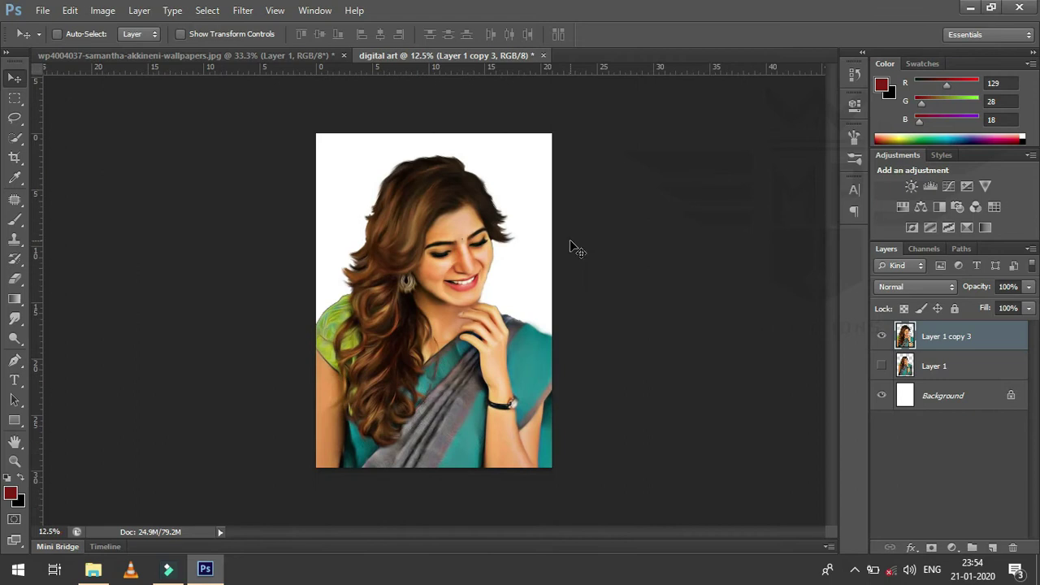
{"action": "key", "text": "ctrl+plus"}
{"action": "key", "text": "ctrl+plus"}
{"action": "key", "text": "ctrl+minus"}
{"action": "key", "text": "ctrl+minus"}
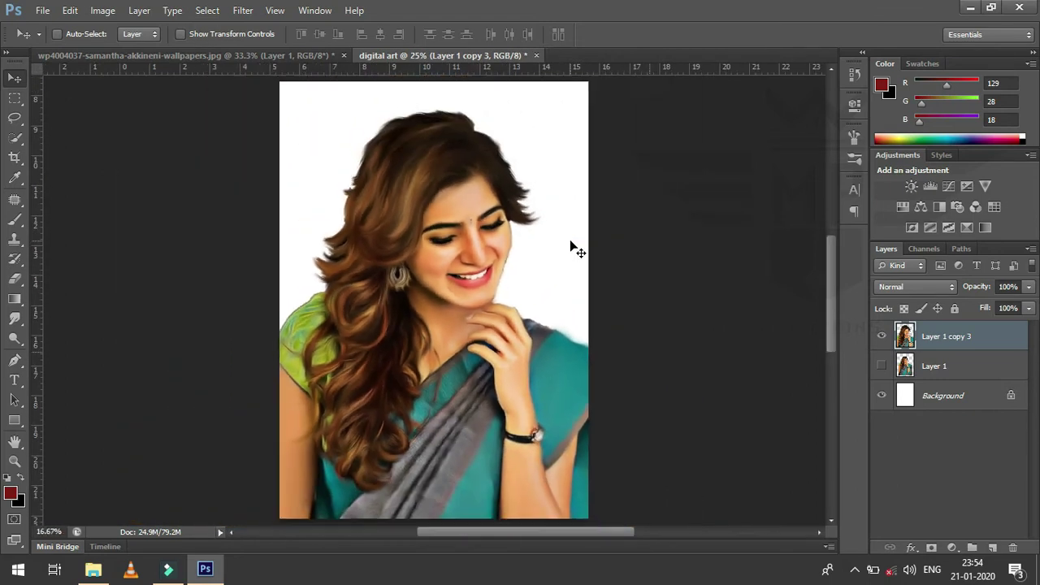
{"action": "key", "text": "ctrl+minus"}
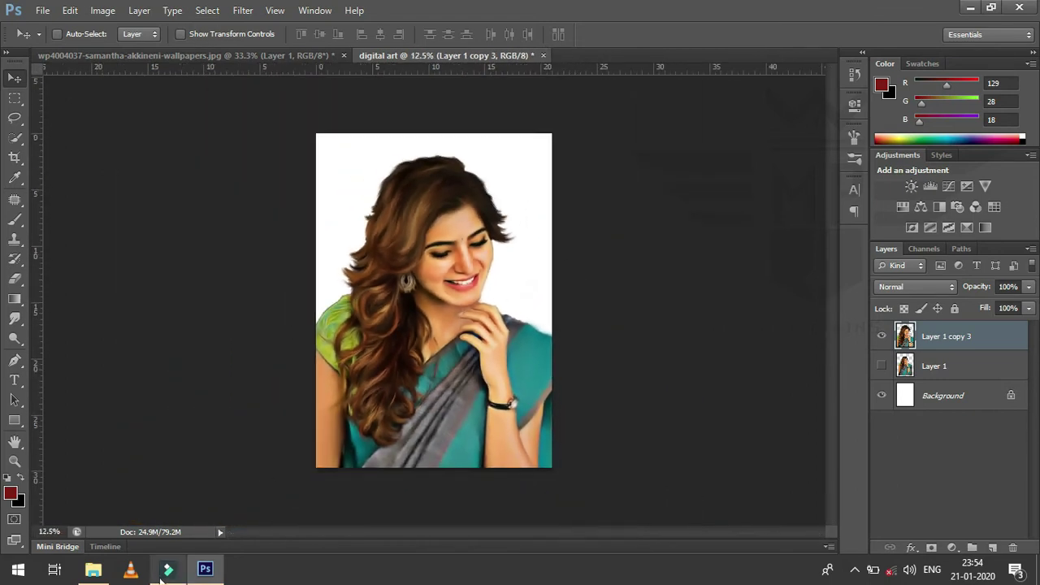
Drag the bg image from the jpeg folder into the Photoshop portrait document.
{"action": "left_click", "coordinate": [101, 574]}
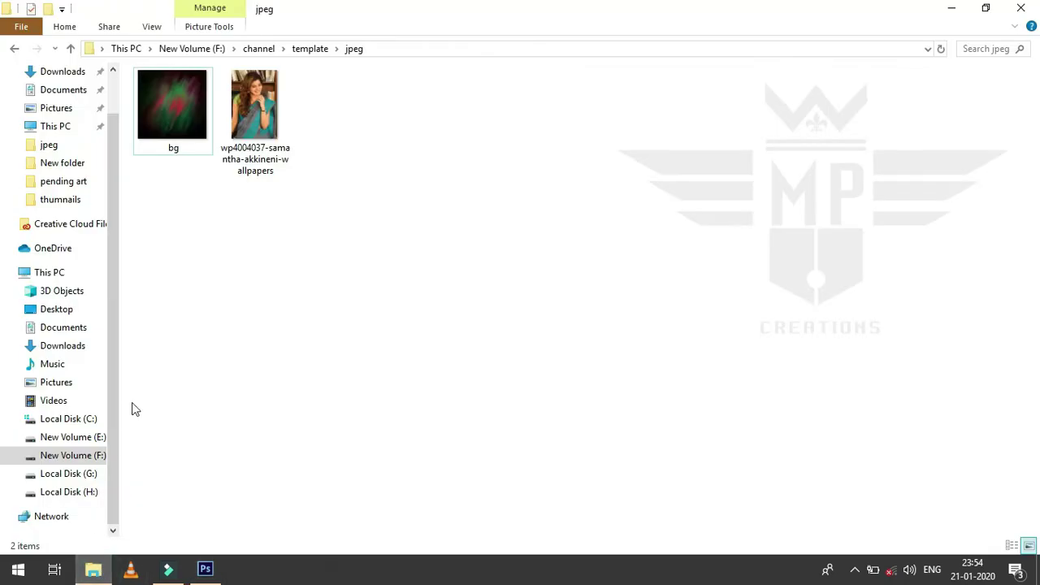
{"action": "left_click", "coordinate": [175, 122]}
{"action": "mouse_move", "coordinate": [188, 201]}
{"action": "left_mouse_down"}
{"action": "mouse_move", "coordinate": [283, 486]}
{"action": "mouse_move", "coordinate": [413, 350]}
{"action": "left_mouse_up"}
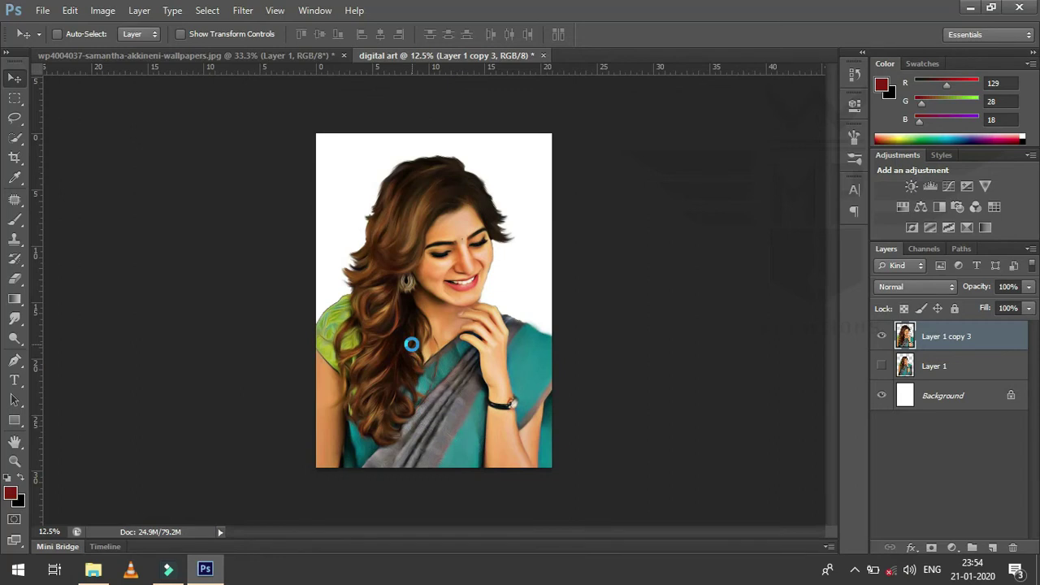
Place the bg image and move its layer below Layer 1 copy 3.
{"action": "key", "text": "Return"}
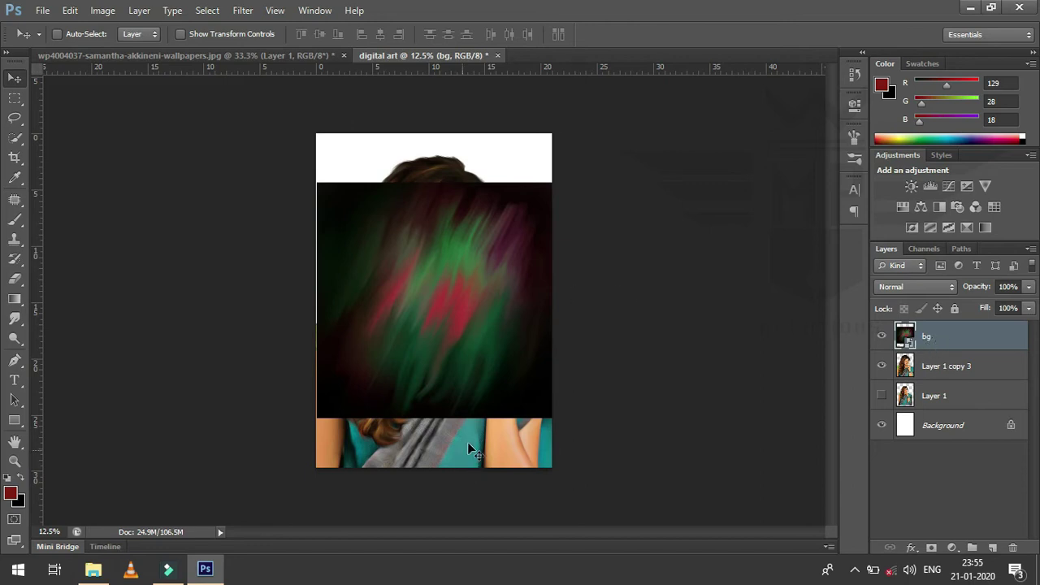
{"action": "left_click", "coordinate": [951, 342]}
{"action": "left_click", "coordinate": [958, 345]}
{"action": "left_click_drag", "start_coordinate": [957, 344], "coordinate": [969, 387]}
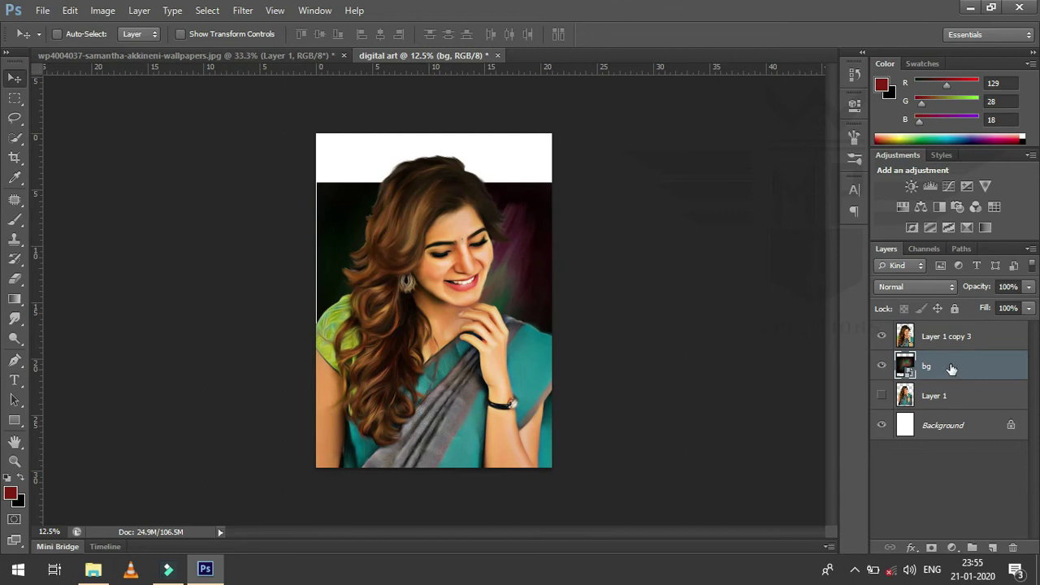
Scale and reposition the bg painting to about 69.55% so it covers the whole canvas.
{"action": "key", "text": "ctrl+t"}
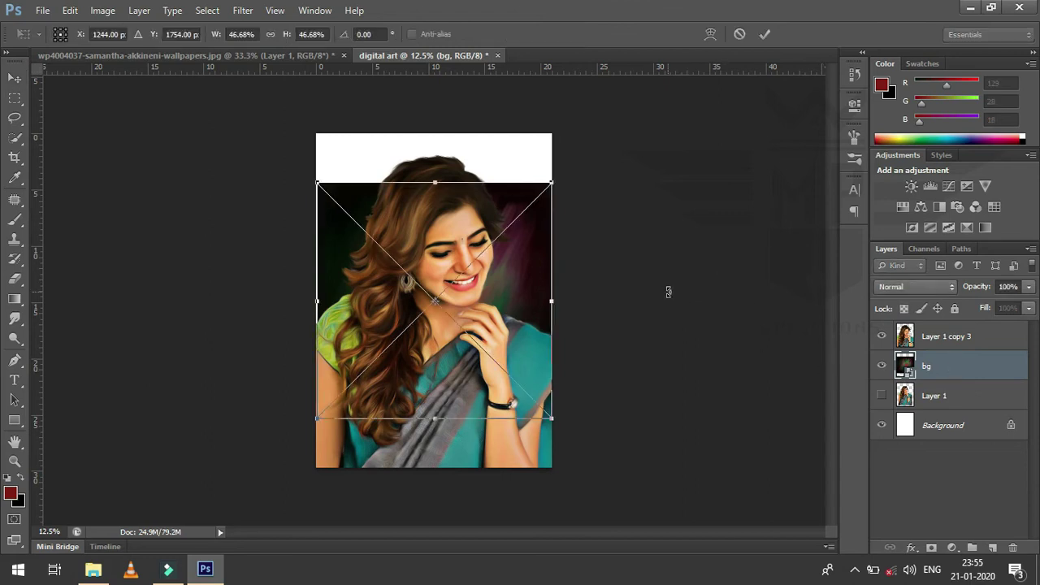
{"action": "left_click_drag", "start_coordinate": [553, 184], "coordinate": [575, 161]}
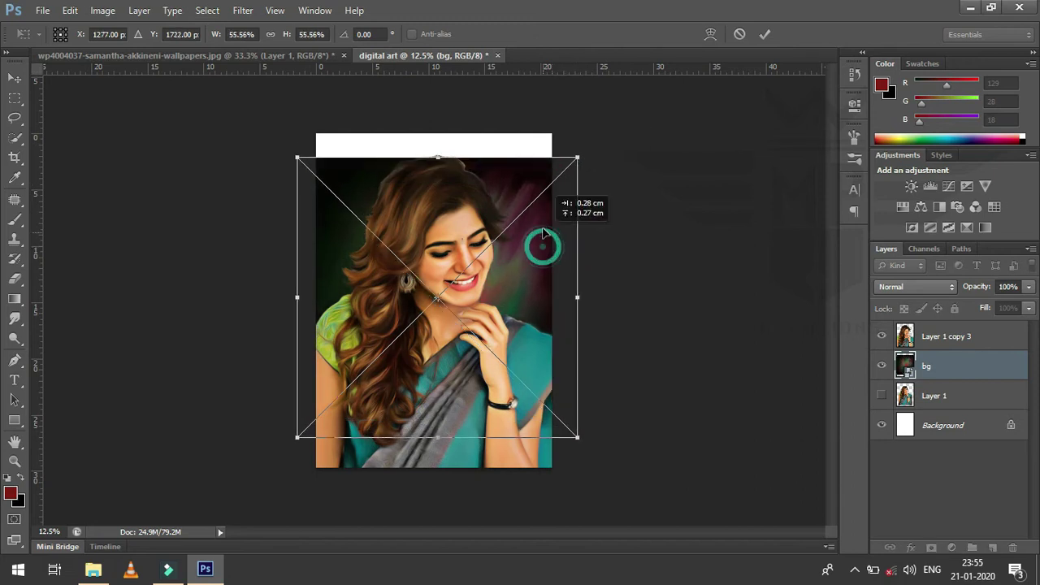
{"action": "left_click_drag", "start_coordinate": [546, 248], "coordinate": [543, 226]}
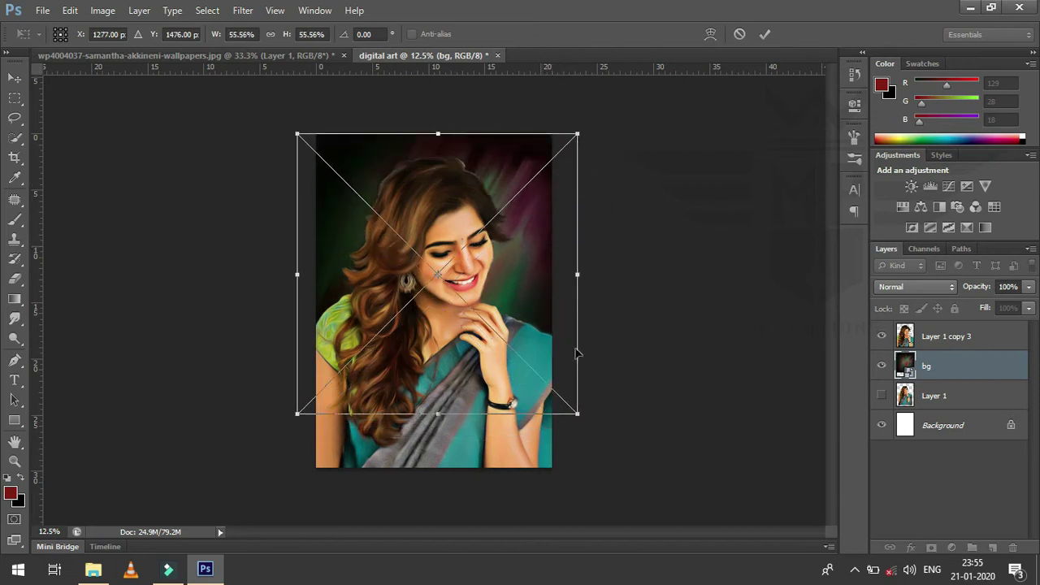
{"action": "left_click_drag", "start_coordinate": [577, 414], "coordinate": [642, 476]}
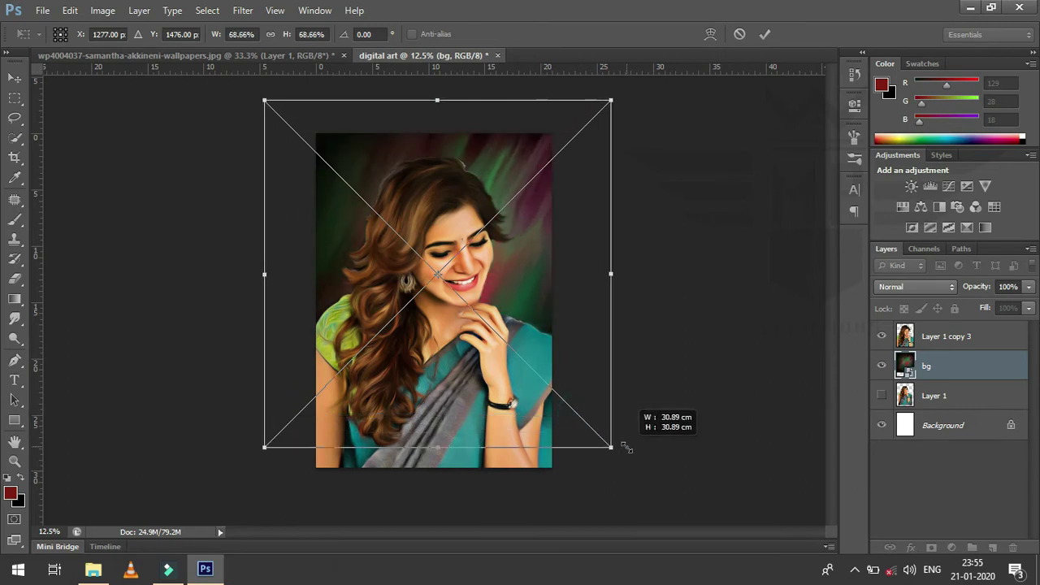
{"action": "left_click_drag", "start_coordinate": [604, 344], "coordinate": [612, 371]}
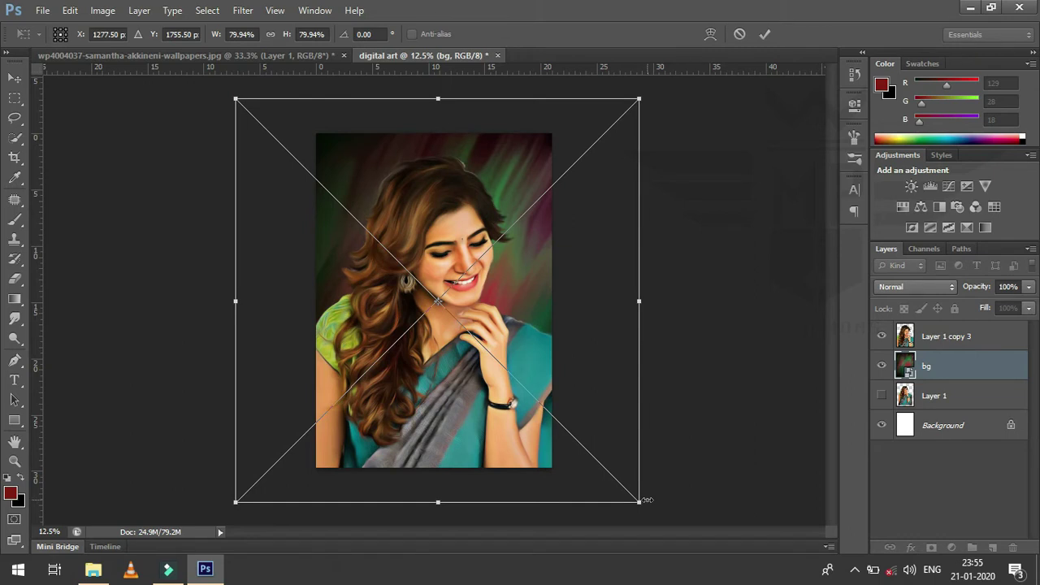
{"action": "left_click_drag", "start_coordinate": [641, 503], "coordinate": [611, 481]}
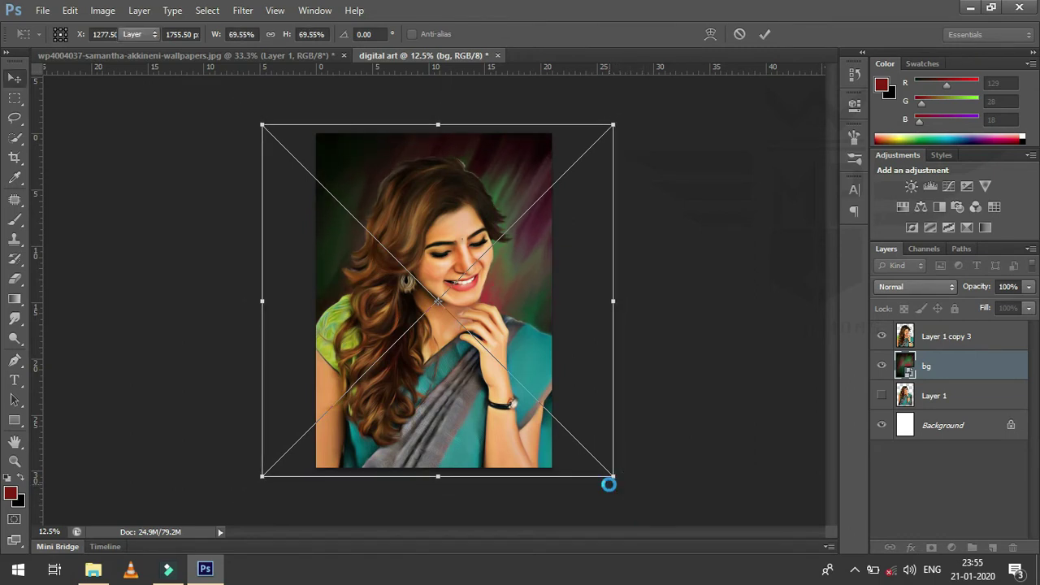
{"action": "key", "text": "Return"}
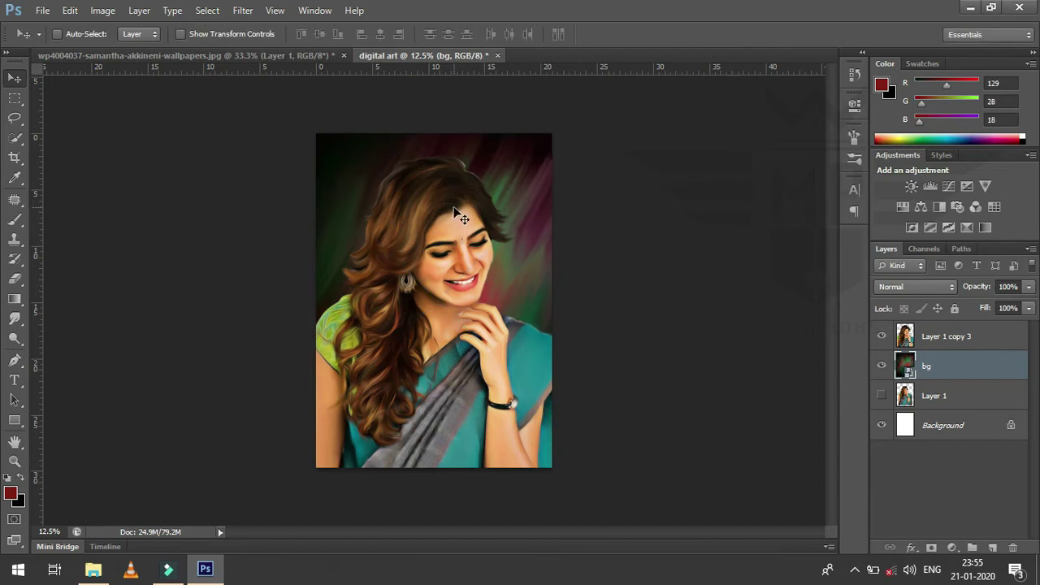
Crop the canvas outward on the left, right and top into a near-square, then select Layer 1 copy 3.
{"action": "left_click", "coordinate": [15, 158]}
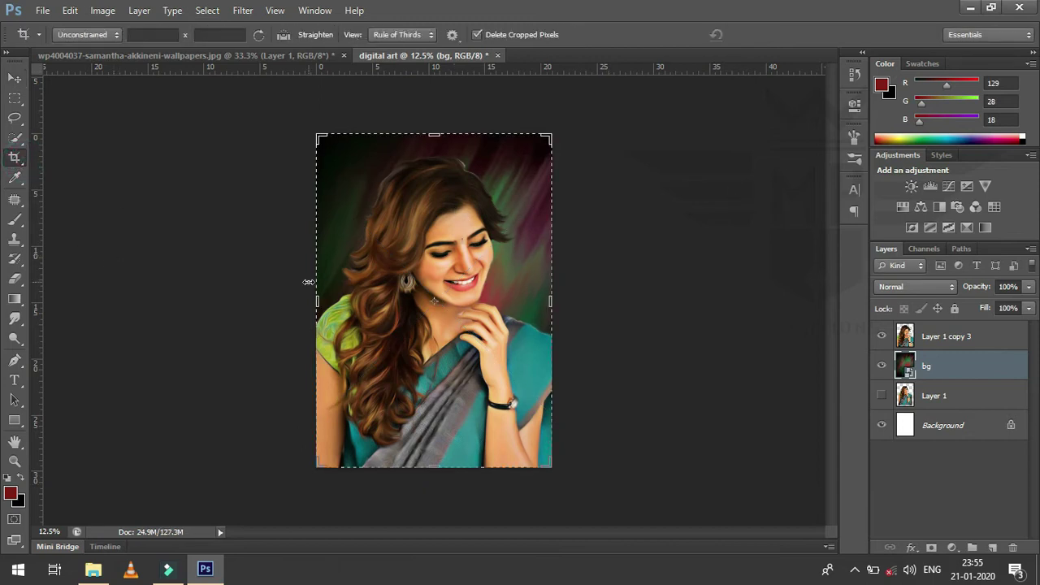
{"action": "left_click_drag", "start_coordinate": [315, 302], "coordinate": [290, 300]}
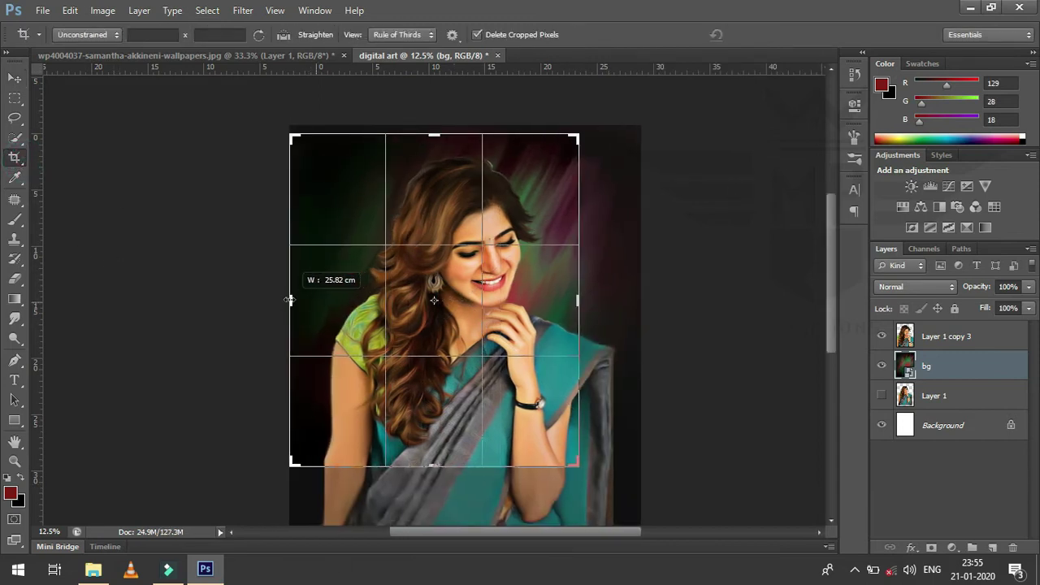
{"action": "left_click_drag", "start_coordinate": [578, 297], "coordinate": [610, 299]}
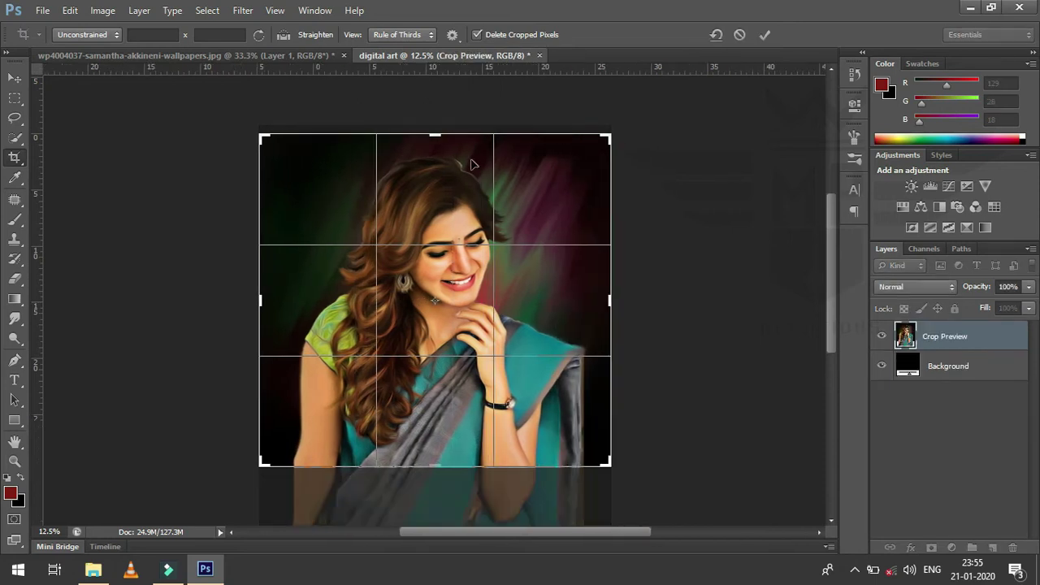
{"action": "left_click_drag", "start_coordinate": [432, 139], "coordinate": [434, 130]}
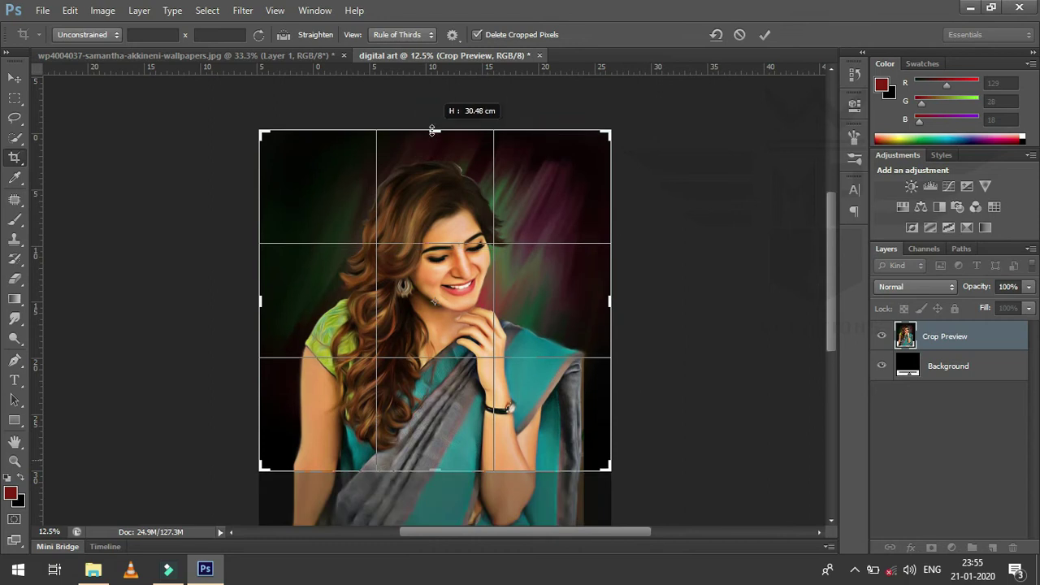
{"action": "key", "text": "Return"}
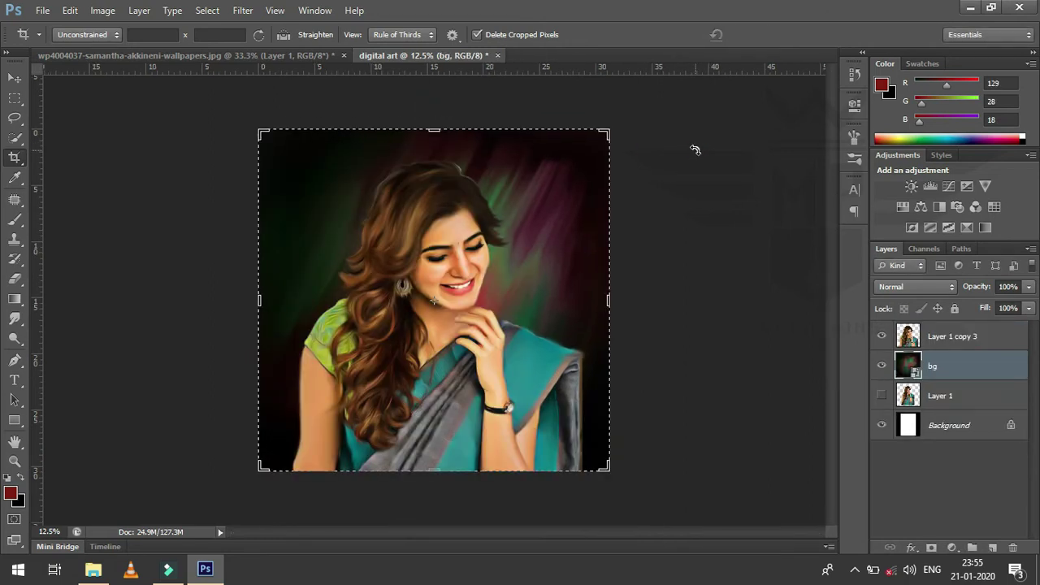
{"action": "left_click", "coordinate": [18, 78]}
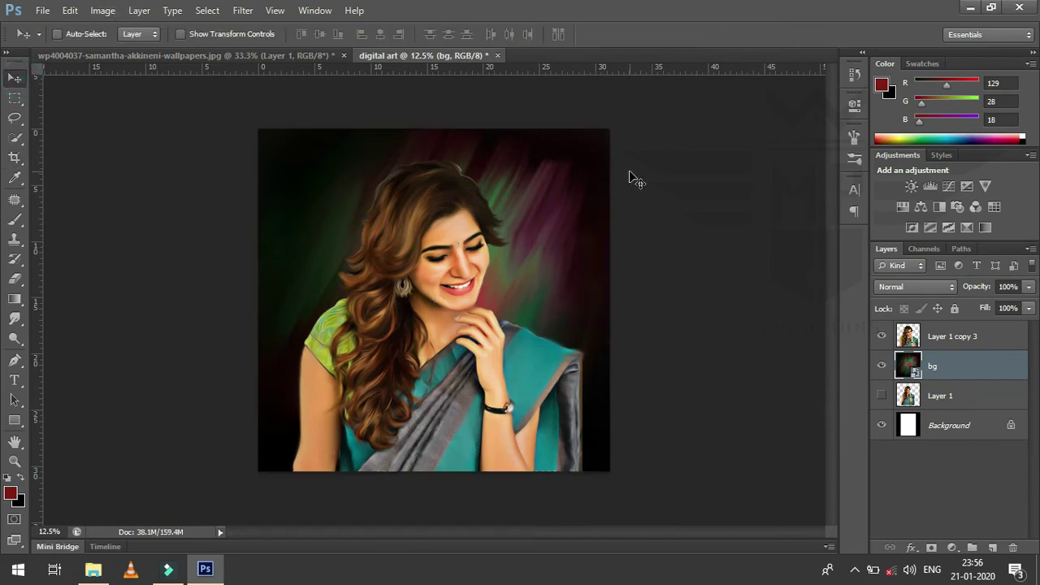
{"action": "left_click", "coordinate": [934, 335]}
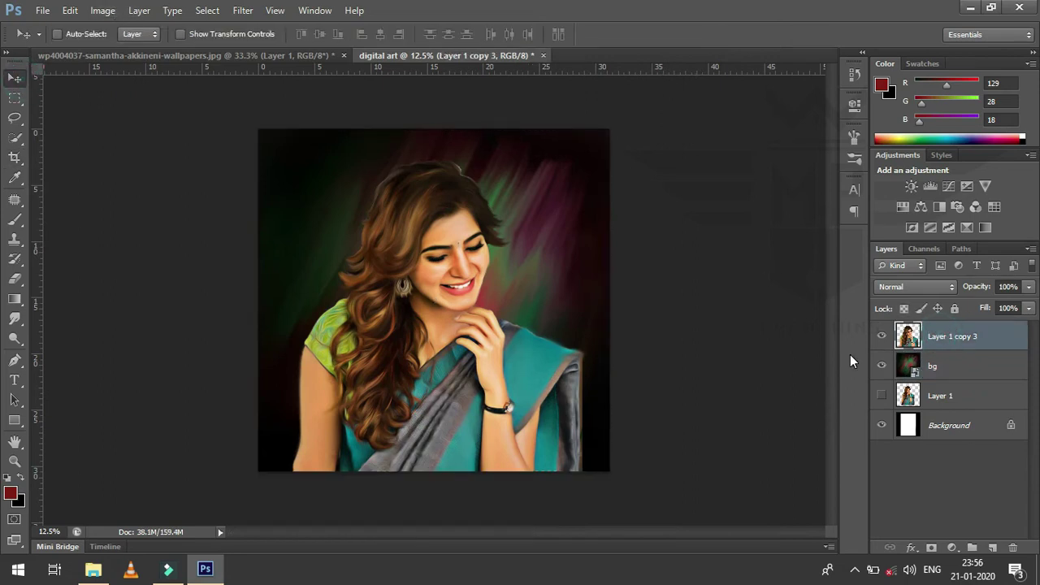
Scale Layer 1 copy 3 down to about 93% and nudge it slightly up and left.
{"action": "key", "text": "ctrl+t"}
{"action": "left_click_drag", "start_coordinate": [540, 298], "coordinate": [544, 294]}
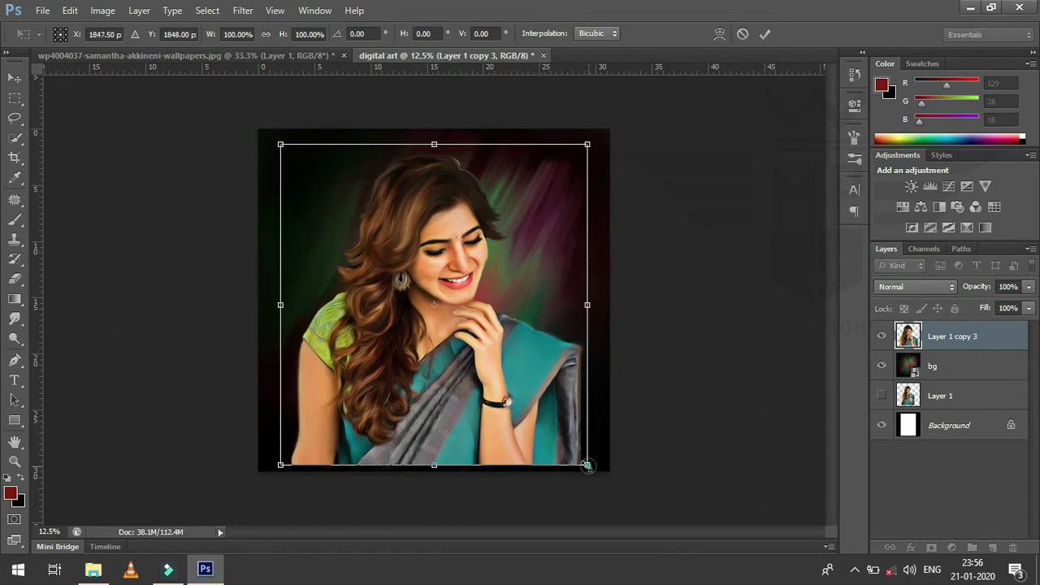
{"action": "left_click_drag", "start_coordinate": [587, 466], "coordinate": [576, 454]}
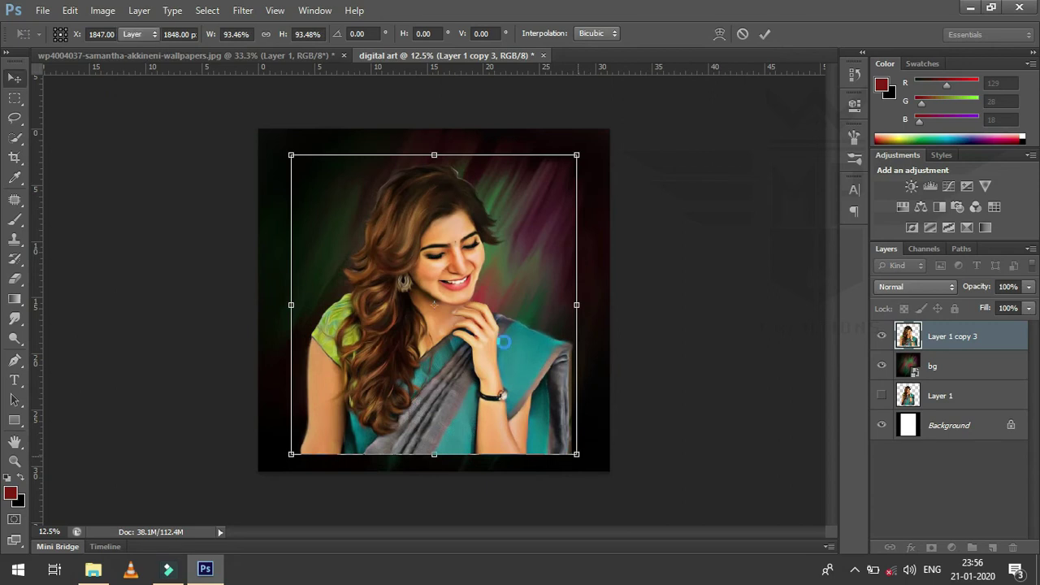
{"action": "left_click_drag", "start_coordinate": [454, 286], "coordinate": [457, 285]}
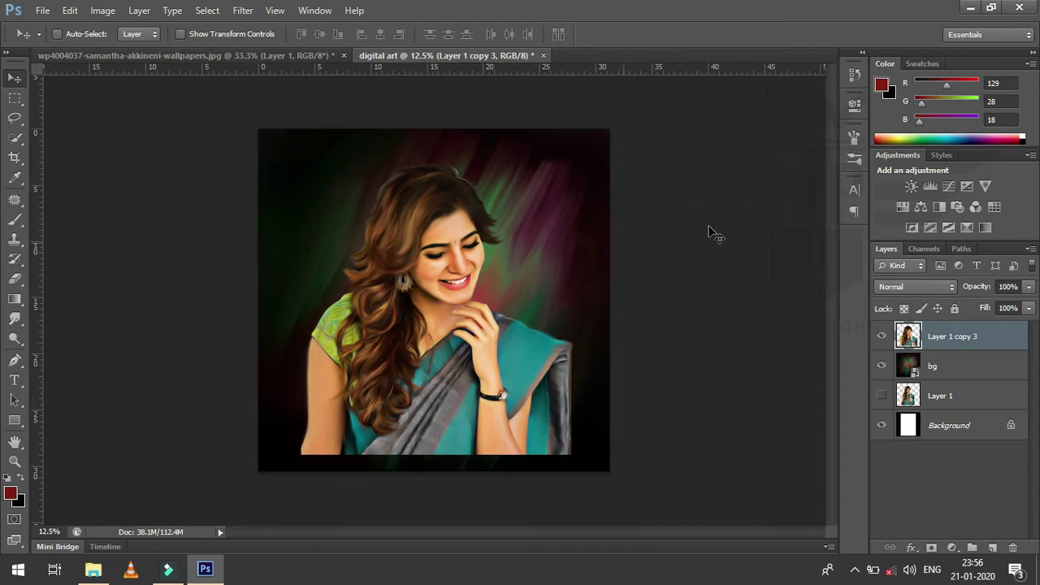
{"action": "key", "text": "ctrl+equal"}
{"action": "key", "text": "ctrl+minus"}
{"action": "key", "text": "ctrl+minus"}
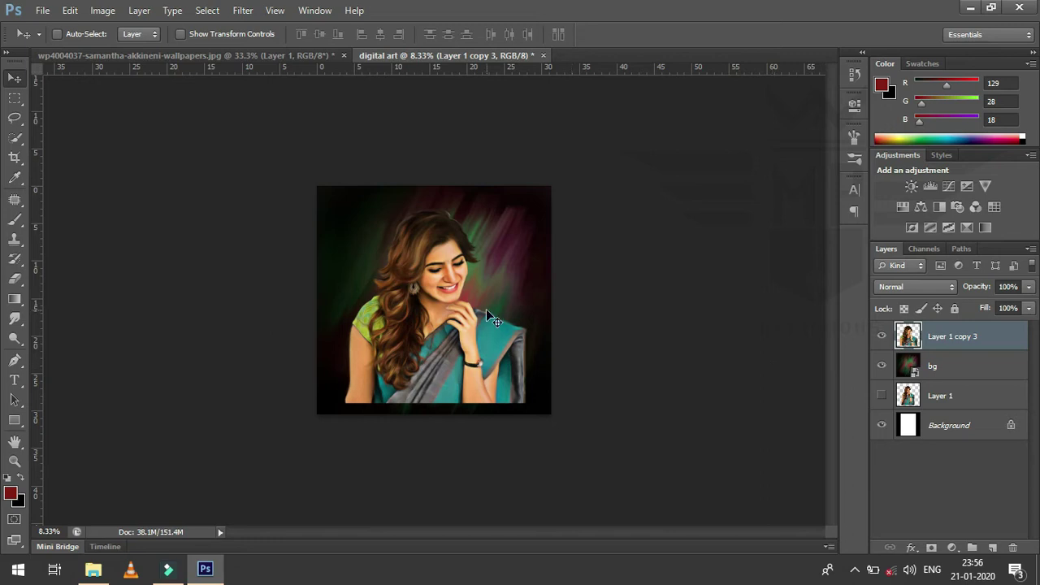
{"action": "scroll", "coordinate": [486, 308], "scroll_direction": "up", "scroll_amount": 2}
{"action": "scroll", "coordinate": [486, 309], "scroll_direction": "up", "scroll_amount": 2}
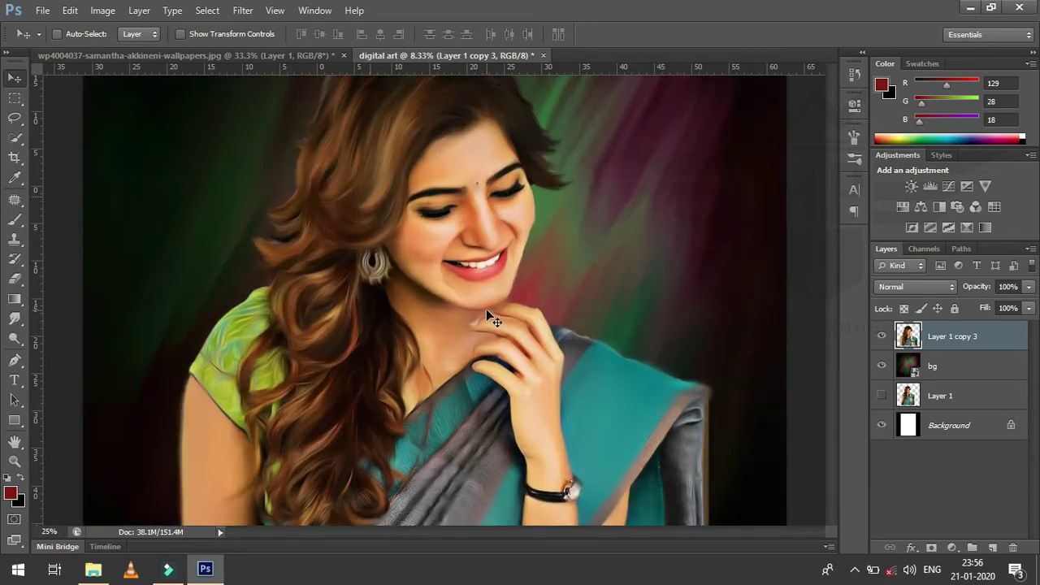
{"action": "scroll", "coordinate": [486, 308], "scroll_direction": "down", "scroll_amount": 2}
{"action": "scroll", "coordinate": [486, 309], "scroll_direction": "down", "scroll_amount": 1}
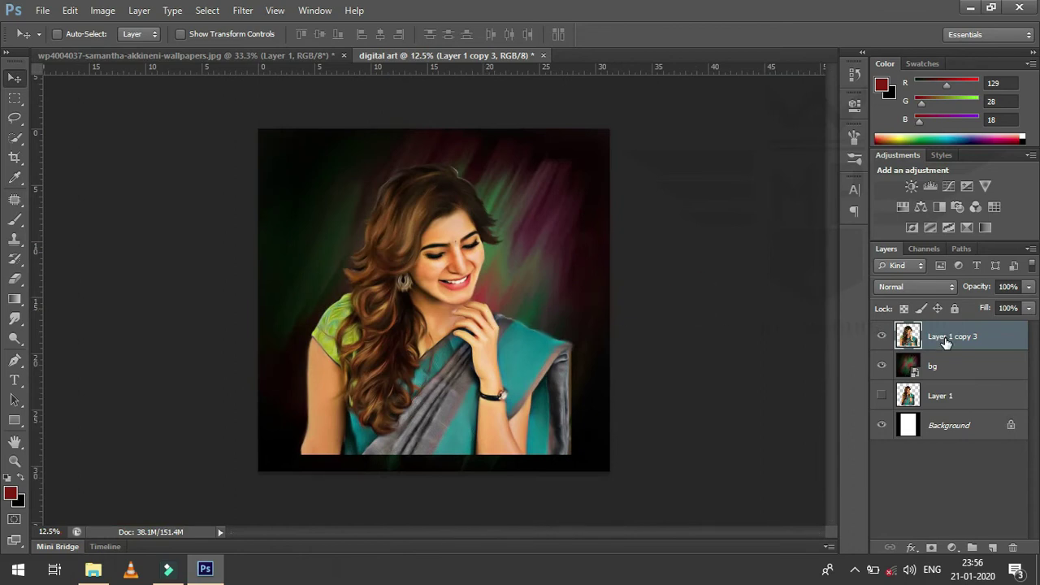
Duplicate the portrait as Layer 1 copy 4, hide Layer 1 copy 3, and add a white mask.
{"action": "key", "text": "ctrl+j"}
{"action": "left_click", "coordinate": [882, 366]}
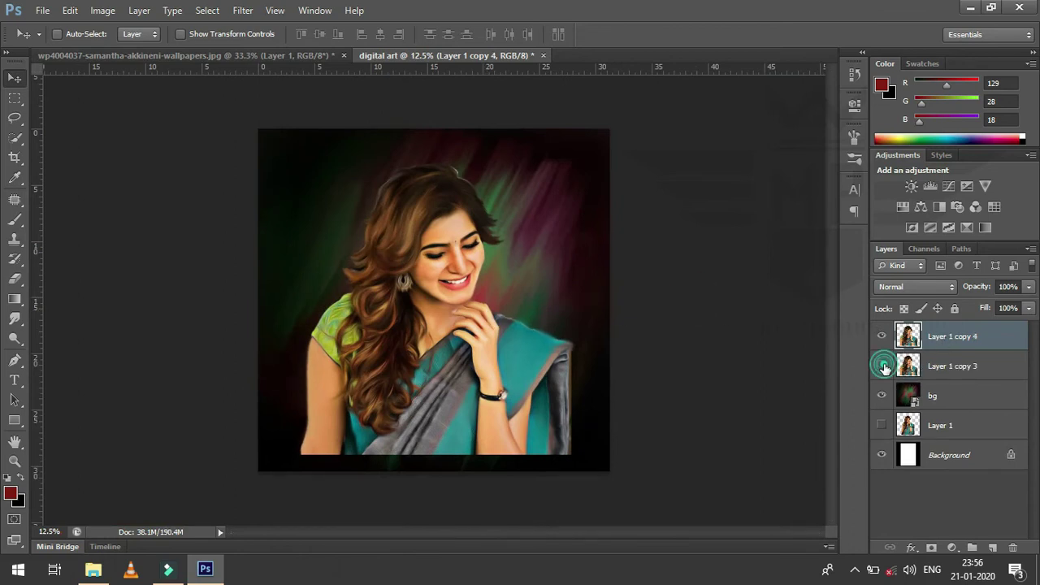
{"action": "left_click", "coordinate": [933, 548]}
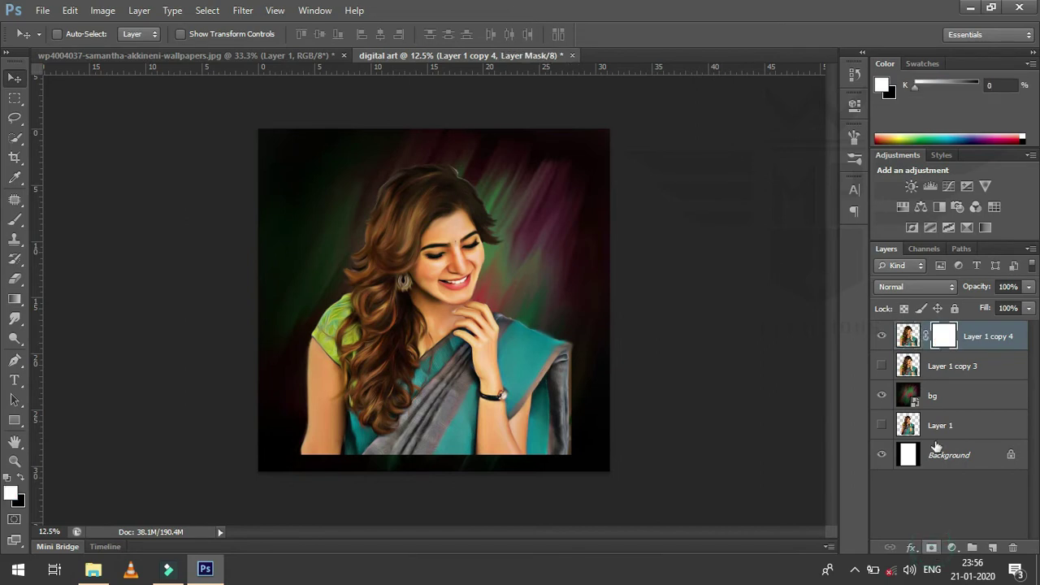
Set up the Gradient tool with a preset and black as the foreground colour.
{"action": "left_click", "coordinate": [16, 300]}
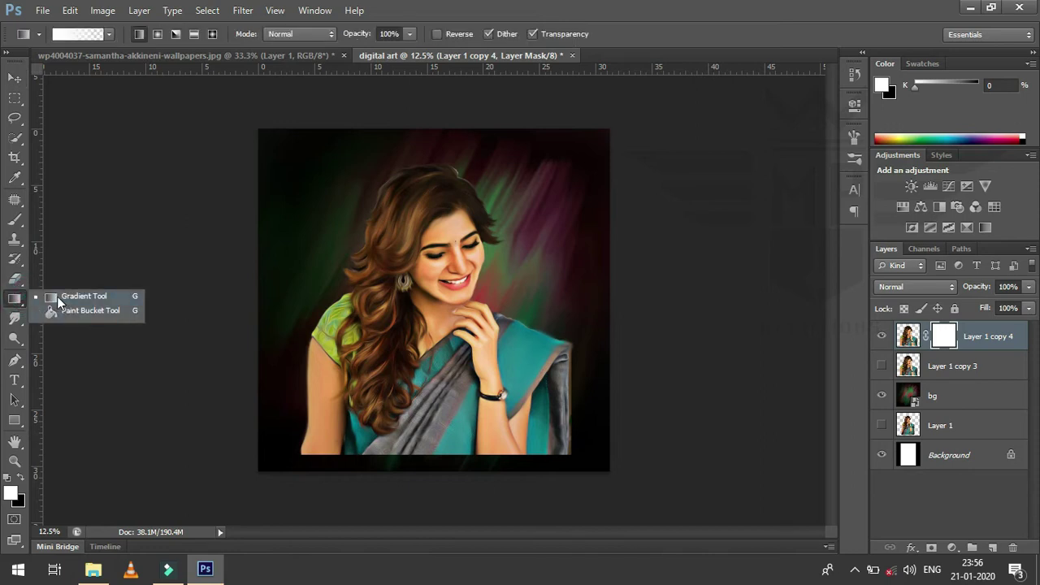
{"action": "left_click", "coordinate": [60, 297]}
{"action": "right_click", "coordinate": [12, 302]}
{"action": "left_click", "coordinate": [72, 297]}
{"action": "left_click", "coordinate": [109, 33]}
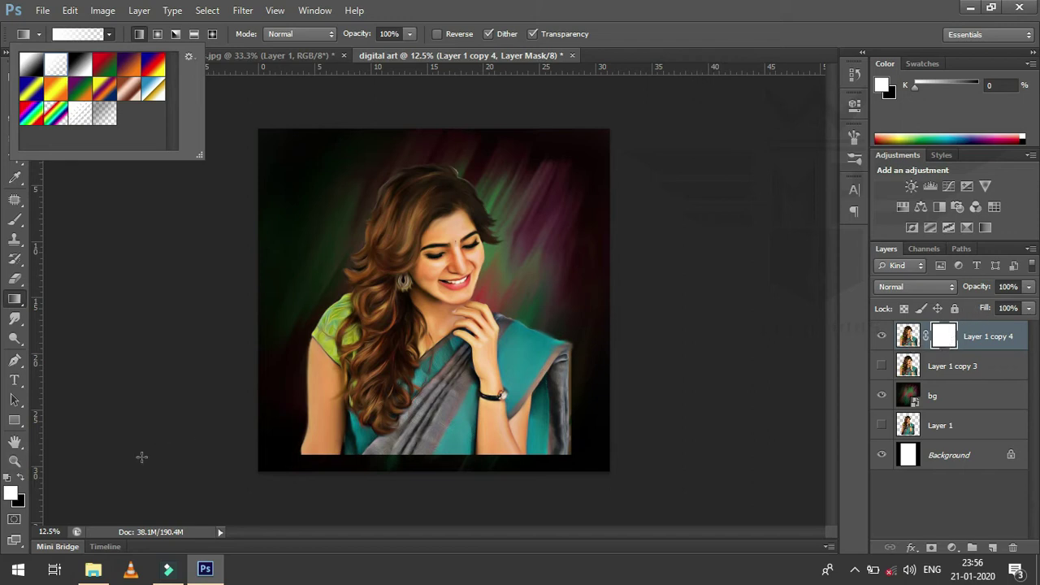
{"action": "left_click", "coordinate": [22, 486]}
{"action": "left_click", "coordinate": [22, 486]}
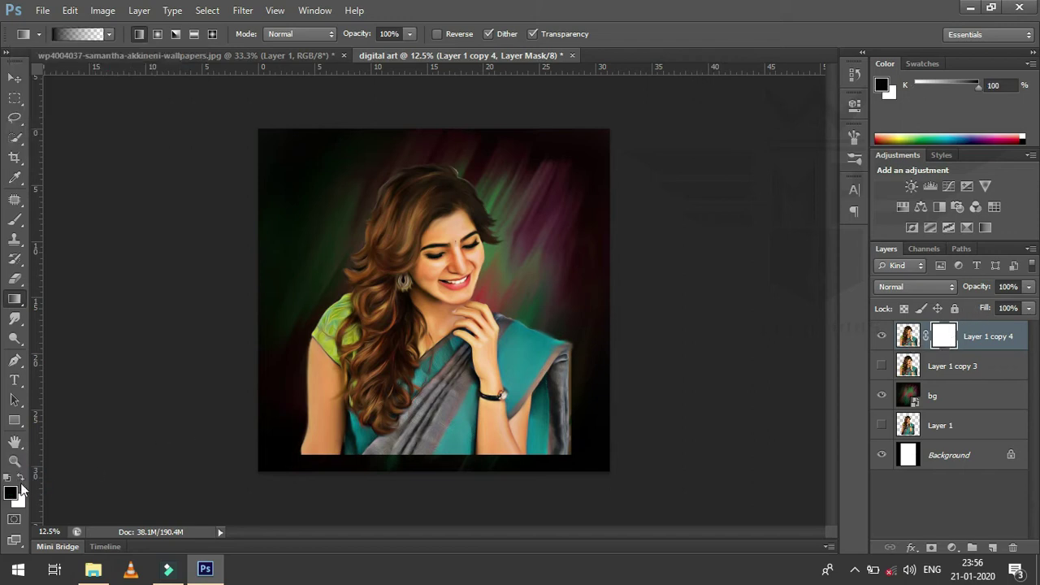
Draw black gradients on the mask to fade the bottom, lower-right saree and left arm edges.
{"action": "left_click_drag", "start_coordinate": [434, 461], "coordinate": [434, 432]}
{"action": "left_click_drag", "start_coordinate": [434, 392], "coordinate": [439, 418]}
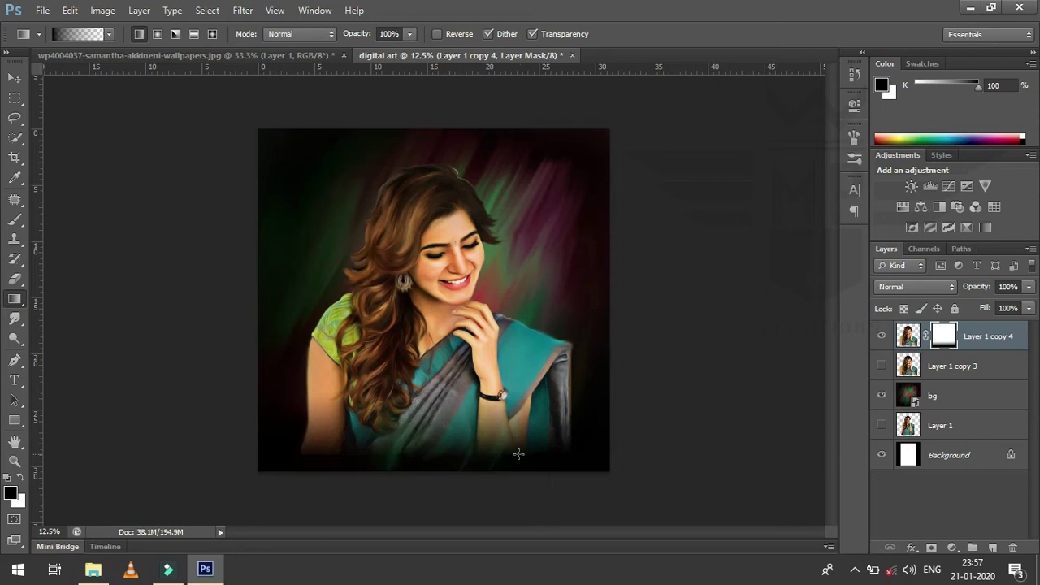
{"action": "mouse_move", "coordinate": [515, 452]}
{"action": "left_mouse_down"}
{"action": "mouse_move", "coordinate": [547, 383]}
{"action": "mouse_move", "coordinate": [578, 381]}
{"action": "mouse_move", "coordinate": [527, 382]}
{"action": "left_mouse_up"}
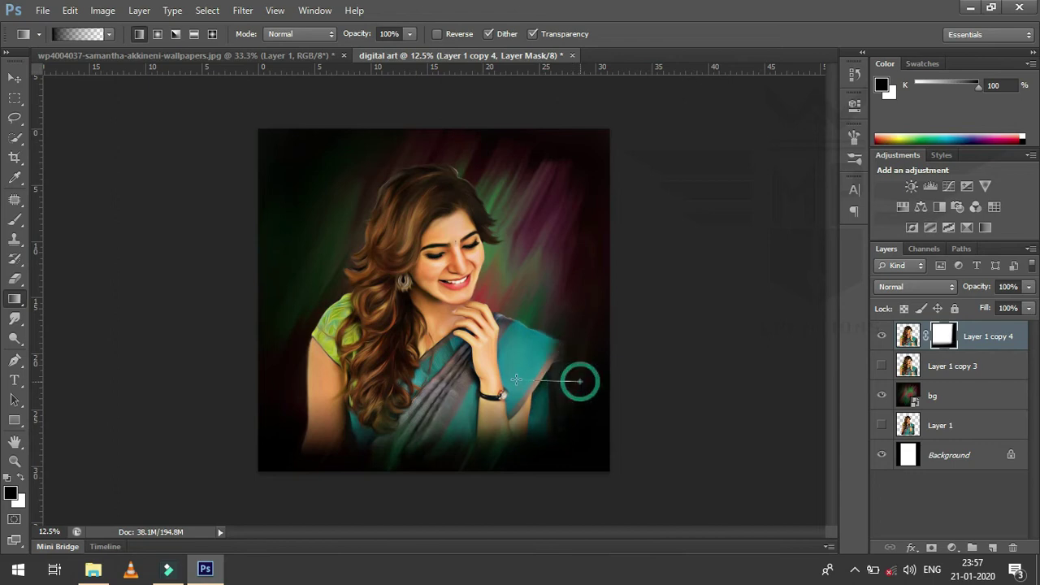
{"action": "left_click_drag", "start_coordinate": [297, 414], "coordinate": [305, 405]}
{"action": "mouse_move", "coordinate": [290, 353]}
{"action": "left_mouse_down"}
{"action": "mouse_move", "coordinate": [314, 358]}
{"action": "mouse_move", "coordinate": [324, 351]}
{"action": "mouse_move", "coordinate": [315, 346]}
{"action": "left_mouse_up"}
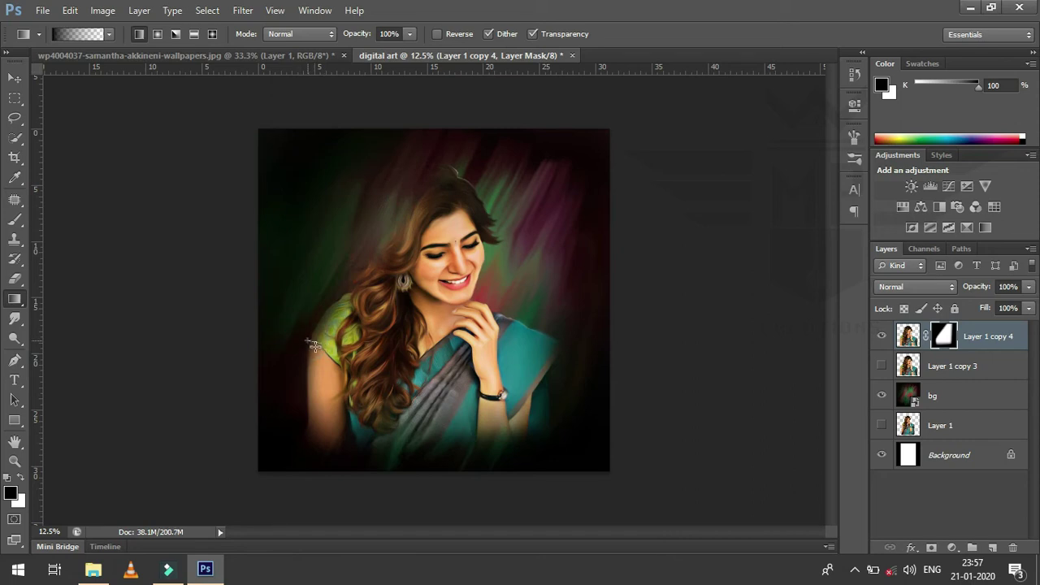
Redo the left fade along the shoulder and hair, fade the right arm edge, then open the mask menu.
{"action": "key", "text": "ctrl+z"}
{"action": "key", "text": "ctrl+alt+z"}
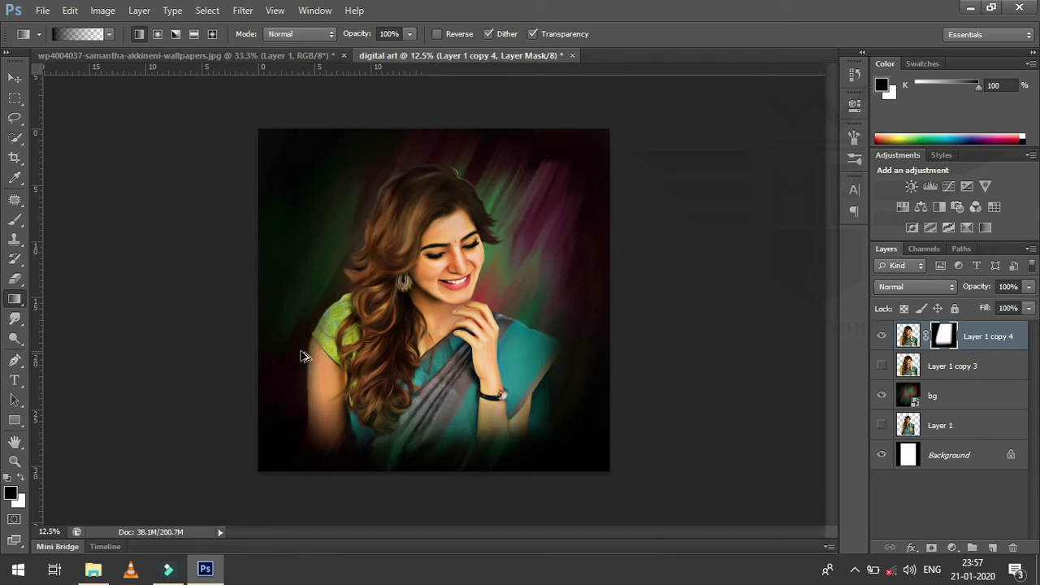
{"action": "mouse_move", "coordinate": [283, 370]}
{"action": "left_mouse_down"}
{"action": "mouse_move", "coordinate": [340, 371]}
{"action": "mouse_move", "coordinate": [322, 381]}
{"action": "left_mouse_up"}
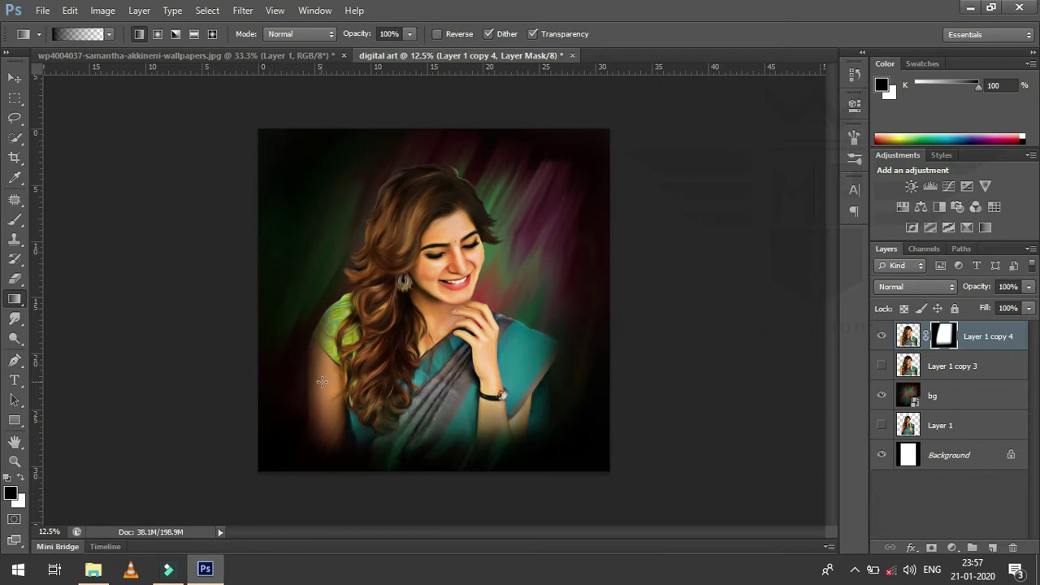
{"action": "left_click_drag", "start_coordinate": [571, 355], "coordinate": [534, 348]}
{"action": "key", "text": "ctrl+minus"}
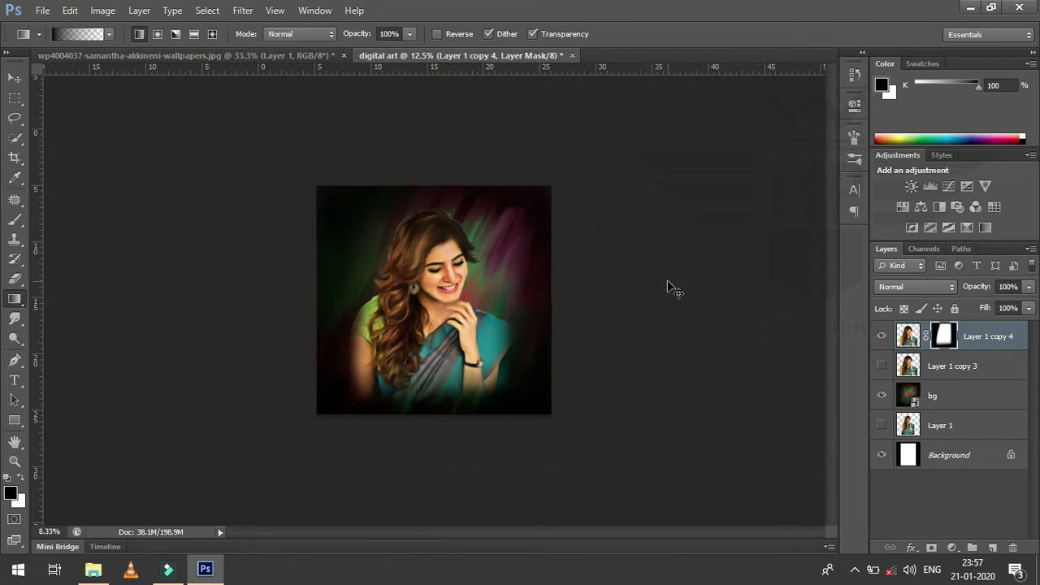
{"action": "key", "text": "ctrl+plus"}
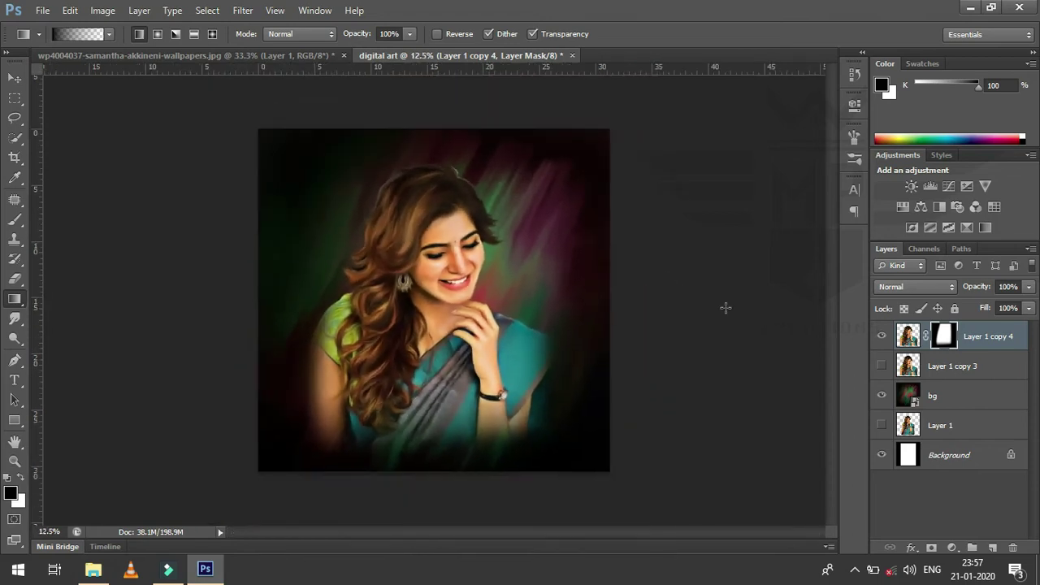
{"action": "right_click", "coordinate": [946, 336]}
Apply the layer mask permanently and move Layer 1 copy 4 about 0.8 cm higher.
{"action": "left_click", "coordinate": [912, 386]}
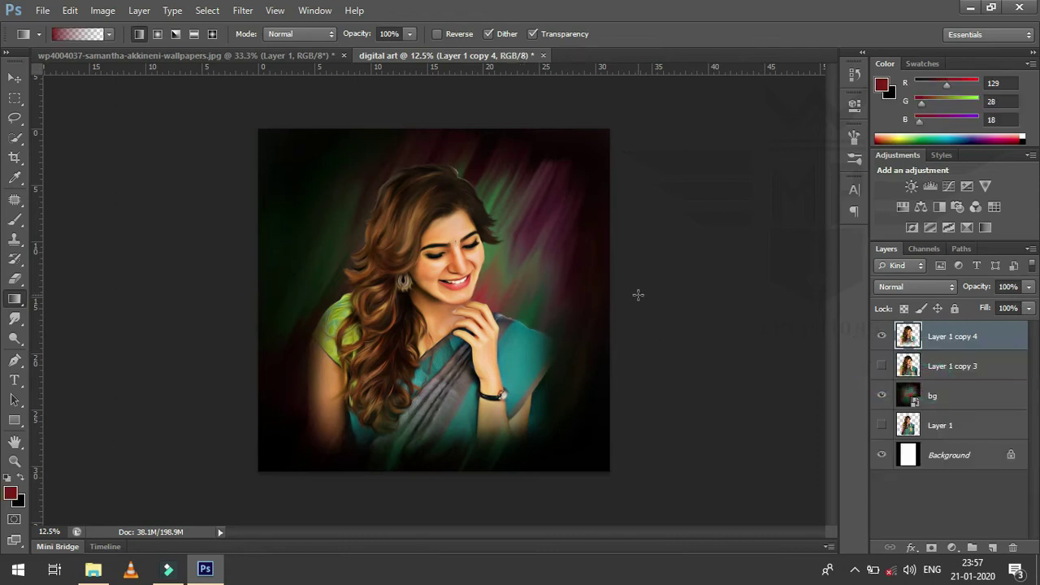
{"action": "left_click", "coordinate": [15, 78]}
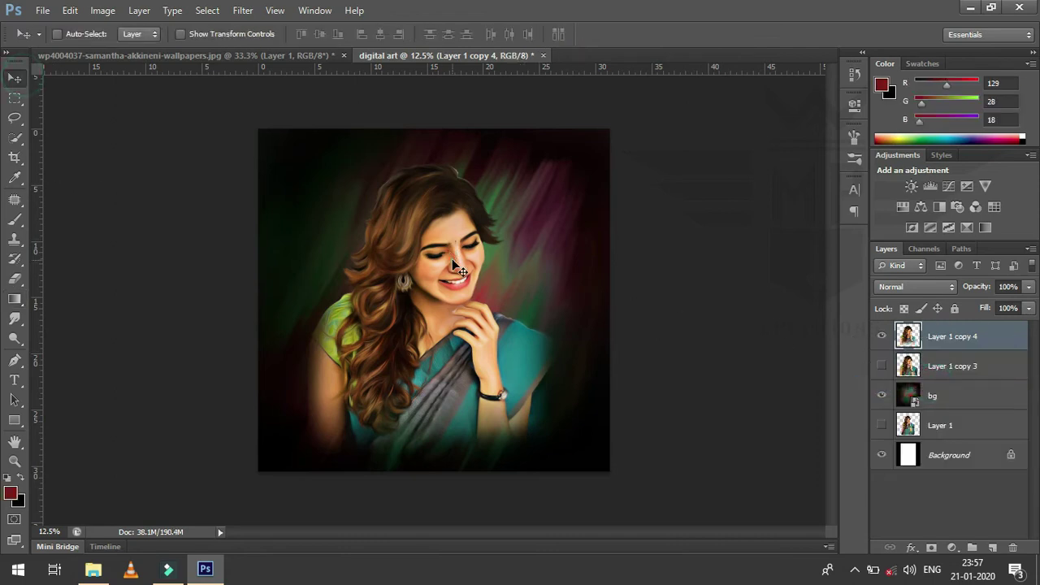
{"action": "left_click_drag", "start_coordinate": [453, 260], "coordinate": [452, 252]}
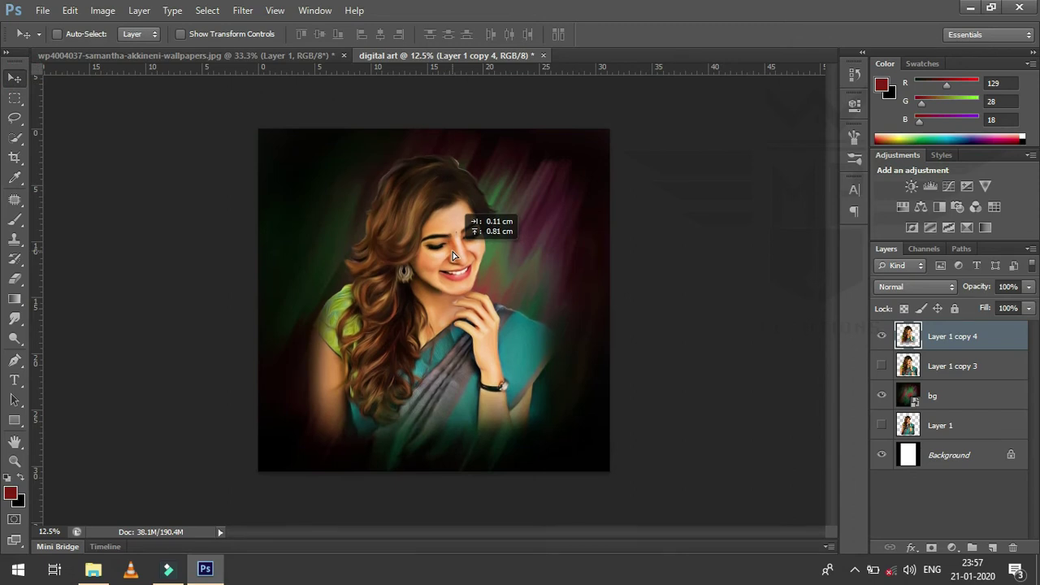
{"action": "key", "text": "ctrl+plus"}
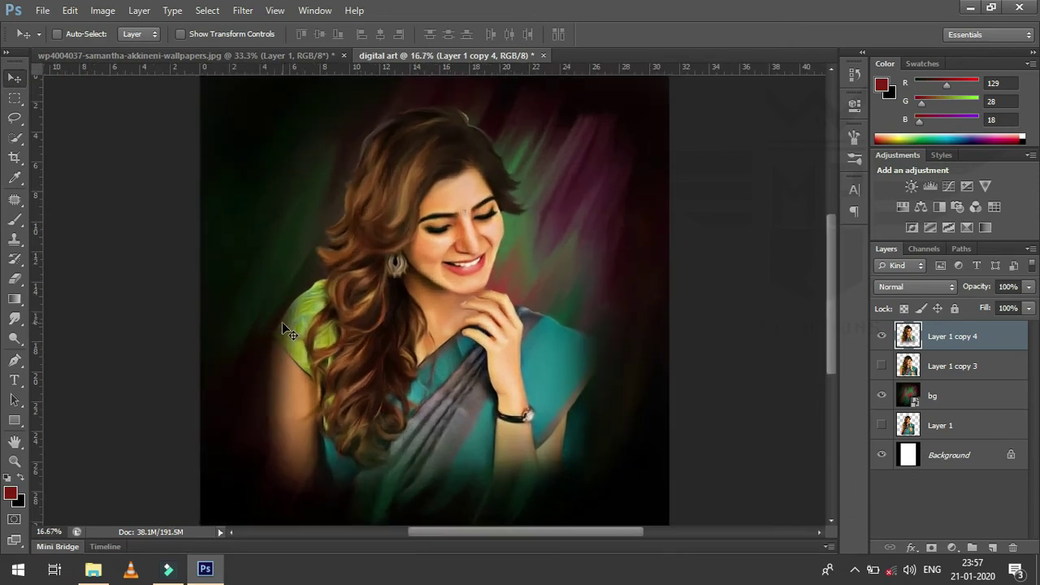
{"action": "key", "text": "ctrl+plus"}
{"action": "mouse_move", "coordinate": [831, 328]}
{"action": "left_mouse_down"}
{"action": "mouse_move", "coordinate": [834, 349]}
{"action": "mouse_move", "coordinate": [819, 290]}
{"action": "mouse_move", "coordinate": [821, 306]}
{"action": "left_mouse_up"}
{"action": "scroll", "coordinate": [821, 306], "scroll_direction": "down", "scroll_amount": 2}
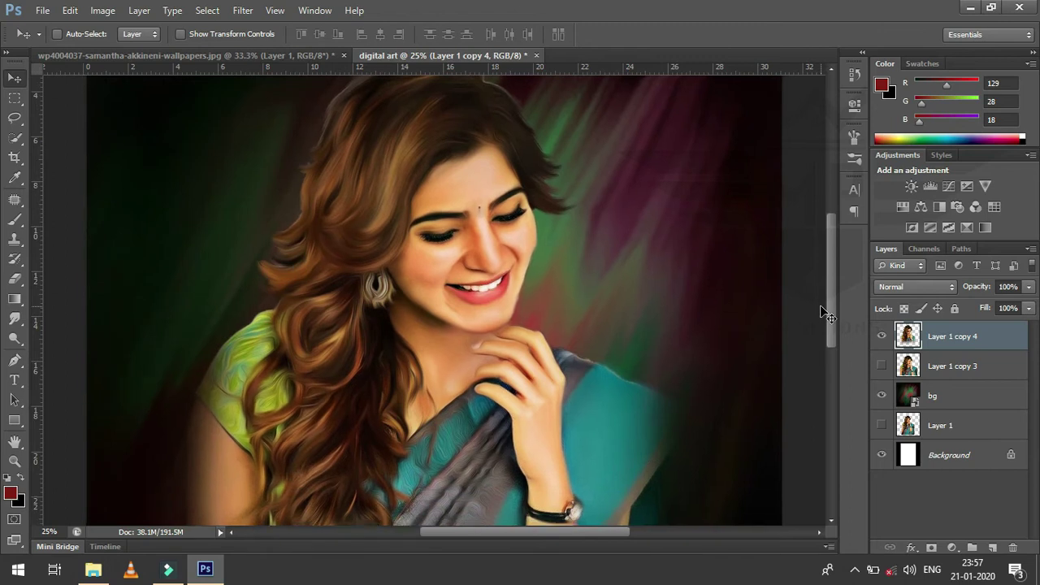
{"action": "key", "text": "ctrl+minus"}
{"action": "key", "text": "ctrl+minus"}
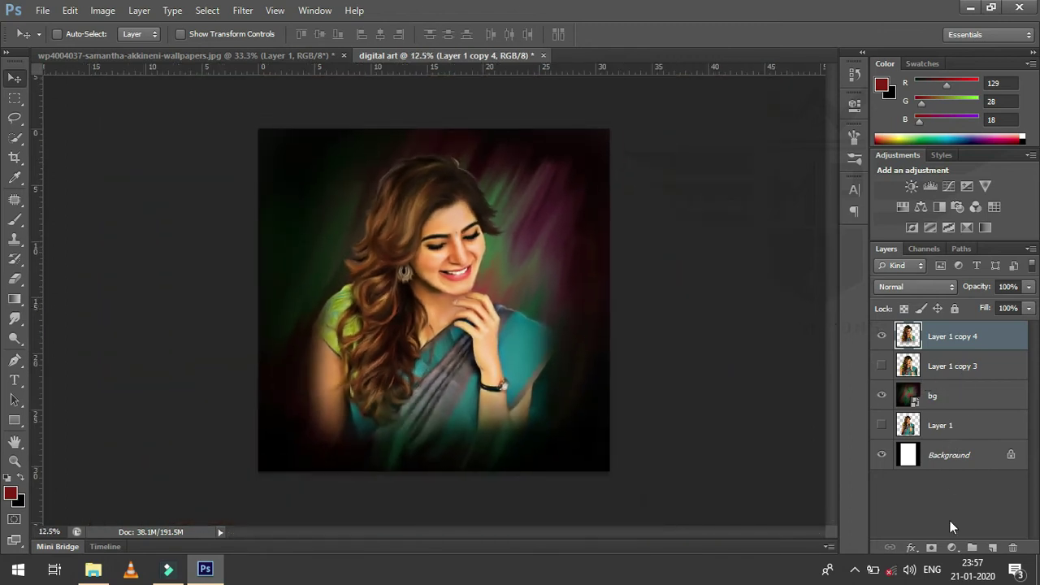
Add a Hue/Saturation layer clipped to Layer 1 copy 4 with Master Hue -11.
{"action": "left_click", "coordinate": [953, 550]}
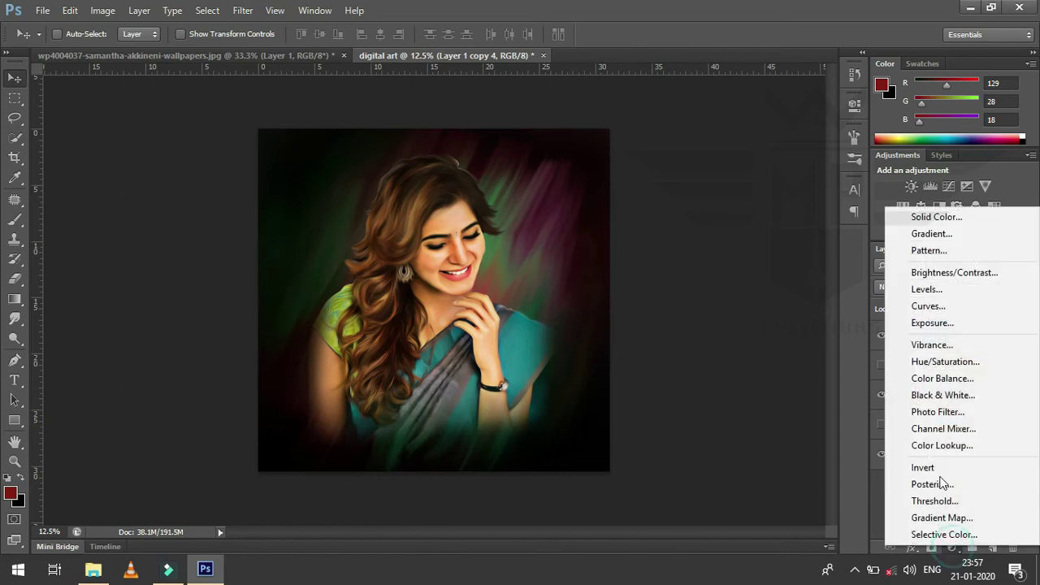
{"action": "left_click", "coordinate": [945, 362]}
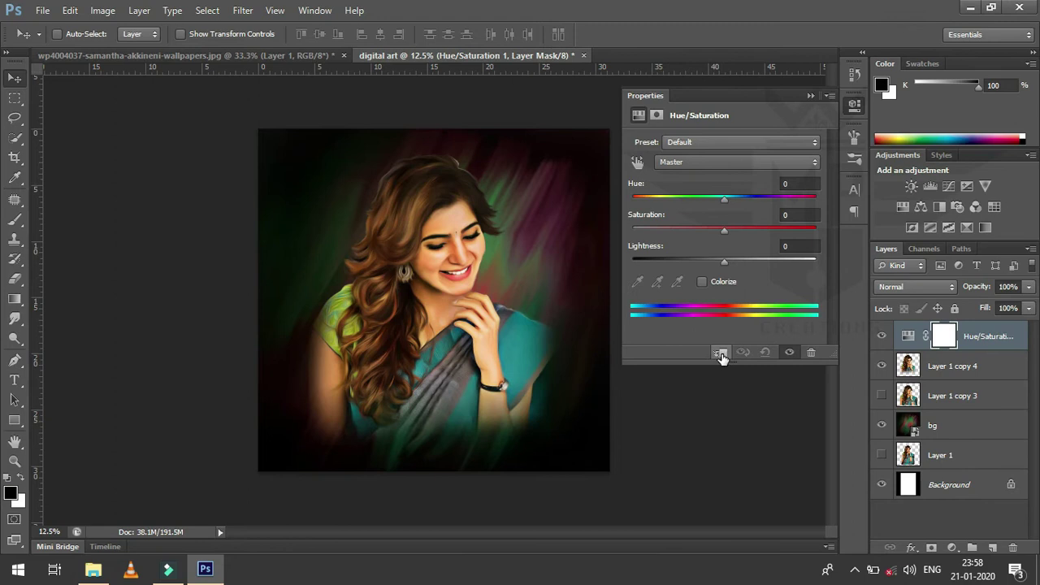
{"action": "left_click", "coordinate": [721, 354]}
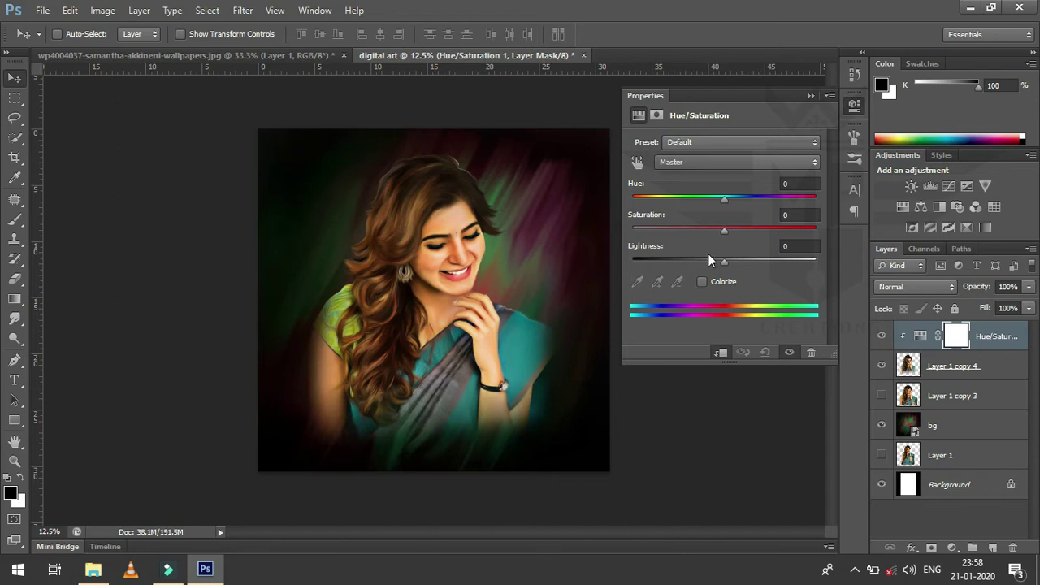
{"action": "left_click_drag", "start_coordinate": [724, 204], "coordinate": [715, 205]}
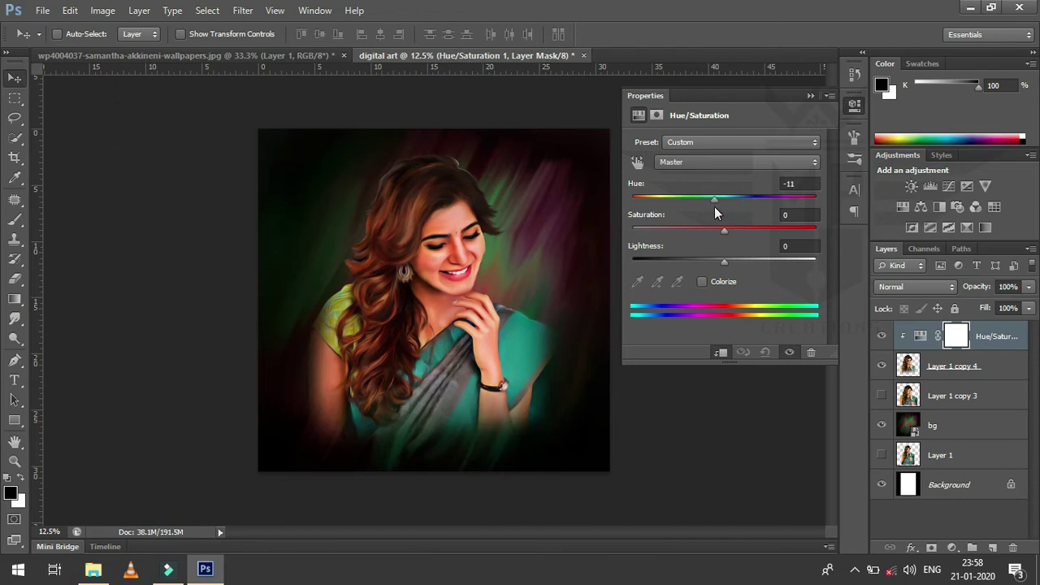
{"action": "left_click_drag", "start_coordinate": [726, 230], "coordinate": [723, 235]}
Set the Blues range to Hue -16 and Saturation -14.
{"action": "left_click", "coordinate": [758, 169]}
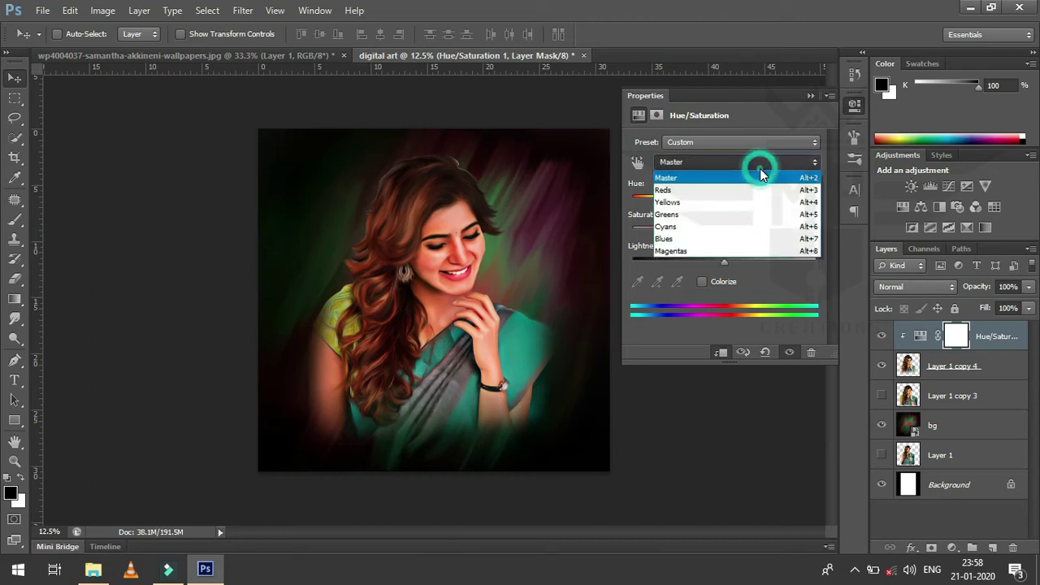
{"action": "left_click", "coordinate": [746, 240]}
{"action": "mouse_move", "coordinate": [724, 199]}
{"action": "left_mouse_down"}
{"action": "mouse_move", "coordinate": [741, 201]}
{"action": "mouse_move", "coordinate": [678, 210]}
{"action": "mouse_move", "coordinate": [706, 209]}
{"action": "mouse_move", "coordinate": [703, 232]}
{"action": "mouse_move", "coordinate": [713, 234]}
{"action": "mouse_move", "coordinate": [708, 203]}
{"action": "left_mouse_up"}
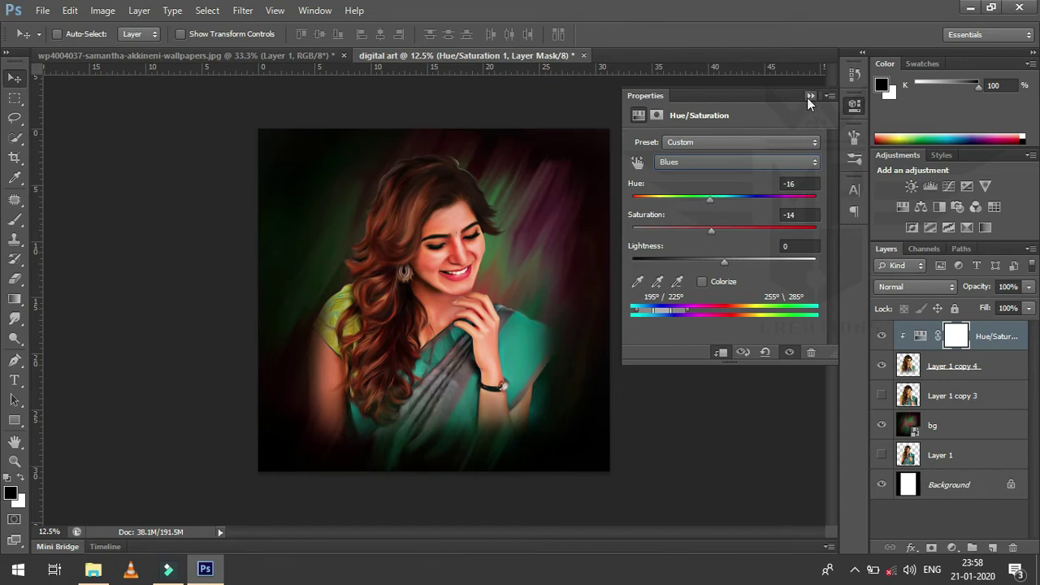
{"action": "left_click", "coordinate": [810, 96]}
Lower the Hue/Saturation adjustment layer's opacity to 78%.
{"action": "key", "text": "ctrl+plus"}
{"action": "key", "text": "ctrl+plus"}
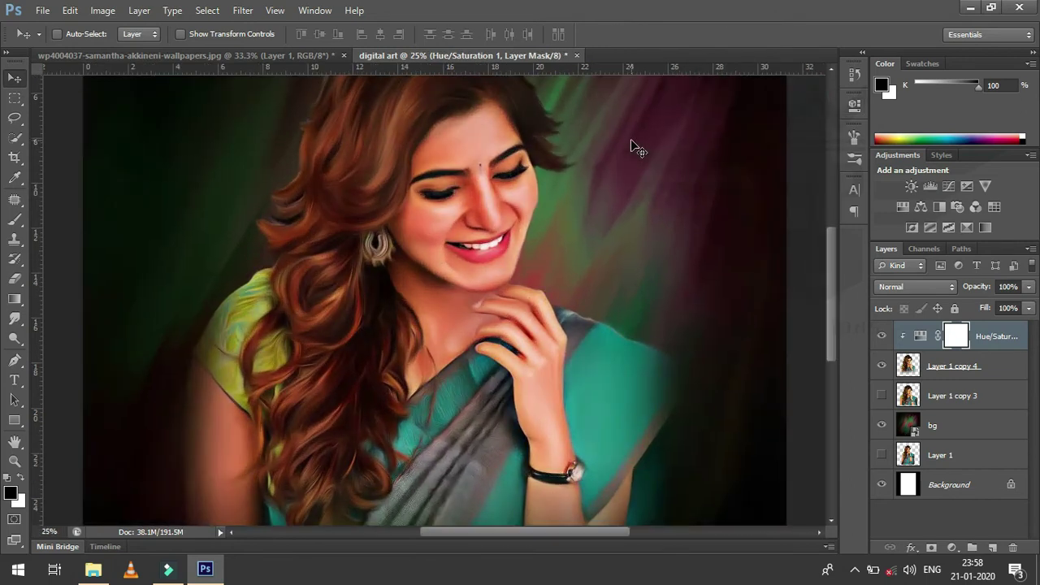
{"action": "key", "text": "ctrl+plus"}
{"action": "key", "text": "ctrl+minus"}
{"action": "key", "text": "ctrl+minus"}
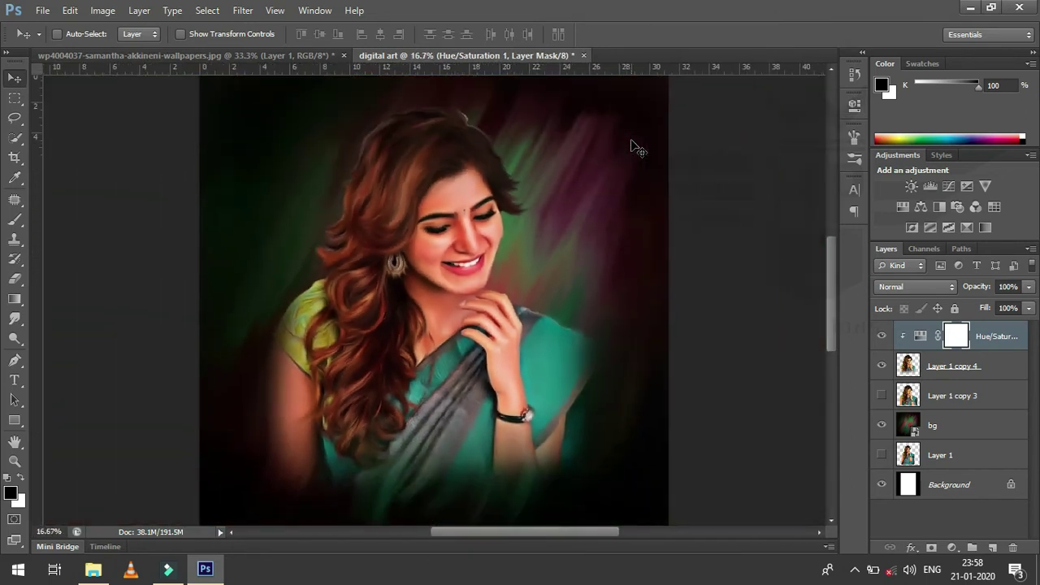
{"action": "left_click", "coordinate": [1028, 286]}
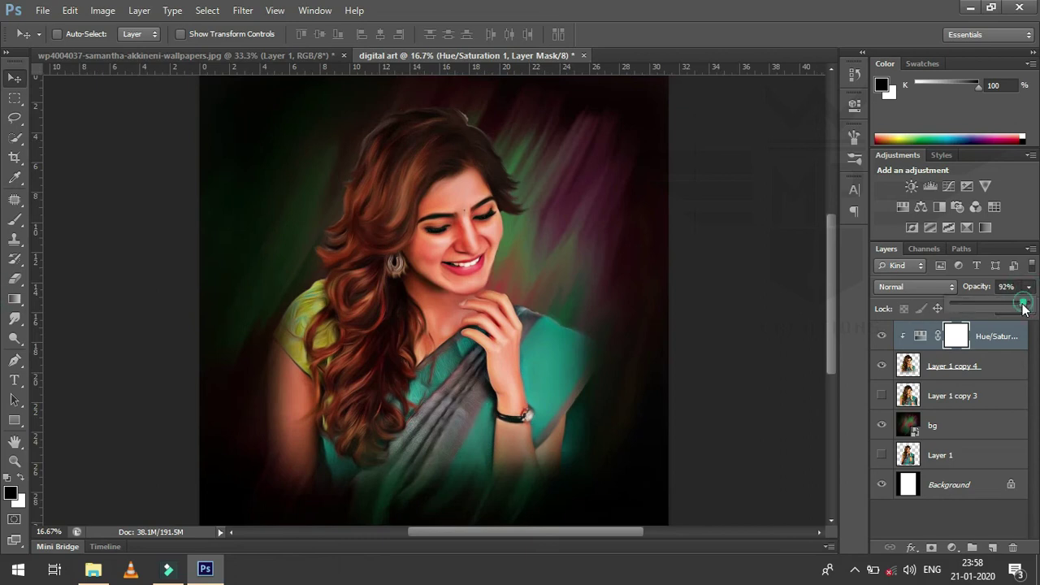
{"action": "left_click_drag", "start_coordinate": [1026, 305], "coordinate": [1011, 306]}
Compare the portrait with the adjustment hidden and shown again.
{"action": "key", "text": "ctrl+plus"}
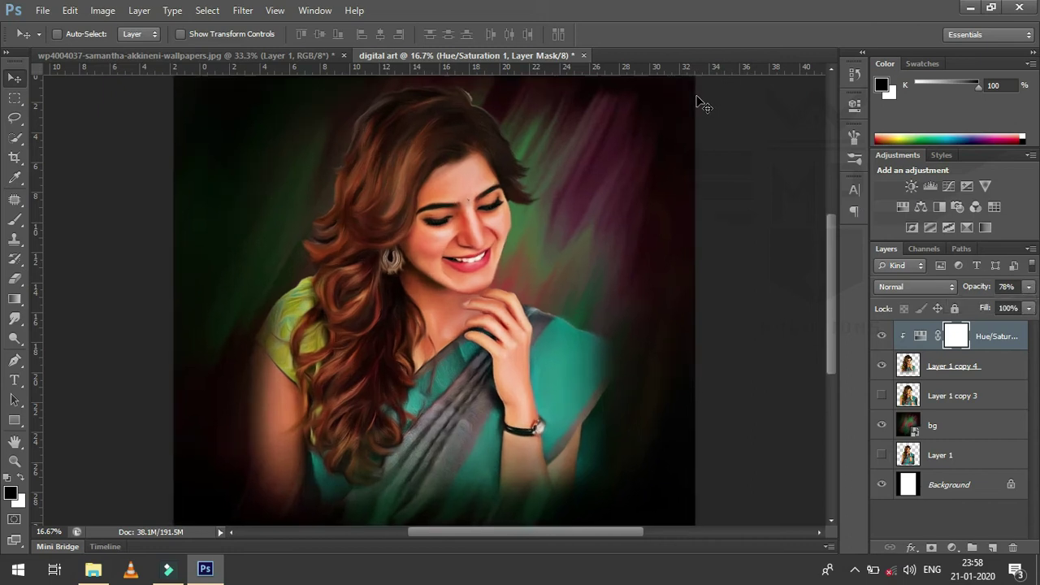
{"action": "key", "text": "ctrl+plus"}
{"action": "key", "text": "ctrl+minus"}
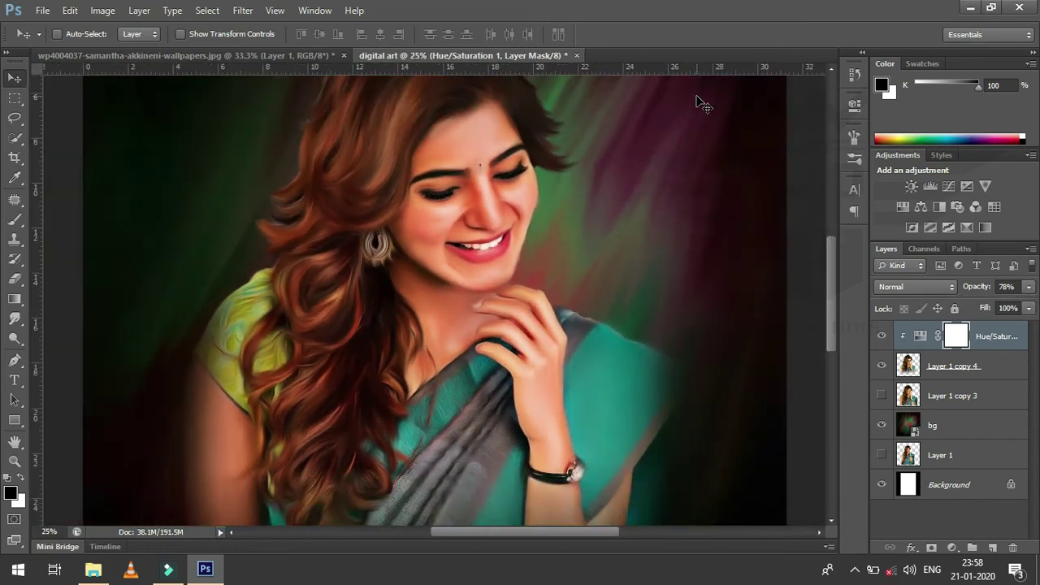
{"action": "key", "text": "ctrl+minus"}
{"action": "key", "text": "ctrl+minus"}
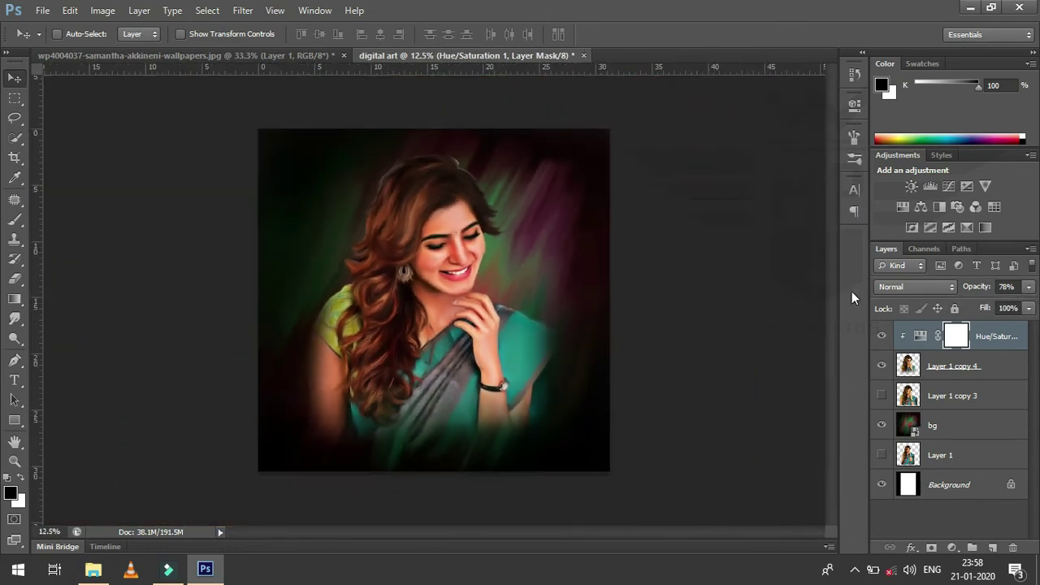
{"action": "left_click", "coordinate": [883, 336]}
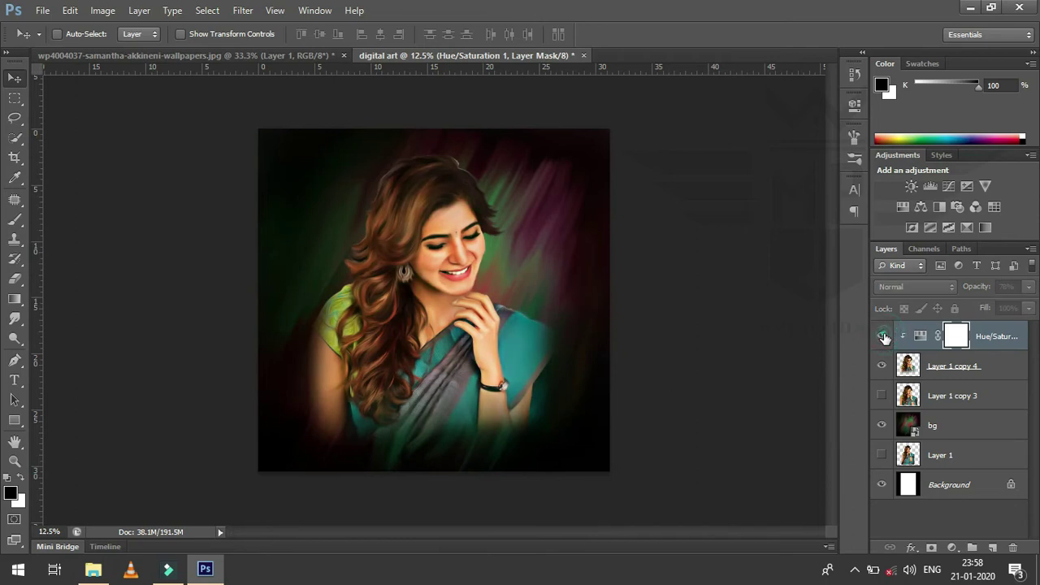
{"action": "left_click", "coordinate": [882, 336]}
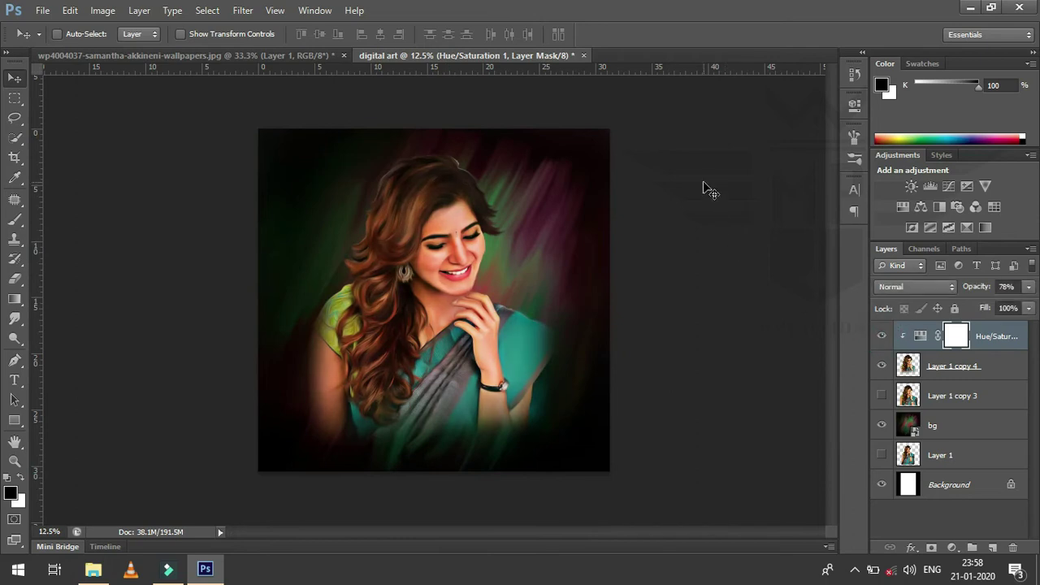
Zoom in closely on the face to inspect the tint, then zoom back out to the whole portrait.
{"action": "key", "text": "ctrl+plus"}
{"action": "key", "text": "ctrl+plus"}
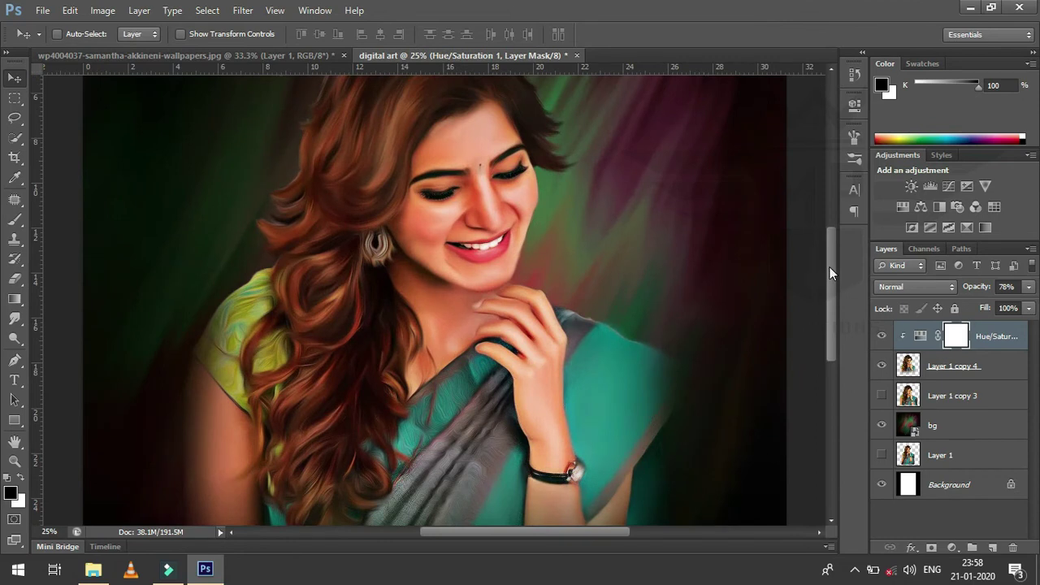
{"action": "left_click_drag", "start_coordinate": [831, 273], "coordinate": [831, 242]}
{"action": "key", "text": "ctrl+plus"}
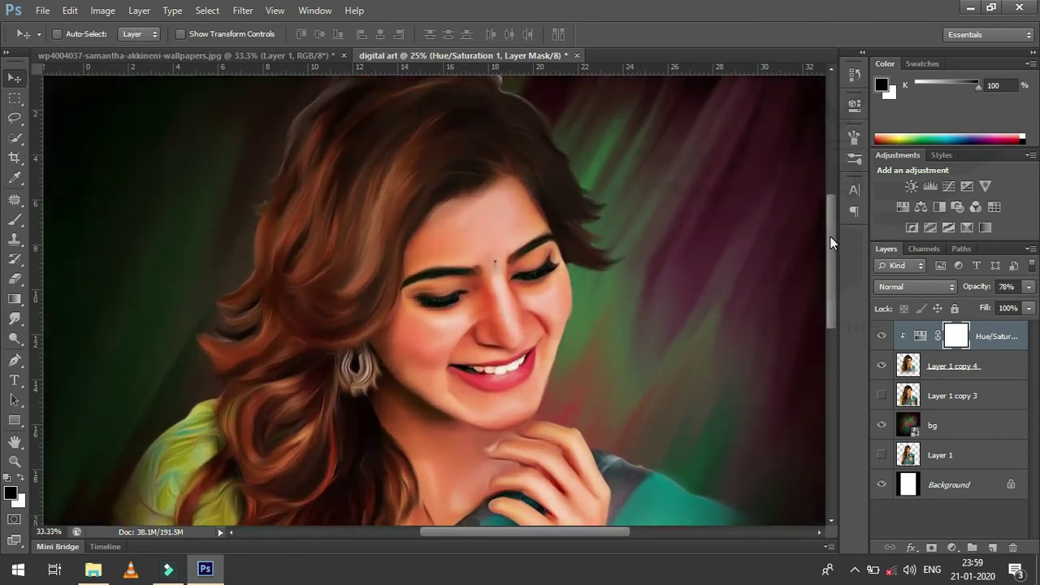
{"action": "key", "text": "ctrl+plus"}
{"action": "key", "text": "ctrl+plus"}
{"action": "key", "text": "ctrl+plus"}
{"action": "key", "text": "ctrl+minus"}
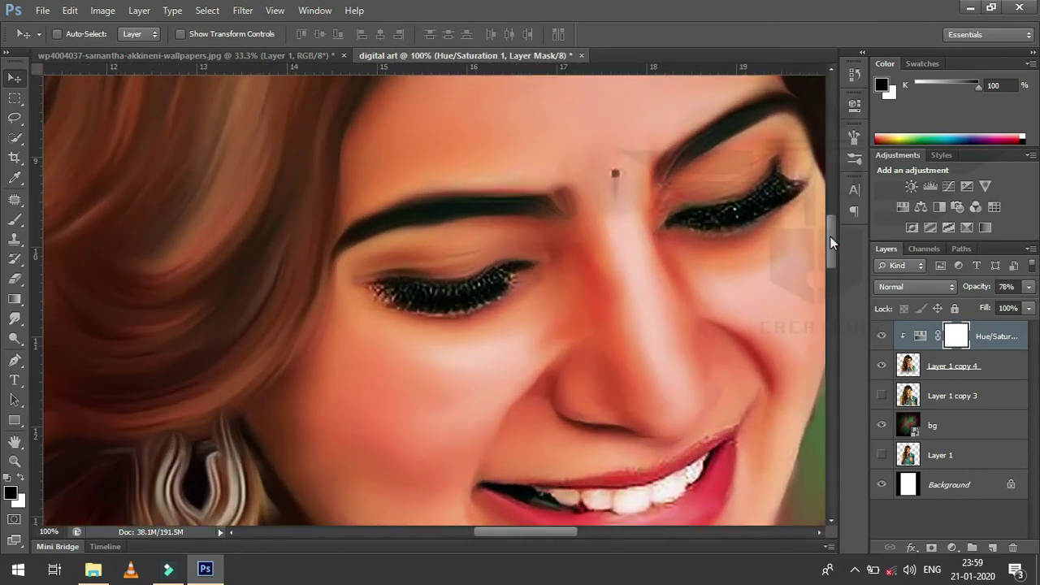
{"action": "key", "text": "ctrl+minus"}
{"action": "key", "text": "ctrl+minus"}
{"action": "key", "text": "ctrl+minus"}
{"action": "key", "text": "ctrl+minus"}
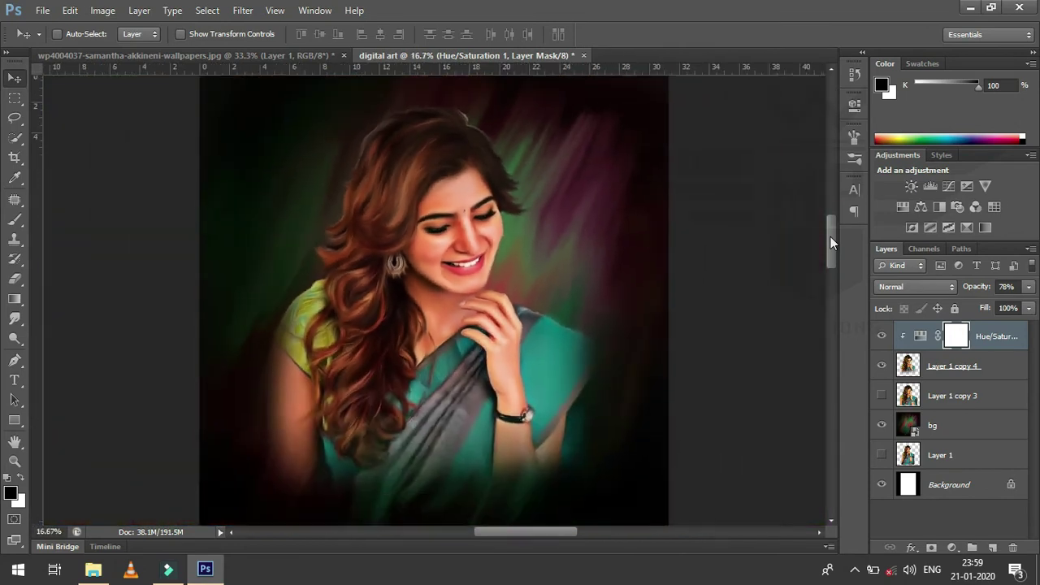
{"action": "key", "text": "ctrl+minus"}
{"action": "key", "text": "ctrl+plus"}
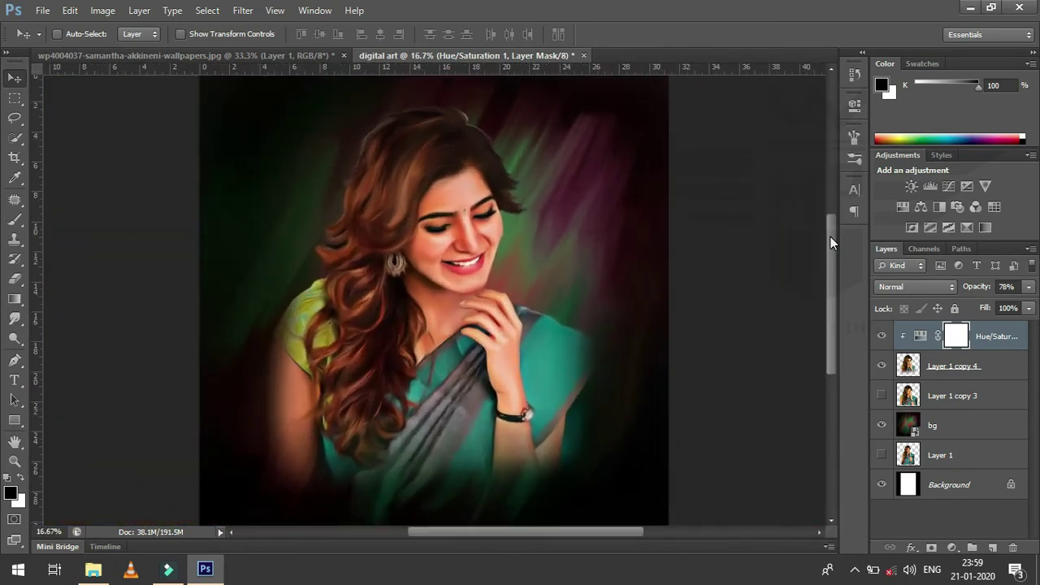
{"action": "key", "text": "ctrl+minus"}
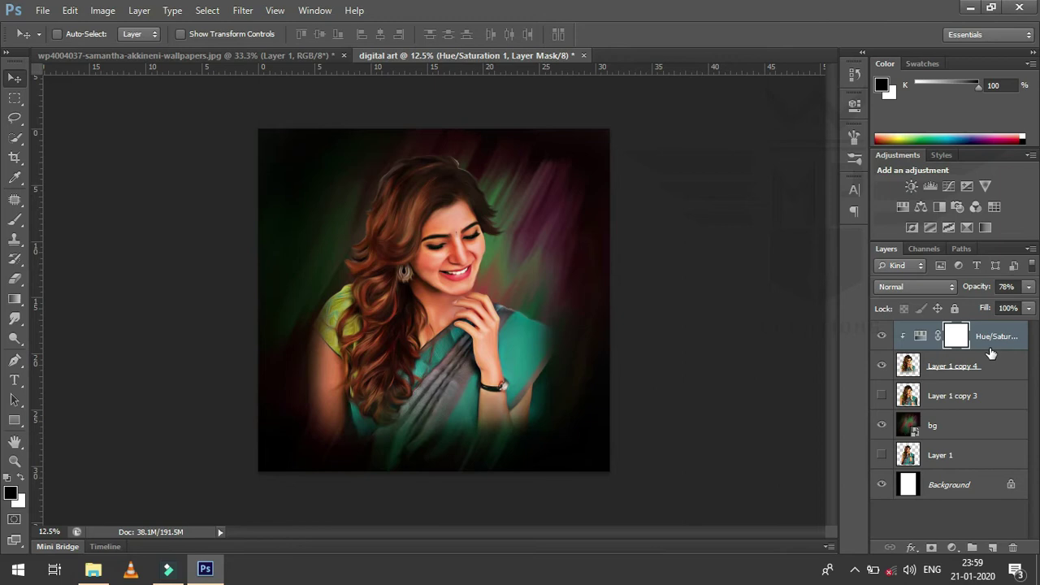
Add a Hue/Saturation layer clipped to bg with Hue +36 and Saturation +4.
{"action": "left_click", "coordinate": [967, 424]}
{"action": "left_click", "coordinate": [953, 547]}
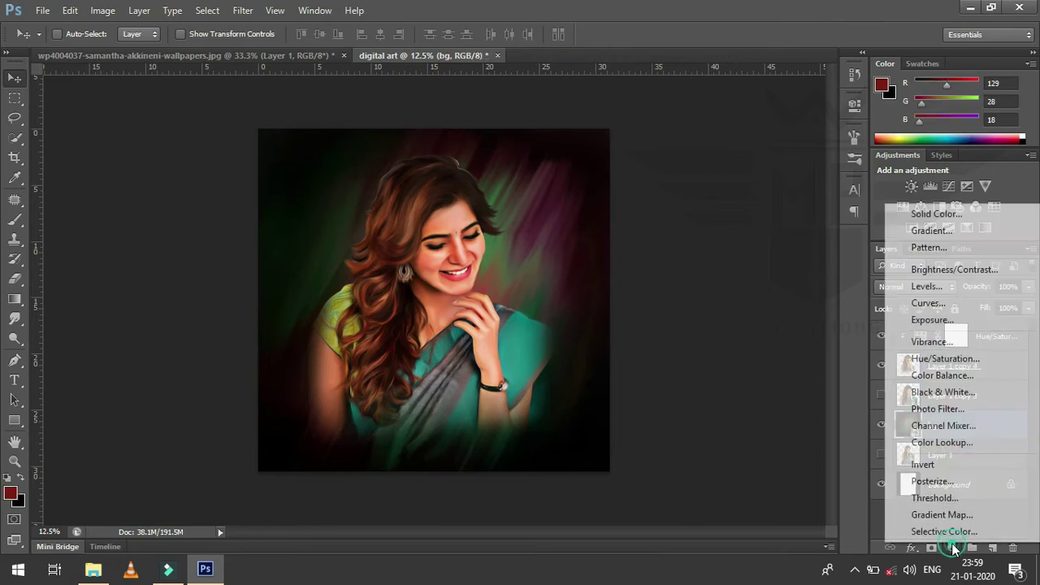
{"action": "left_click", "coordinate": [945, 358]}
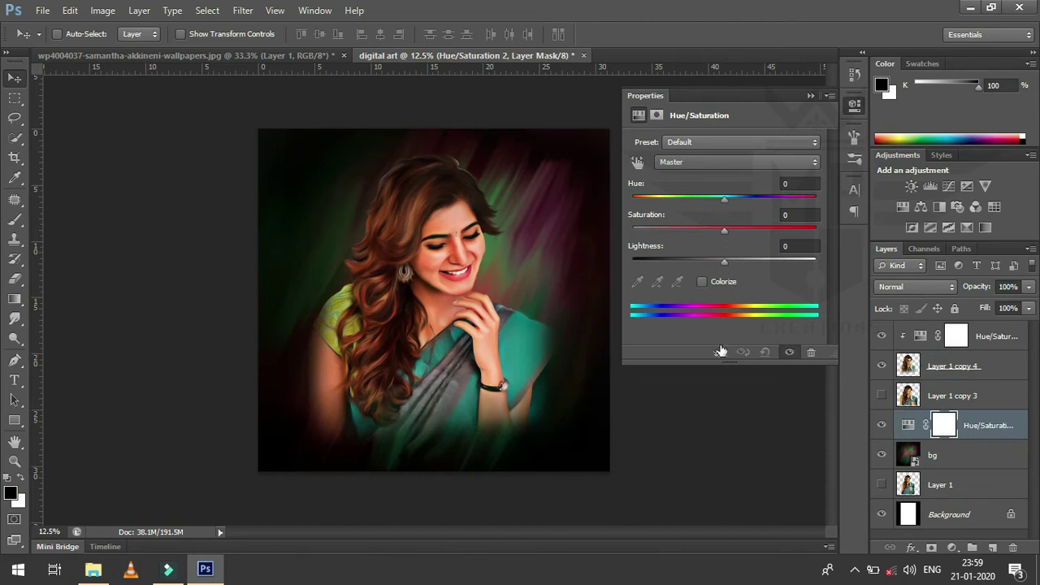
{"action": "left_click", "coordinate": [721, 352]}
{"action": "mouse_move", "coordinate": [720, 203]}
{"action": "left_mouse_down"}
{"action": "mouse_move", "coordinate": [695, 201]}
{"action": "mouse_move", "coordinate": [756, 208]}
{"action": "left_mouse_up"}
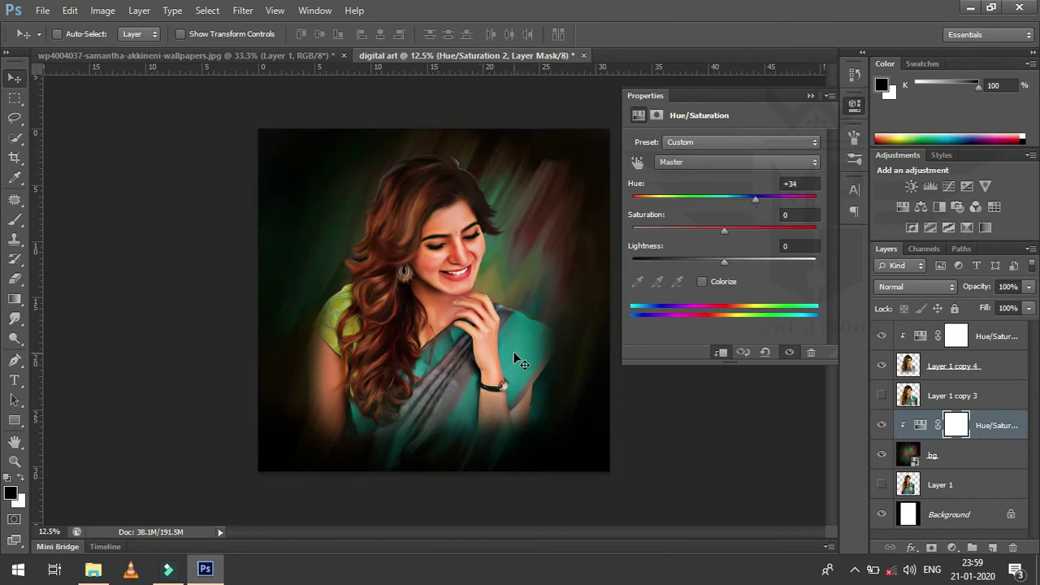
{"action": "left_click_drag", "start_coordinate": [756, 205], "coordinate": [758, 206]}
{"action": "mouse_move", "coordinate": [718, 234]}
{"action": "left_mouse_down"}
{"action": "mouse_move", "coordinate": [701, 231]}
{"action": "mouse_move", "coordinate": [735, 235]}
{"action": "mouse_move", "coordinate": [718, 261]}
{"action": "left_mouse_up"}
{"action": "left_click", "coordinate": [811, 97]}
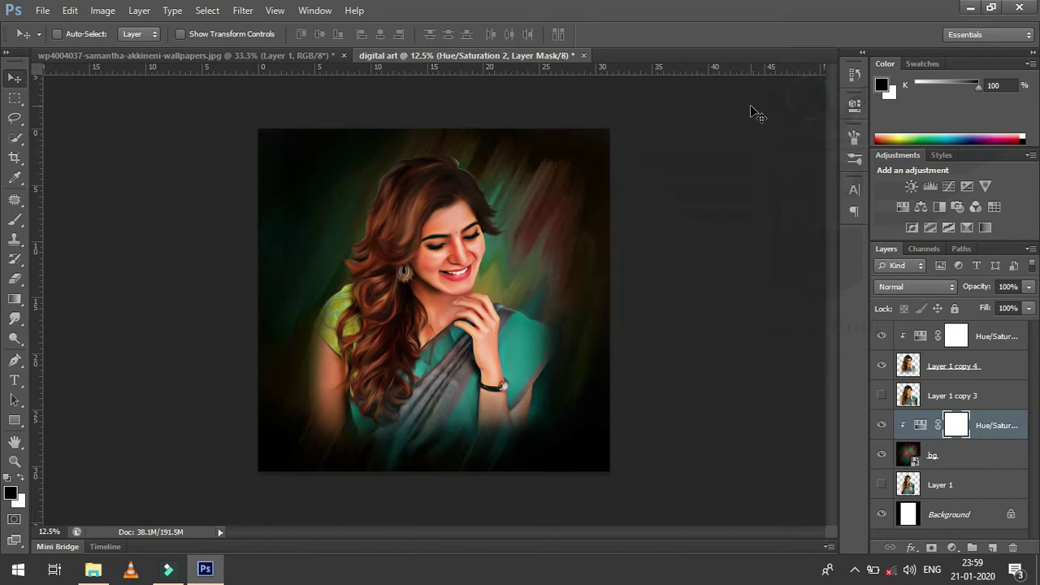
Clip the top Hue/Saturation layer to Layer 1 copy 4 and merge the two into one layer.
{"action": "key", "text": "ctrl+plus"}
{"action": "key", "text": "ctrl+plus"}
{"action": "key", "text": "ctrl+plus"}
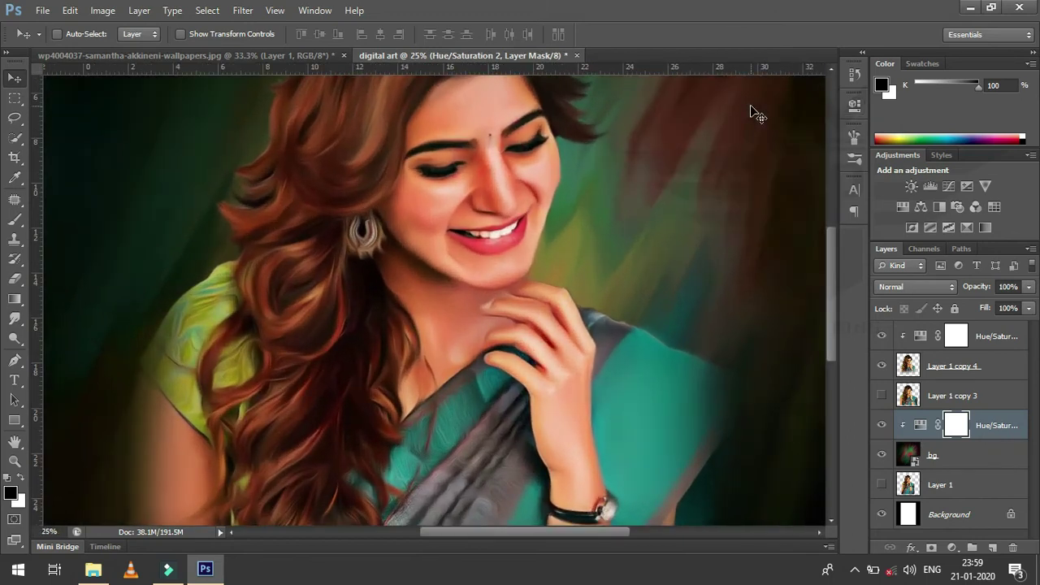
{"action": "left_click_drag", "start_coordinate": [829, 260], "coordinate": [831, 236]}
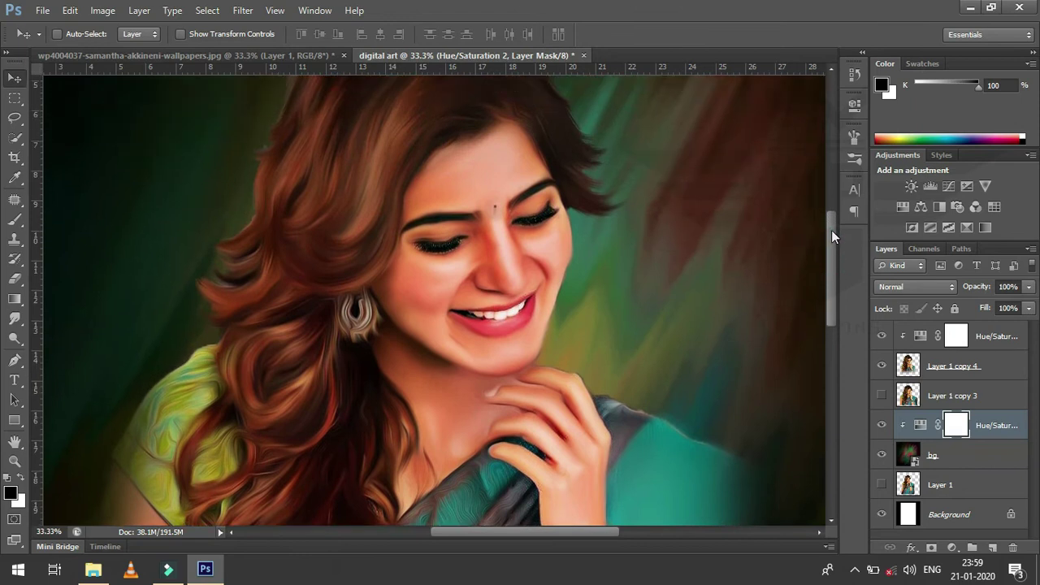
{"action": "key", "text": "ctrl+minus"}
{"action": "key", "text": "ctrl+minus"}
{"action": "key", "text": "ctrl+minus"}
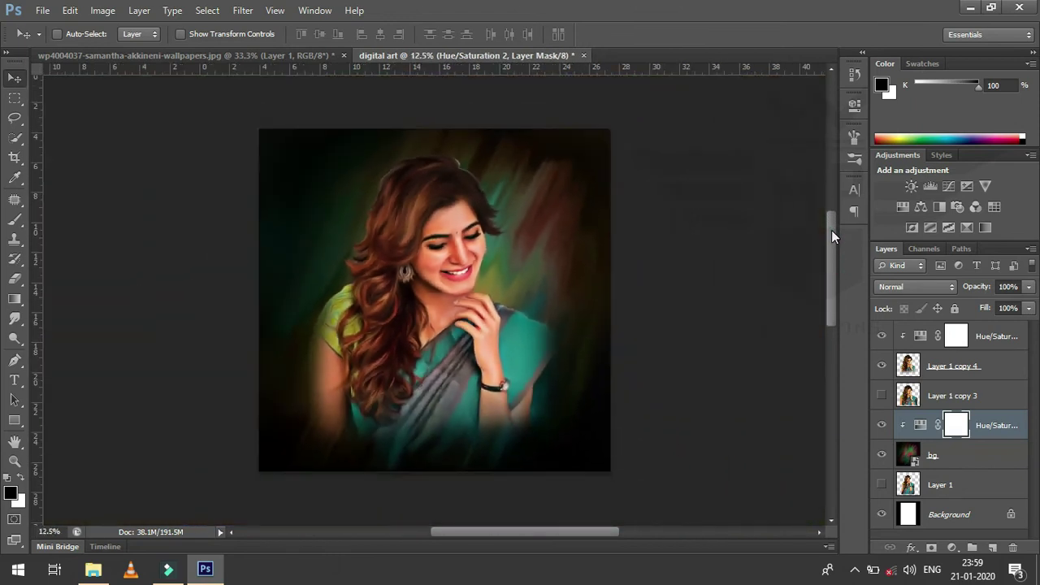
{"action": "left_click", "coordinate": [903, 329], "text": "alt"}
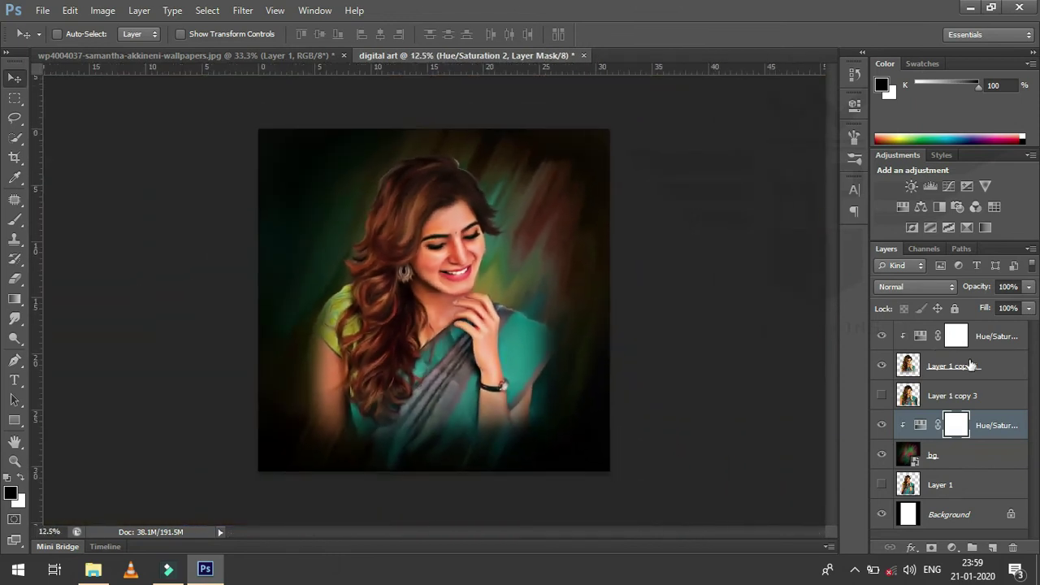
{"action": "left_click", "coordinate": [974, 366]}
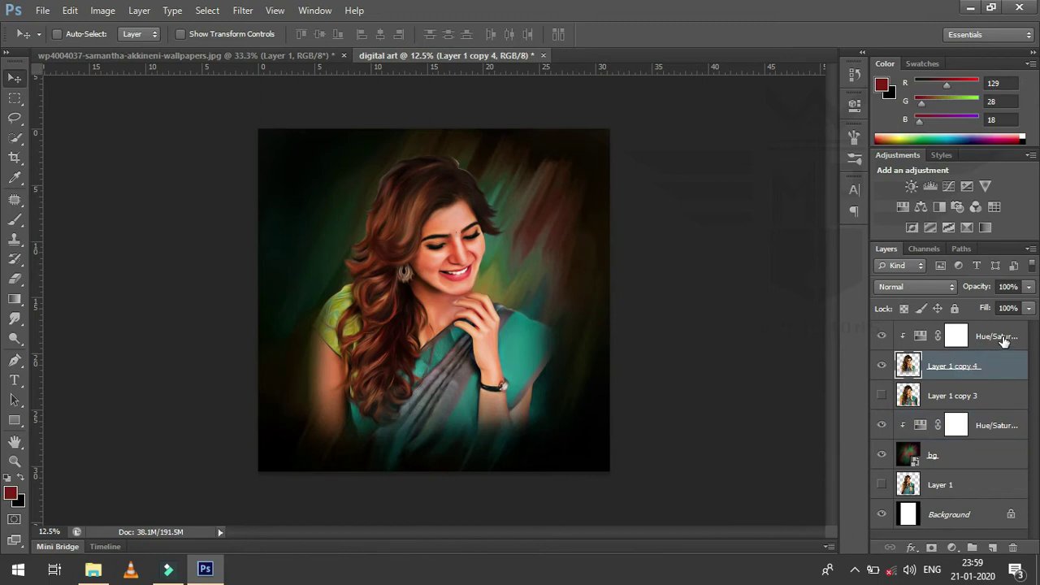
{"action": "left_click", "coordinate": [1003, 340], "text": "shift"}
{"action": "right_click", "coordinate": [1003, 339]}
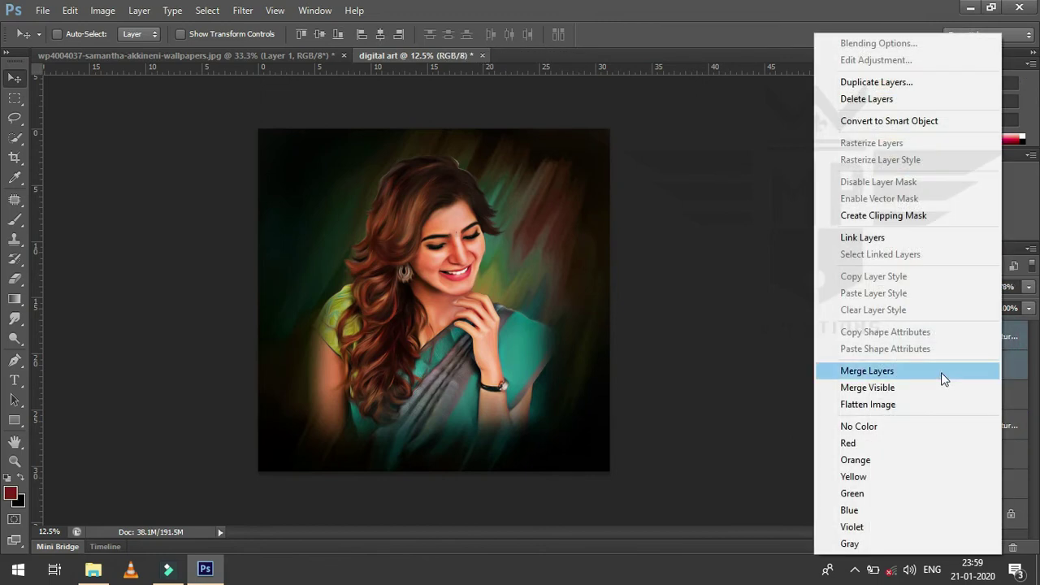
{"action": "left_click", "coordinate": [941, 372]}
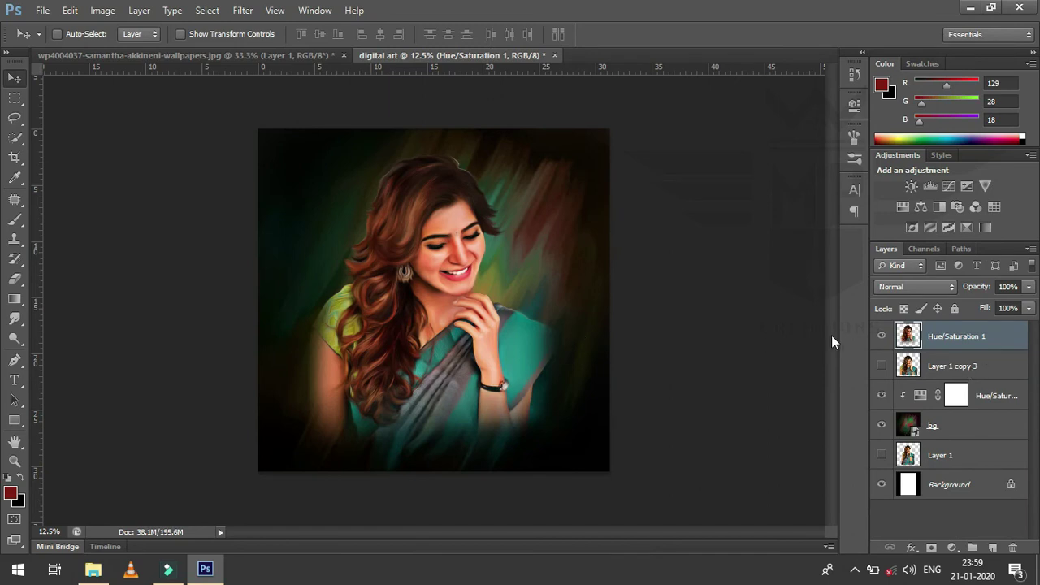
Select the Dodge tool, zoom in on the face, and shrink the soft brush to about 53 px.
{"action": "left_click", "coordinate": [14, 342]}
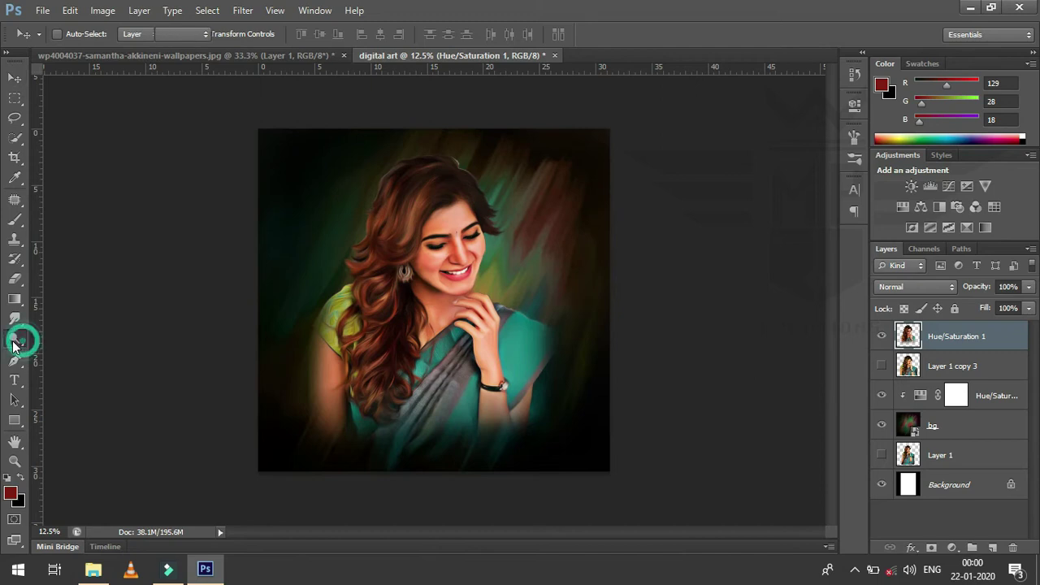
{"action": "key", "text": "ctrl+plus"}
{"action": "key", "text": "ctrl+plus"}
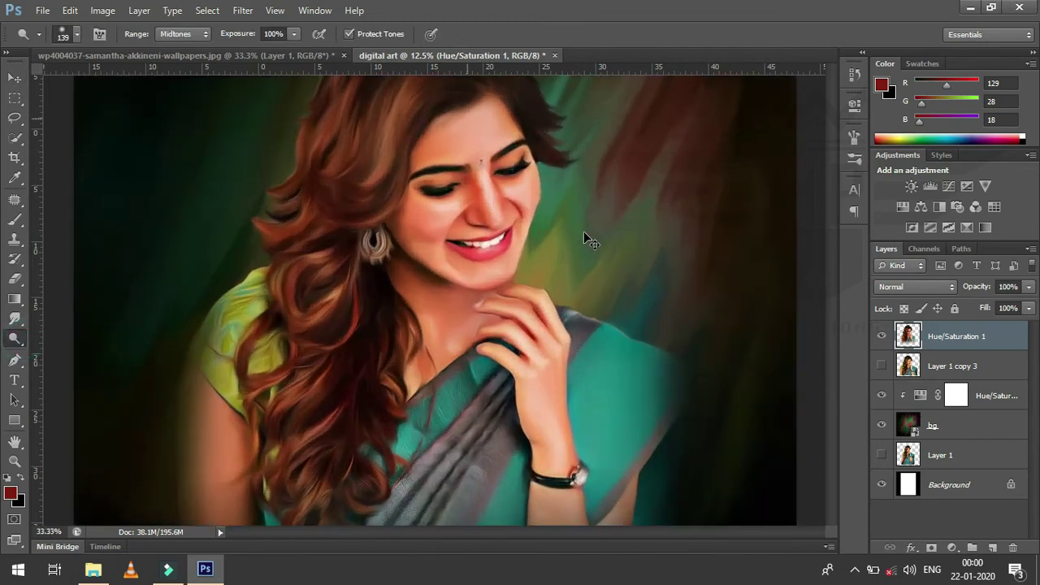
{"action": "key", "text": "ctrl+plus"}
{"action": "key", "text": "ctrl+plus"}
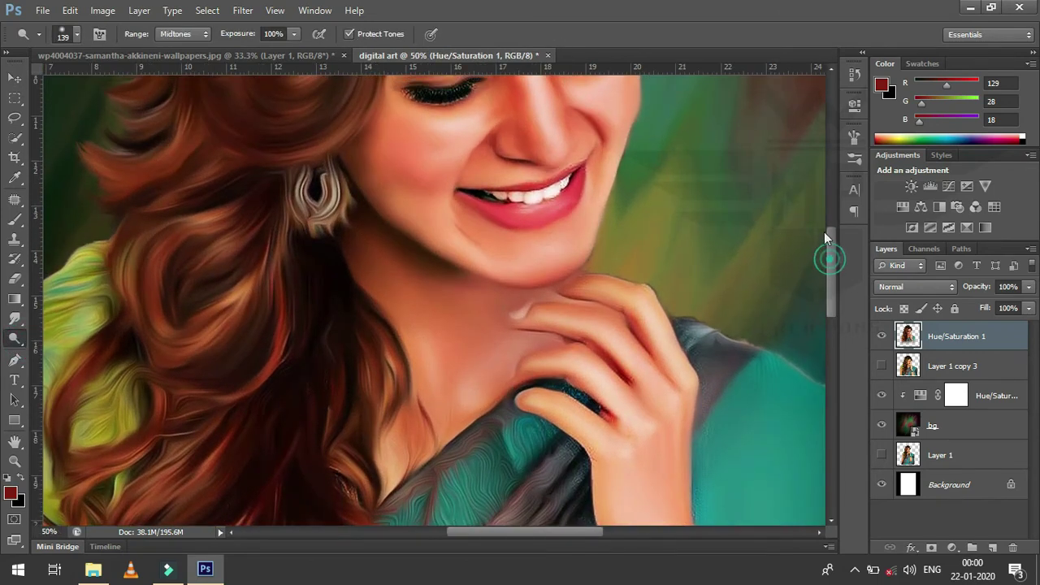
{"action": "left_click_drag", "start_coordinate": [830, 261], "coordinate": [827, 215]}
{"action": "left_click_drag", "start_coordinate": [530, 288], "coordinate": [545, 330]}
{"action": "key", "text": "ctrl+z"}
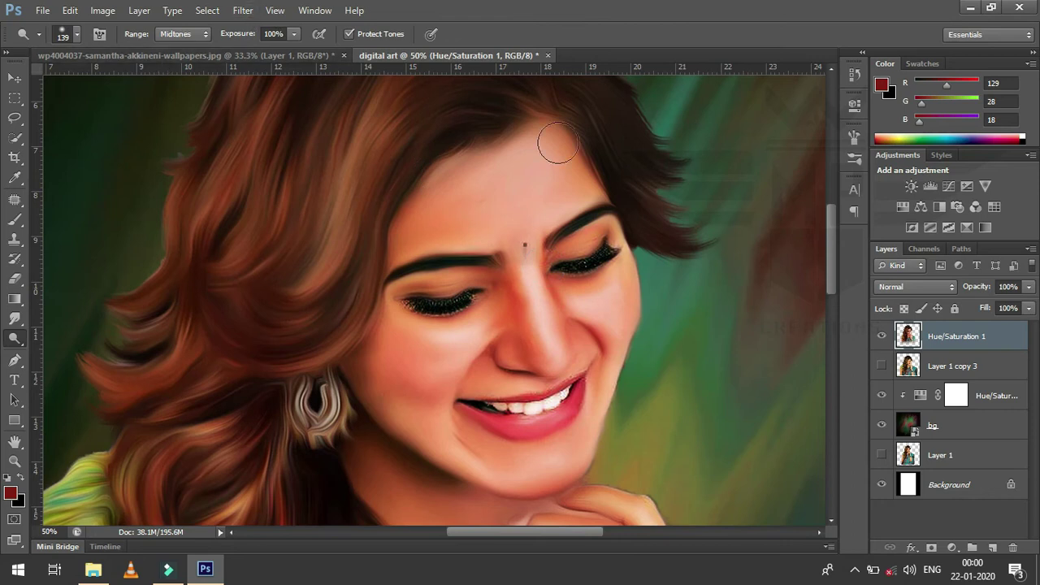
{"action": "right_click", "coordinate": [589, 270]}
{"action": "left_click_drag", "start_coordinate": [673, 309], "coordinate": [646, 305]}
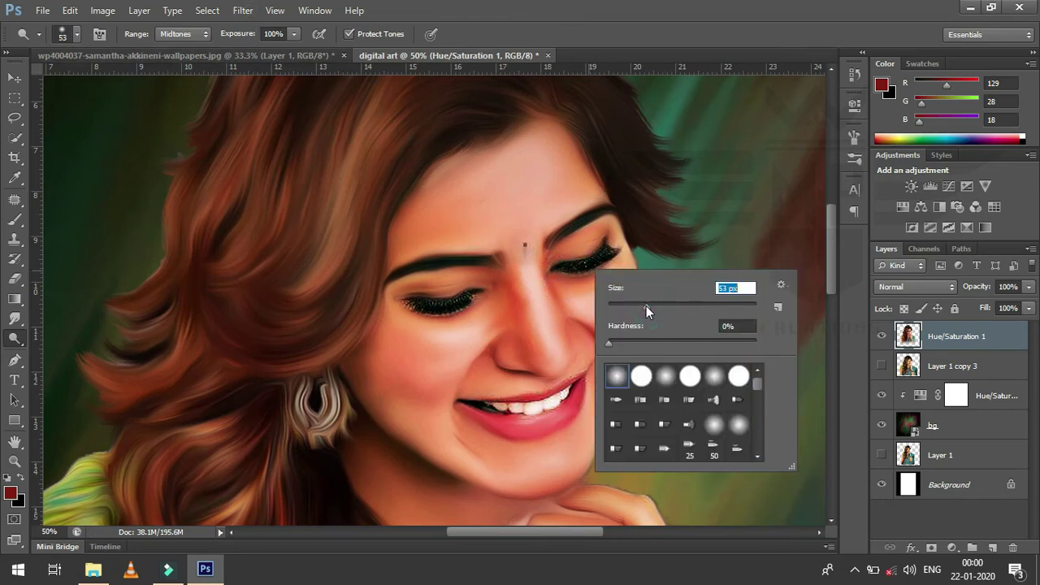
Dodge the nose from bridge to tip, above the inner eyebrow, and under both eyes.
{"action": "left_click_drag", "start_coordinate": [531, 278], "coordinate": [556, 358]}
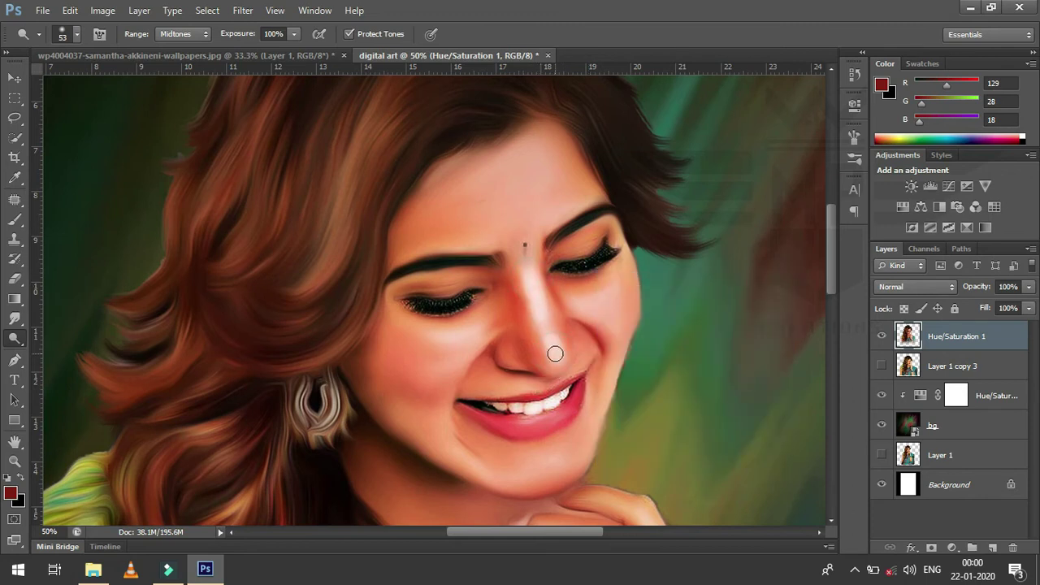
{"action": "left_click_drag", "start_coordinate": [538, 296], "coordinate": [555, 348]}
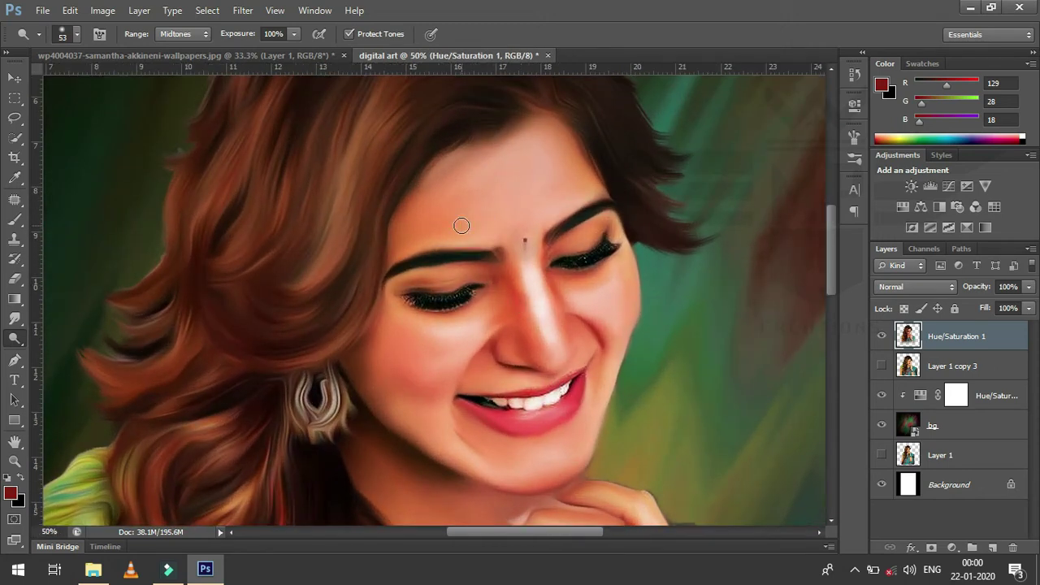
{"action": "left_click_drag", "start_coordinate": [472, 242], "coordinate": [437, 244]}
{"action": "left_click_drag", "start_coordinate": [411, 314], "coordinate": [472, 321]}
{"action": "left_click_drag", "start_coordinate": [588, 295], "coordinate": [618, 268]}
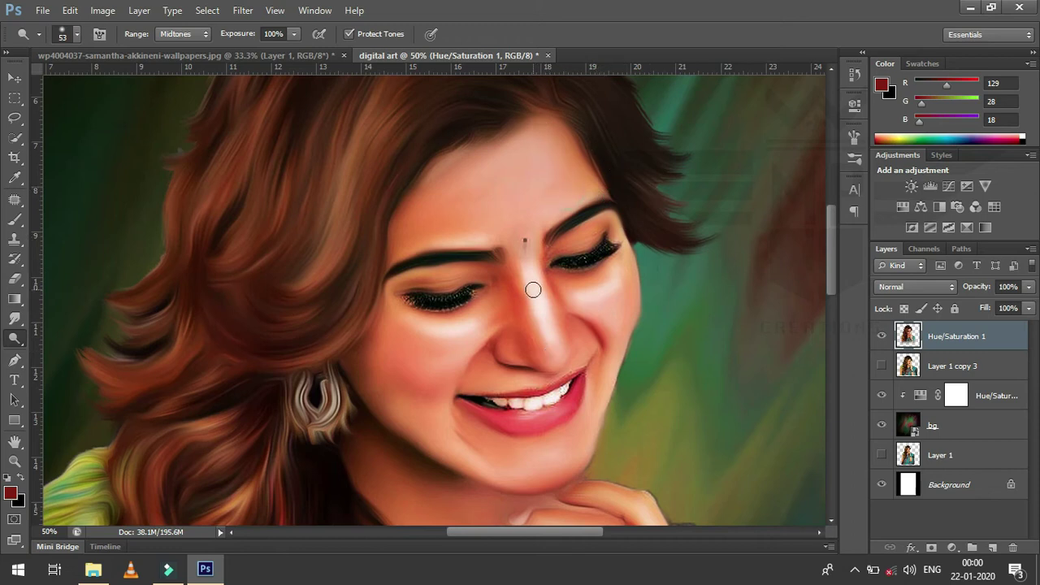
{"action": "right_click", "coordinate": [542, 429]}
Shrink the dodge brush to 13 px and lighten the fingers beneath the chin.
{"action": "left_click_drag", "start_coordinate": [591, 391], "coordinate": [570, 388]}
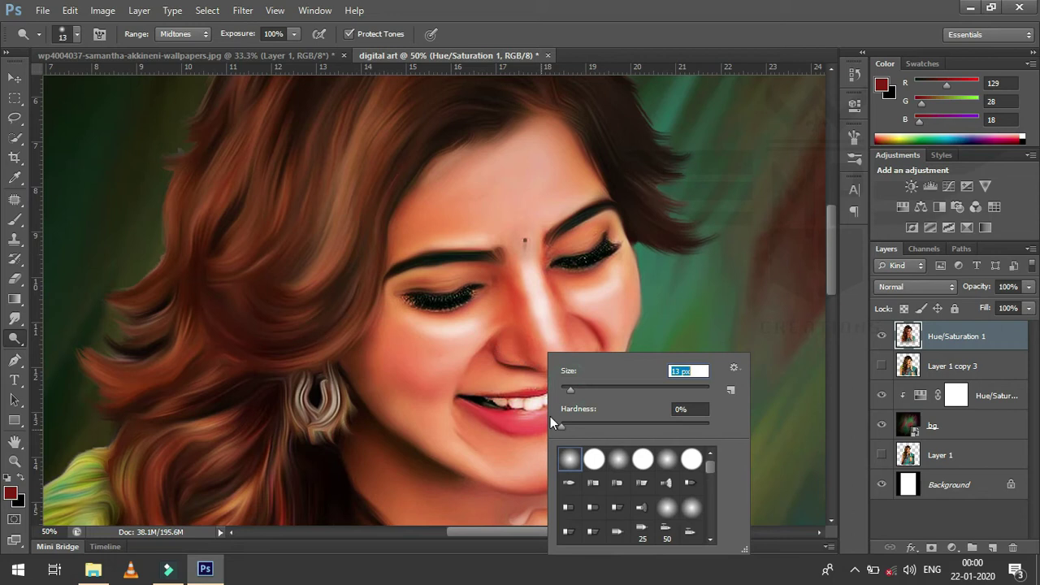
{"action": "key", "text": "Return"}
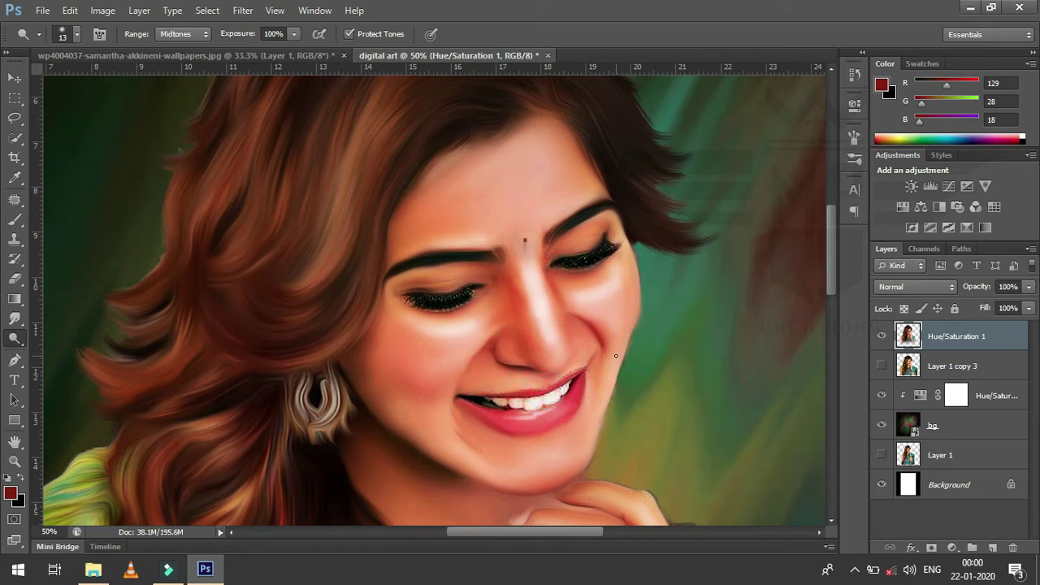
{"action": "key", "text": "ctrl+minus"}
{"action": "key", "text": "ctrl+minus"}
{"action": "key", "text": "ctrl+minus"}
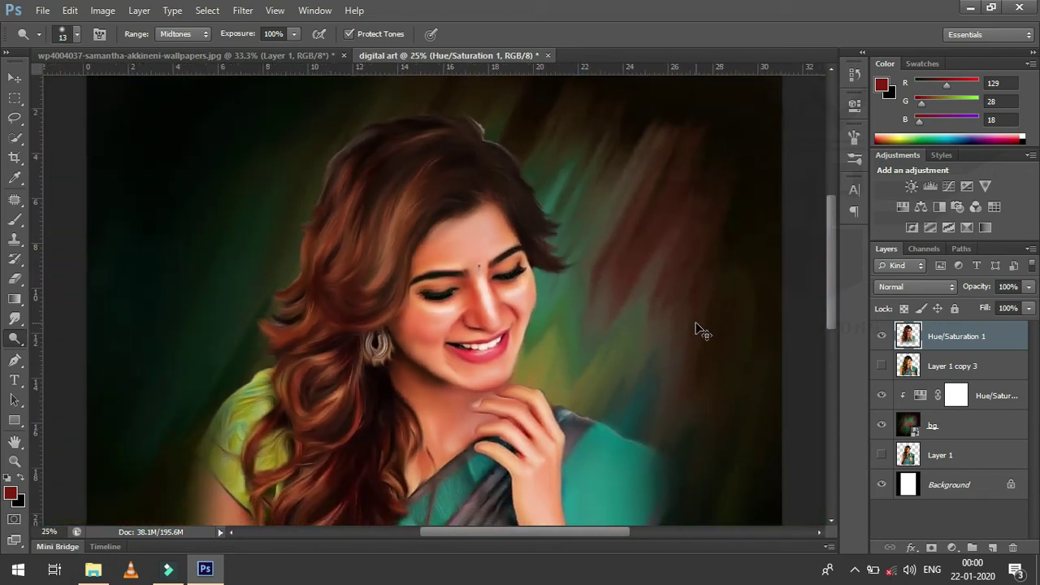
{"action": "key", "text": "ctrl+plus"}
{"action": "key", "text": "ctrl+plus"}
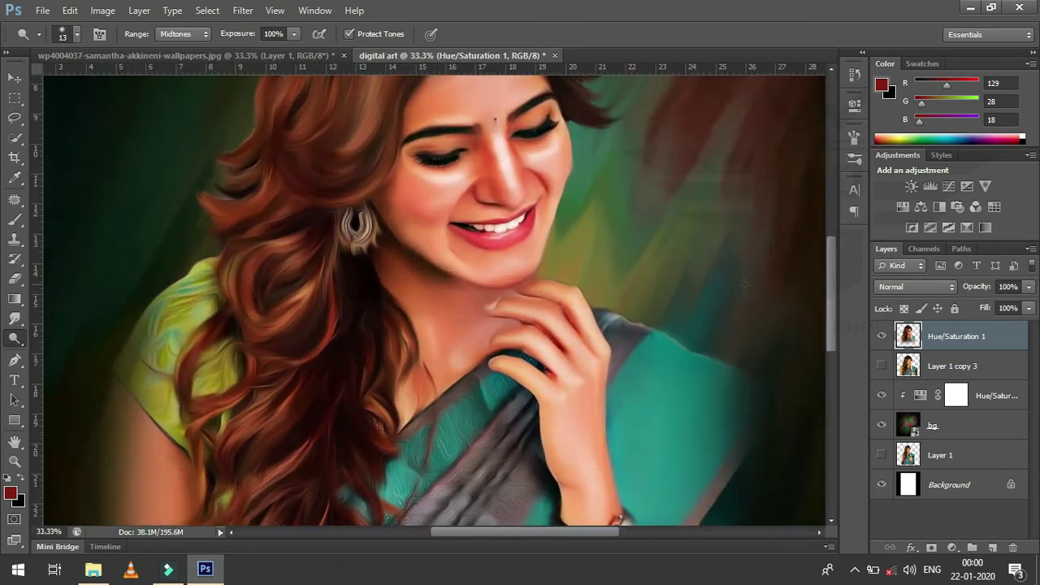
{"action": "left_click_drag", "start_coordinate": [829, 282], "coordinate": [826, 258]}
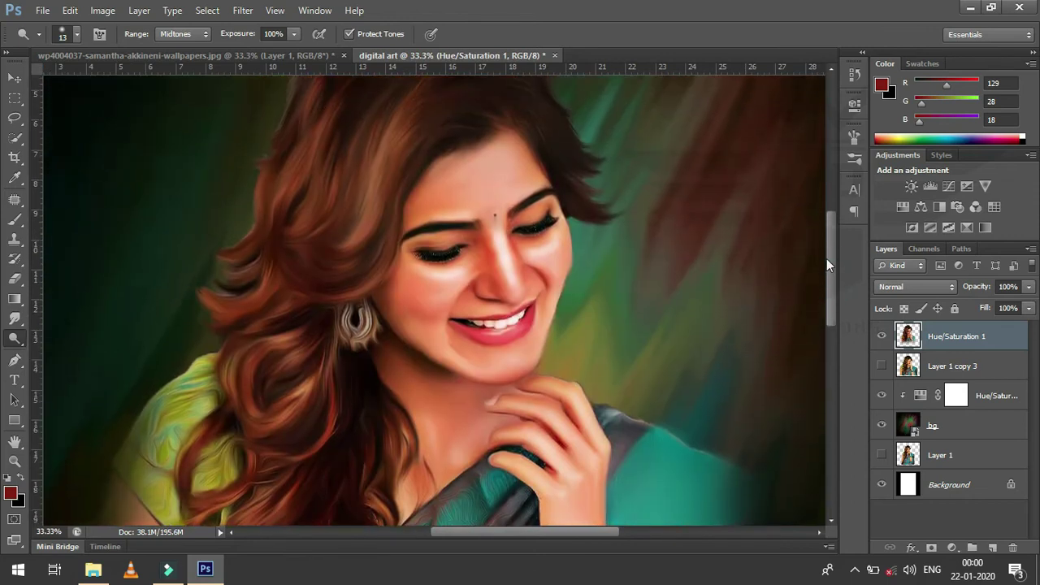
{"action": "key", "text": "ctrl+plus"}
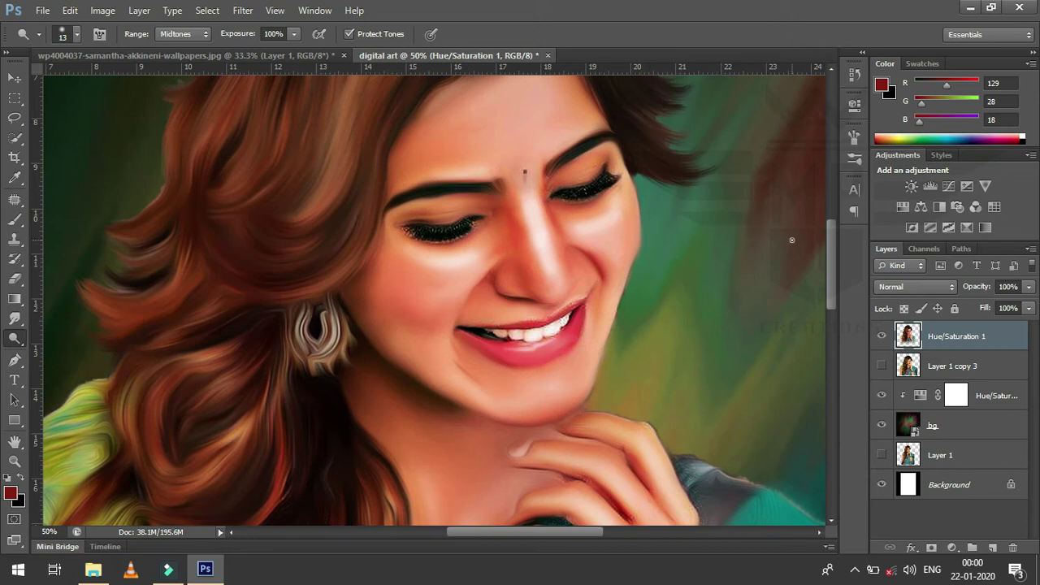
{"action": "key", "text": "ctrl+minus"}
{"action": "key", "text": "ctrl+minus"}
{"action": "key", "text": "ctrl+minus"}
{"action": "key", "text": "ctrl+minus"}
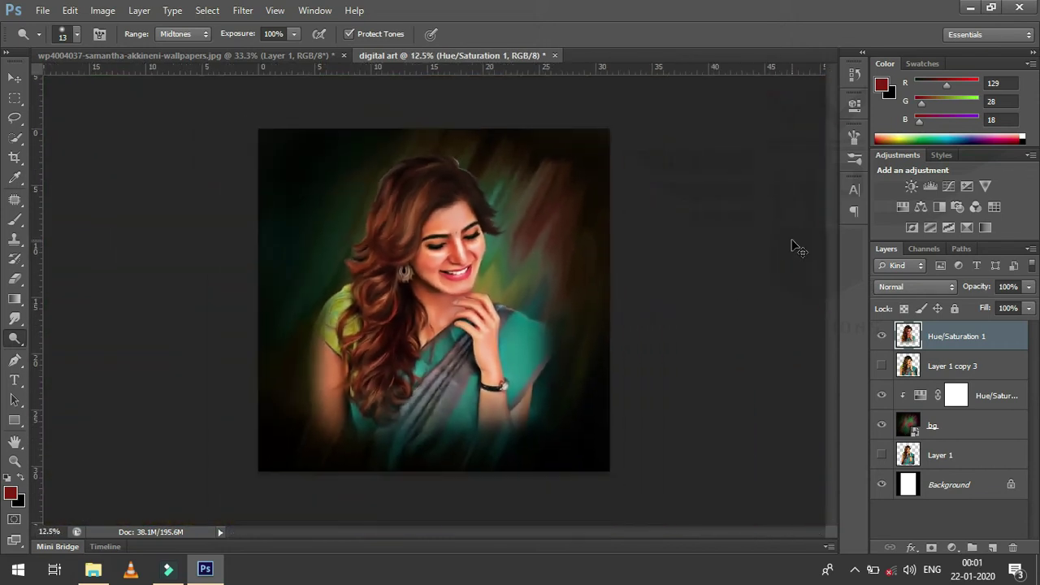
{"action": "key", "text": "ctrl+plus"}
{"action": "key", "text": "ctrl+plus"}
{"action": "key", "text": "ctrl+plus"}
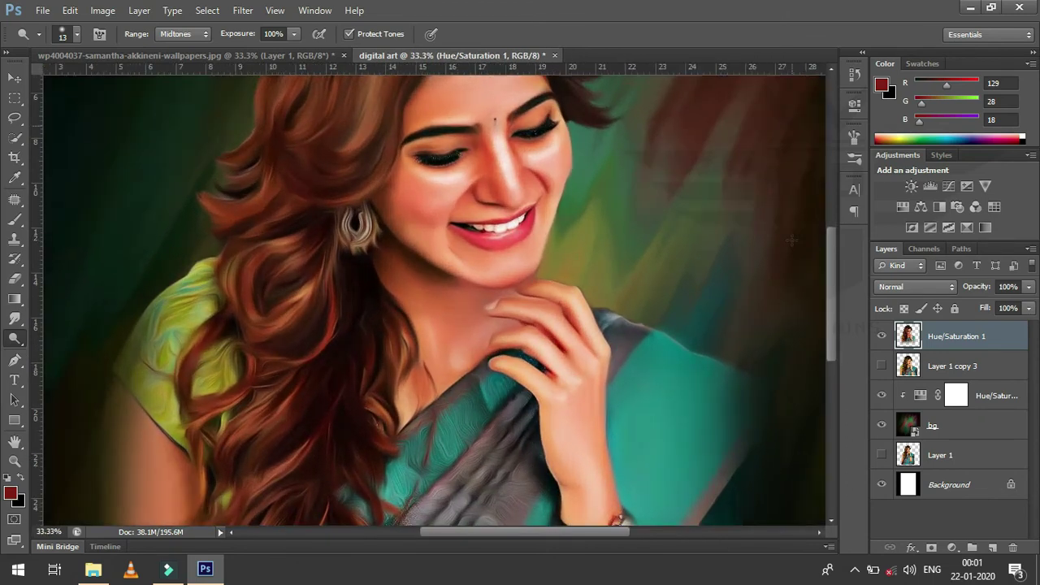
Enlarge the dodge brush to 33 px, then to 63 px.
{"action": "right_click", "coordinate": [537, 321]}
{"action": "left_click", "coordinate": [577, 356]}
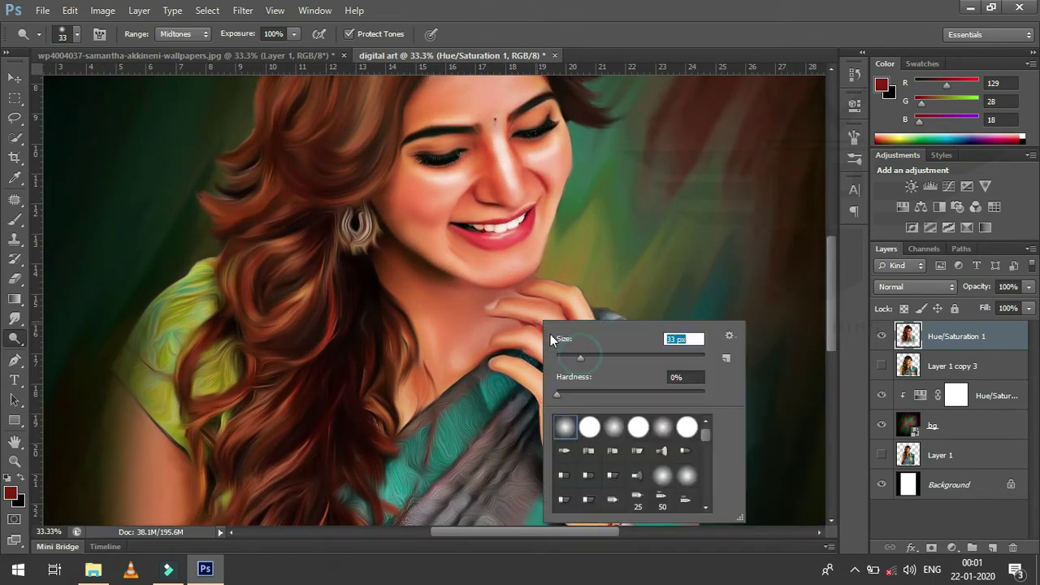
{"action": "left_click", "coordinate": [515, 311]}
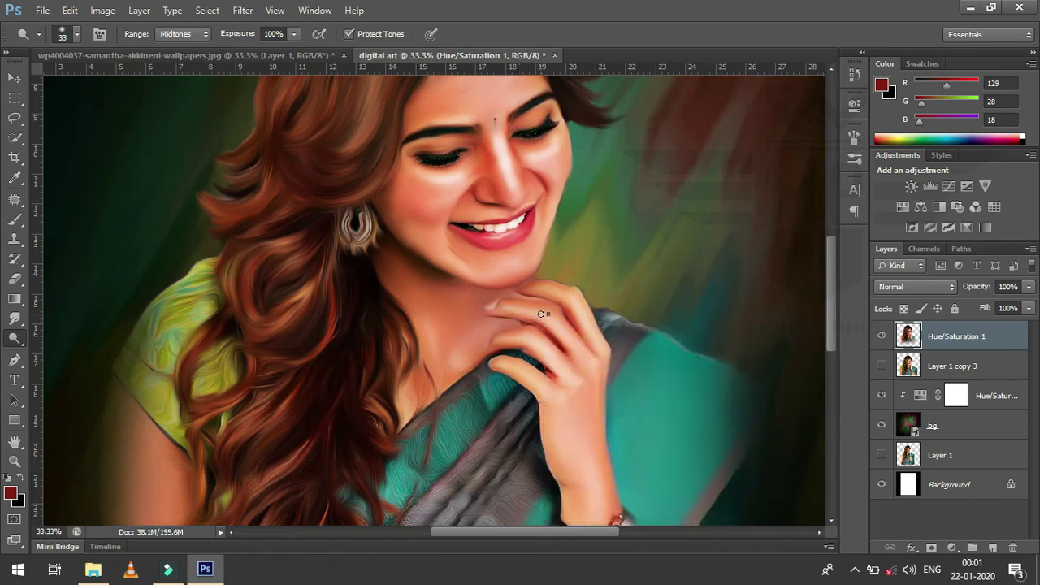
{"action": "right_click", "coordinate": [545, 316]}
{"action": "left_click", "coordinate": [606, 350]}
{"action": "left_click", "coordinate": [511, 310]}
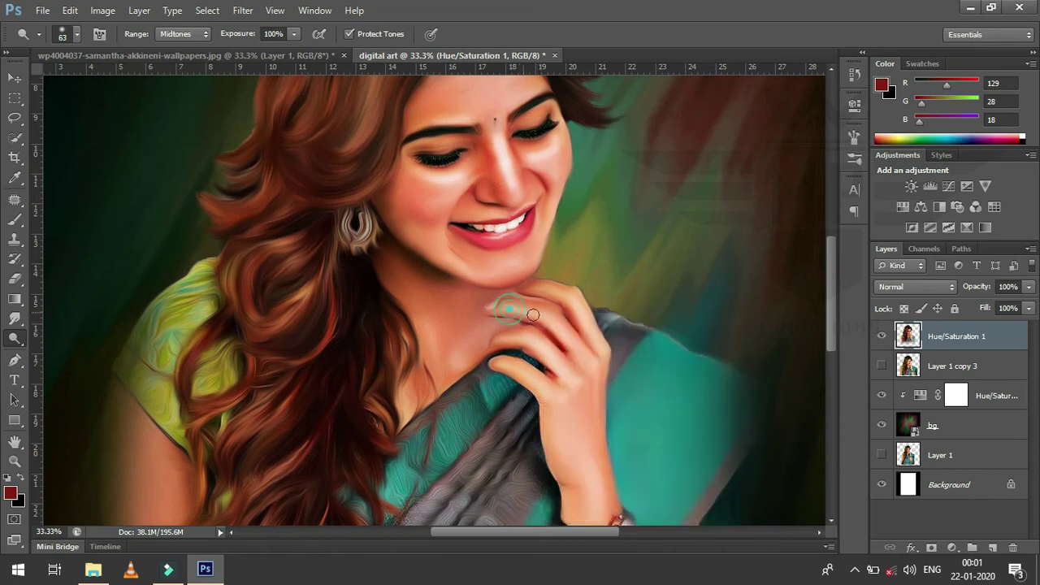
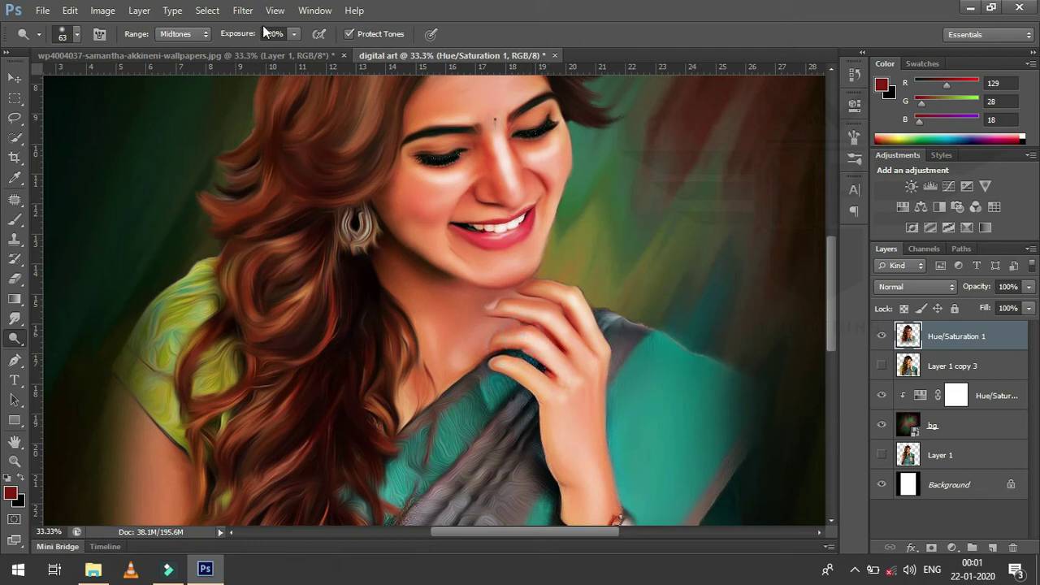
Set the Dodge range to Shadows and lighten the jaw by the earring, right jawline and fingertops.
{"action": "left_click", "coordinate": [207, 34]}
{"action": "left_click", "coordinate": [175, 47]}
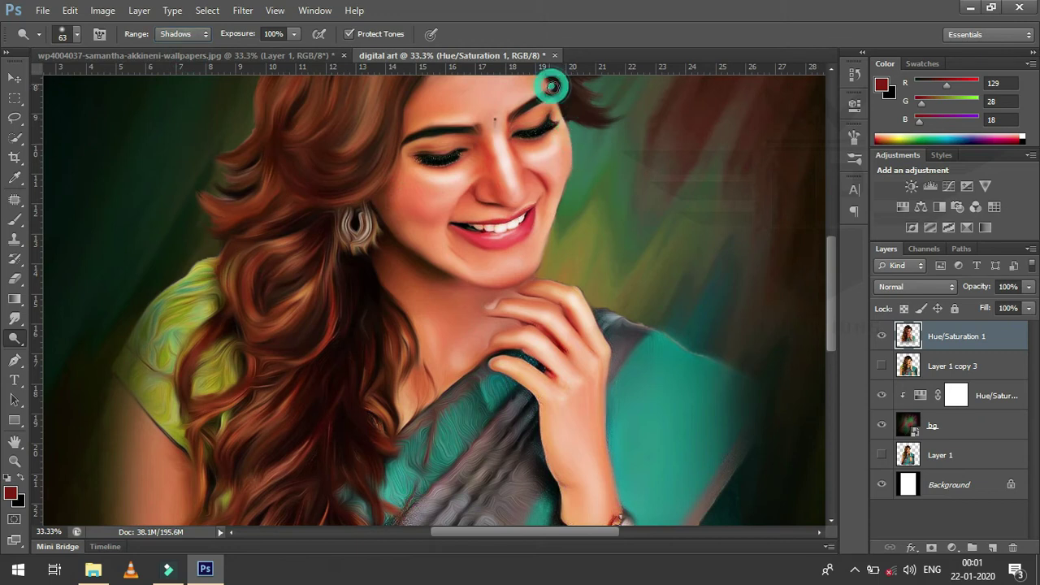
{"action": "mouse_move", "coordinate": [417, 248]}
{"action": "left_mouse_down"}
{"action": "mouse_move", "coordinate": [407, 232]}
{"action": "mouse_move", "coordinate": [450, 265]}
{"action": "mouse_move", "coordinate": [380, 216]}
{"action": "left_mouse_up"}
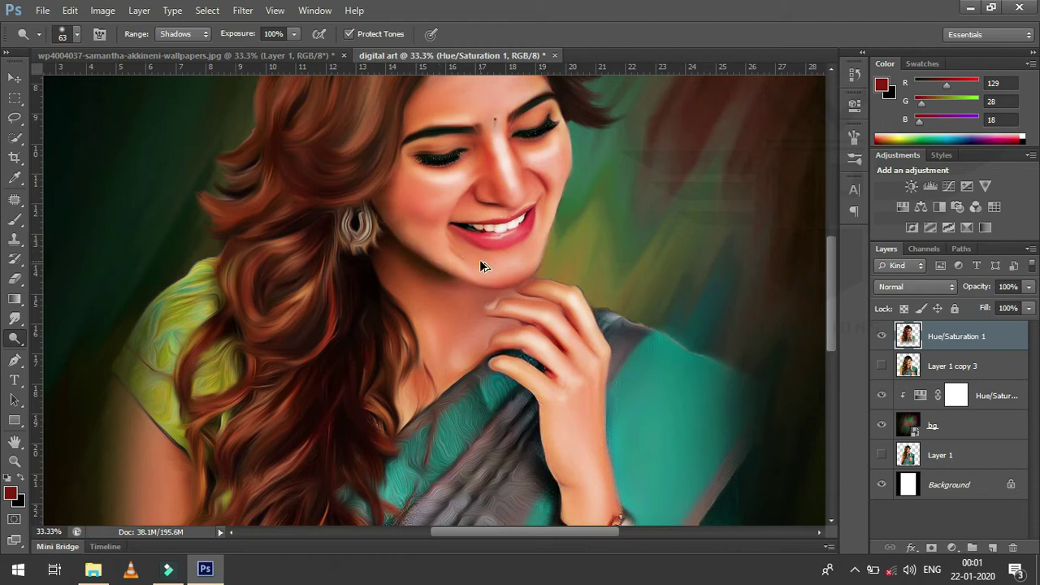
{"action": "left_click_drag", "start_coordinate": [550, 238], "coordinate": [566, 189]}
{"action": "left_click_drag", "start_coordinate": [551, 285], "coordinate": [585, 284]}
Enlarge the dodge brush to 116 px and brighten the wrist and watch area.
{"action": "key", "text": "ctrl+minus"}
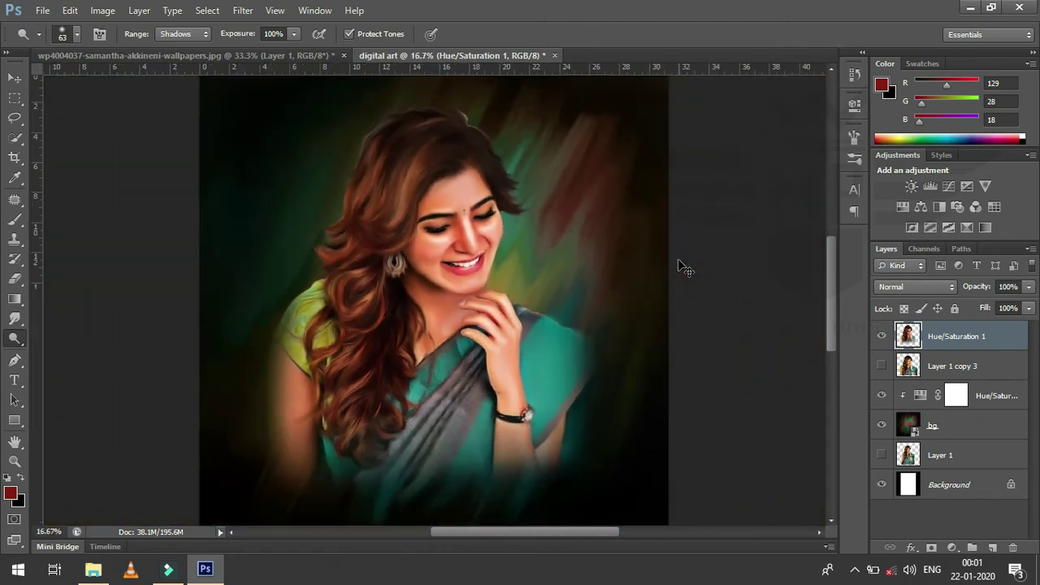
{"action": "right_click", "coordinate": [548, 368]}
{"action": "left_click_drag", "start_coordinate": [597, 383], "coordinate": [648, 391]}
{"action": "key", "text": "Return"}
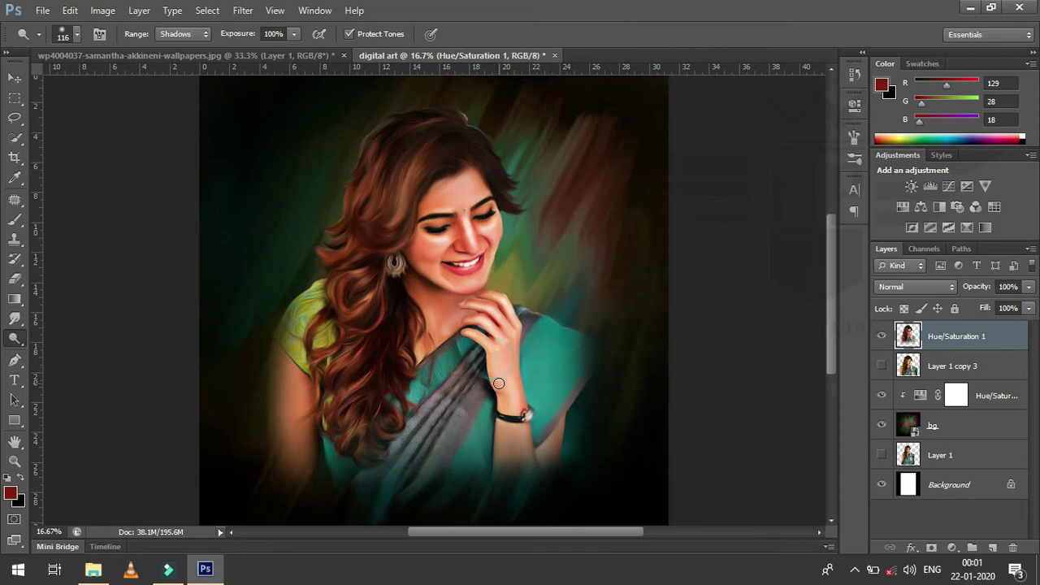
{"action": "left_click_drag", "start_coordinate": [498, 387], "coordinate": [508, 411]}
{"action": "scroll", "coordinate": [832, 305], "scroll_direction": "up", "scroll_amount": 2}
{"action": "scroll", "coordinate": [831, 302], "scroll_direction": "up", "scroll_amount": 2}
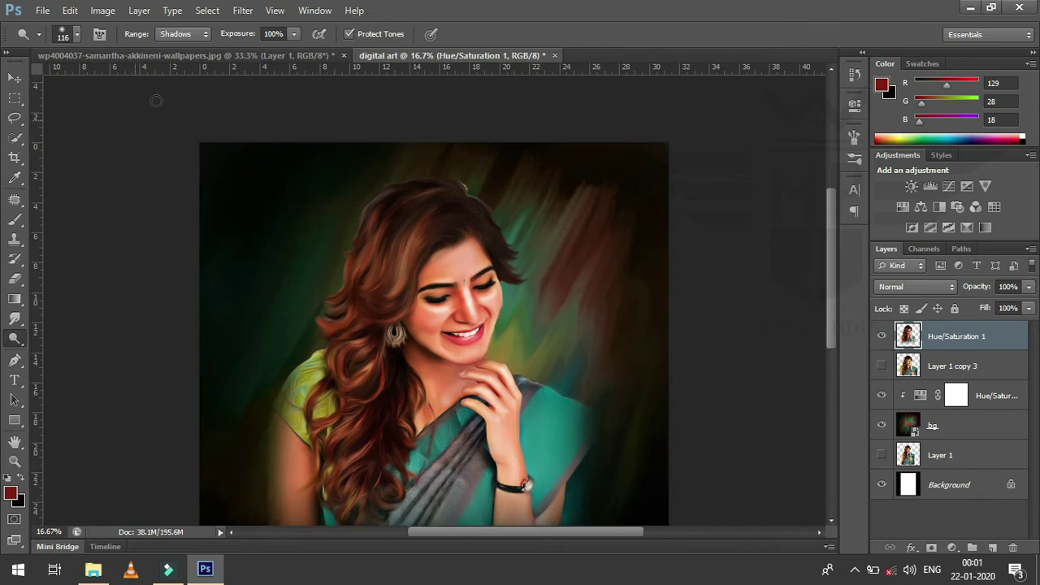
{"action": "left_click", "coordinate": [199, 35]}
{"action": "left_click", "coordinate": [199, 35]}
{"action": "right_click", "coordinate": [15, 339]}
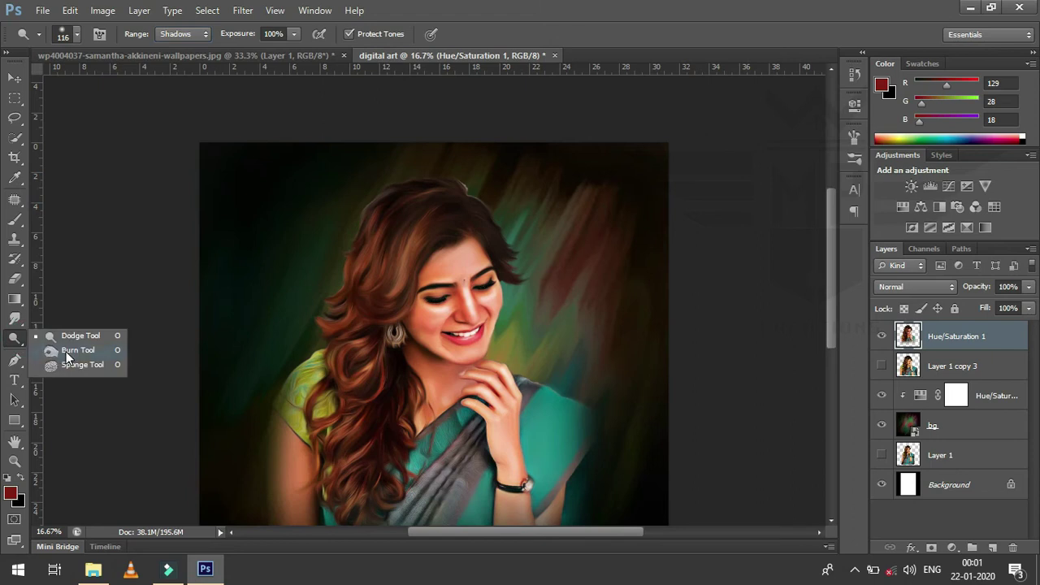
With the Burn Tool at 114 px, darken highlights along the hair's right edge and around the earring.
{"action": "left_click", "coordinate": [67, 355]}
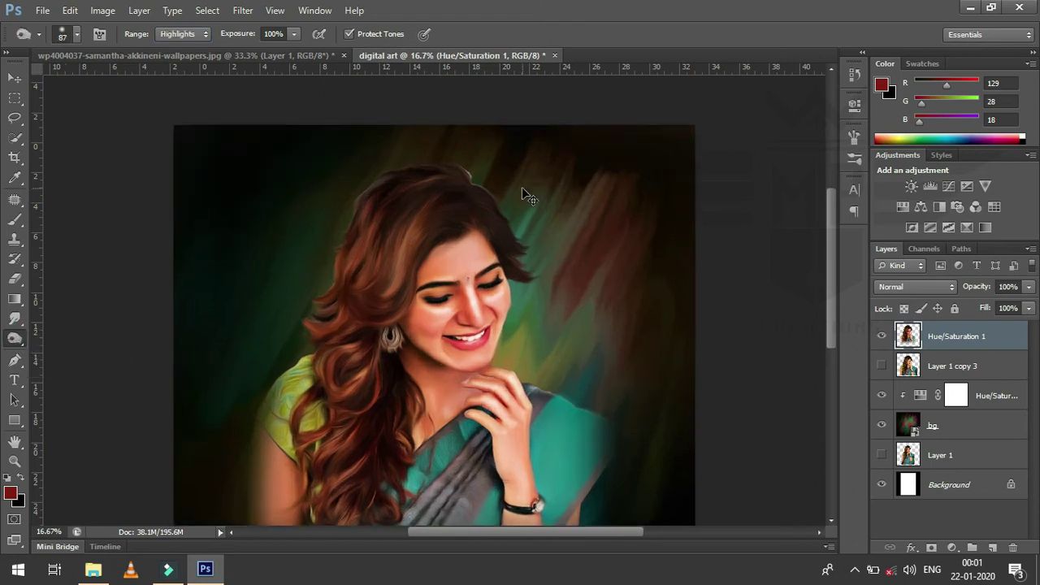
{"action": "key", "text": "ctrl+plus"}
{"action": "key", "text": "ctrl+plus"}
{"action": "right_click", "coordinate": [601, 207]}
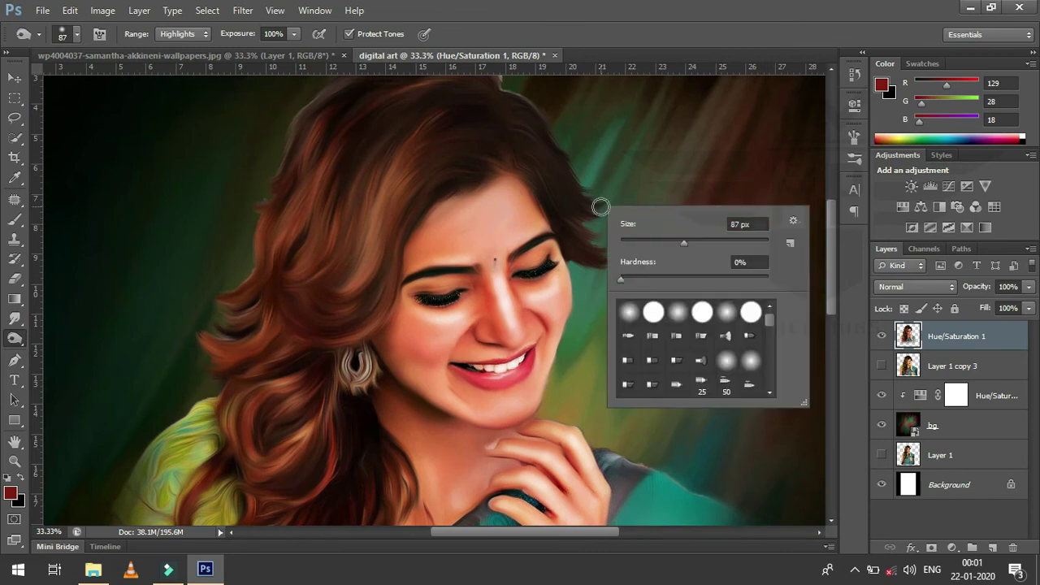
{"action": "left_click_drag", "start_coordinate": [680, 243], "coordinate": [700, 245]}
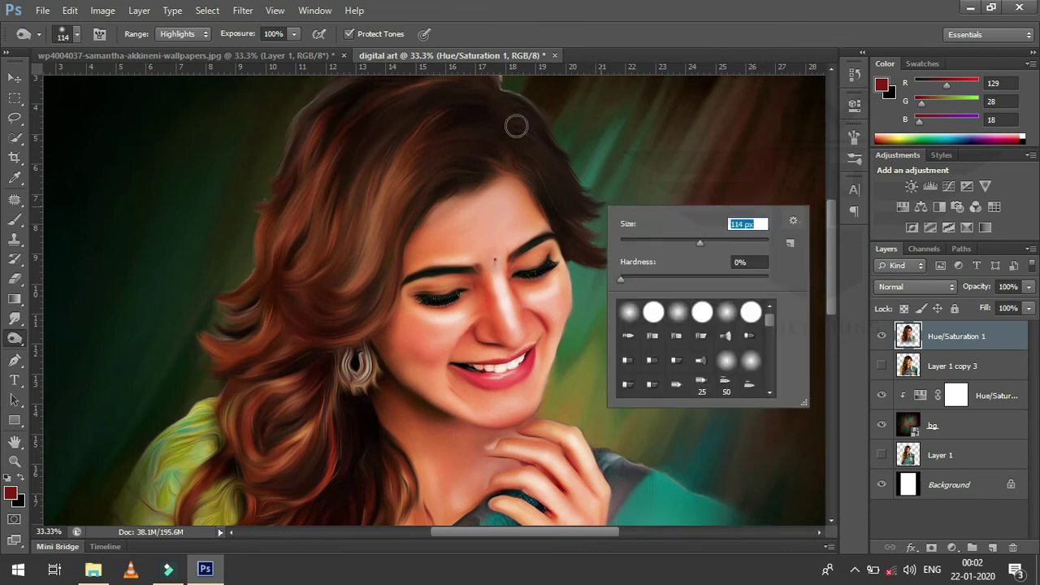
{"action": "left_click", "coordinate": [533, 107]}
{"action": "left_click_drag", "start_coordinate": [533, 108], "coordinate": [578, 312]}
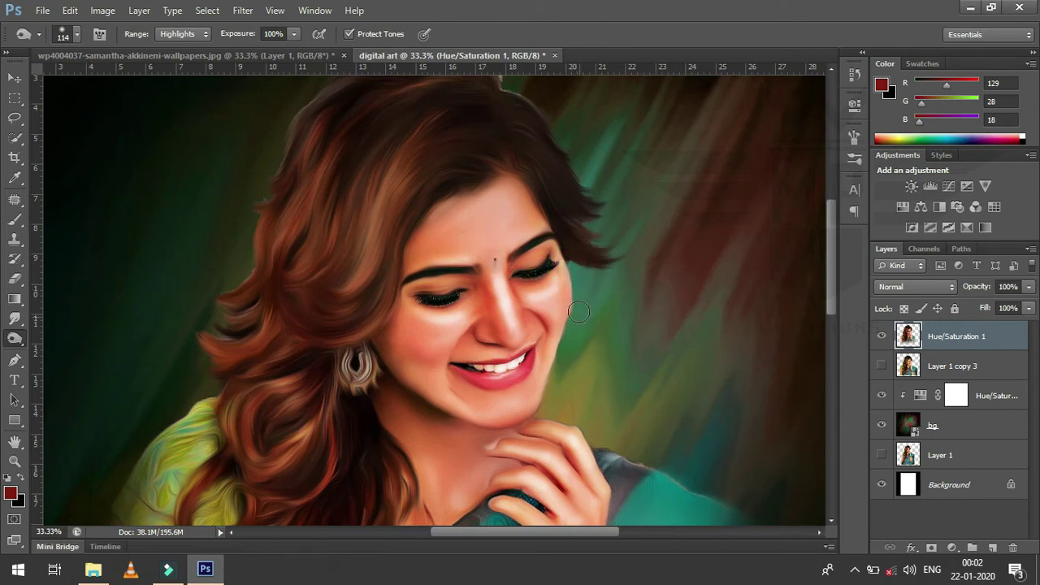
{"action": "left_click_drag", "start_coordinate": [371, 376], "coordinate": [383, 377]}
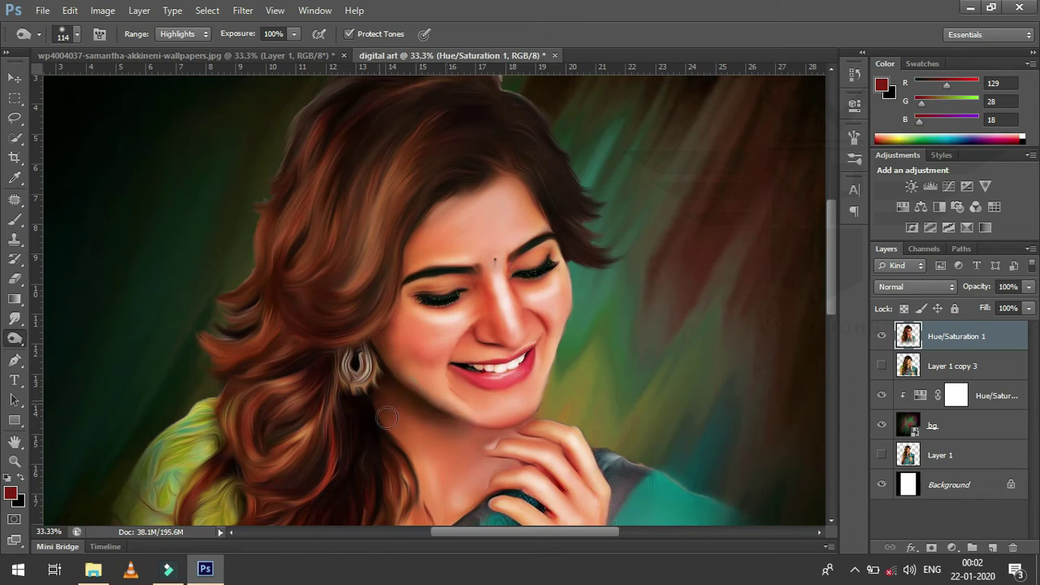
{"action": "key", "text": "ctrl+minus"}
{"action": "key", "text": "ctrl+minus"}
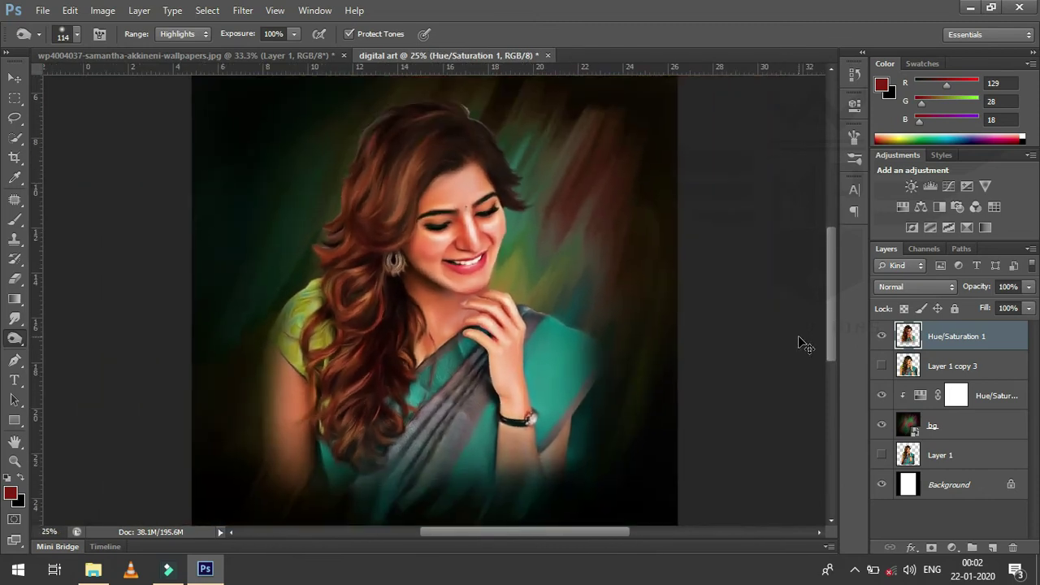
{"action": "key", "text": "ctrl+plus"}
Restrict burning to Shadows, darken the hair's left edge, and enlarge the brush to 236 px.
{"action": "left_click", "coordinate": [204, 35]}
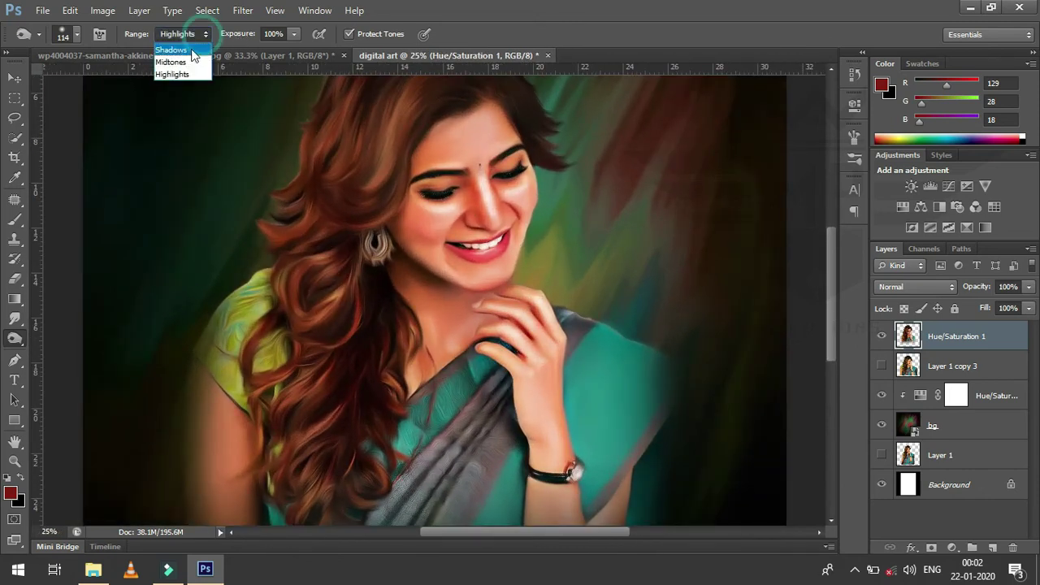
{"action": "left_click", "coordinate": [172, 48]}
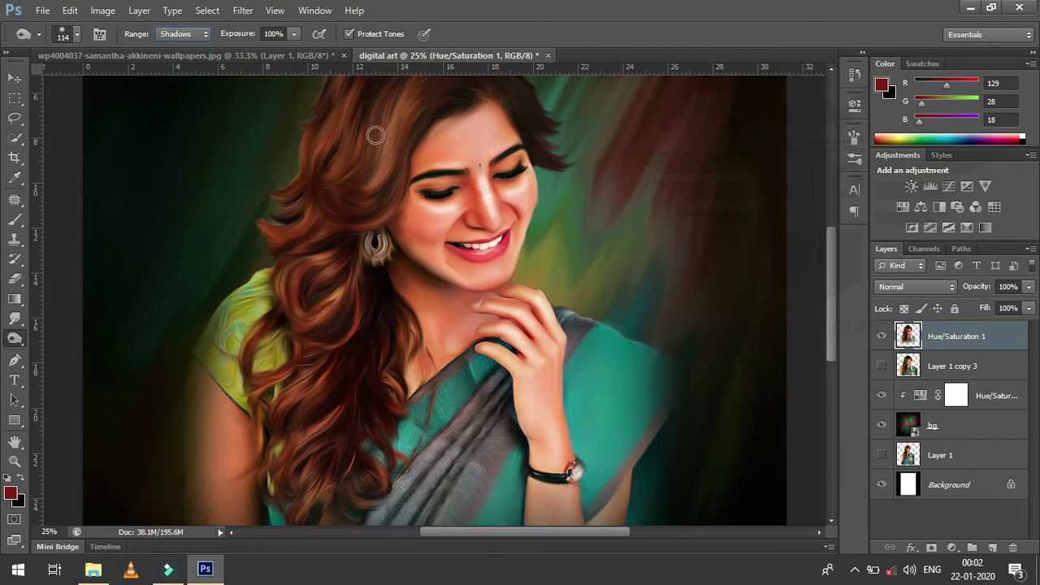
{"action": "left_click_drag", "start_coordinate": [300, 168], "coordinate": [275, 197]}
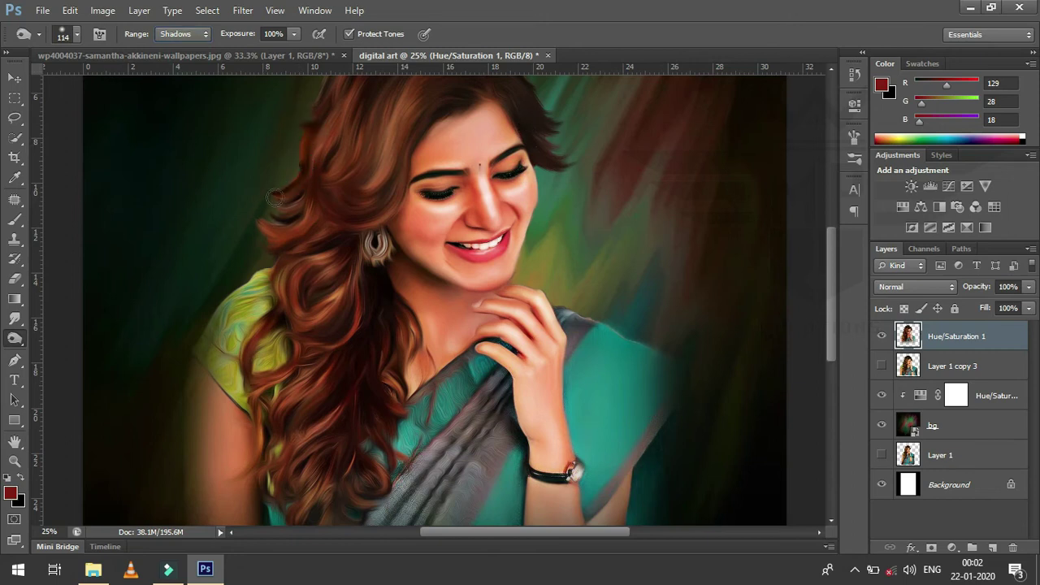
{"action": "key", "text": "ctrl+minus"}
{"action": "right_click", "coordinate": [318, 242]}
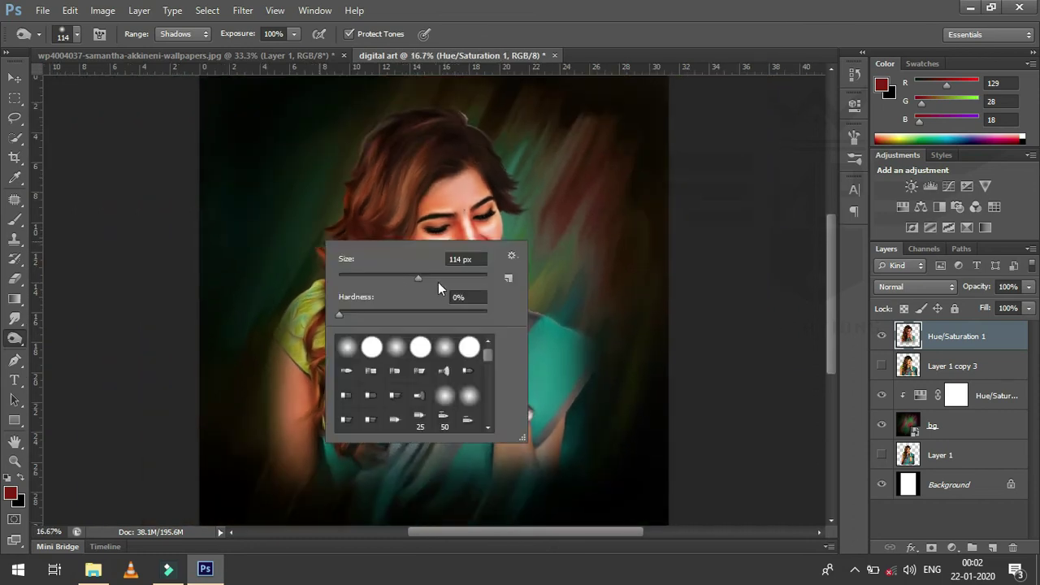
{"action": "left_click", "coordinate": [411, 108]}
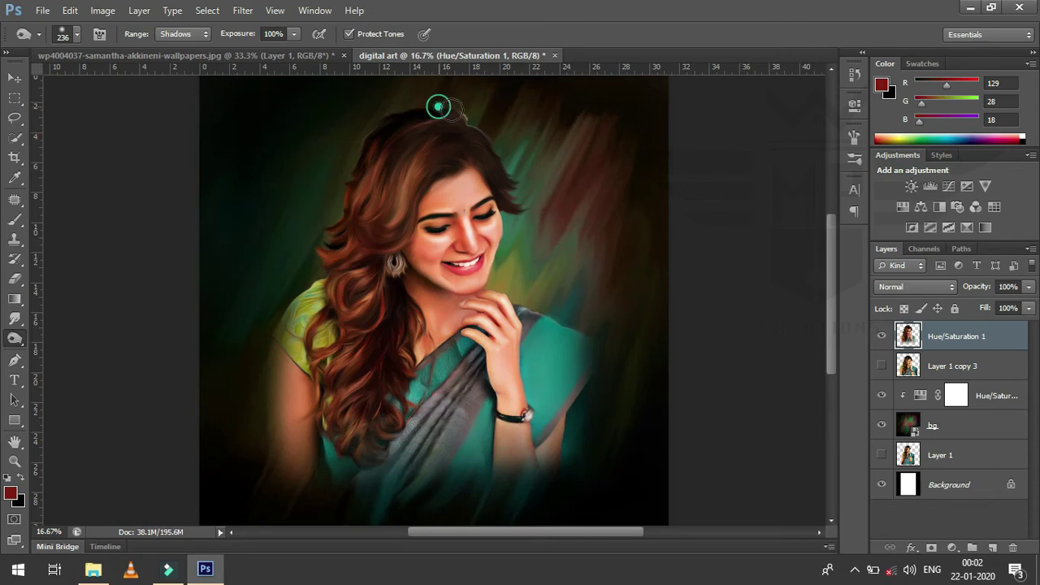
Darken the top of the head, the area near the cheek and the right shoulder edge.
{"action": "left_click_drag", "start_coordinate": [468, 121], "coordinate": [522, 157]}
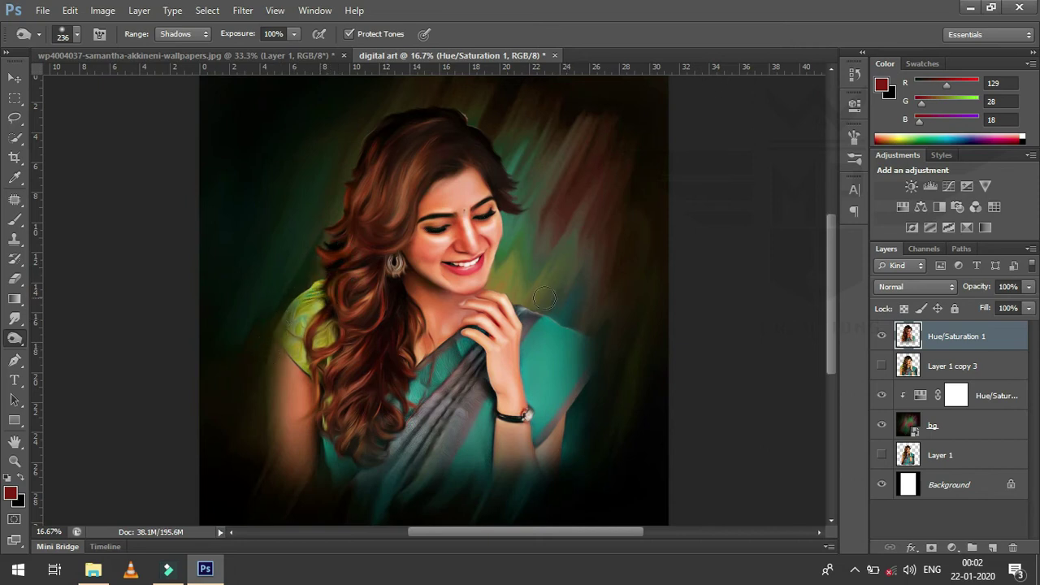
{"action": "left_click_drag", "start_coordinate": [542, 306], "coordinate": [547, 317]}
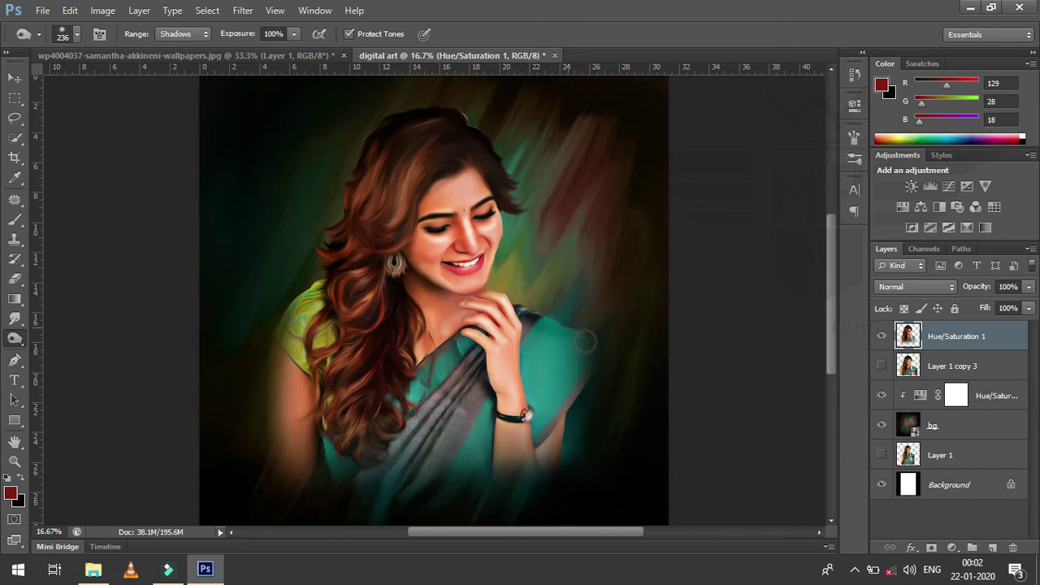
{"action": "left_click_drag", "start_coordinate": [501, 268], "coordinate": [502, 254]}
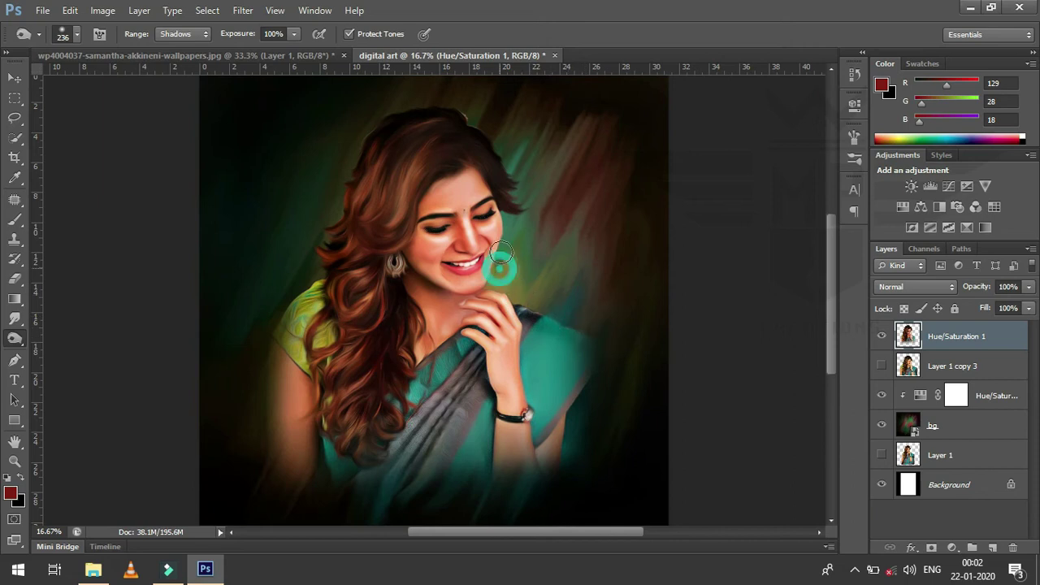
{"action": "left_click", "coordinate": [515, 299]}
{"action": "left_click_drag", "start_coordinate": [553, 317], "coordinate": [581, 337]}
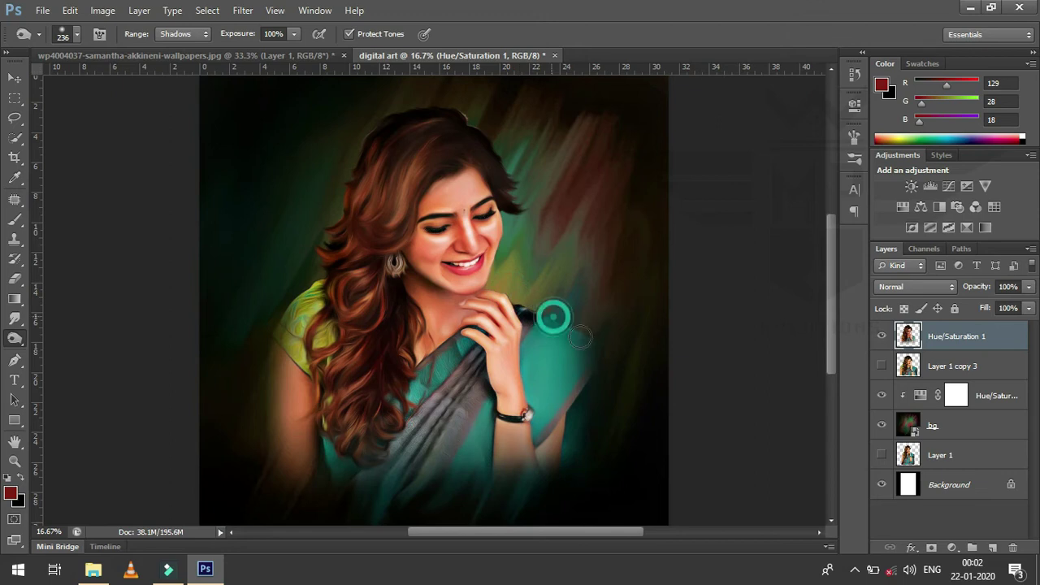
{"action": "left_click_drag", "start_coordinate": [582, 398], "coordinate": [585, 455]}
Darken the left shoulder, the lower hair strands and the top of the hair.
{"action": "left_click_drag", "start_coordinate": [261, 379], "coordinate": [272, 432]}
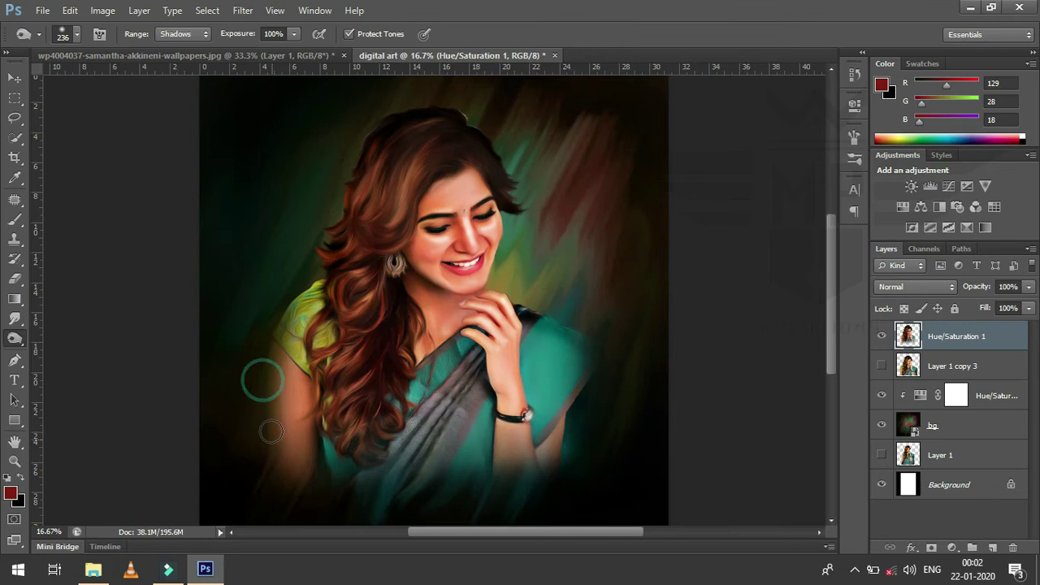
{"action": "left_click_drag", "start_coordinate": [260, 370], "coordinate": [266, 340]}
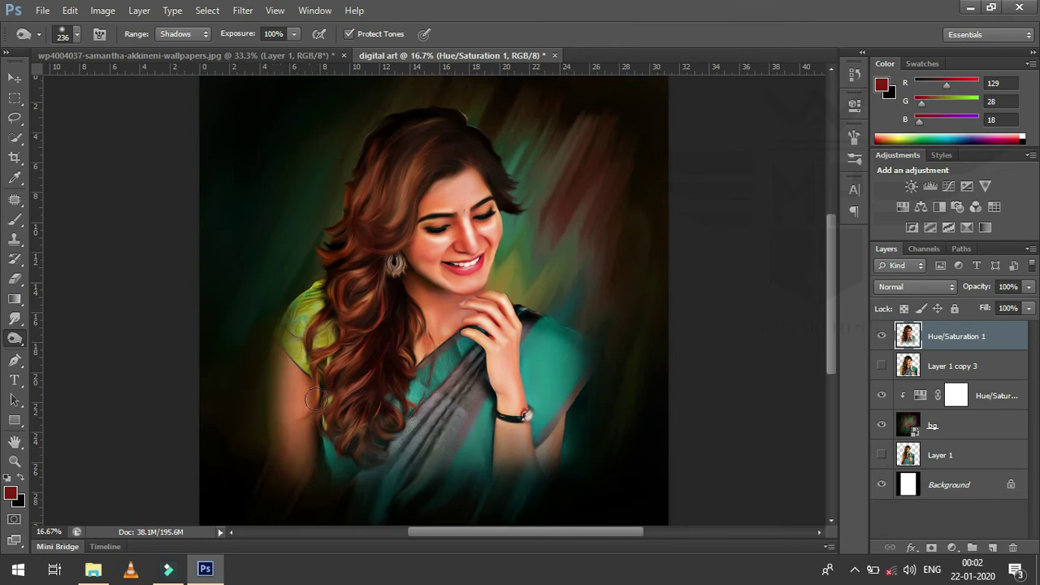
{"action": "left_click_drag", "start_coordinate": [332, 434], "coordinate": [311, 368]}
{"action": "left_click_drag", "start_coordinate": [367, 122], "coordinate": [399, 105]}
Reduce the burn brush to 156 px and reframe the view at 25%.
{"action": "right_click", "coordinate": [571, 159]}
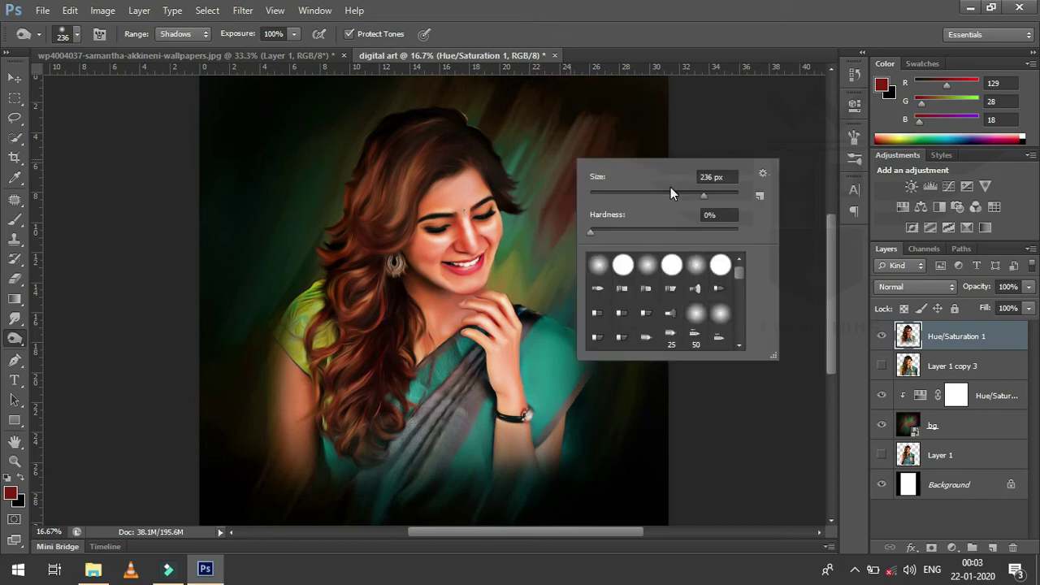
{"action": "left_click", "coordinate": [670, 194]}
{"action": "key", "text": "Return"}
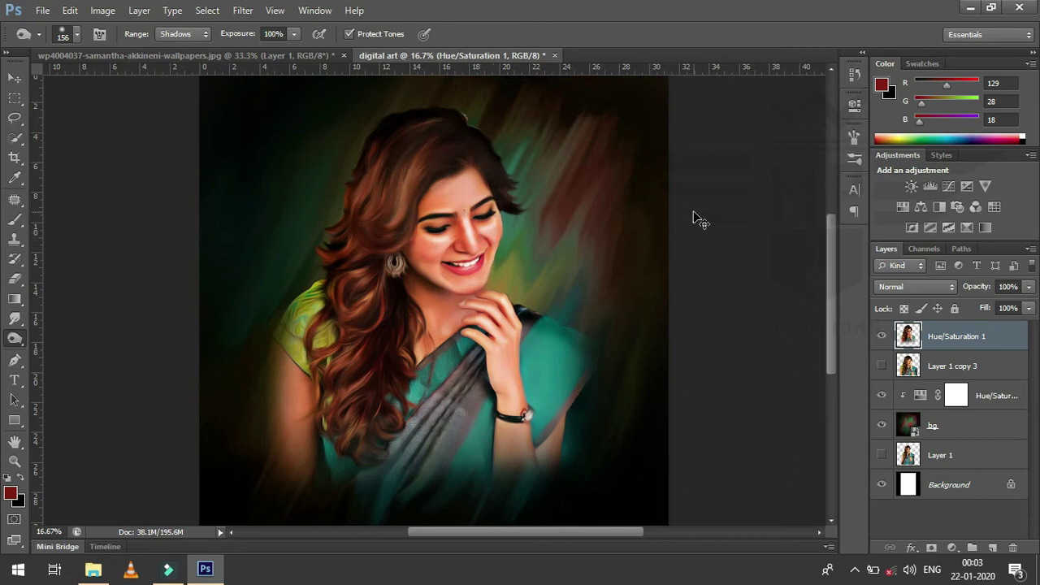
{"action": "key", "text": "ctrl+minus"}
{"action": "key", "text": "ctrl+plus"}
{"action": "key", "text": "ctrl+plus"}
{"action": "key", "text": "ctrl+plus"}
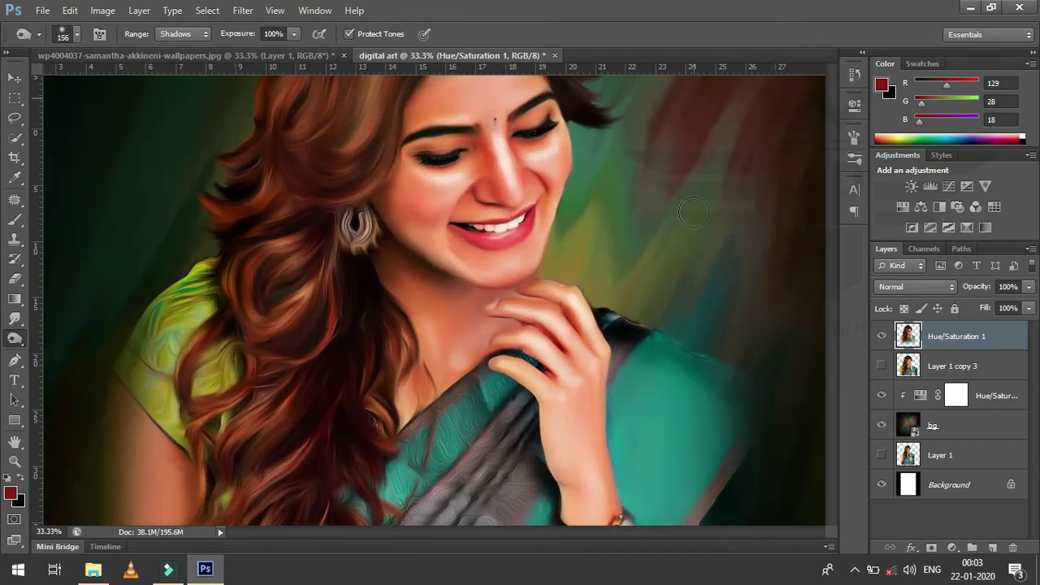
{"action": "scroll", "coordinate": [831, 284], "scroll_direction": "up", "scroll_amount": 2}
{"action": "left_click_drag", "start_coordinate": [831, 285], "coordinate": [830, 259]}
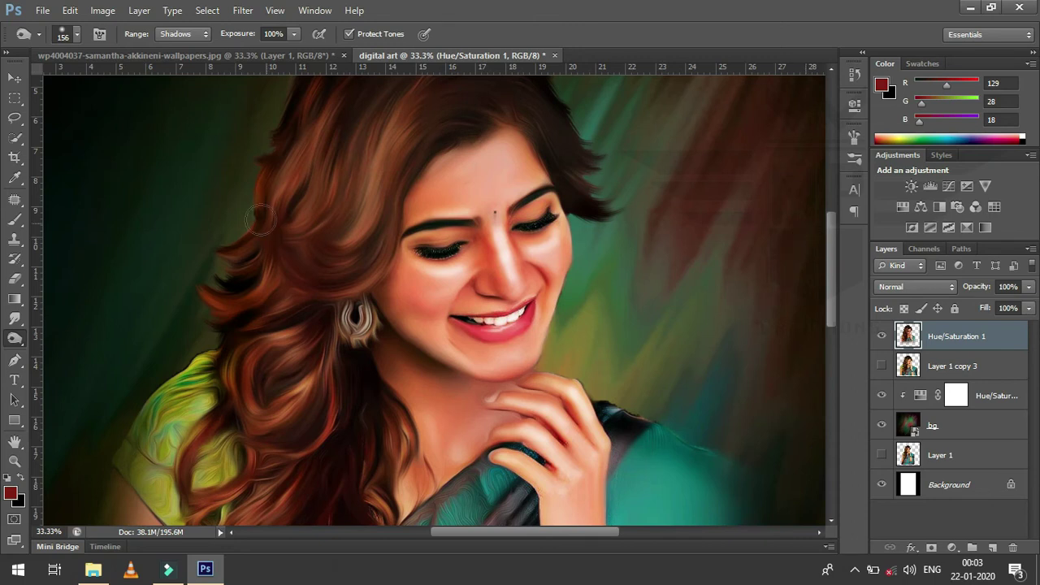
{"action": "left_click", "coordinate": [176, 34]}
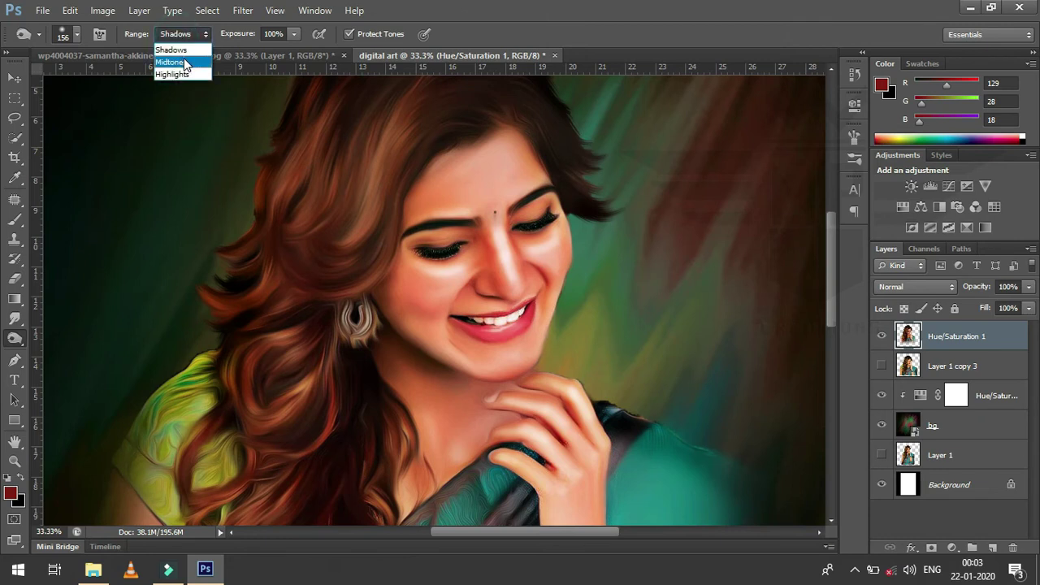
Dodge the Midtones with a 71 px brush over the earring, cheek, jaw and hand edge.
{"action": "left_click", "coordinate": [183, 61]}
{"action": "right_click", "coordinate": [475, 272]}
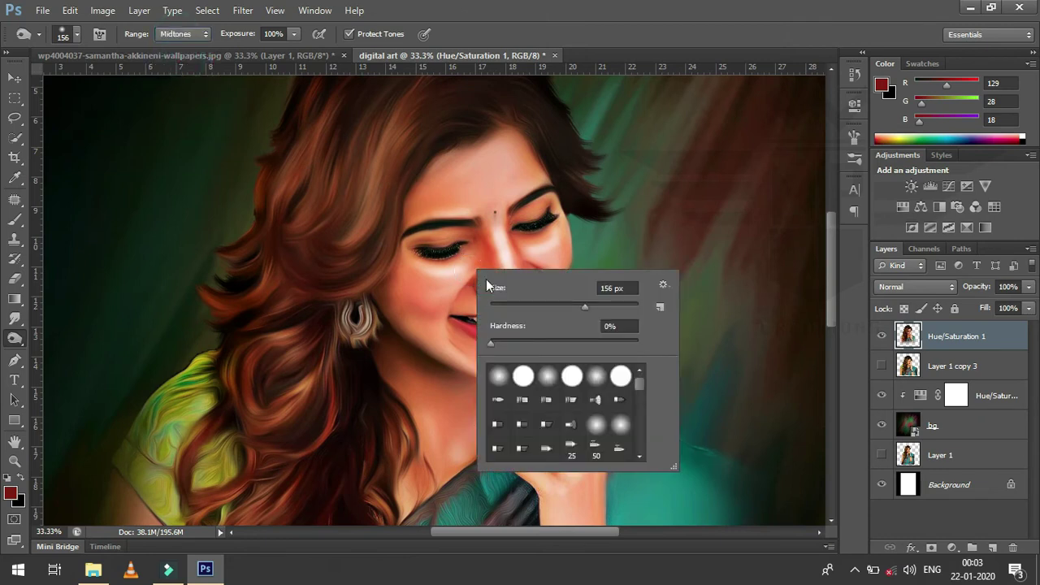
{"action": "left_click", "coordinate": [542, 307]}
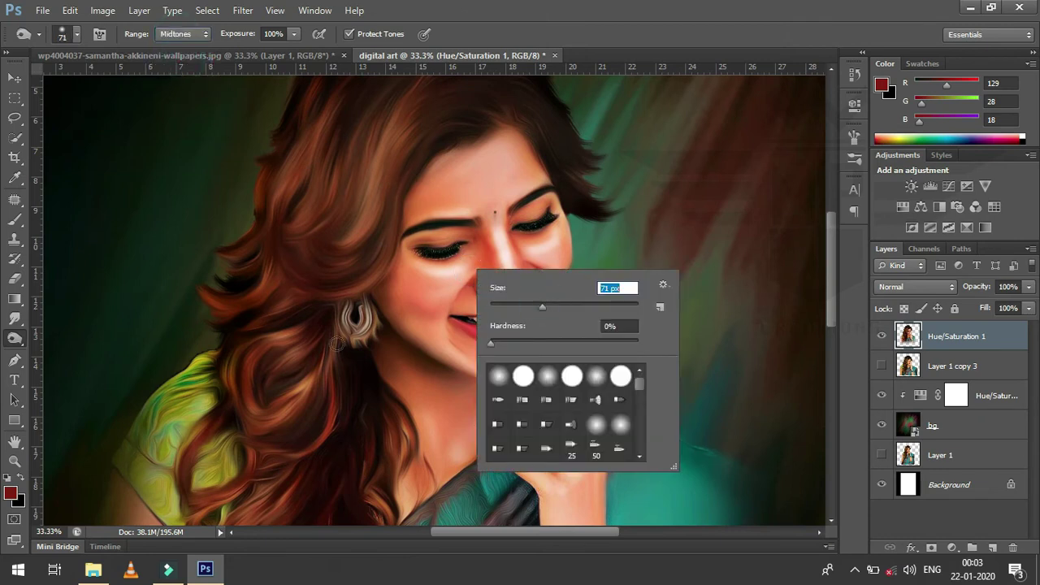
{"action": "key", "text": "Return"}
{"action": "left_click", "coordinate": [385, 312]}
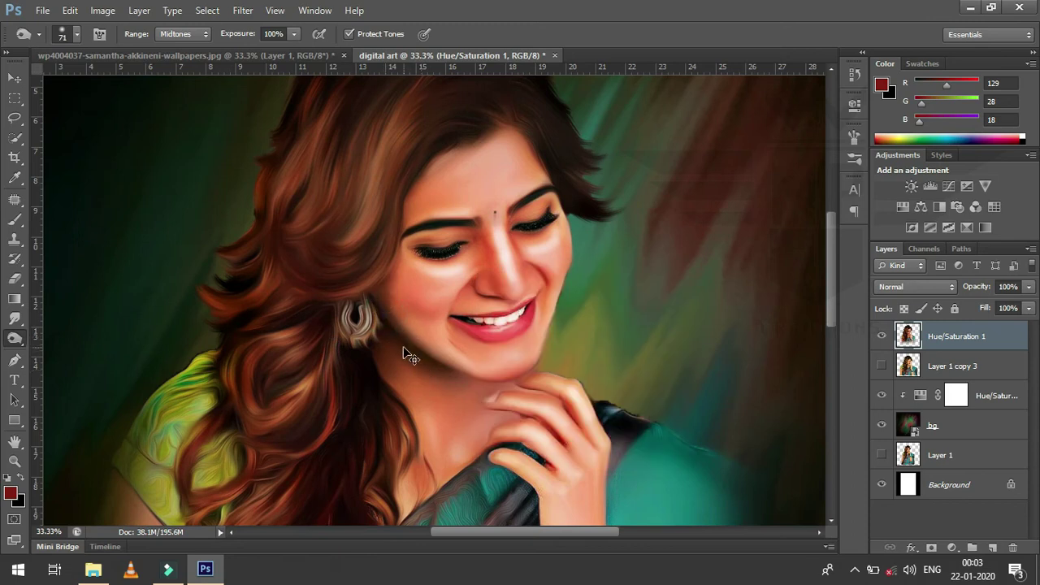
{"action": "left_click", "coordinate": [399, 341]}
{"action": "left_click", "coordinate": [397, 341]}
{"action": "left_click", "coordinate": [399, 343]}
{"action": "left_click", "coordinate": [610, 405]}
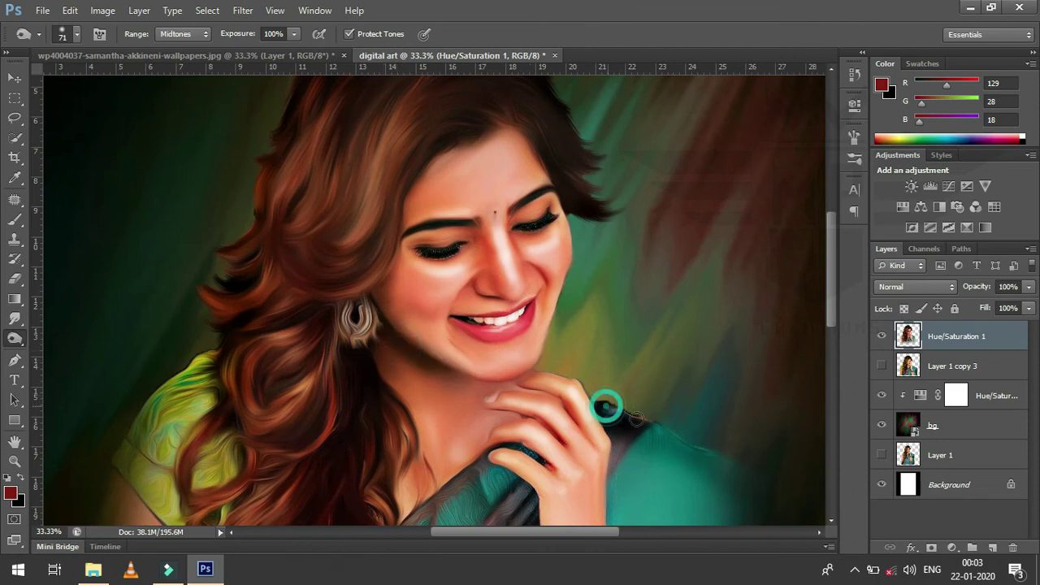
Enlarge the brush to 149 px and lighten the arm on the left of the portrait.
{"action": "key", "text": "ctrl+minus"}
{"action": "key", "text": "ctrl+minus"}
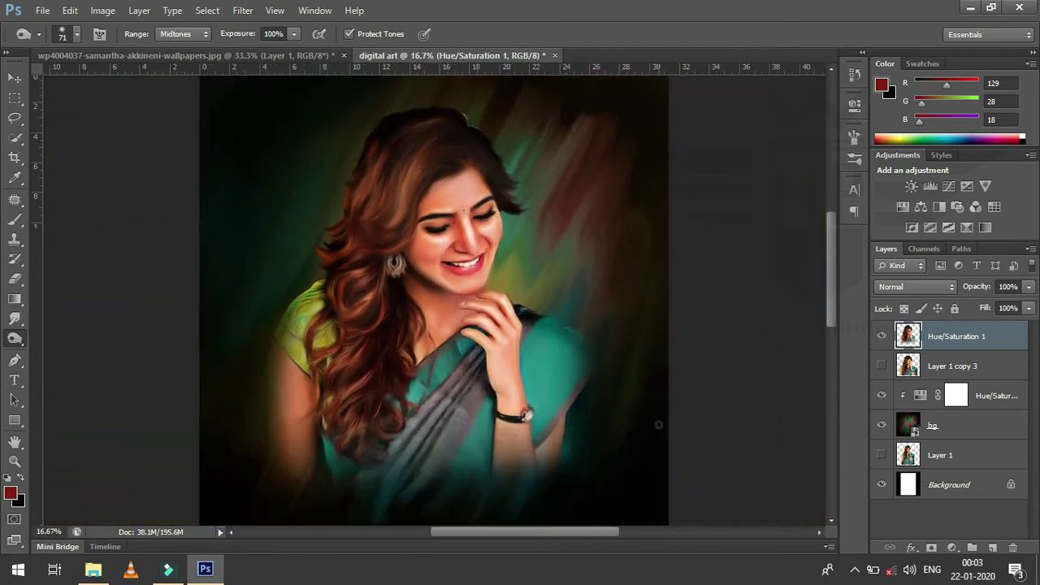
{"action": "right_click", "coordinate": [663, 433]}
{"action": "left_click_drag", "start_coordinate": [736, 390], "coordinate": [771, 390]}
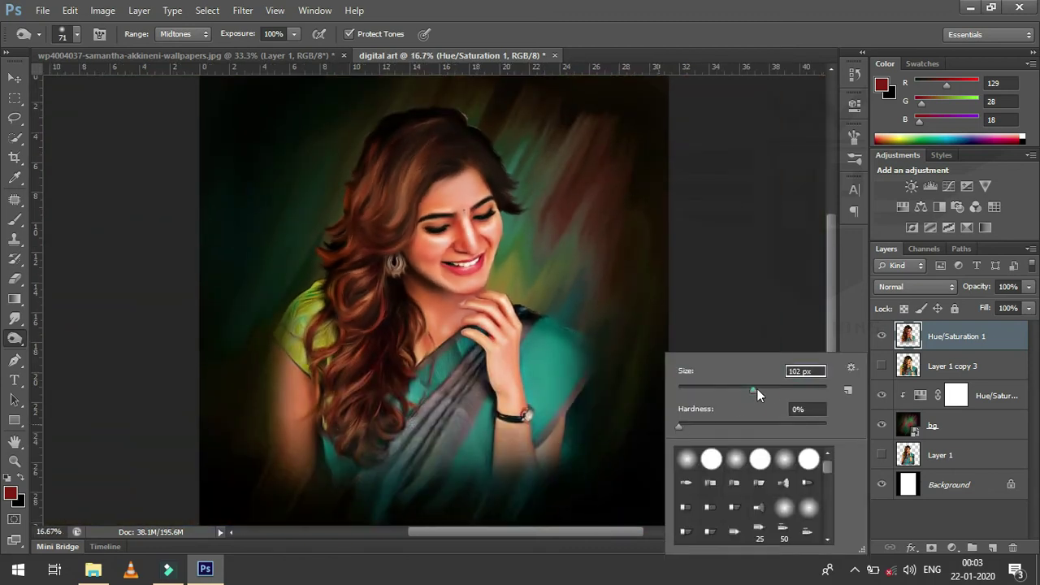
{"action": "left_click", "coordinate": [582, 367]}
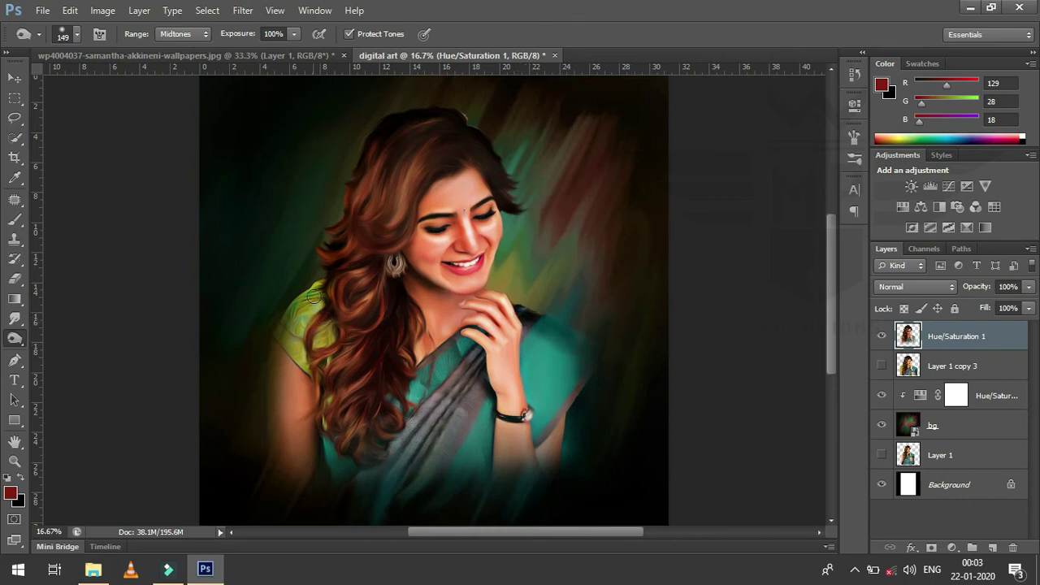
{"action": "left_click_drag", "start_coordinate": [278, 331], "coordinate": [279, 388]}
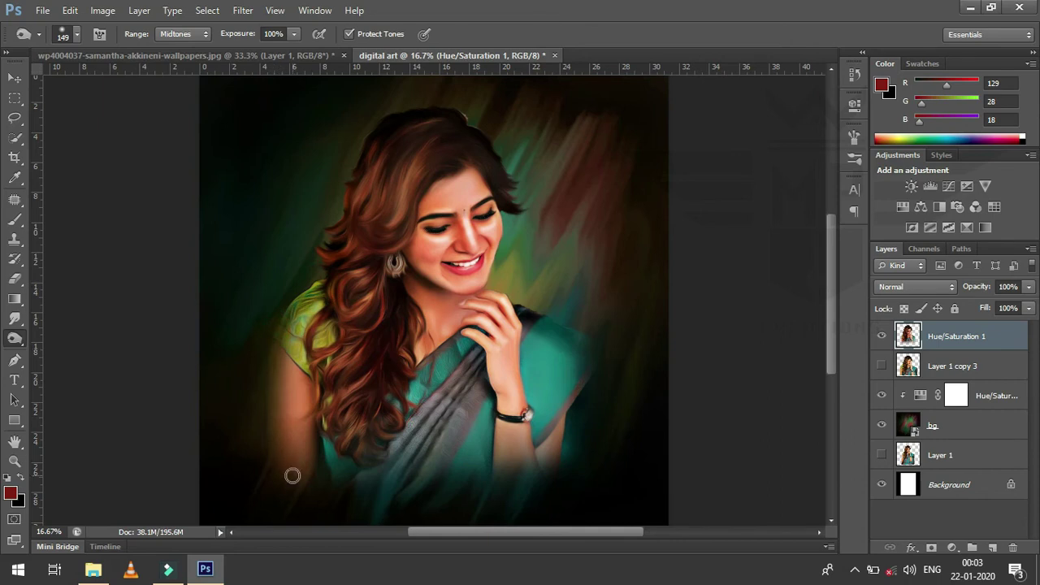
{"action": "key", "text": "ctrl+minus"}
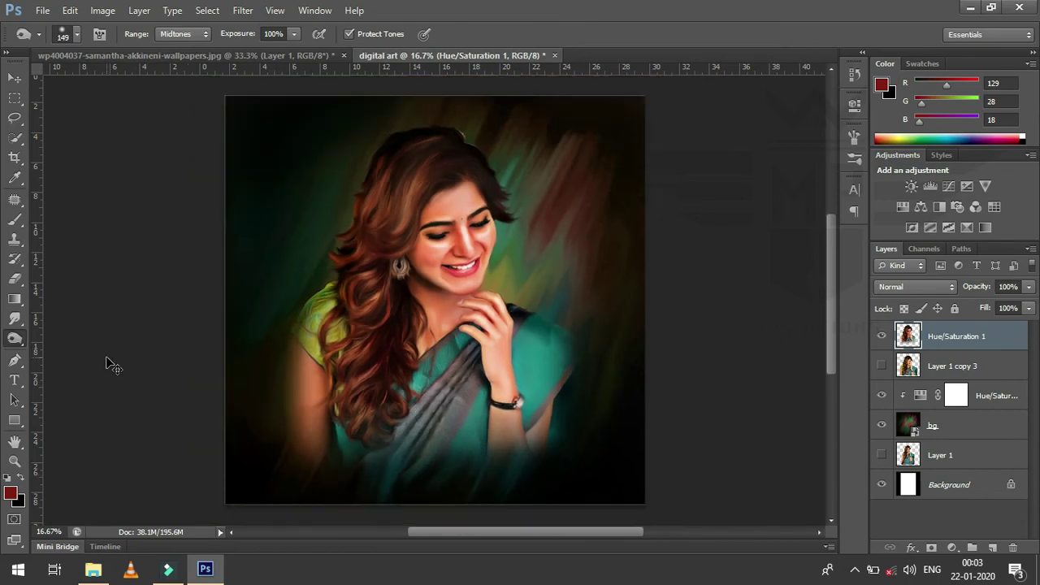
{"action": "key", "text": "ctrl+plus"}
{"action": "key", "text": "ctrl+plus"}
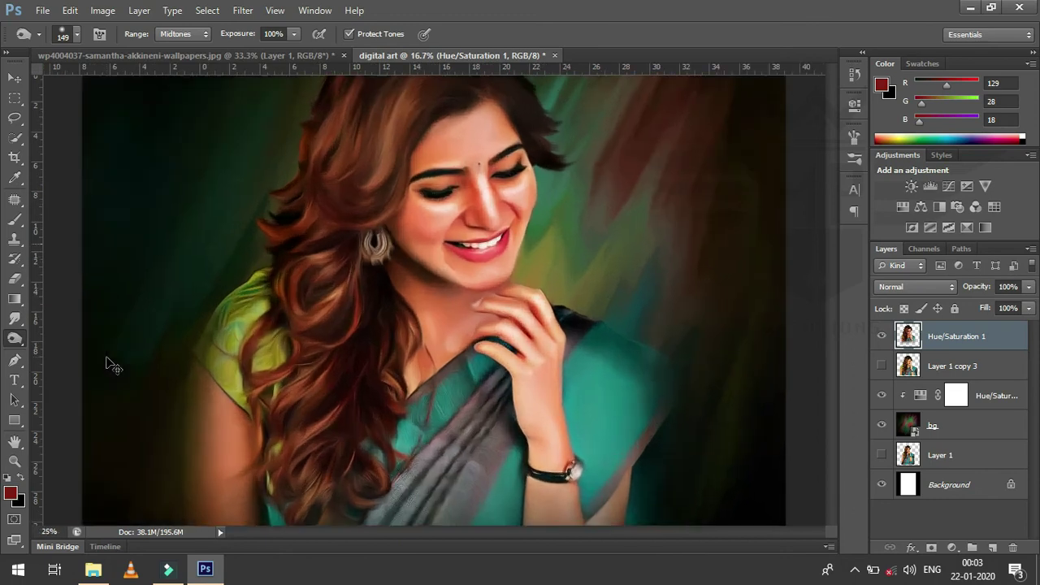
{"action": "key", "text": "ctrl+plus"}
{"action": "left_click_drag", "start_coordinate": [830, 250], "coordinate": [819, 186]}
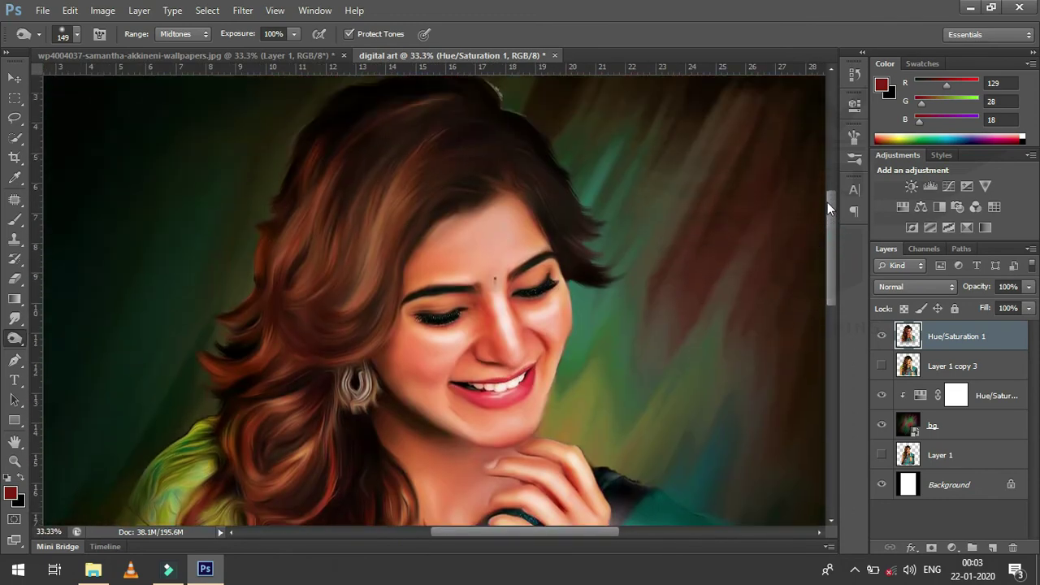
{"action": "key", "text": "ctrl+plus"}
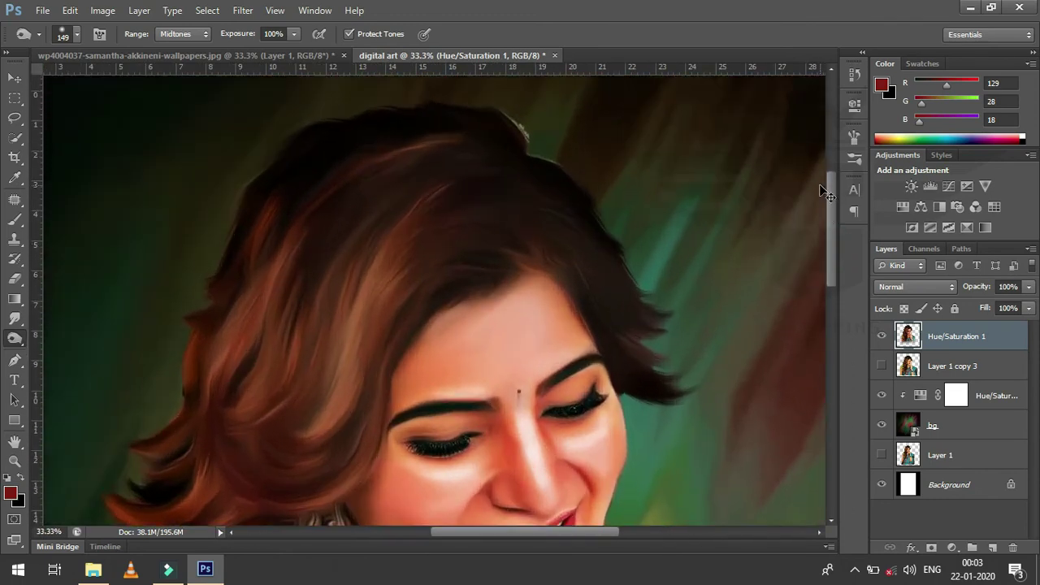
Erase a stray bit at the top of the hair with a 15 px eraser.
{"action": "left_click", "coordinate": [16, 279]}
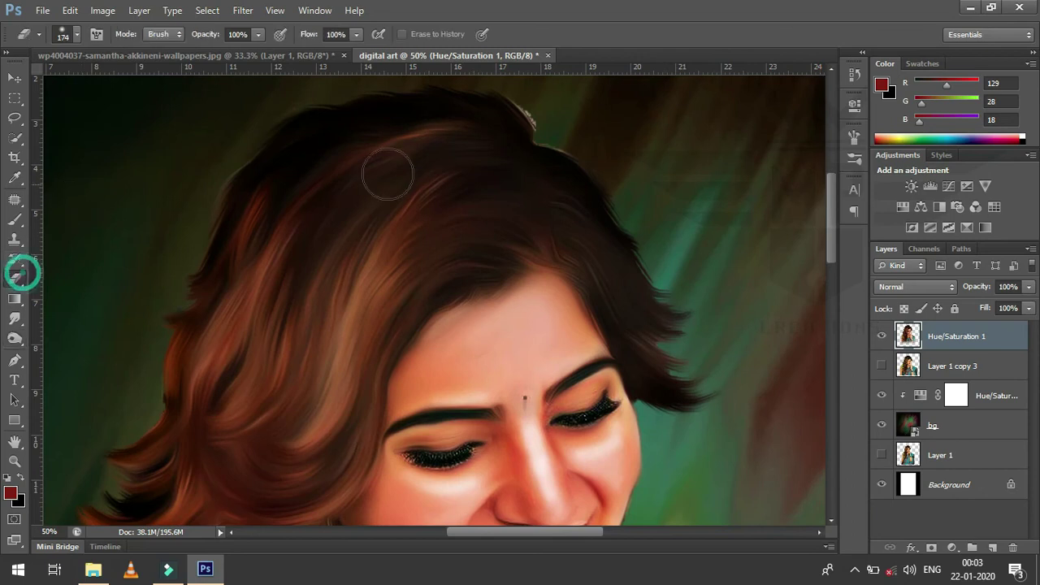
{"action": "right_click", "coordinate": [626, 101]}
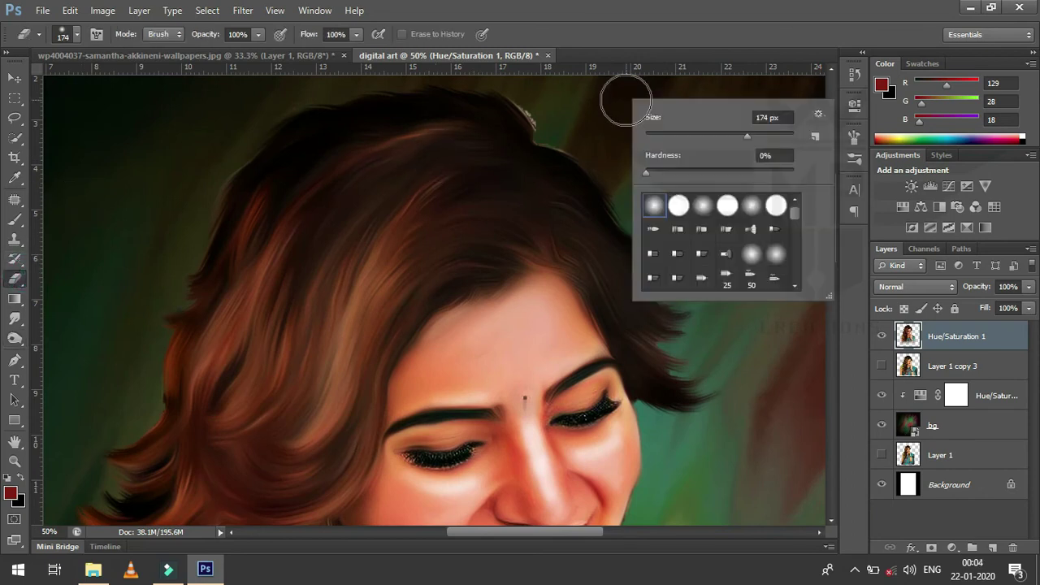
{"action": "left_click", "coordinate": [658, 133]}
{"action": "key", "text": "Return"}
{"action": "left_click_drag", "start_coordinate": [537, 128], "coordinate": [530, 118]}
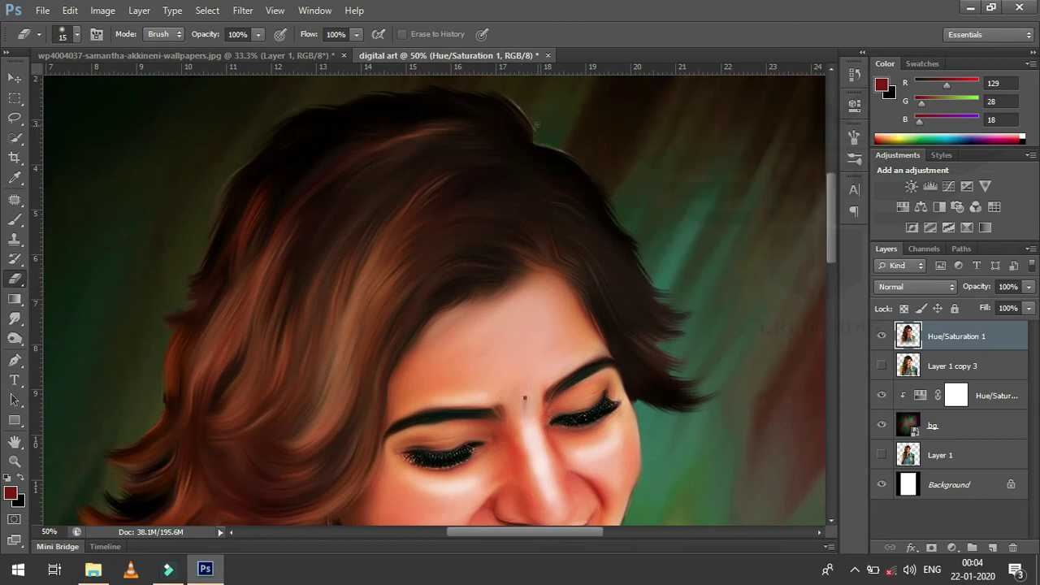
Duplicate the Hue/Saturation 1 layer with Ctrl+J.
{"action": "scroll", "coordinate": [755, 130], "scroll_direction": "down", "scroll_amount": 2}
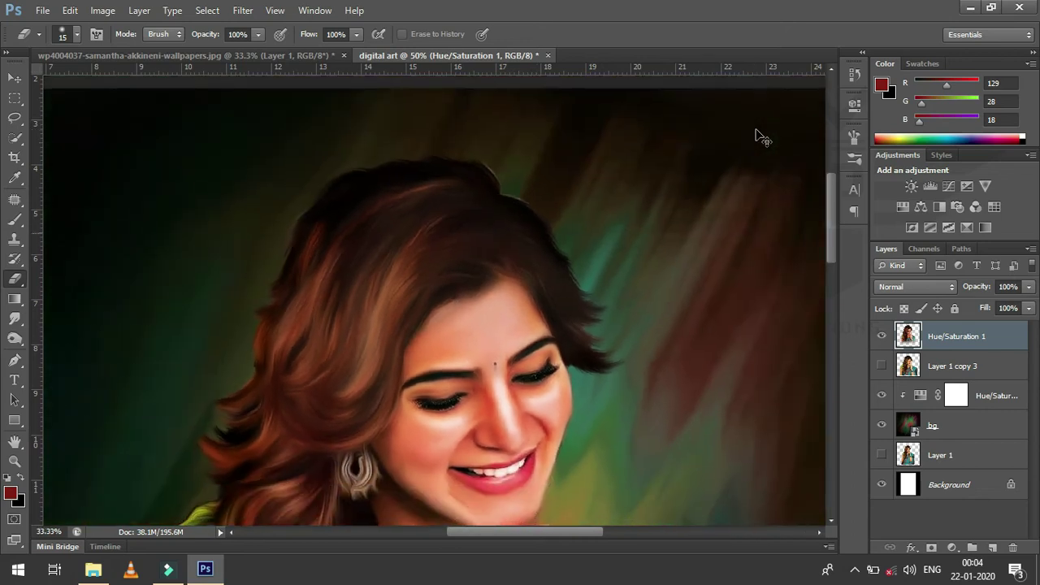
{"action": "scroll", "coordinate": [756, 130], "scroll_direction": "down", "scroll_amount": 2}
{"action": "scroll", "coordinate": [756, 130], "scroll_direction": "up", "scroll_amount": 1}
{"action": "scroll", "coordinate": [756, 130], "scroll_direction": "down", "scroll_amount": 1}
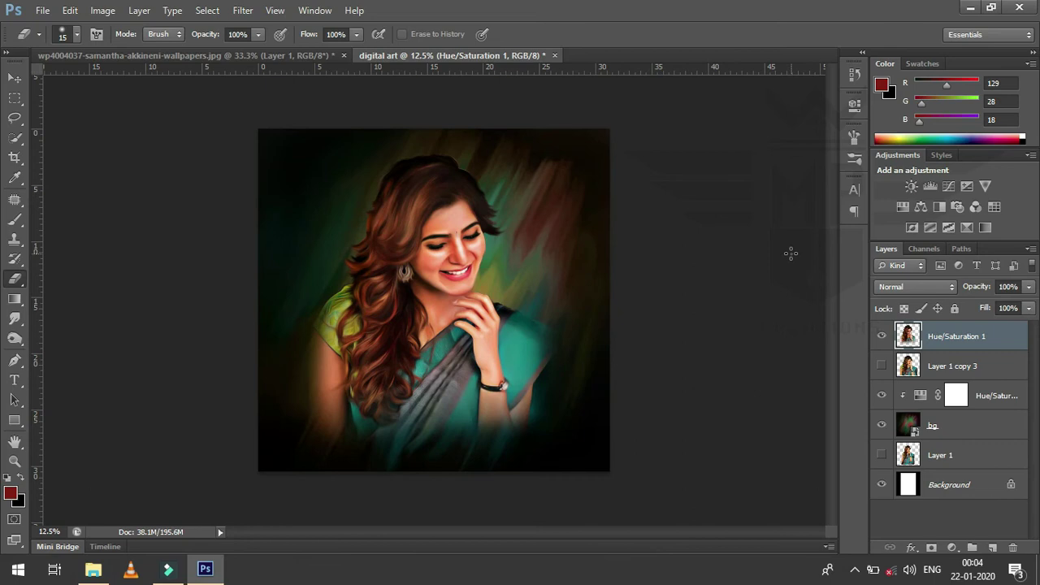
{"action": "scroll", "coordinate": [796, 261], "scroll_direction": "up", "scroll_amount": 1}
{"action": "scroll", "coordinate": [796, 262], "scroll_direction": "up", "scroll_amount": 1}
{"action": "scroll", "coordinate": [798, 268], "scroll_direction": "up", "scroll_amount": 2}
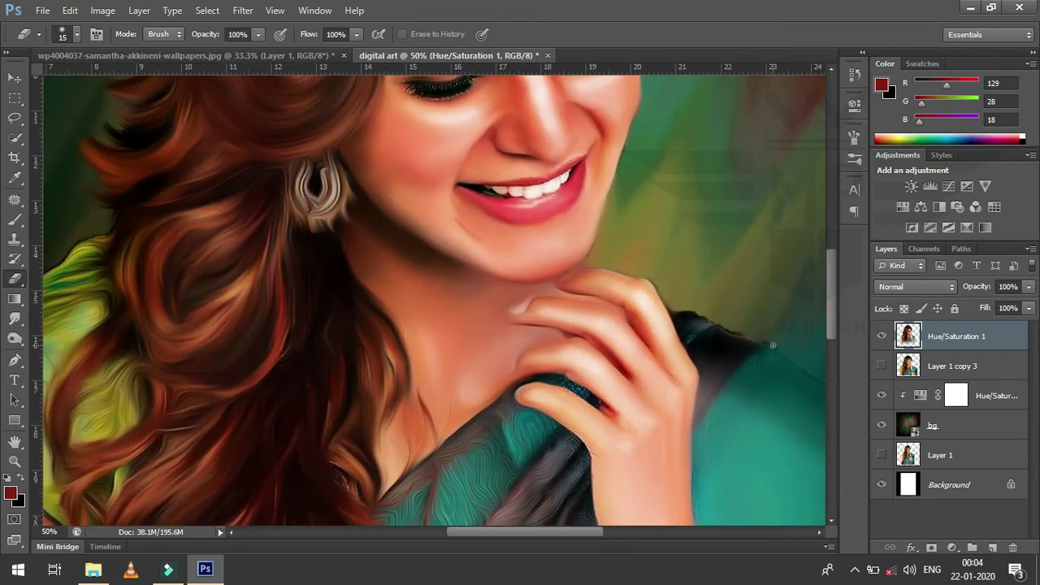
{"action": "scroll", "coordinate": [773, 348], "scroll_direction": "down", "scroll_amount": 1}
{"action": "scroll", "coordinate": [776, 353], "scroll_direction": "down", "scroll_amount": 1}
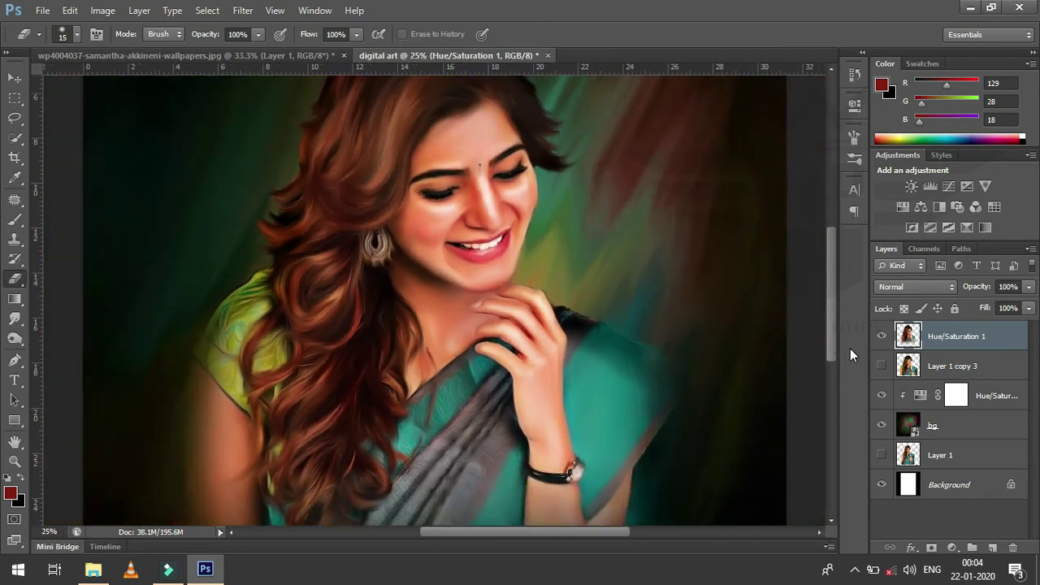
{"action": "key", "text": "ctrl+j"}
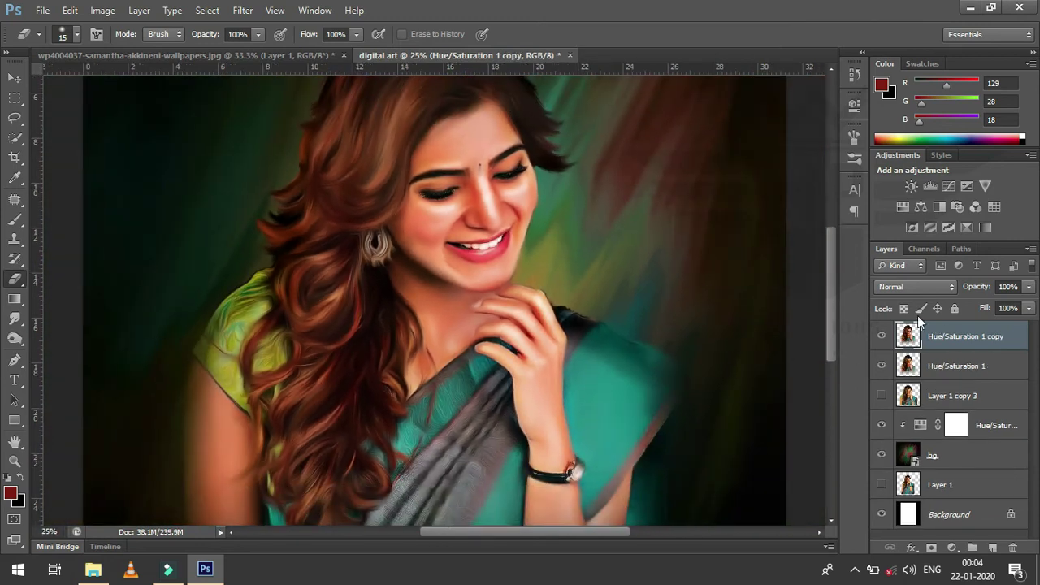
Apply Oil Paint to the copy with Stylization, Cleanliness, Scale and Bristle Detail 10, Shine 0.
{"action": "left_click", "coordinate": [242, 10]}
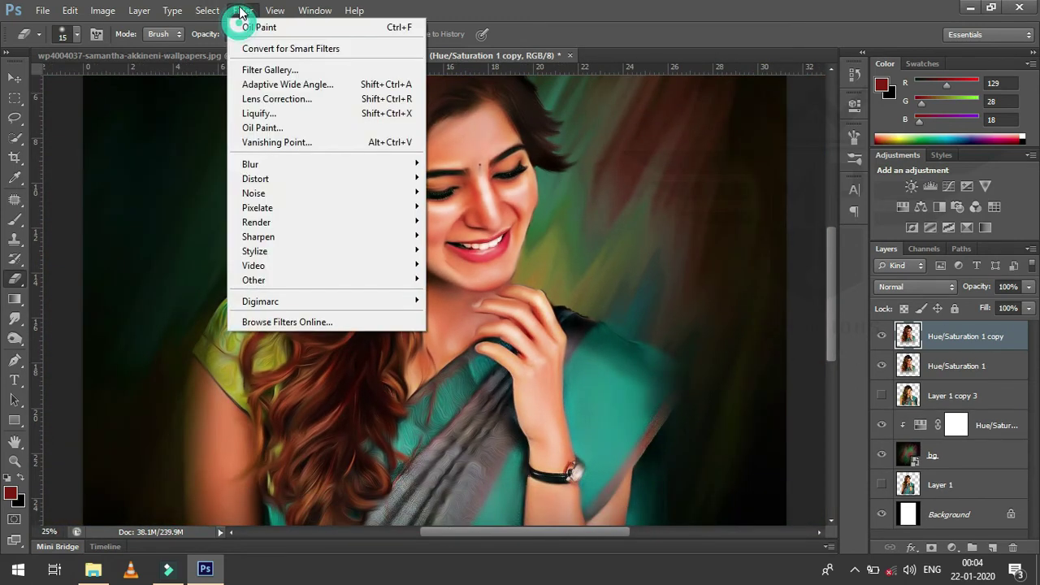
{"action": "left_click", "coordinate": [261, 128]}
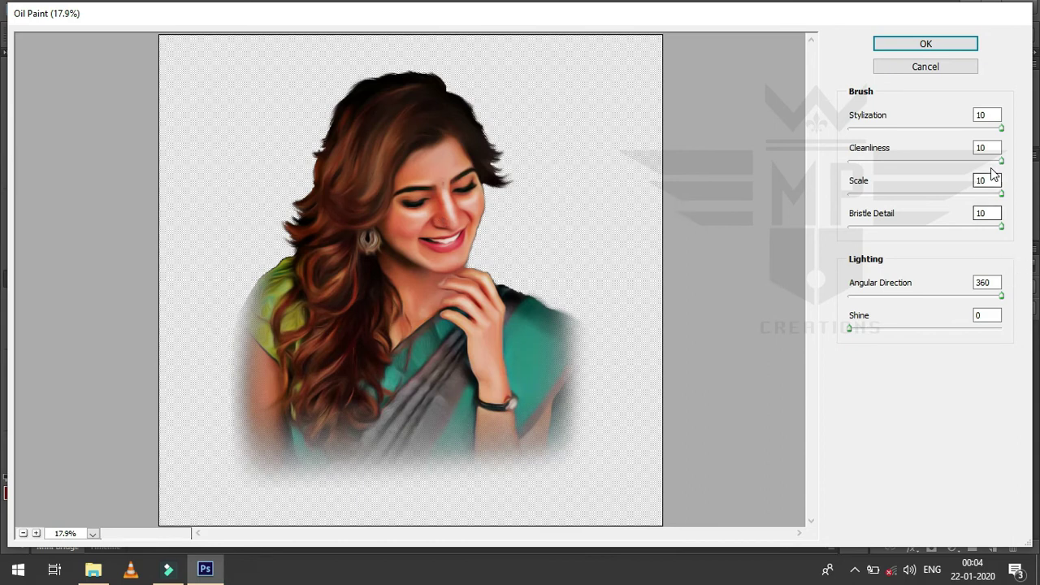
{"action": "left_click", "coordinate": [949, 47]}
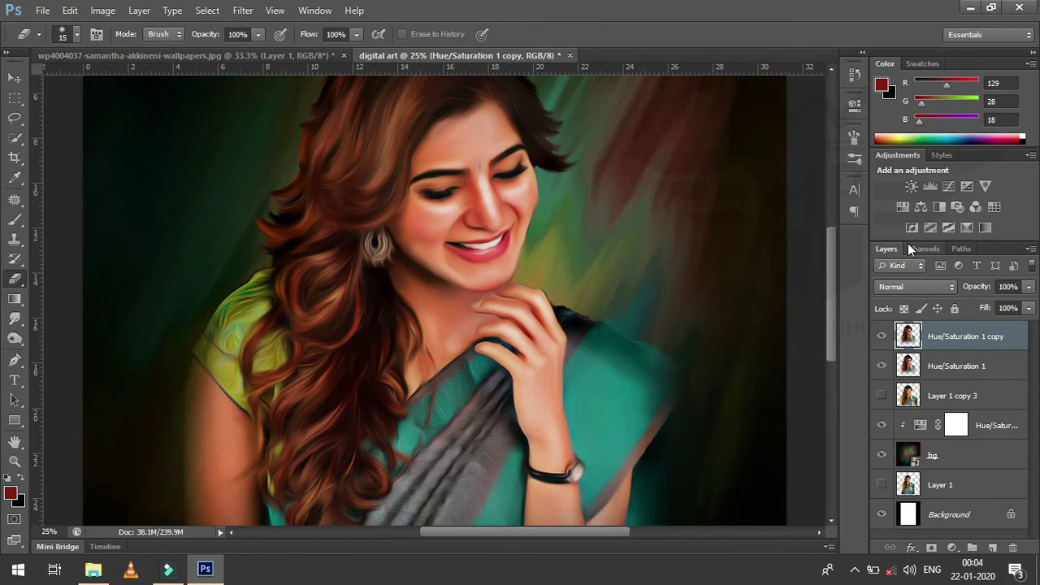
{"action": "key", "text": "ctrl+minus"}
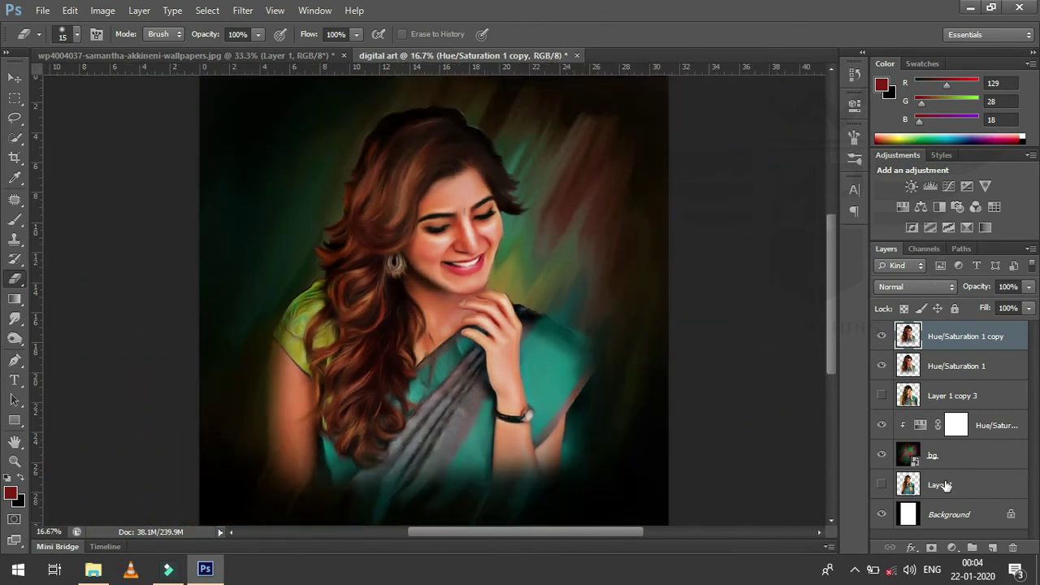
Add a layer mask to Hue/Saturation 1 copy and invert it to black.
{"action": "left_click", "coordinate": [932, 550]}
{"action": "left_click", "coordinate": [932, 549]}
{"action": "key", "text": "ctrl+i"}
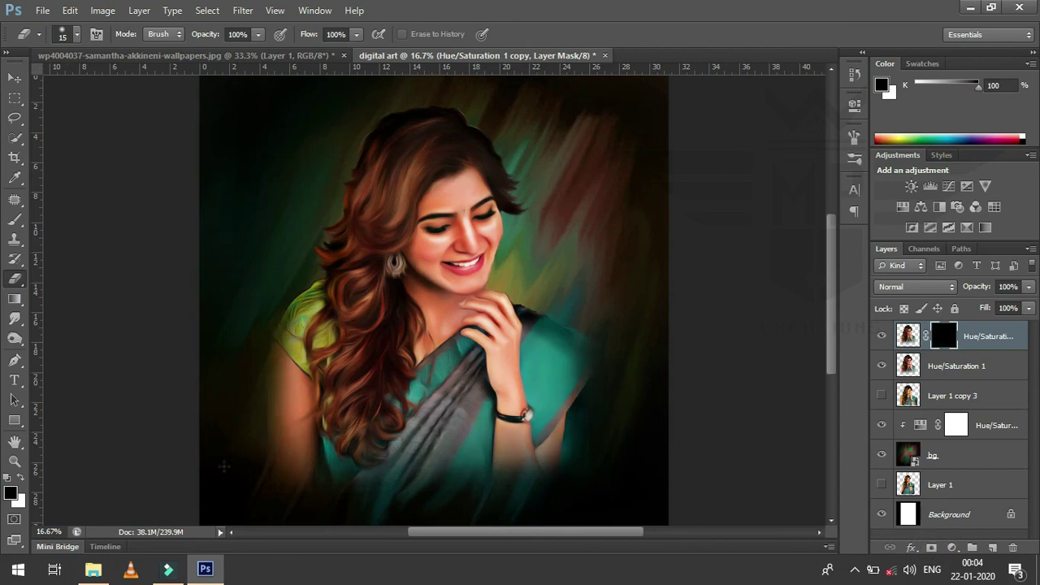
Paint white with a 41 px brush to reveal the effect on the chin and hand edge.
{"action": "left_click", "coordinate": [14, 220]}
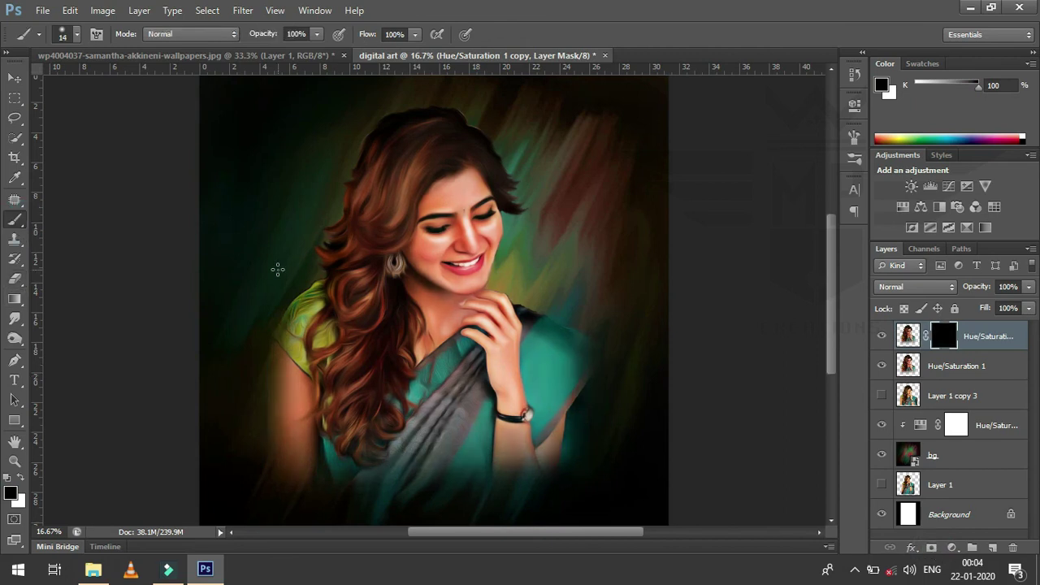
{"action": "left_click", "coordinate": [20, 478]}
{"action": "key", "text": "ctrl+plus"}
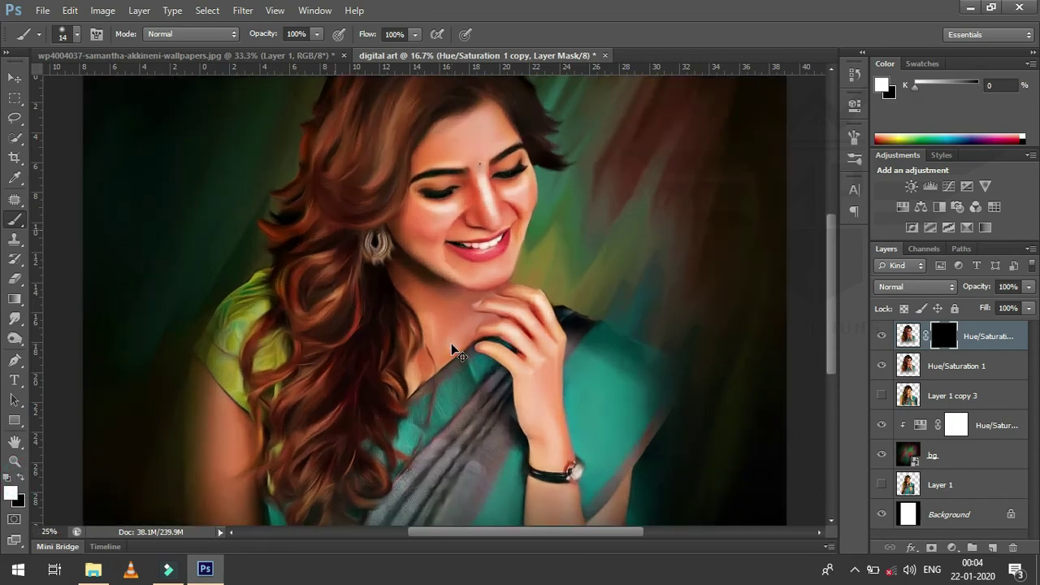
{"action": "right_click", "coordinate": [451, 343]}
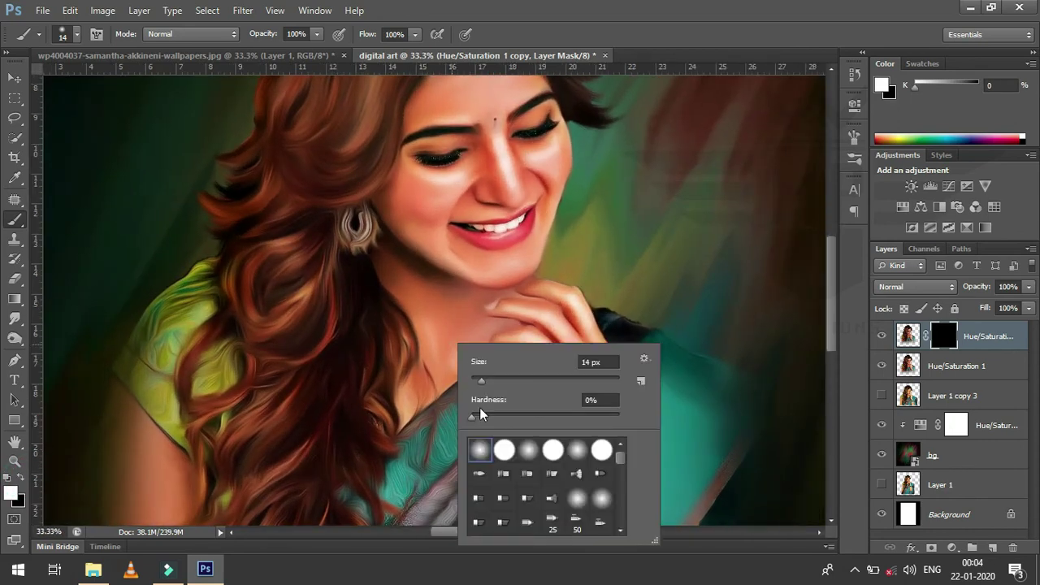
{"action": "left_click_drag", "start_coordinate": [481, 380], "coordinate": [500, 380]}
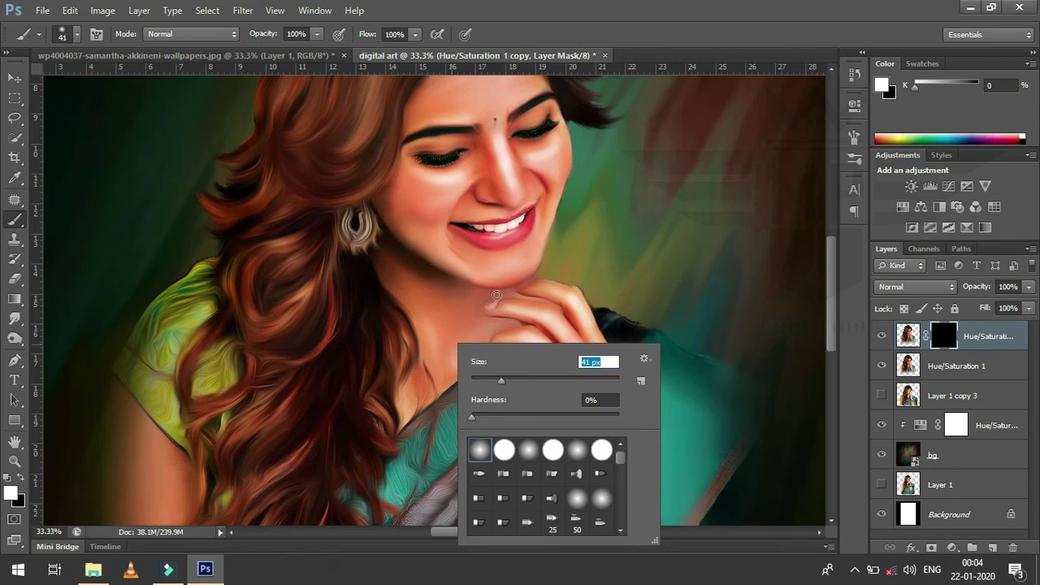
{"action": "key", "text": "Return"}
{"action": "key", "text": "ctrl+plus"}
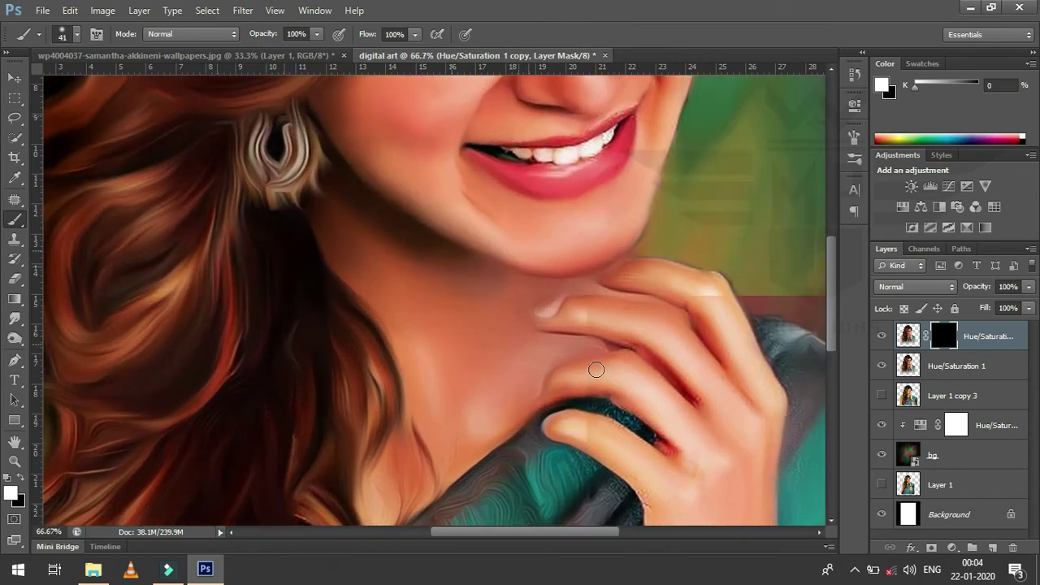
{"action": "left_click", "coordinate": [581, 349]}
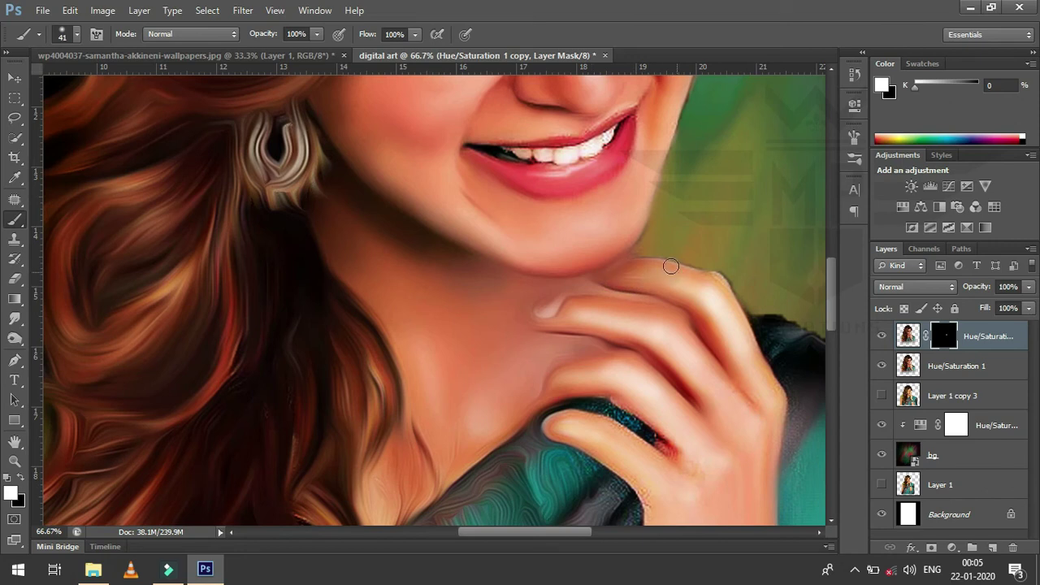
{"action": "left_click_drag", "start_coordinate": [727, 293], "coordinate": [772, 358]}
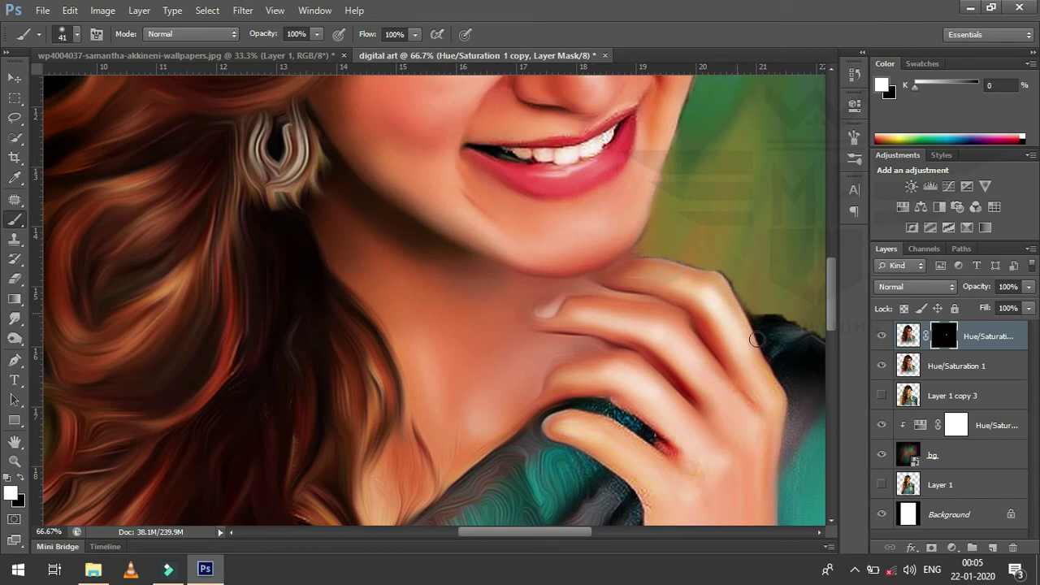
{"action": "key", "text": "ctrl+minus"}
{"action": "key", "text": "ctrl+minus"}
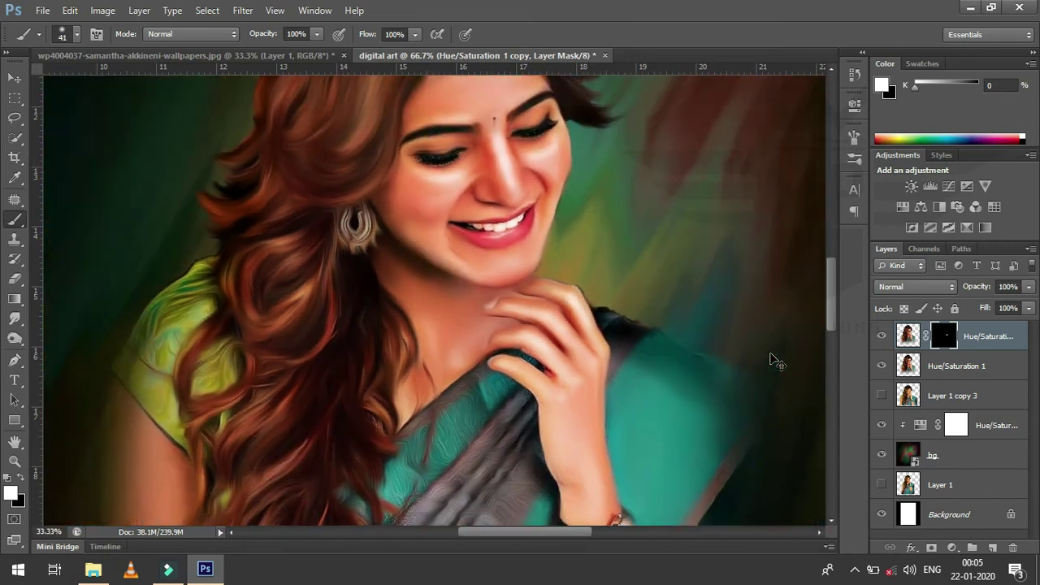
{"action": "right_click", "coordinate": [720, 372]}
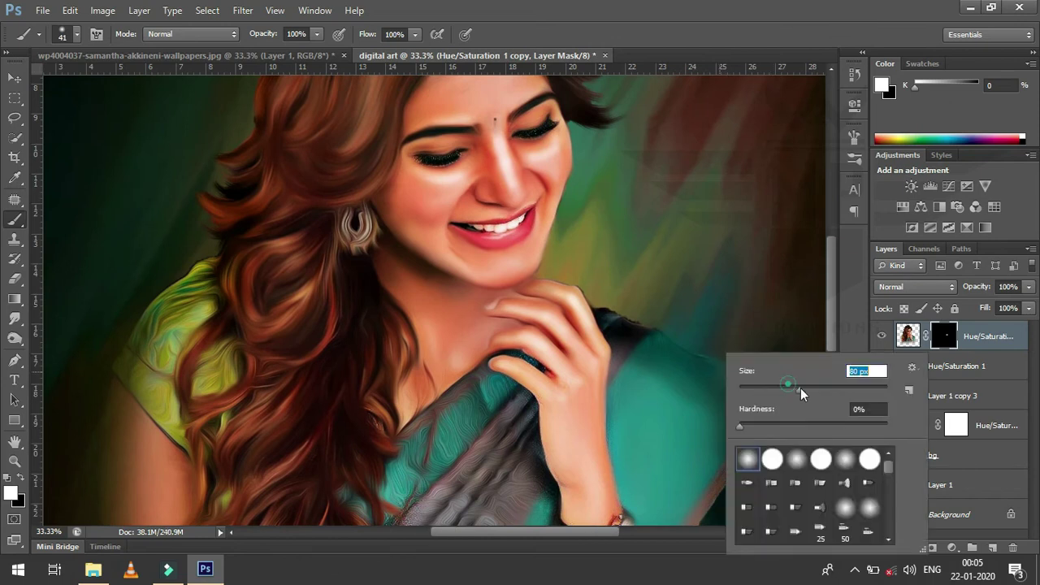
Reveal the oil-paint effect over the teal blouse and the neck.
{"action": "left_click", "coordinate": [604, 348]}
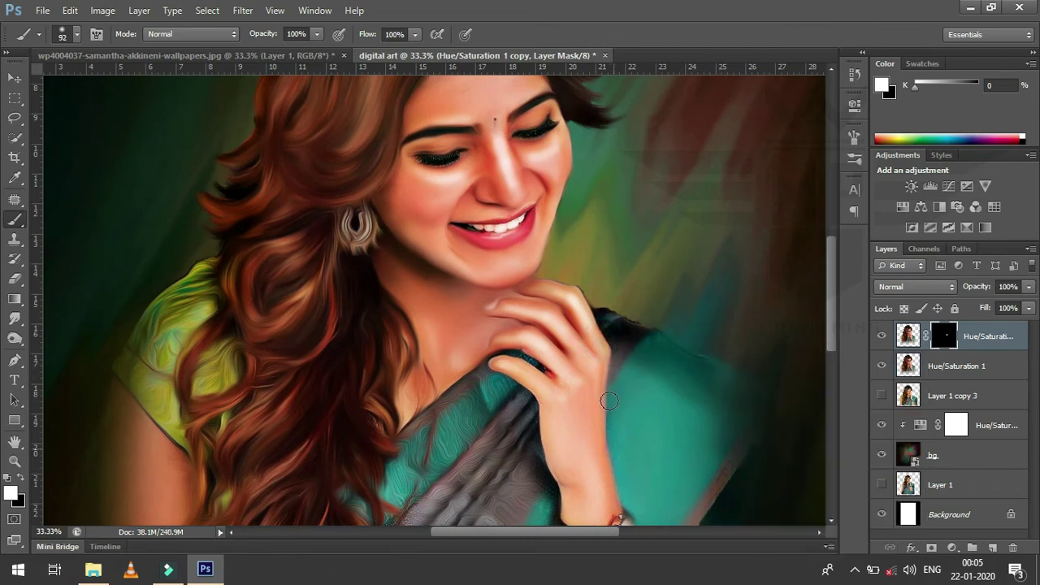
{"action": "mouse_move", "coordinate": [708, 497]}
{"action": "left_mouse_down"}
{"action": "mouse_move", "coordinate": [723, 470]}
{"action": "mouse_move", "coordinate": [711, 504]}
{"action": "left_mouse_up"}
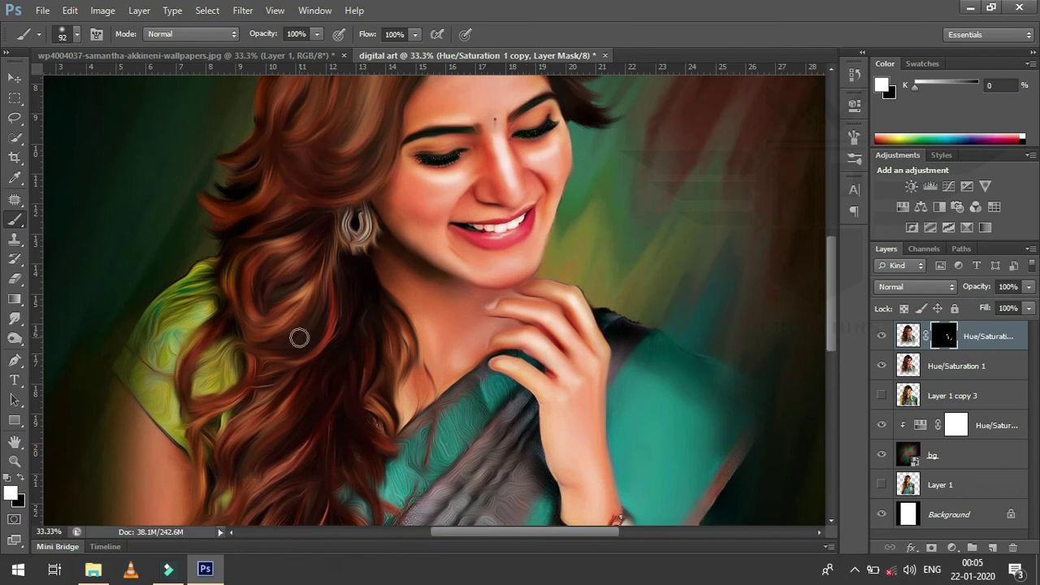
{"action": "left_click_drag", "start_coordinate": [405, 309], "coordinate": [425, 327]}
Shrink the brush to about 33 px and touch up the mask at the lip corner.
{"action": "key", "text": "ctrl+plus"}
{"action": "key", "text": "ctrl+plus"}
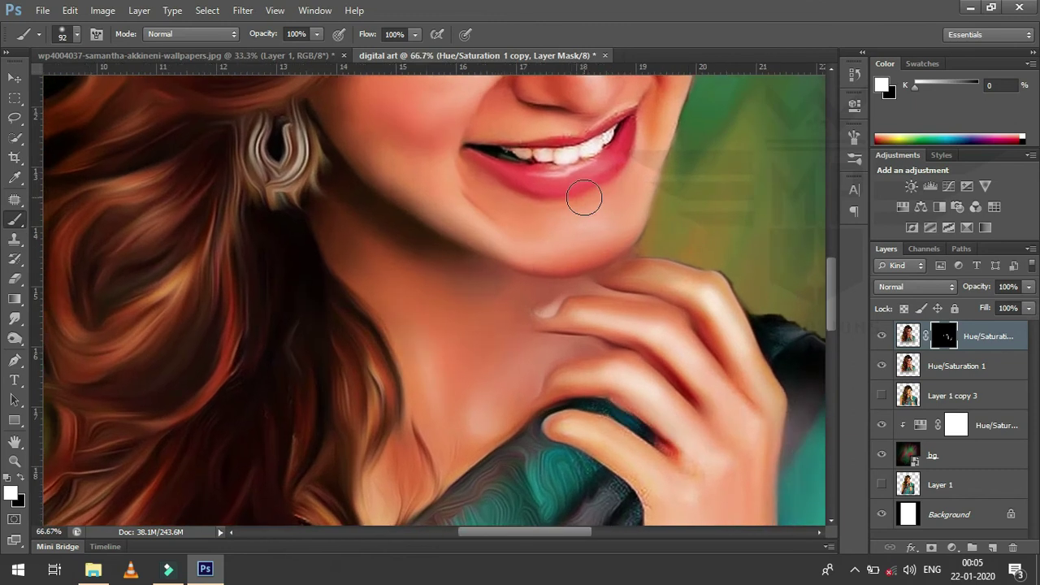
{"action": "right_click", "coordinate": [581, 198]}
{"action": "left_click_drag", "start_coordinate": [651, 234], "coordinate": [615, 233]}
{"action": "left_click", "coordinate": [467, 141]}
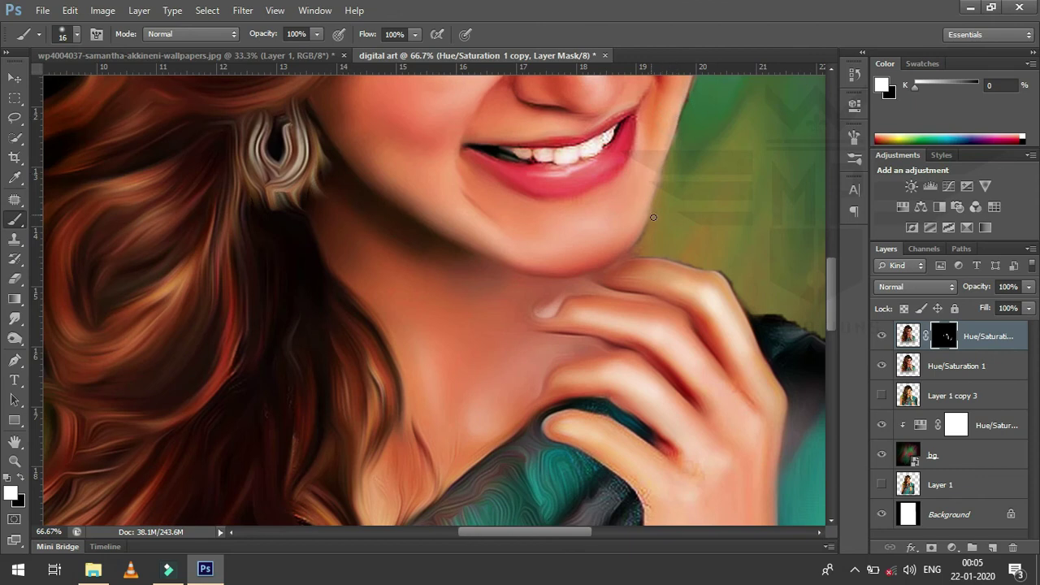
{"action": "left_click_drag", "start_coordinate": [832, 272], "coordinate": [824, 229]}
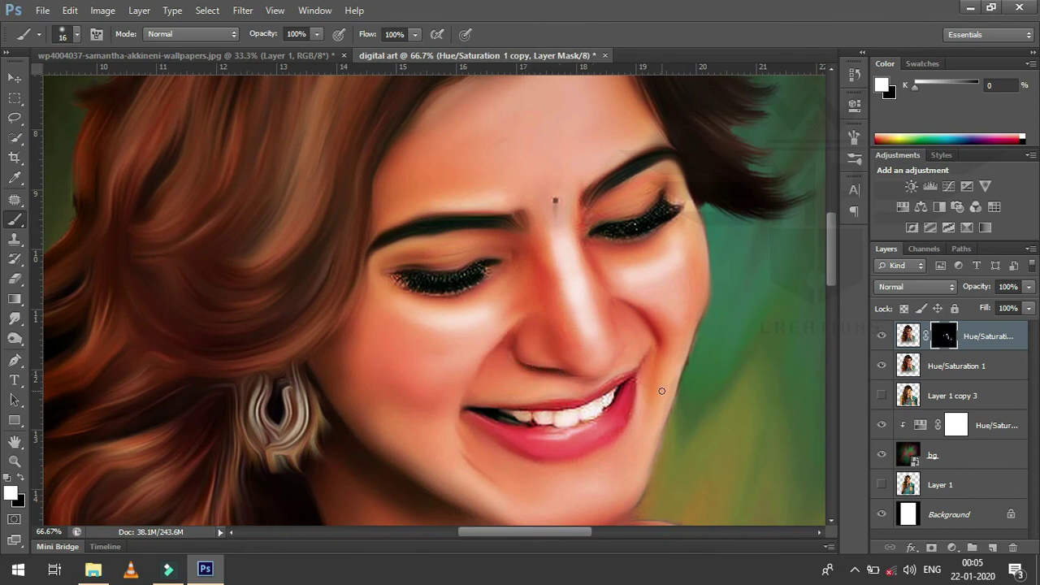
{"action": "left_click", "coordinate": [611, 379]}
{"action": "left_click", "coordinate": [479, 414]}
Apply the layer mask permanently to Hue/Saturation 1 copy.
{"action": "right_click", "coordinate": [951, 335]}
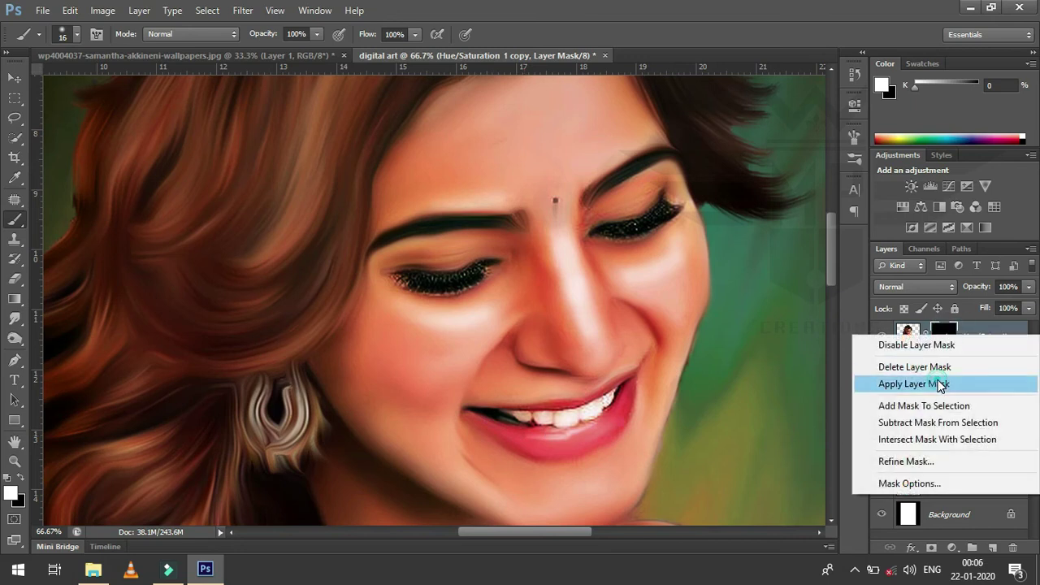
{"action": "left_click", "coordinate": [939, 384]}
{"action": "key", "text": "ctrl+minus"}
{"action": "key", "text": "ctrl+minus"}
{"action": "key", "text": "ctrl+minus"}
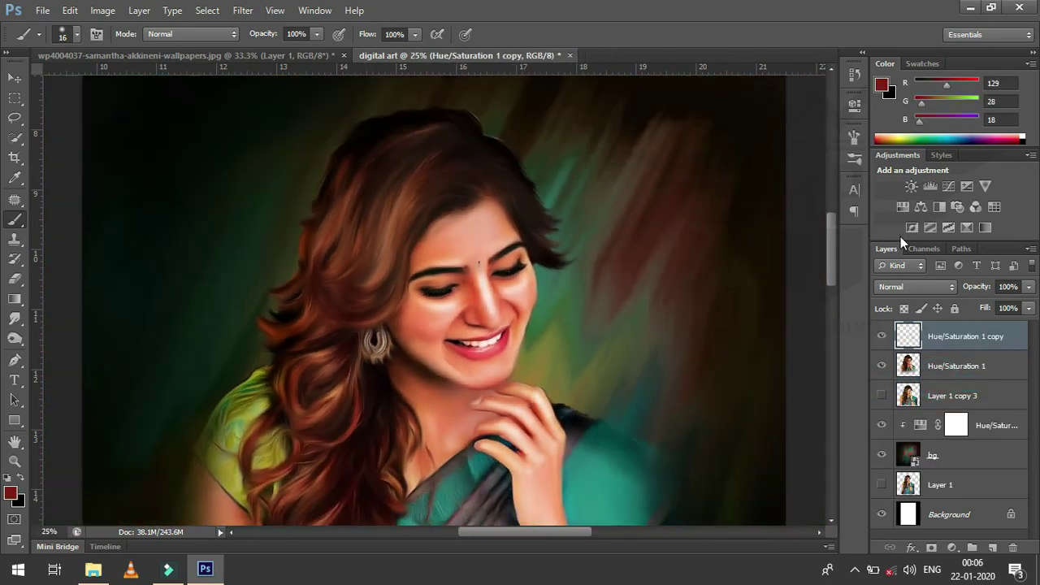
Toggle the top layer's visibility off and on to compare the effect.
{"action": "key", "text": "ctrl+plus"}
{"action": "key", "text": "ctrl+plus"}
{"action": "key", "text": "ctrl+plus"}
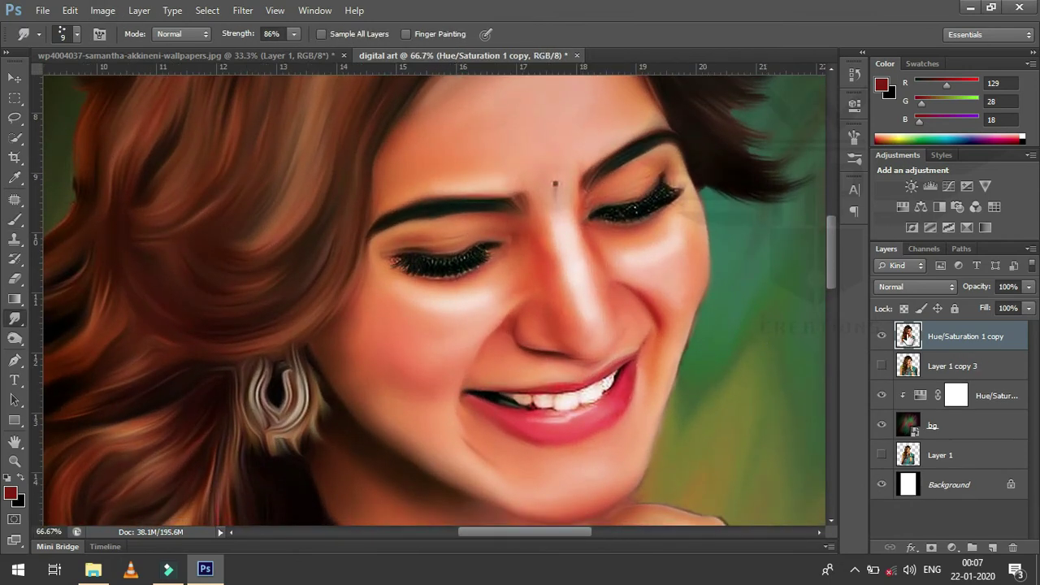
{"action": "left_click", "coordinate": [882, 335]}
{"action": "left_click", "coordinate": [882, 336]}
Fit the portrait in view and duplicate the top layer as Hue/Saturation 1 copy 2.
{"action": "key", "text": "ctrl+minus"}
{"action": "key", "text": "ctrl+minus"}
{"action": "key", "text": "ctrl+minus"}
{"action": "key", "text": "ctrl+minus"}
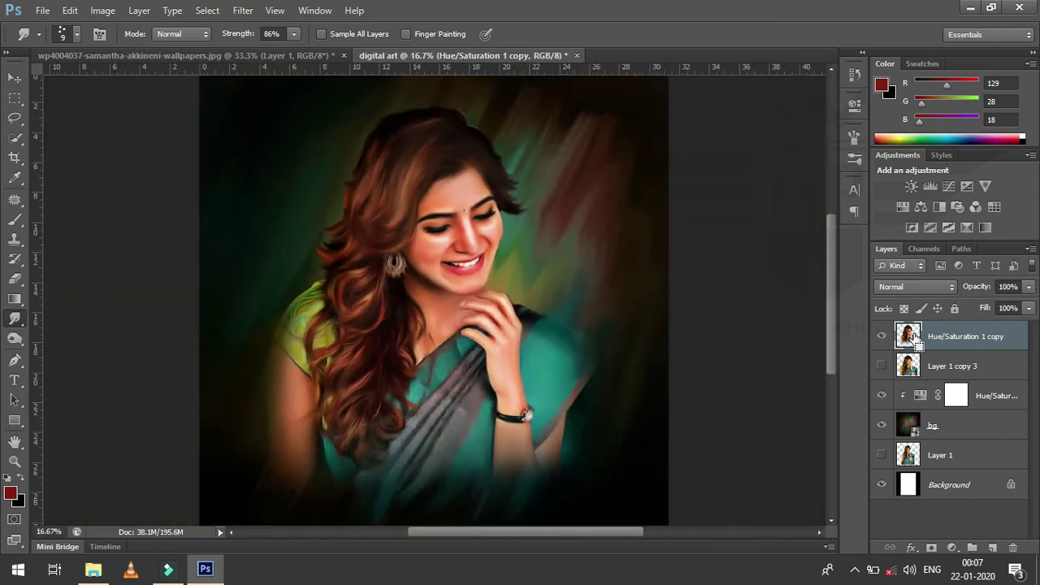
{"action": "key", "text": "ctrl+minus"}
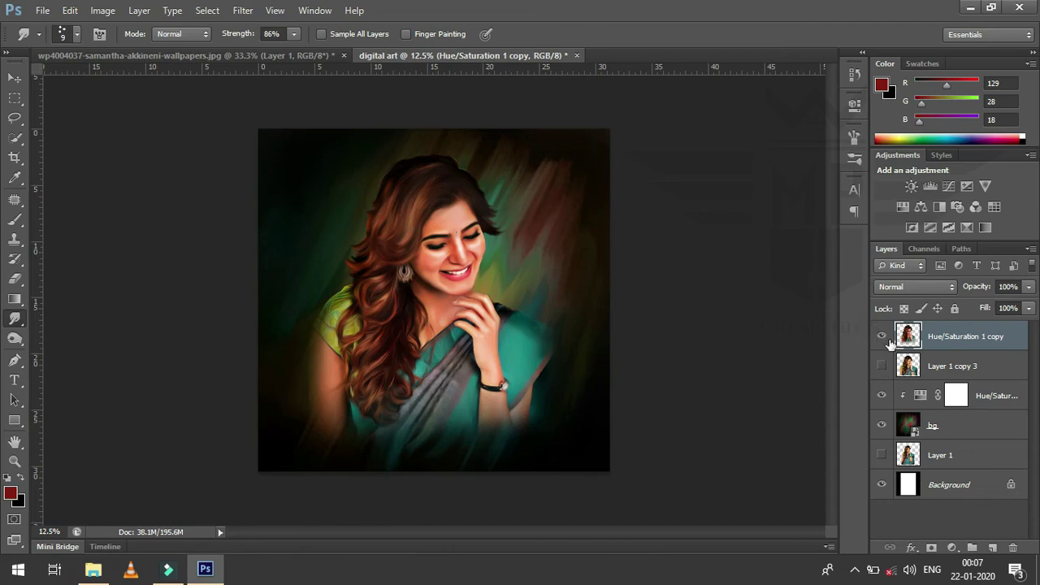
{"action": "key", "text": "ctrl+plus"}
{"action": "key", "text": "ctrl+plus"}
{"action": "key", "text": "ctrl+plus"}
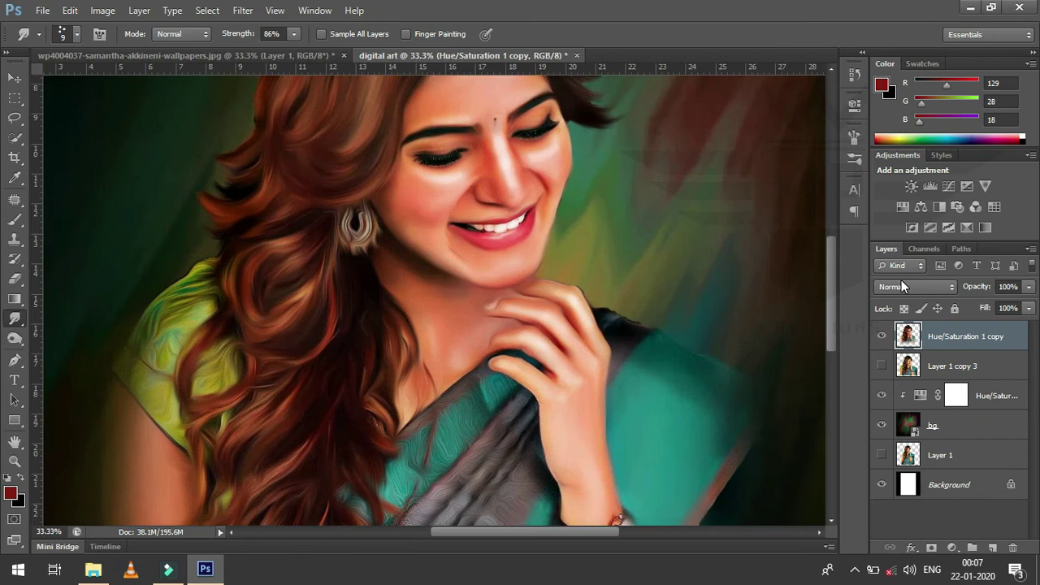
{"action": "key", "text": "ctrl+minus"}
{"action": "key", "text": "ctrl+plus"}
{"action": "key", "text": "ctrl+minus"}
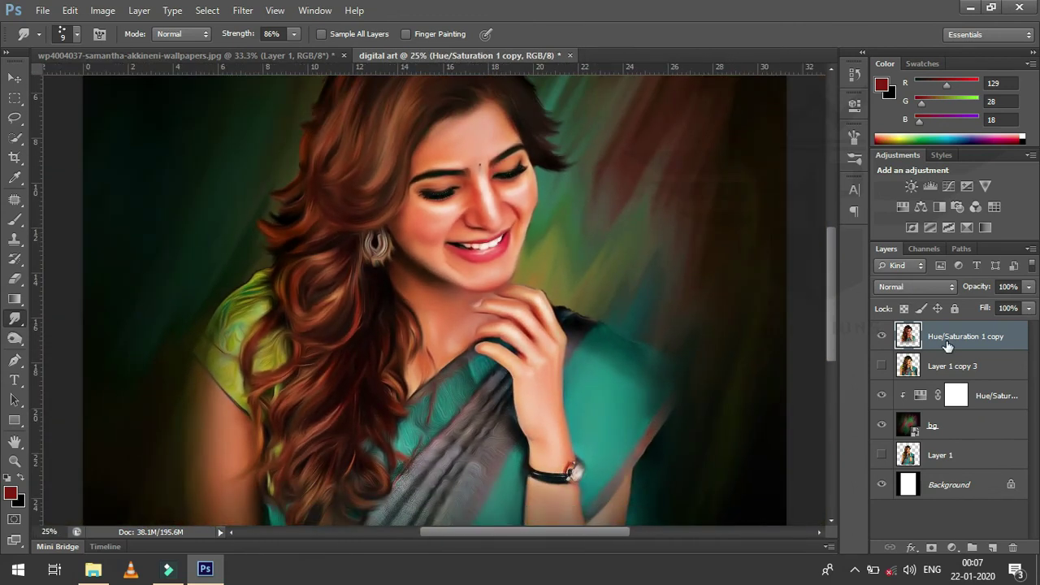
{"action": "key", "text": "ctrl+j"}
Run Oil Paint on copy 2 with Stylization 5.4, Cleanliness 5.1 and Bristle Detail 4.4.
{"action": "left_click", "coordinate": [243, 10]}
{"action": "left_click", "coordinate": [296, 128]}
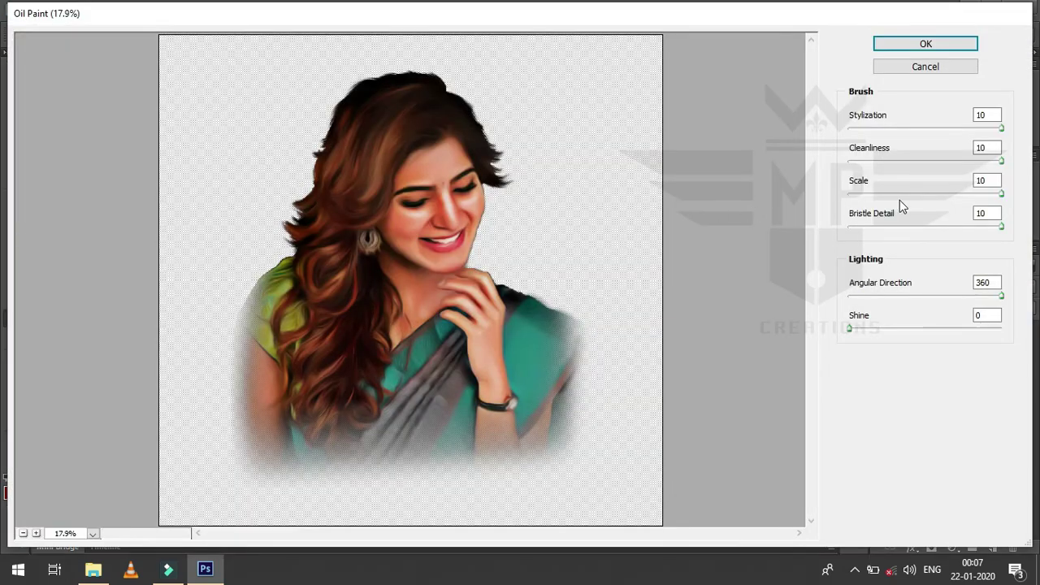
{"action": "key", "text": "ctrl+plus"}
{"action": "key", "text": "ctrl+plus"}
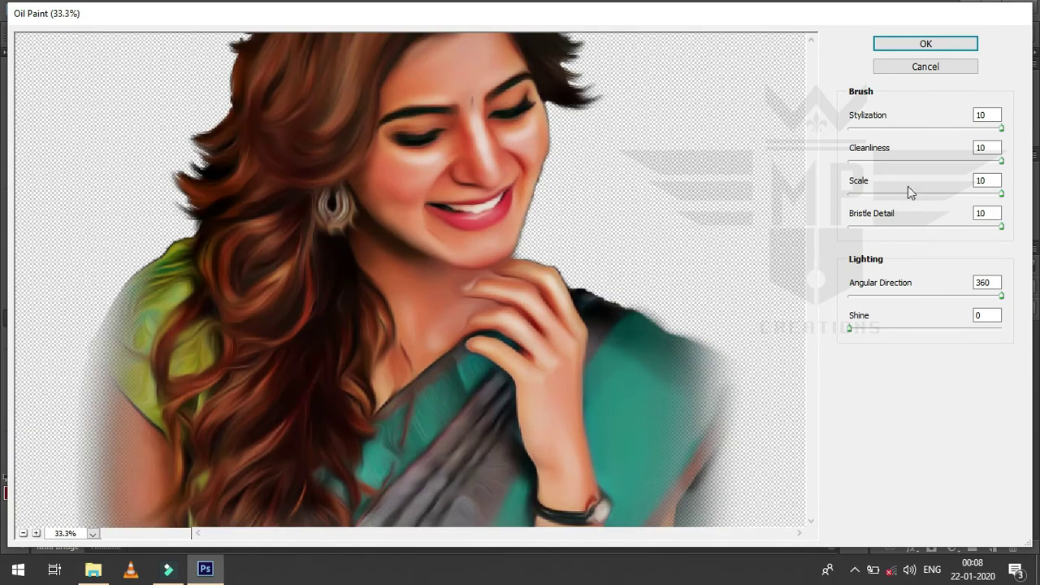
{"action": "left_click", "coordinate": [930, 128]}
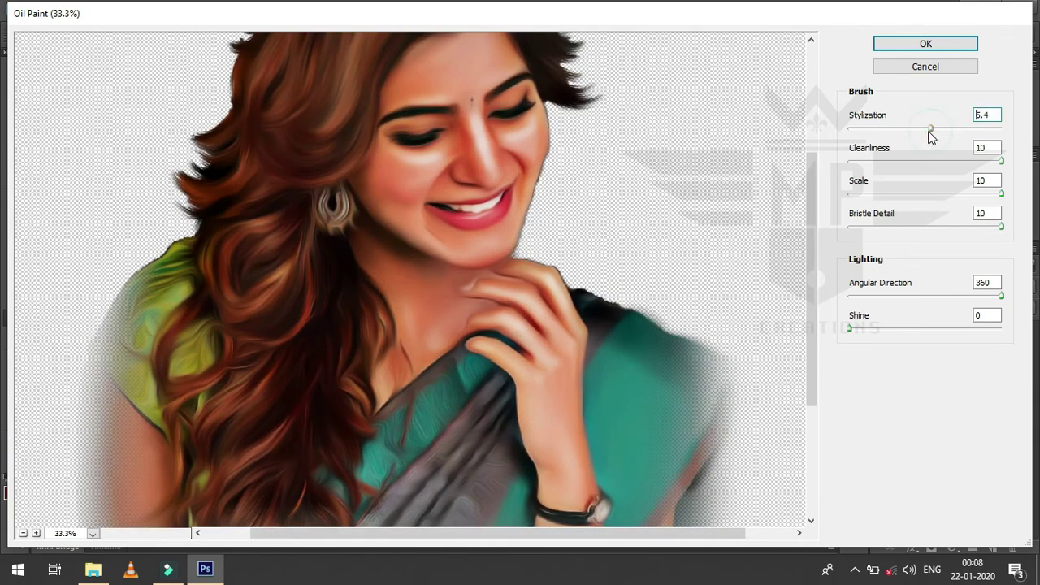
{"action": "left_click", "coordinate": [933, 161]}
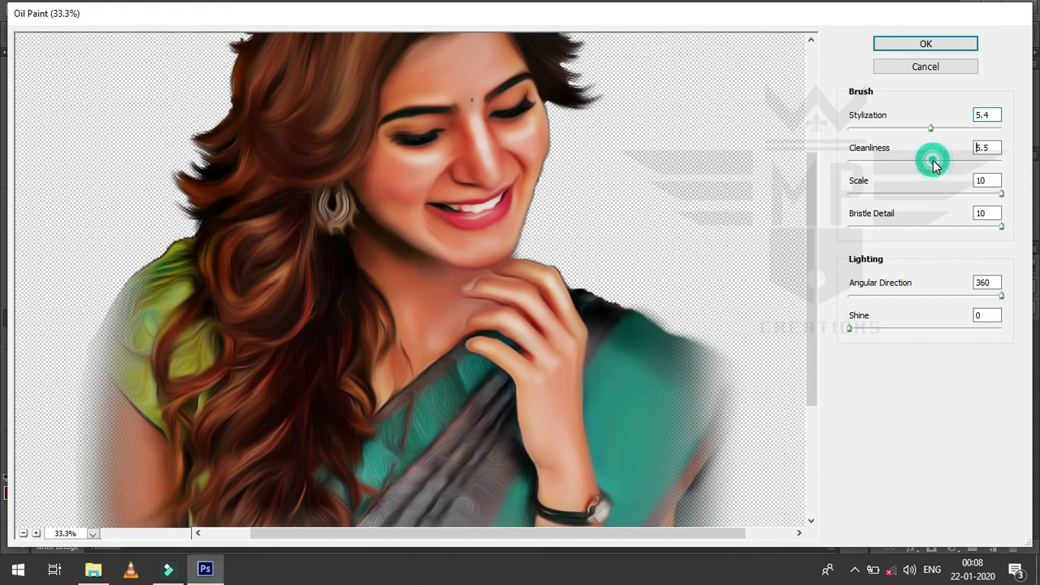
{"action": "left_click", "coordinate": [932, 163]}
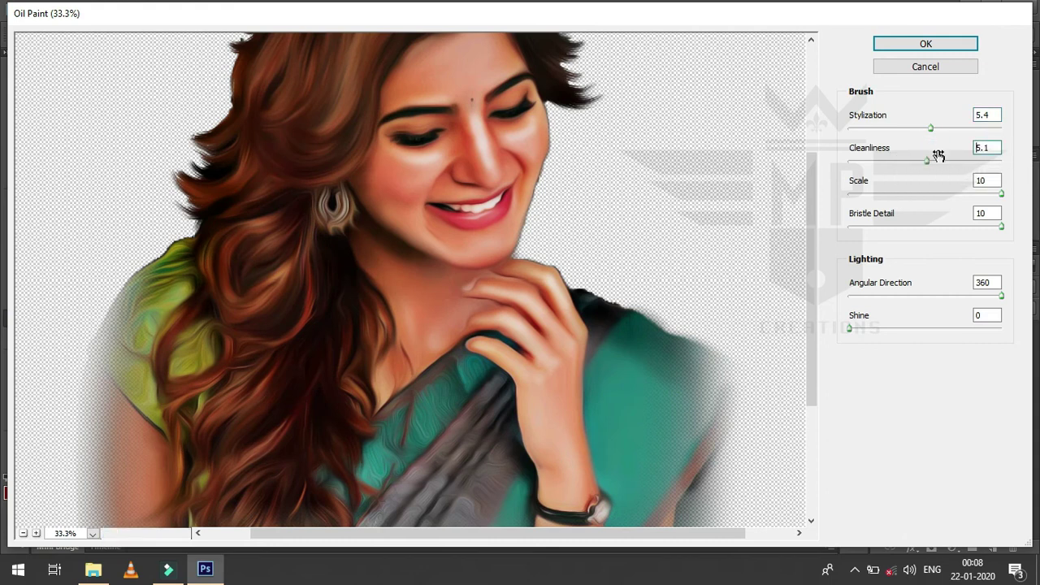
{"action": "left_click_drag", "start_coordinate": [916, 224], "coordinate": [920, 223]}
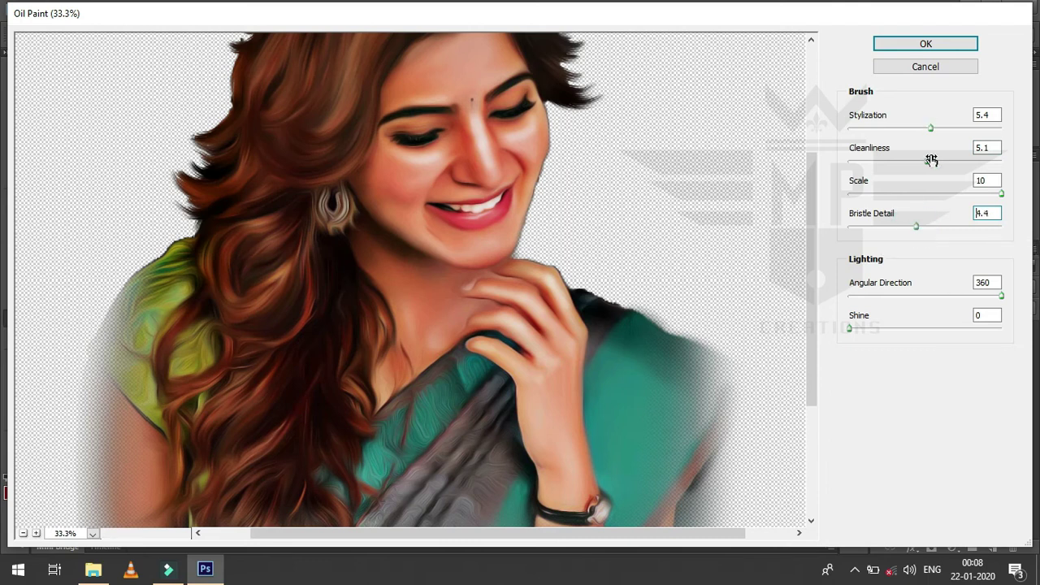
{"action": "left_click", "coordinate": [969, 43]}
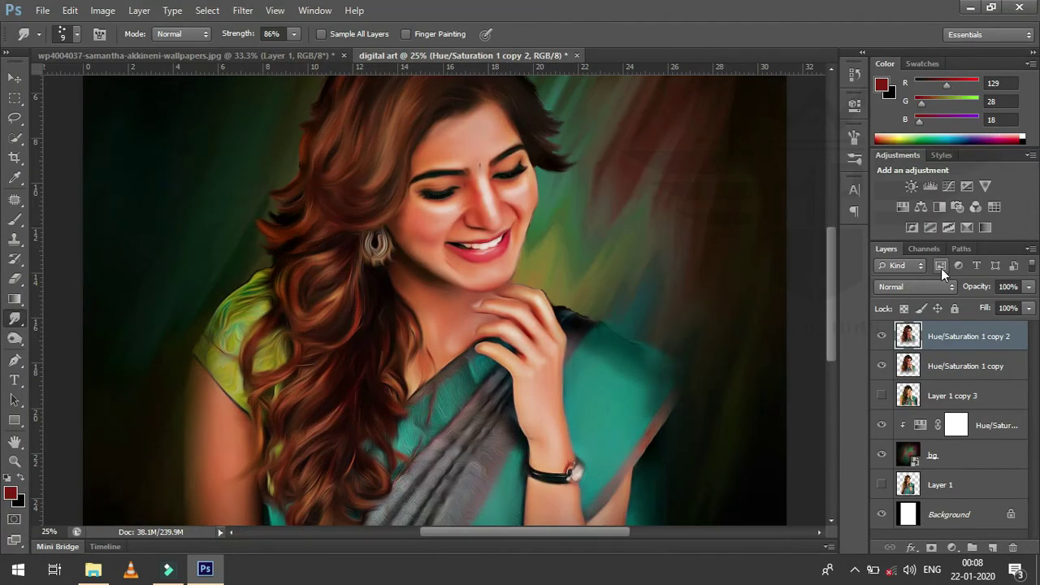
Add an inverted black mask to Hue/Saturation 1 copy 2 and set an 82 px soft brush.
{"action": "left_click", "coordinate": [932, 548]}
{"action": "key", "text": "ctrl+i"}
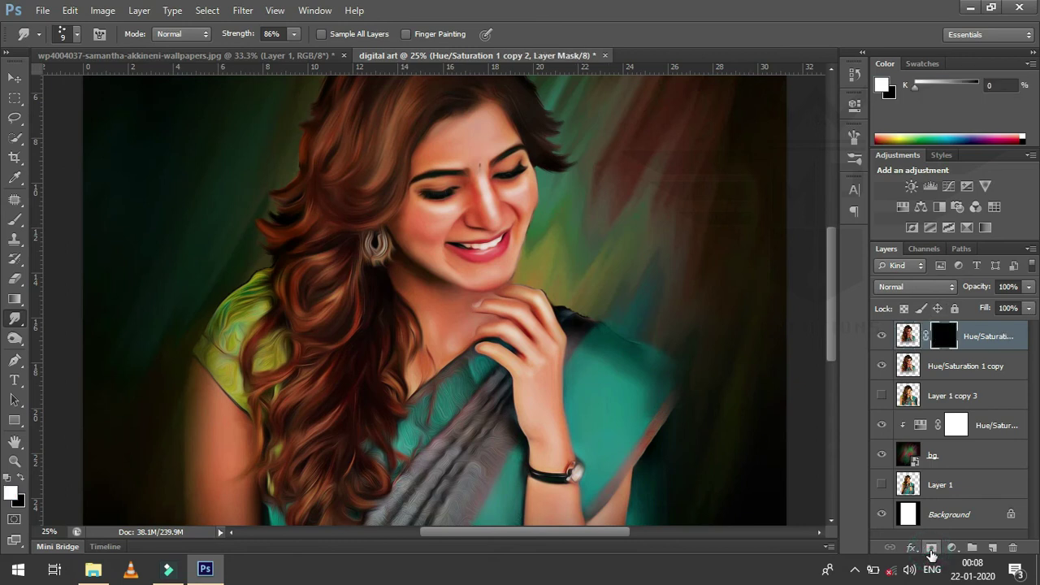
{"action": "left_click", "coordinate": [15, 219]}
{"action": "right_click", "coordinate": [446, 191]}
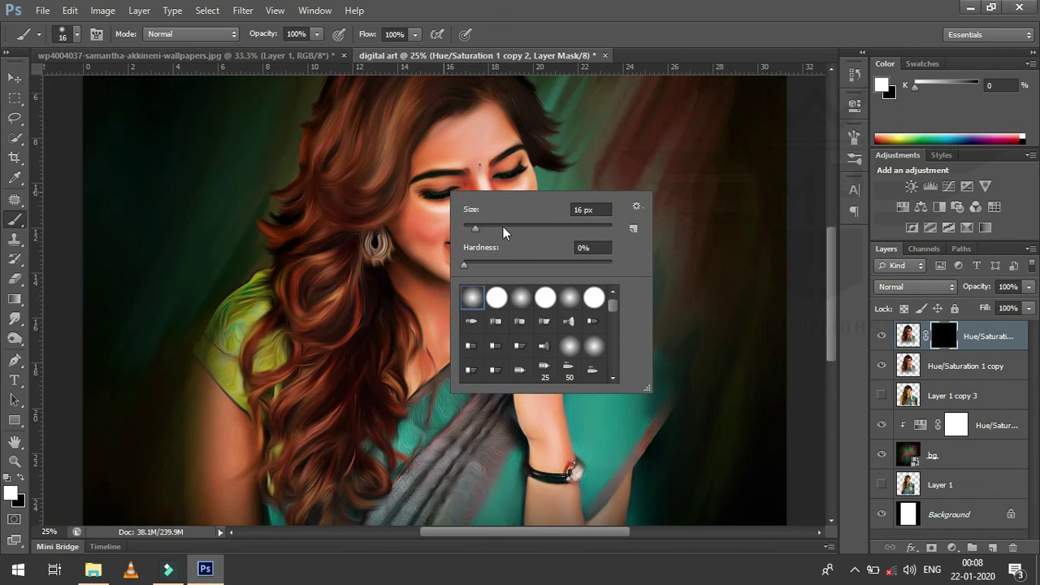
{"action": "left_click_drag", "start_coordinate": [504, 229], "coordinate": [522, 228]}
{"action": "key", "text": "Return"}
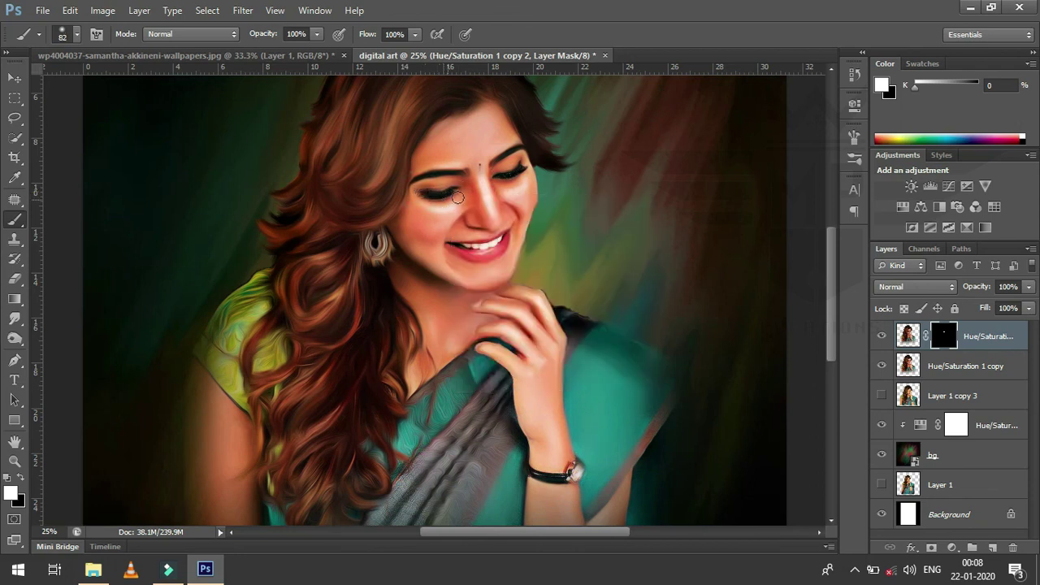
Paint soft mask strokes around the eyes and face to reveal the oil-paint texture.
{"action": "left_click_drag", "start_coordinate": [503, 177], "coordinate": [522, 166]}
{"action": "key", "text": "ctrl+plus"}
{"action": "key", "text": "ctrl+plus"}
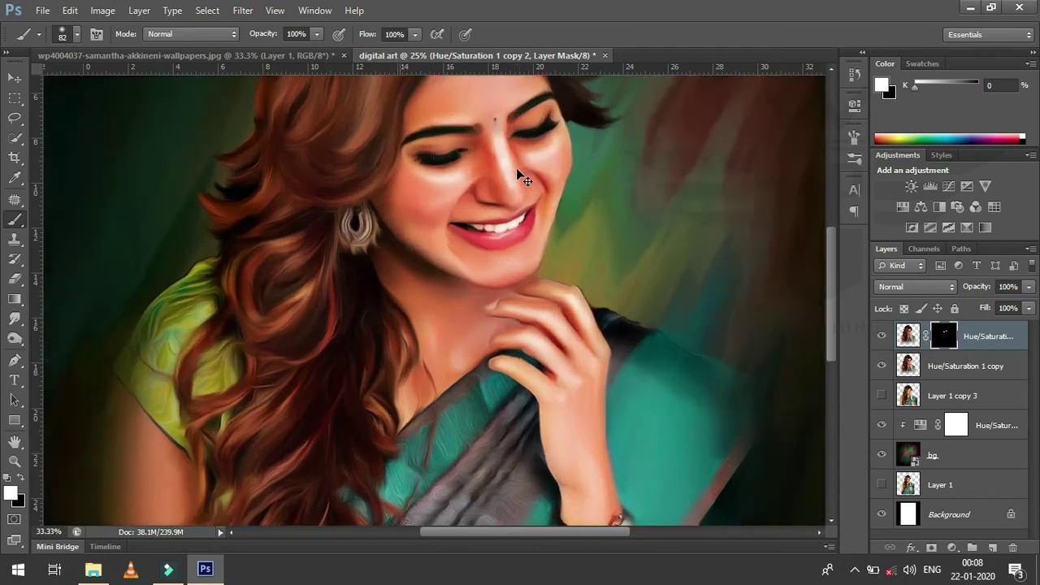
{"action": "key", "text": "ctrl+plus"}
{"action": "left_click_drag", "start_coordinate": [830, 277], "coordinate": [822, 252]}
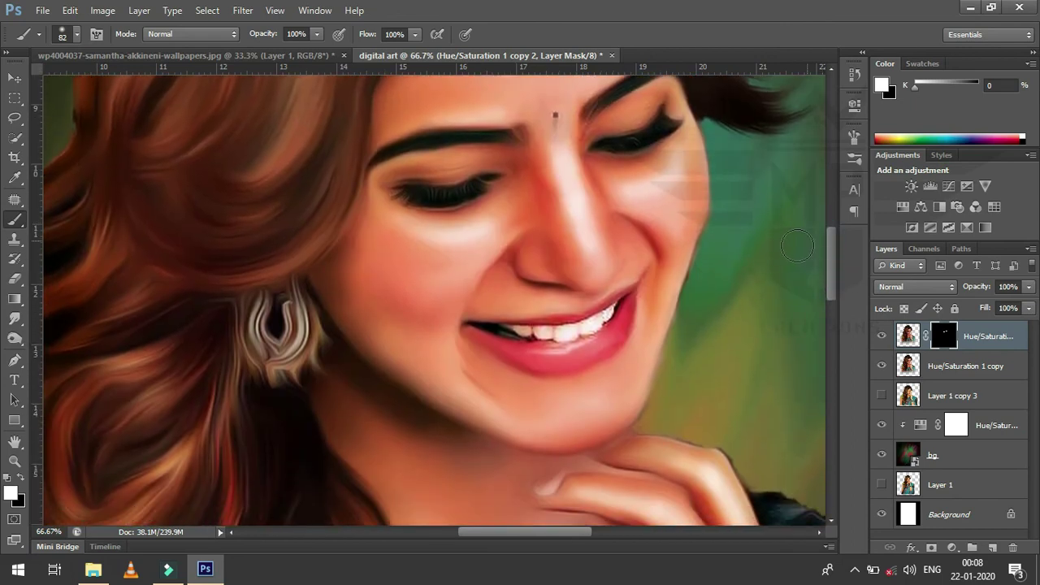
{"action": "right_click", "coordinate": [793, 248]}
{"action": "left_click", "coordinate": [620, 315]}
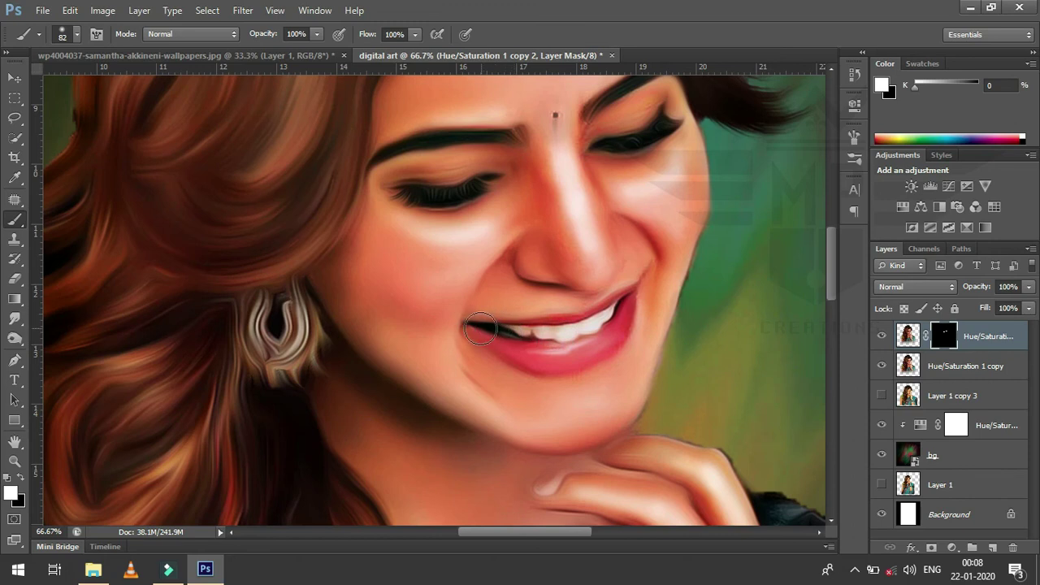
{"action": "key", "text": "ctrl+minus"}
{"action": "key", "text": "ctrl+minus"}
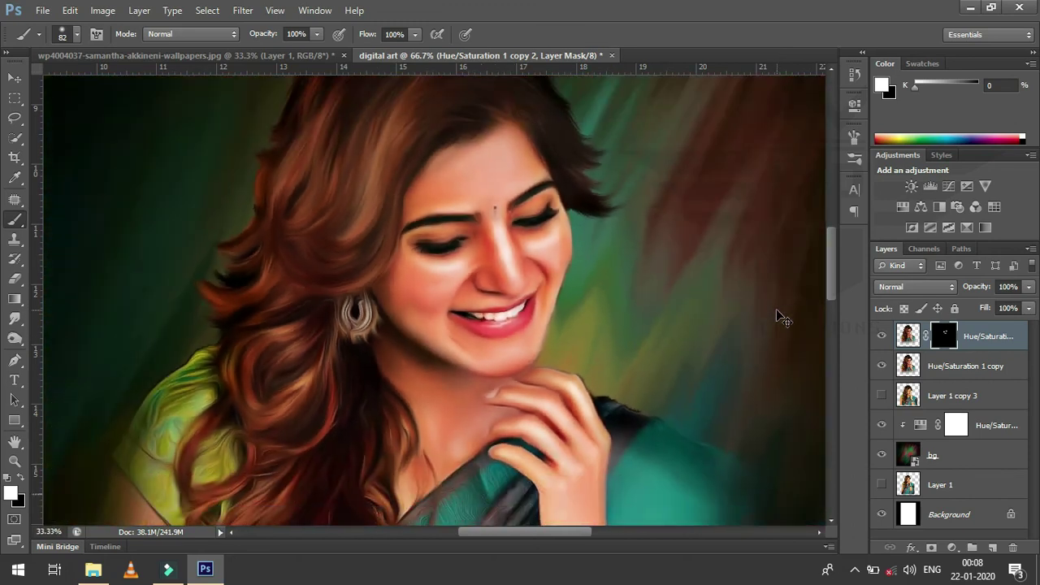
{"action": "key", "text": "ctrl+minus"}
{"action": "key", "text": "ctrl+minus"}
{"action": "key", "text": "ctrl+minus"}
{"action": "key", "text": "ctrl+minus"}
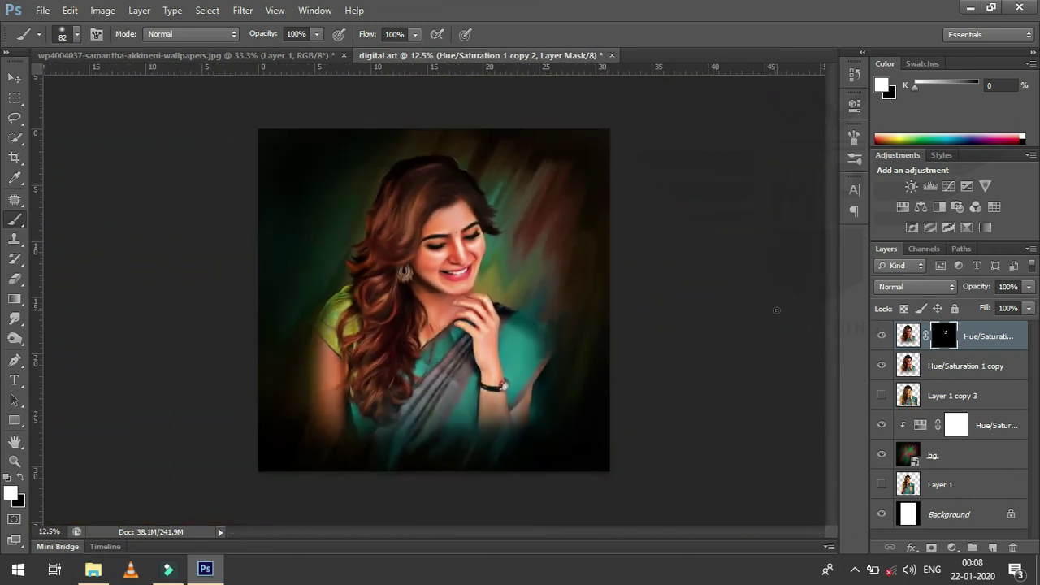
{"action": "key", "text": "ctrl+minus"}
{"action": "key", "text": "ctrl+plus"}
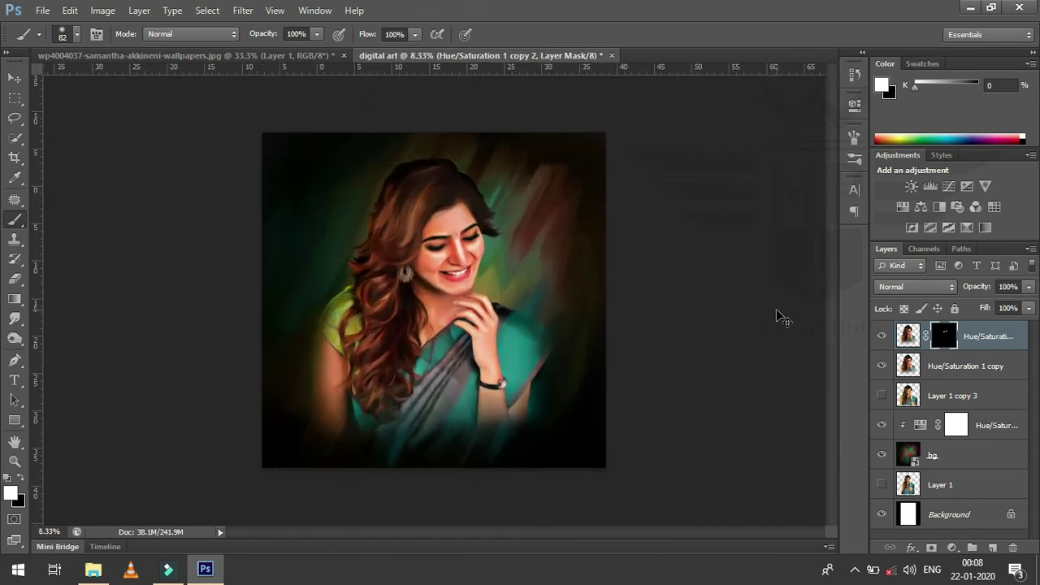
{"action": "key", "text": "ctrl+minus"}
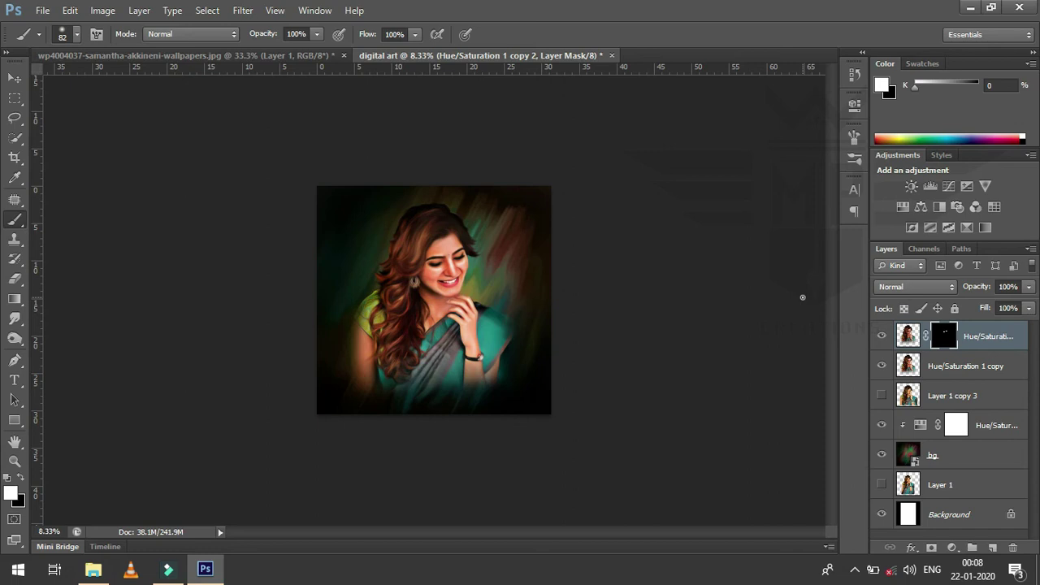
{"action": "key", "text": "ctrl+plus"}
{"action": "key", "text": "ctrl+plus"}
{"action": "key", "text": "ctrl+minus"}
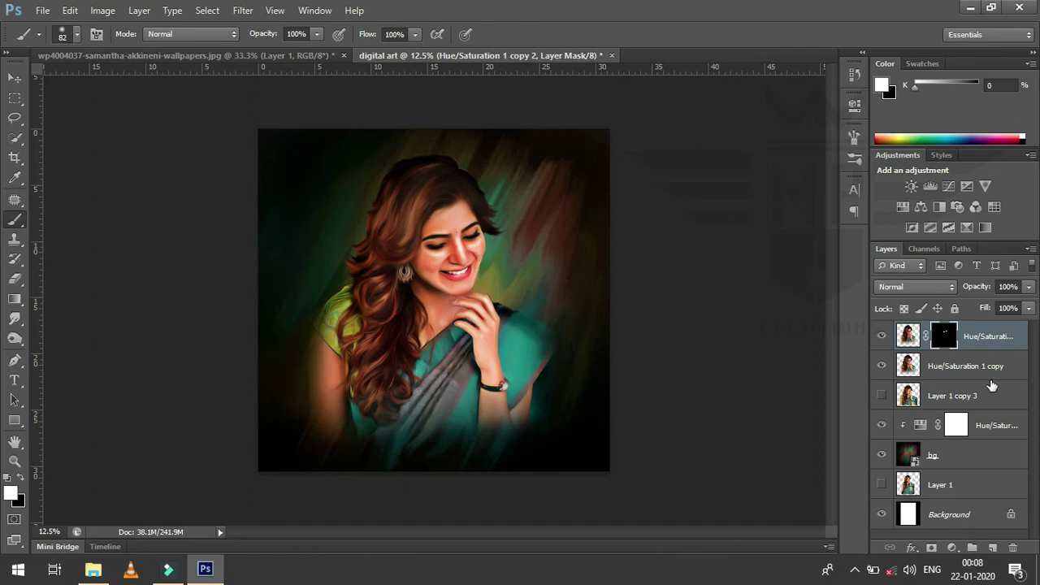
Delete the top layer's layer mask.
{"action": "right_click", "coordinate": [945, 340]}
{"action": "left_click", "coordinate": [935, 369]}
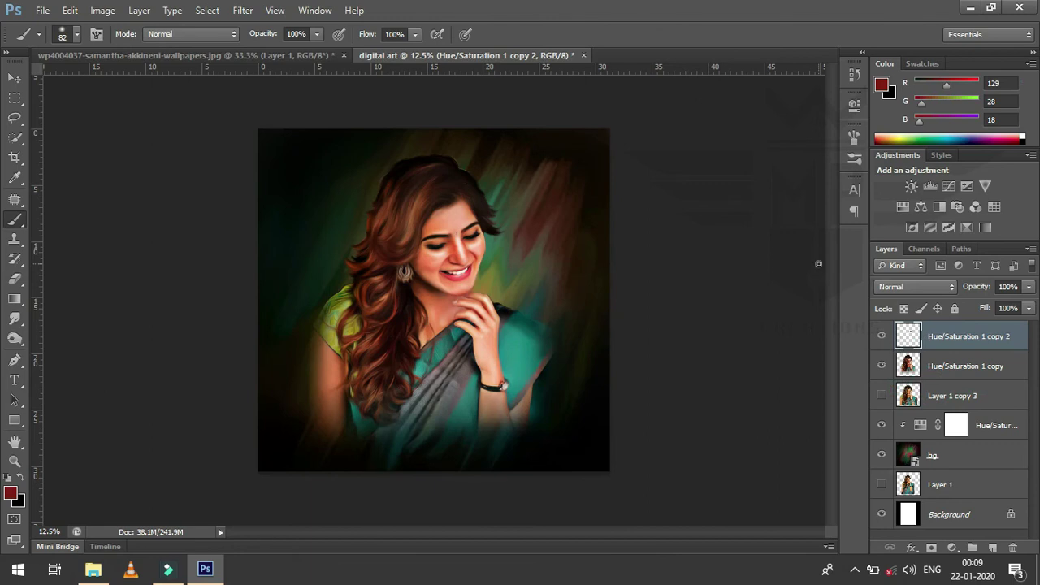
{"action": "key", "text": "ctrl+plus"}
{"action": "key", "text": "ctrl+minus"}
Add an empty Layer 2 above Hue/Saturation 1 copy and clip it to that layer.
{"action": "left_click", "coordinate": [970, 368]}
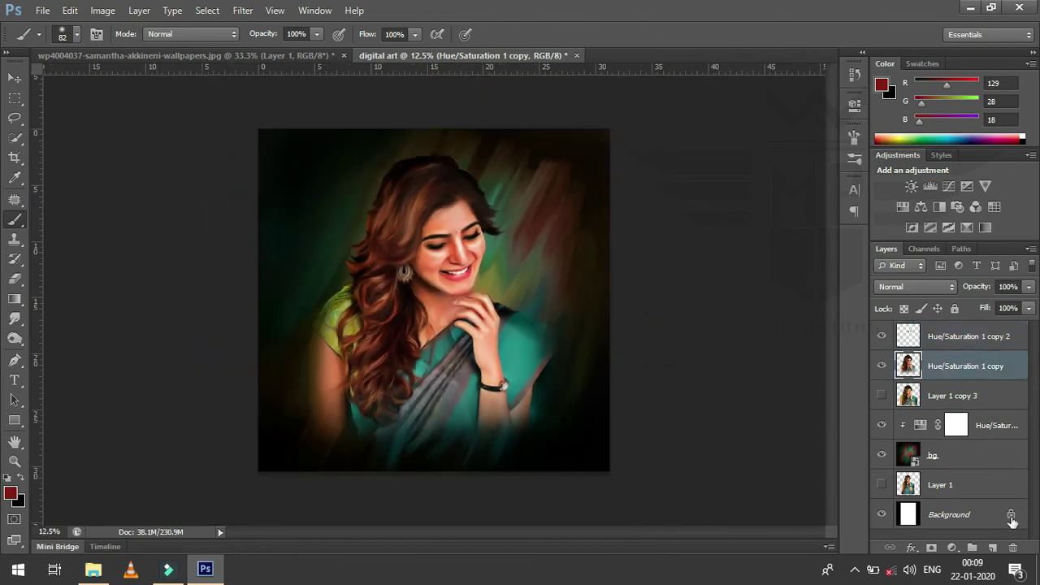
{"action": "left_click", "coordinate": [992, 548]}
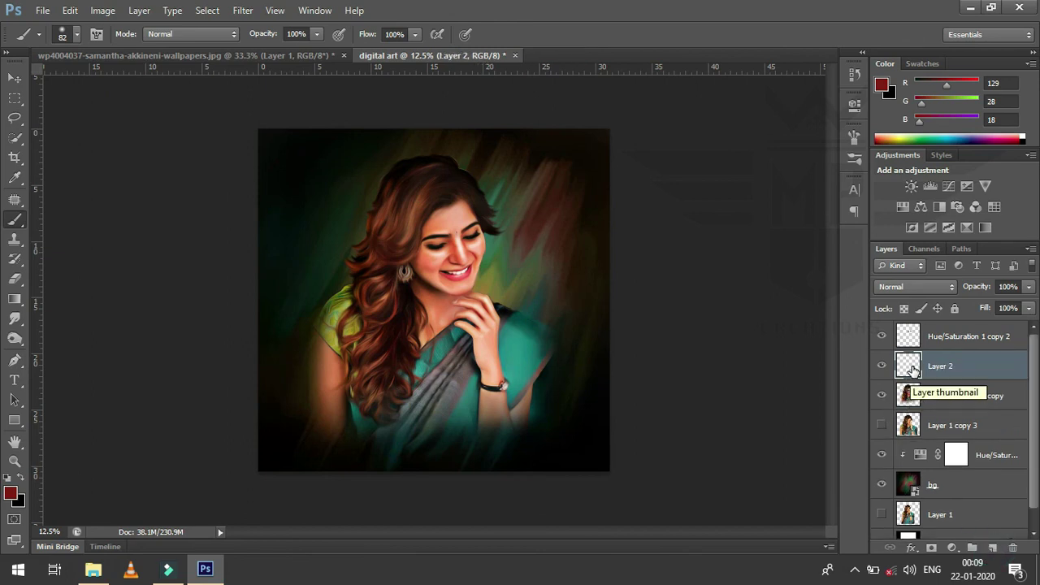
{"action": "left_click_drag", "start_coordinate": [912, 370], "coordinate": [933, 374]}
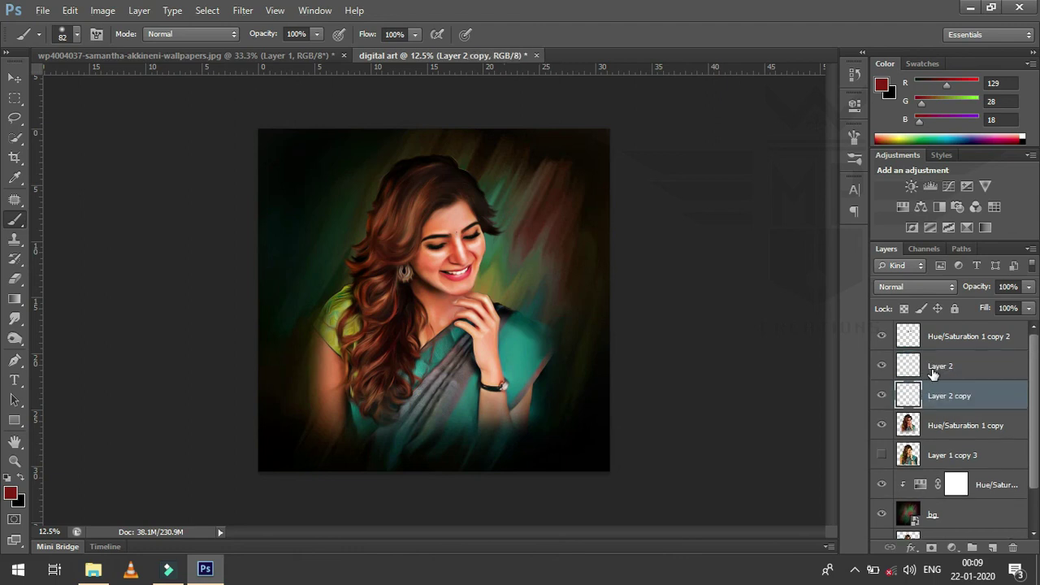
{"action": "key", "text": "ctrl+z"}
{"action": "right_click", "coordinate": [941, 367]}
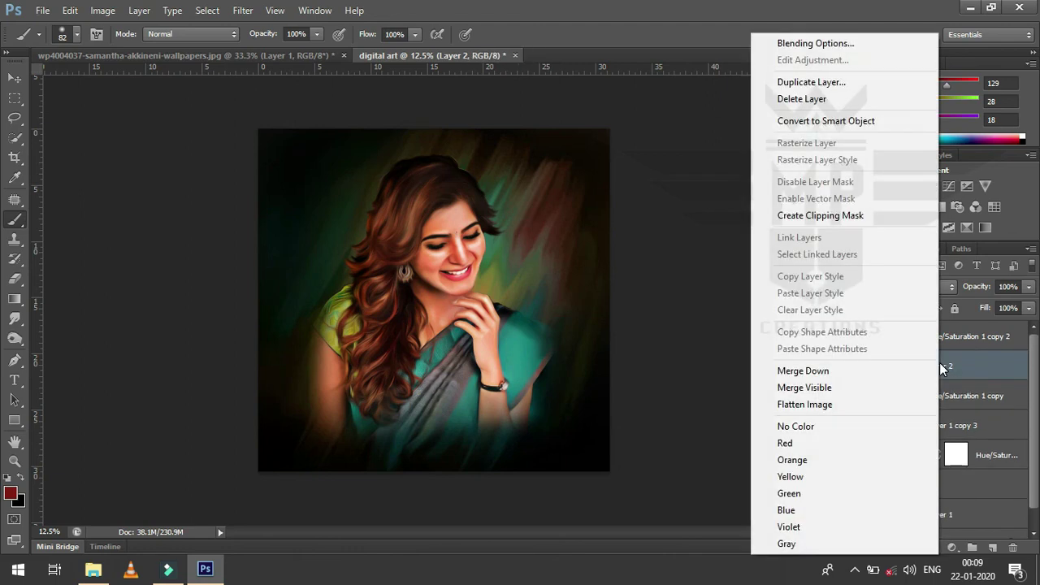
{"action": "left_click", "coordinate": [813, 216]}
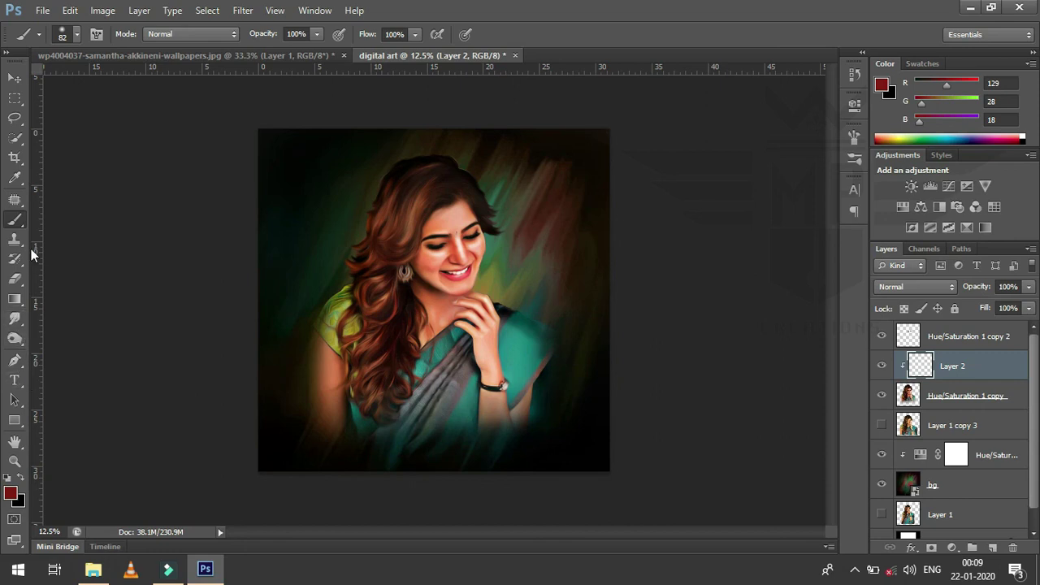
Sample olive from the blouse and paint it over the top and left edge of the hair.
{"action": "left_click", "coordinate": [14, 178]}
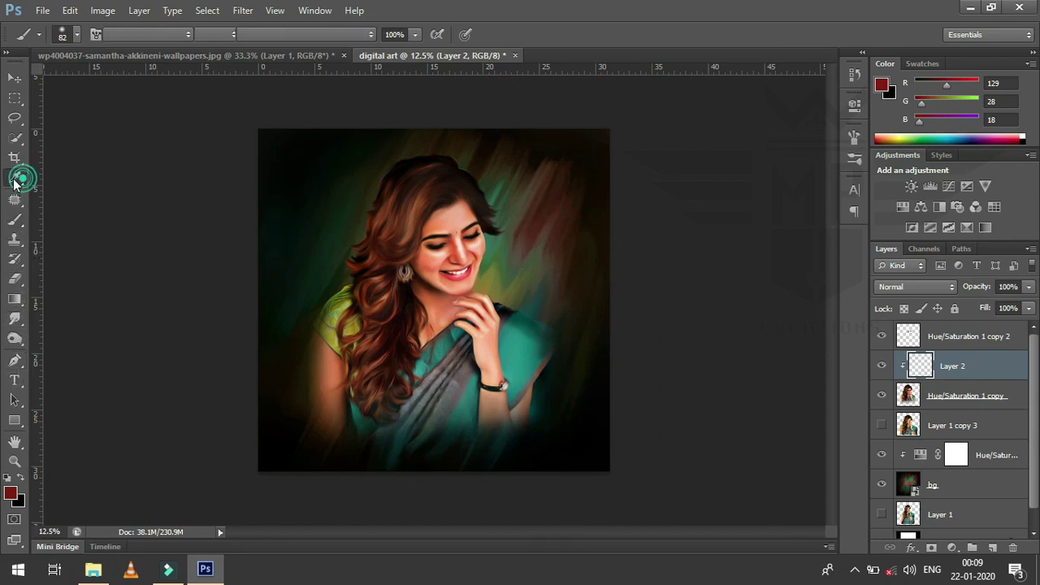
{"action": "left_click", "coordinate": [330, 334]}
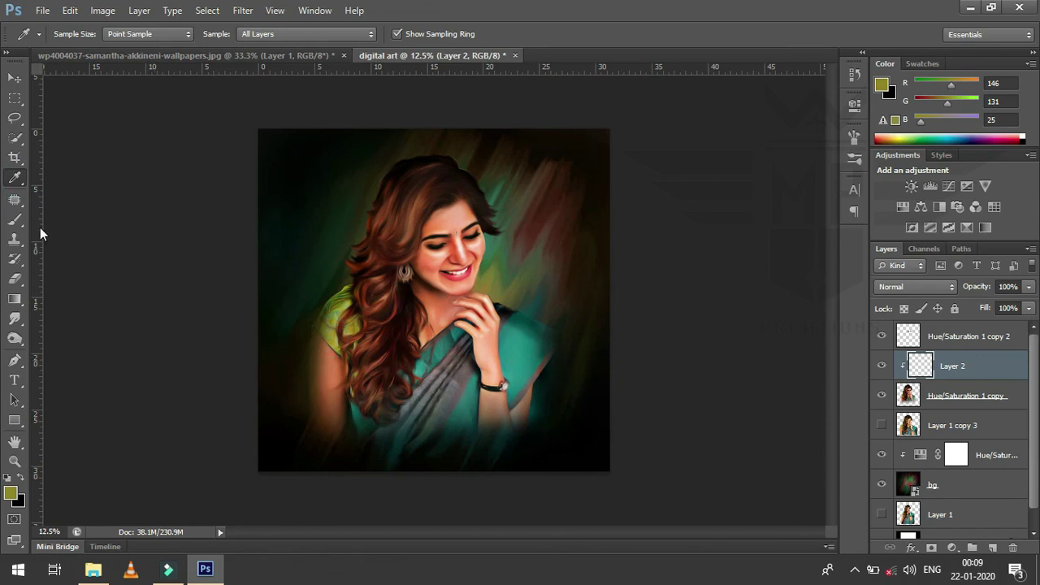
{"action": "left_click", "coordinate": [15, 219]}
{"action": "right_click", "coordinate": [292, 215]}
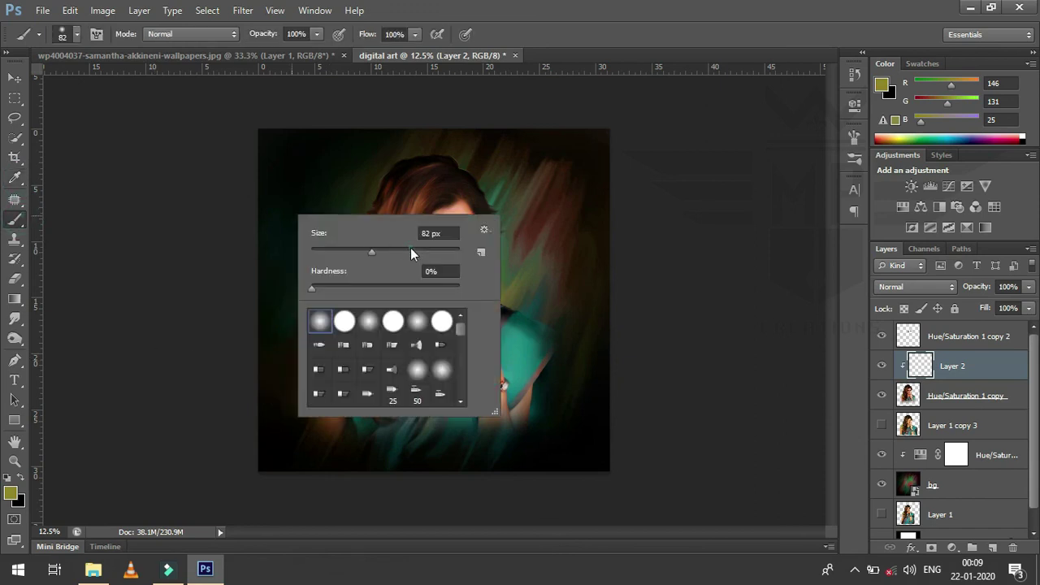
{"action": "key", "text": "Return"}
{"action": "left_click_drag", "start_coordinate": [371, 163], "coordinate": [398, 159]}
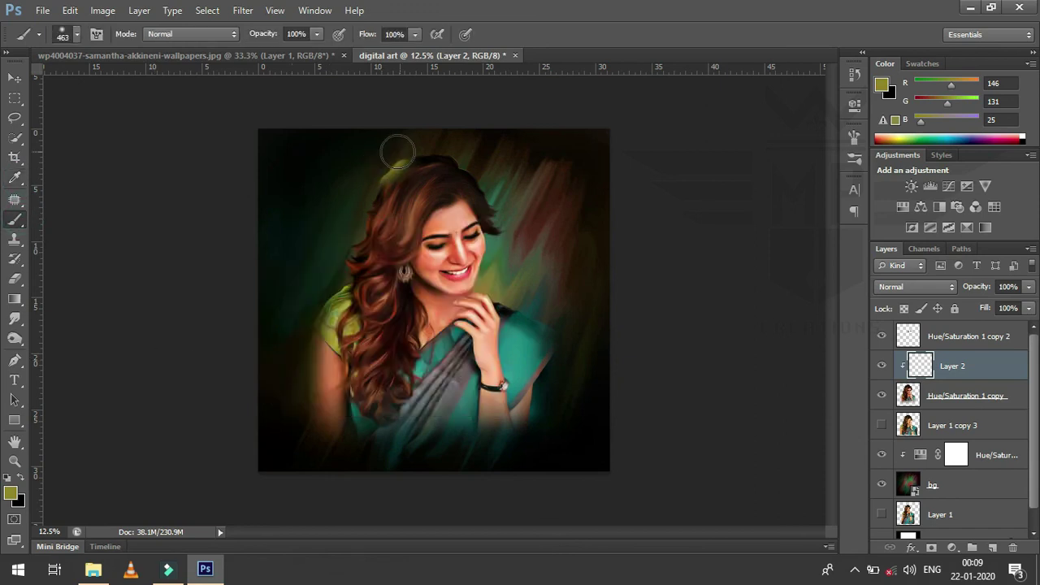
{"action": "left_click_drag", "start_coordinate": [357, 213], "coordinate": [344, 260]}
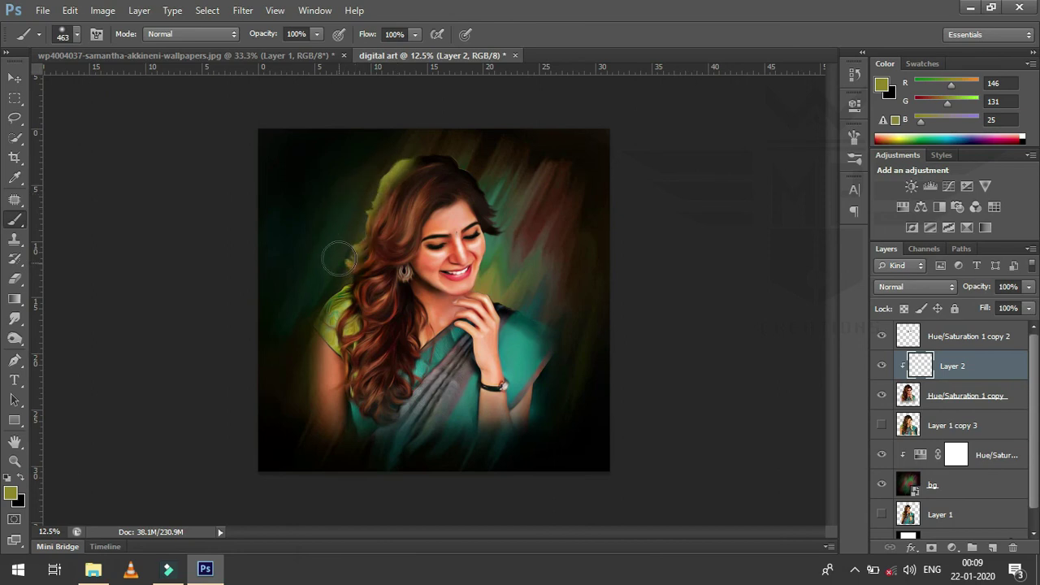
Set Layer 2 to Color blend mode and tint the top of the hair bright cyan.
{"action": "left_click", "coordinate": [929, 286]}
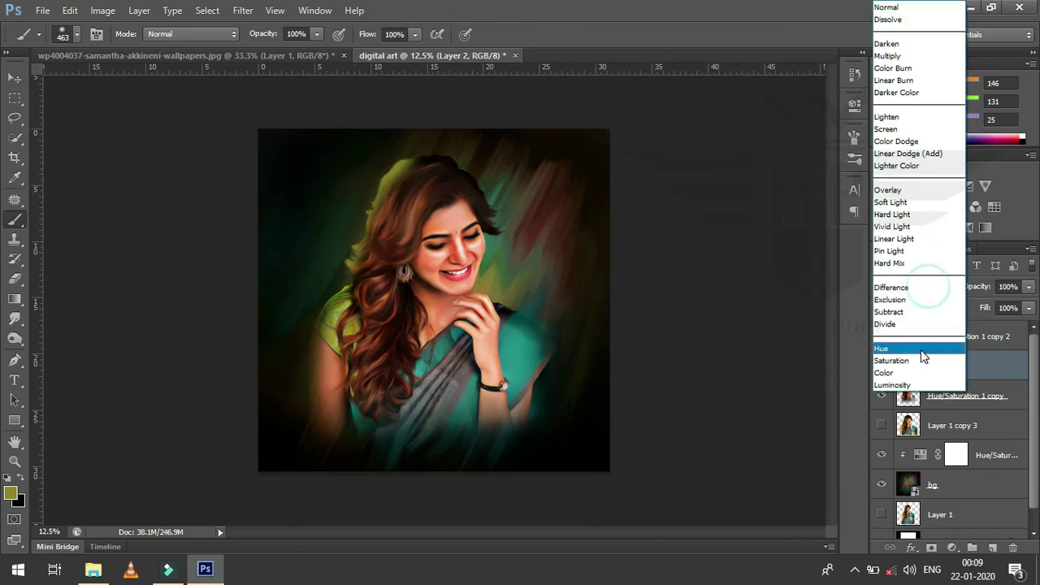
{"action": "left_click", "coordinate": [916, 374]}
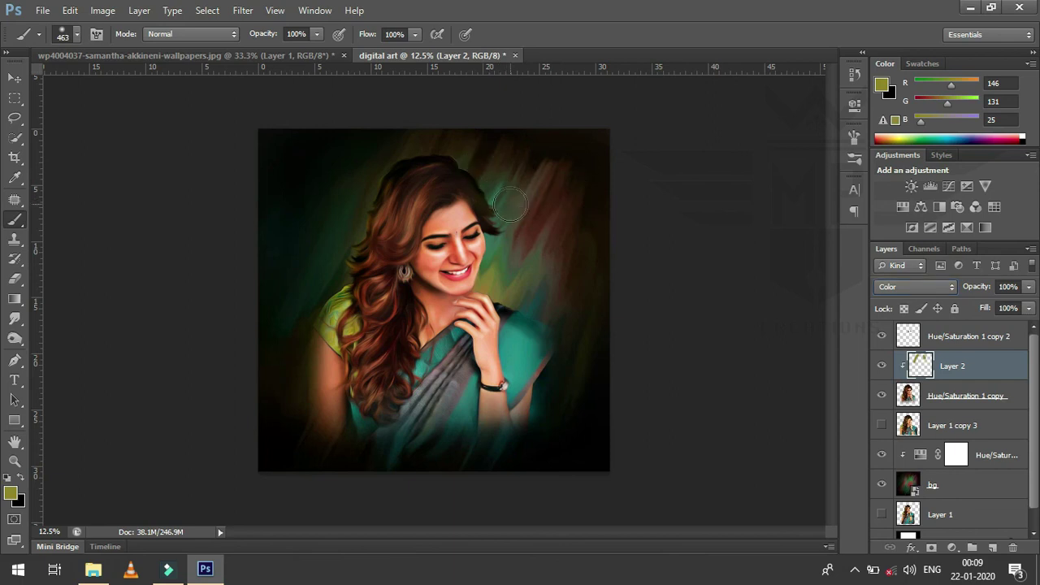
{"action": "left_click_drag", "start_coordinate": [523, 297], "coordinate": [561, 323]}
{"action": "left_click", "coordinate": [10, 492]}
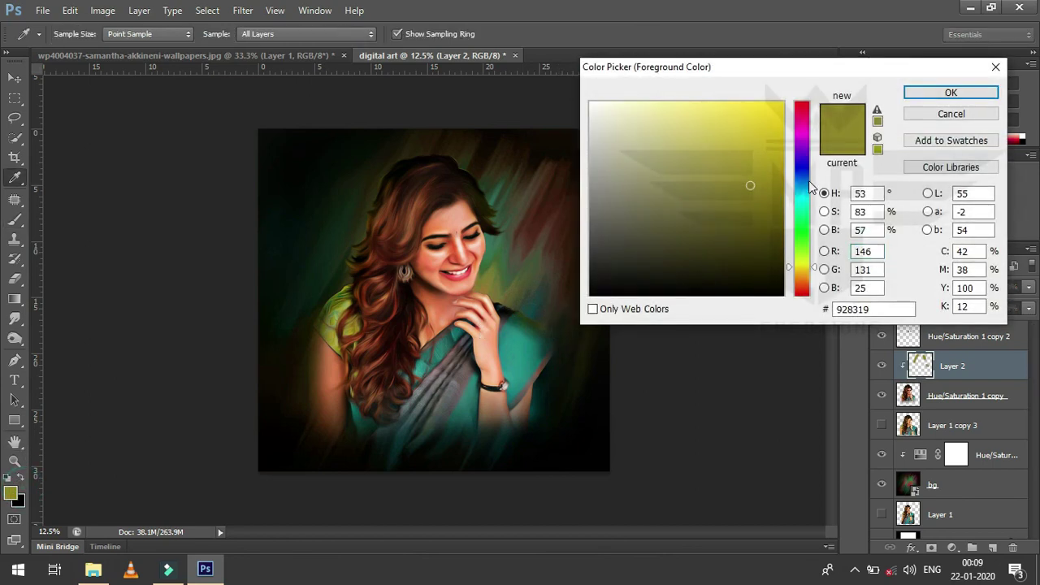
{"action": "left_click", "coordinate": [805, 198]}
{"action": "left_click_drag", "start_coordinate": [756, 145], "coordinate": [763, 108]}
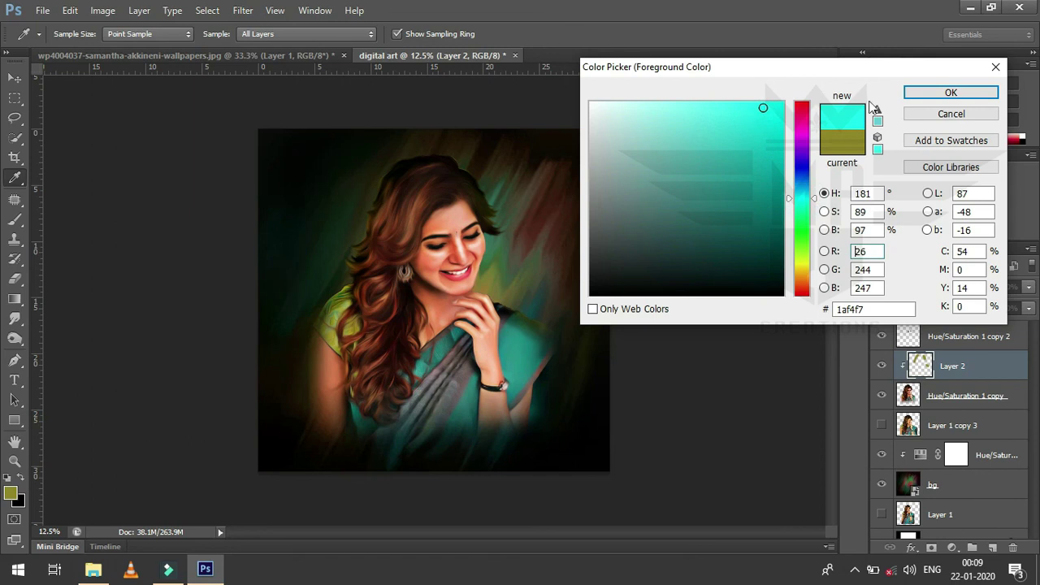
{"action": "left_click", "coordinate": [925, 93]}
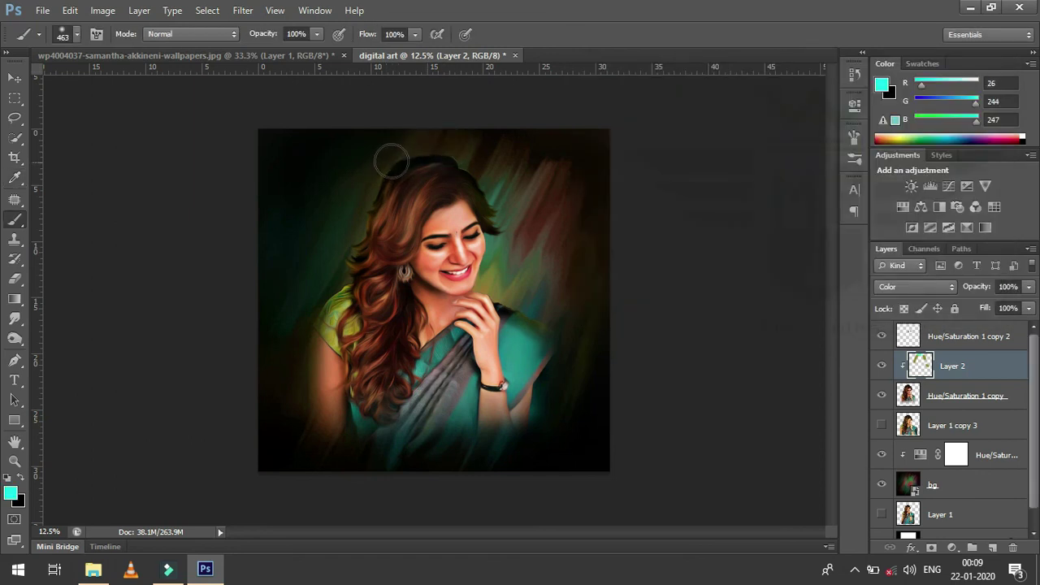
{"action": "left_click_drag", "start_coordinate": [385, 168], "coordinate": [371, 197]}
{"action": "left_click_drag", "start_coordinate": [504, 167], "coordinate": [486, 203]}
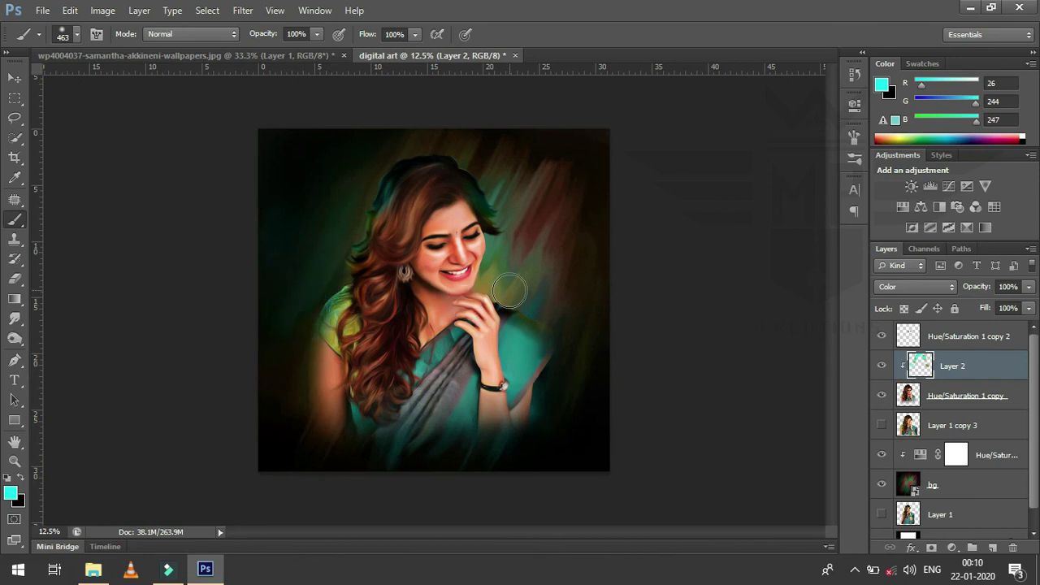
Resize the brush and stroke teal along the edge of the cheek.
{"action": "key", "text": "ctrl+plus"}
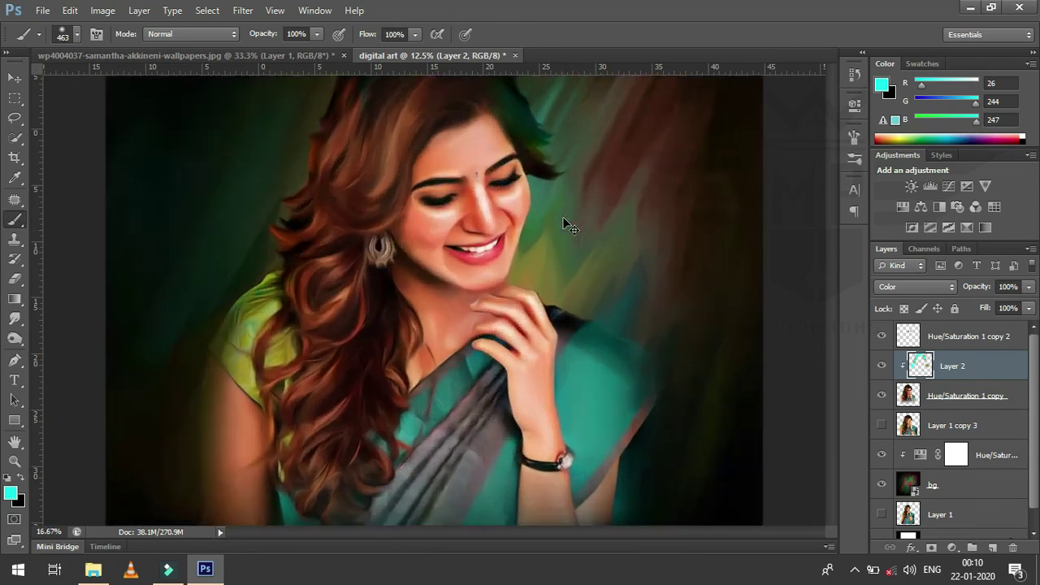
{"action": "key", "text": "ctrl+plus"}
{"action": "right_click", "coordinate": [568, 220]}
{"action": "left_click", "coordinate": [658, 254]}
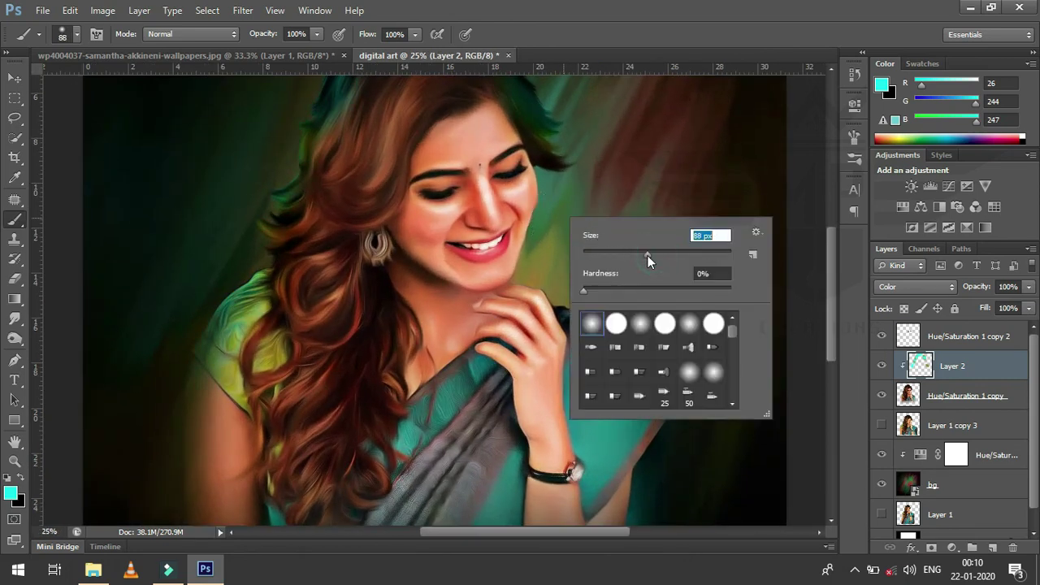
{"action": "key", "text": "Return"}
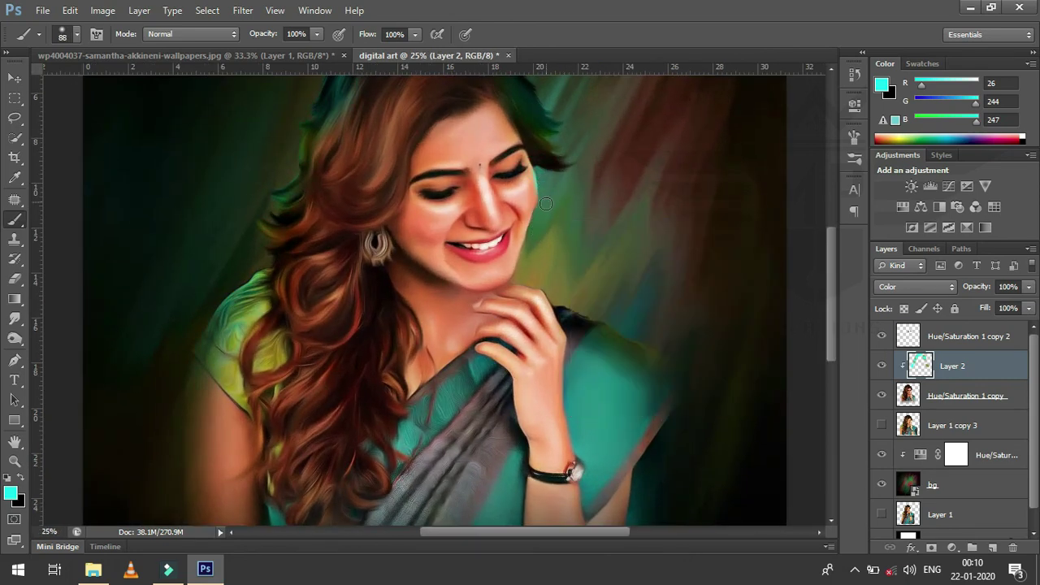
{"action": "left_click_drag", "start_coordinate": [546, 191], "coordinate": [535, 235]}
{"action": "key", "text": "ctrl+minus"}
{"action": "key", "text": "ctrl+minus"}
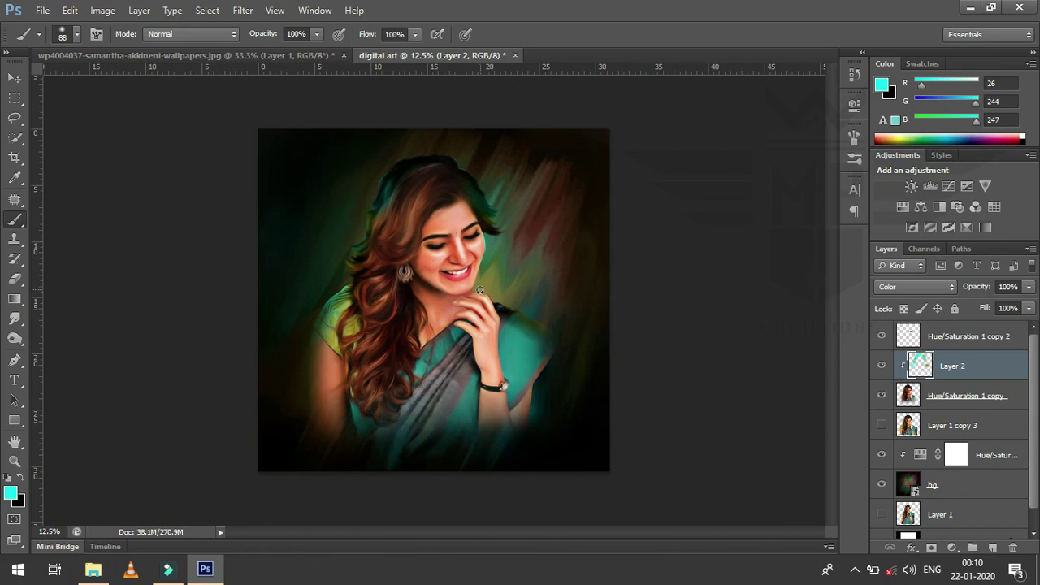
{"action": "left_click", "coordinate": [1029, 286]}
Lower Layer 2's opacity to 82% and switch its blend mode to Overlay.
{"action": "left_click_drag", "start_coordinate": [1026, 304], "coordinate": [1004, 307]}
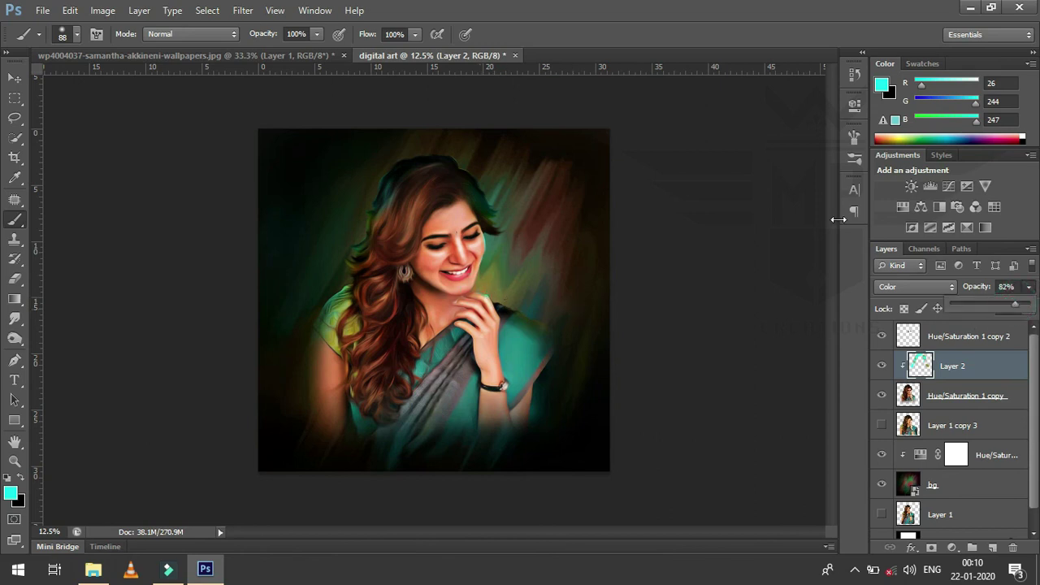
{"action": "key", "text": "ctrl+plus"}
{"action": "key", "text": "ctrl+plus"}
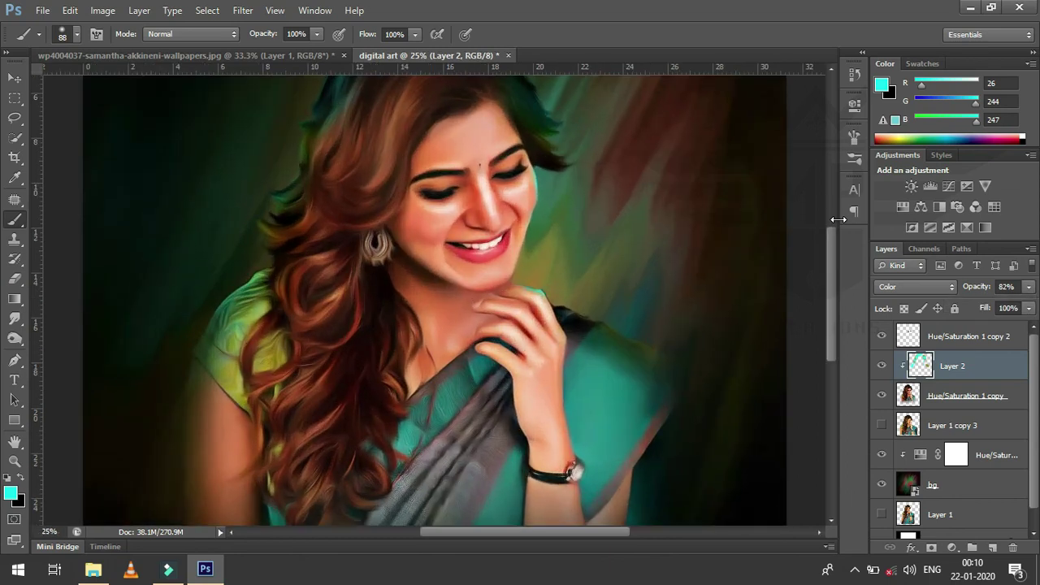
{"action": "key", "text": "ctrl+minus"}
{"action": "left_click", "coordinate": [905, 292]}
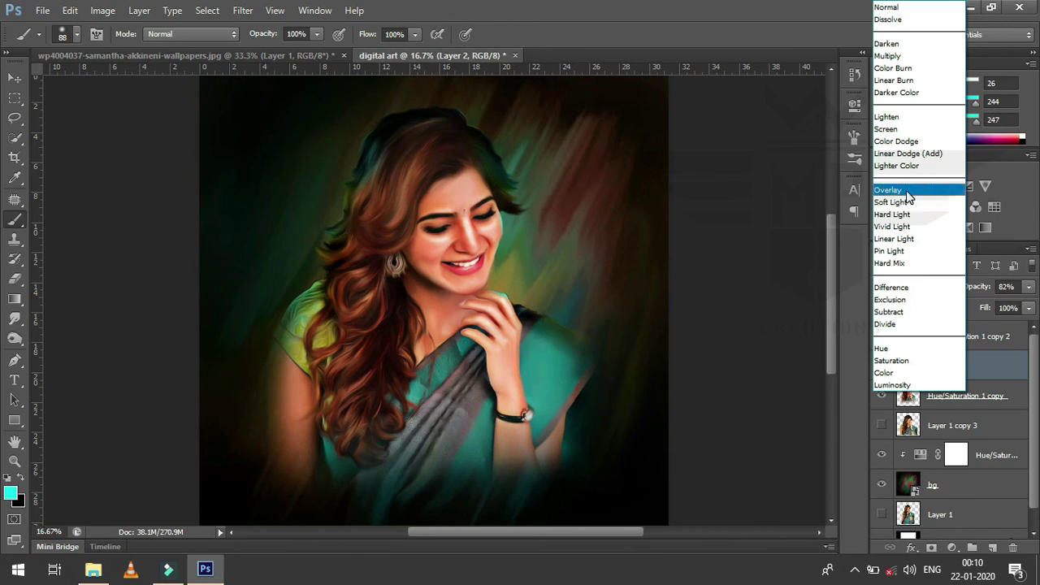
{"action": "left_click", "coordinate": [907, 191]}
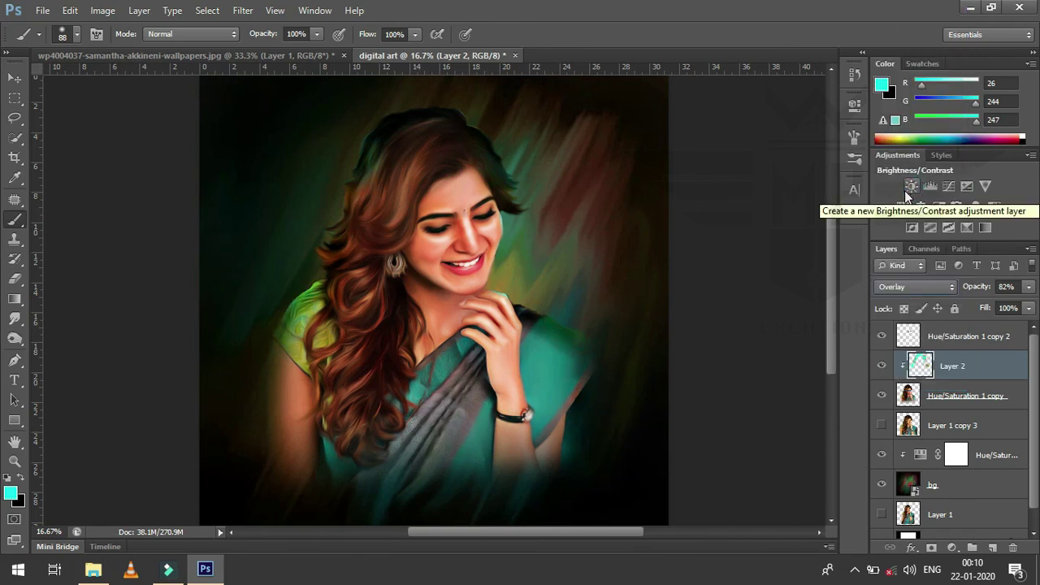
{"action": "key", "text": "ctrl+plus"}
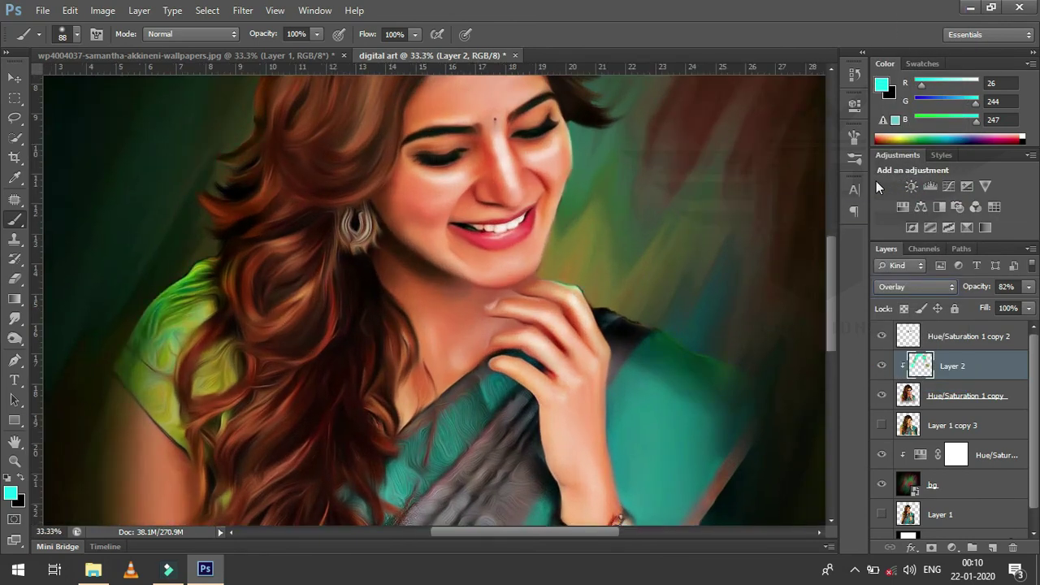
{"action": "key", "text": "ctrl+minus"}
{"action": "key", "text": "ctrl+minus"}
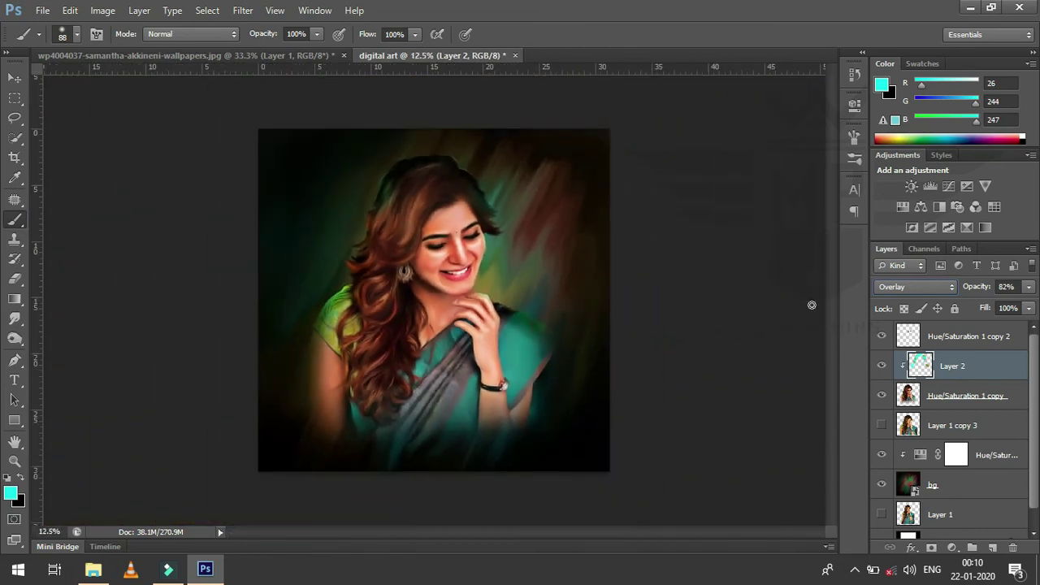
{"action": "key", "text": "ctrl+minus"}
{"action": "key", "text": "ctrl+plus"}
{"action": "key", "text": "ctrl+plus"}
{"action": "key", "text": "ctrl+minus"}
Merge the bg layer with its Hue/Saturation adjustment layer.
{"action": "left_click_drag", "start_coordinate": [1030, 398], "coordinate": [1031, 416]}
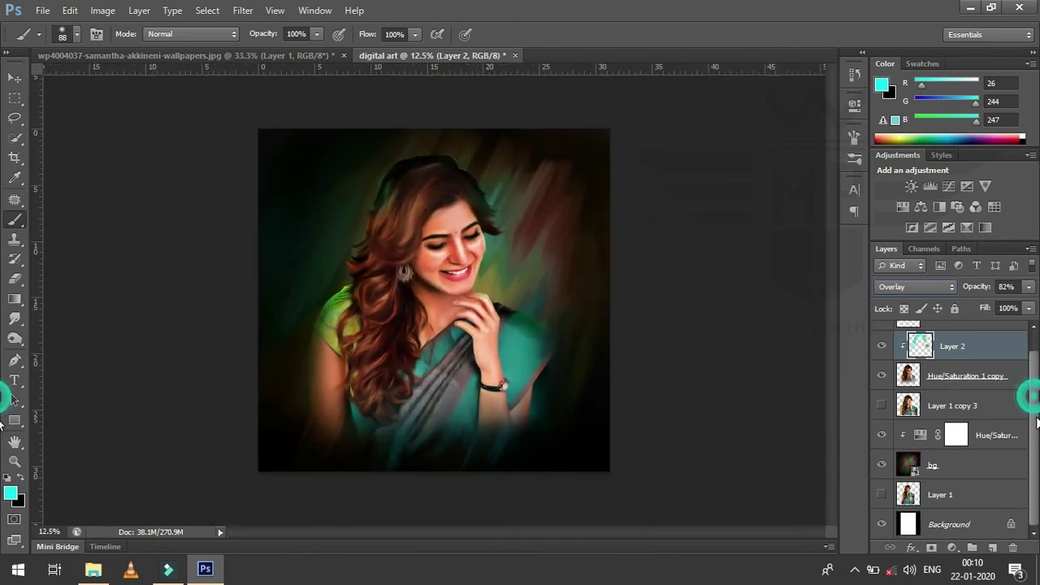
{"action": "left_click", "coordinate": [990, 473]}
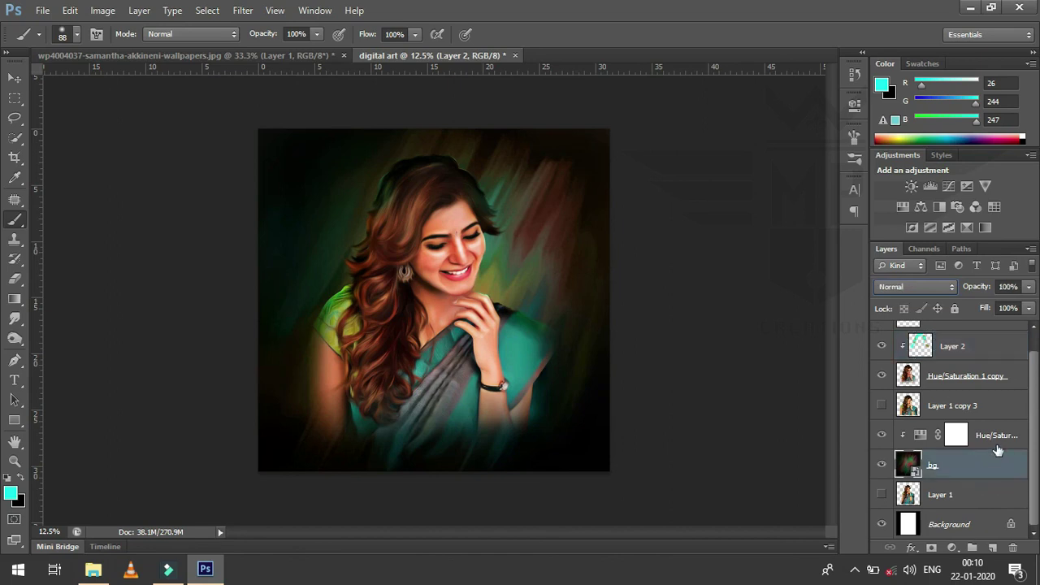
{"action": "left_click", "coordinate": [997, 436], "text": "shift"}
{"action": "right_click", "coordinate": [997, 437]}
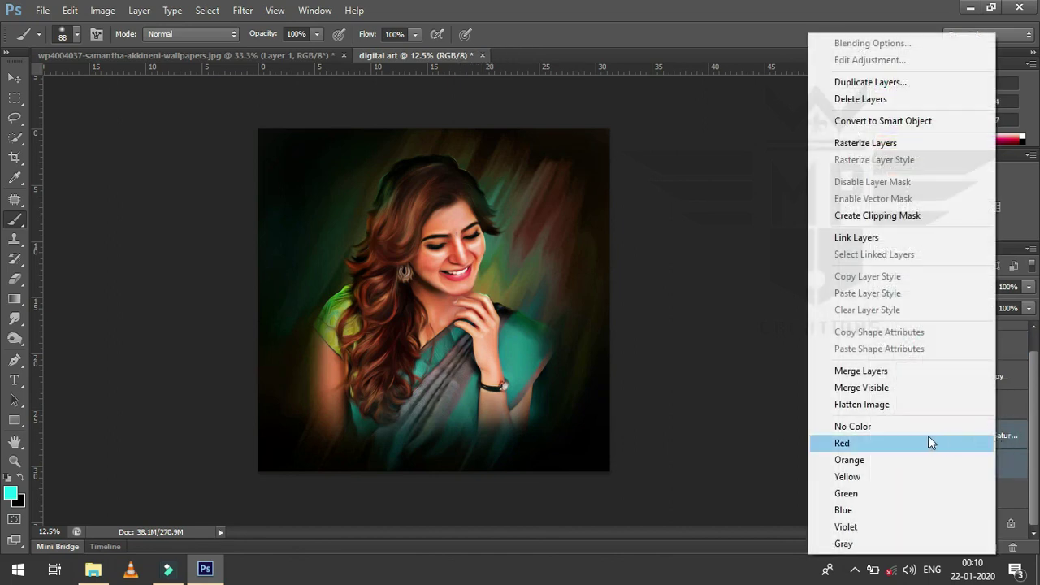
{"action": "left_click", "coordinate": [879, 371]}
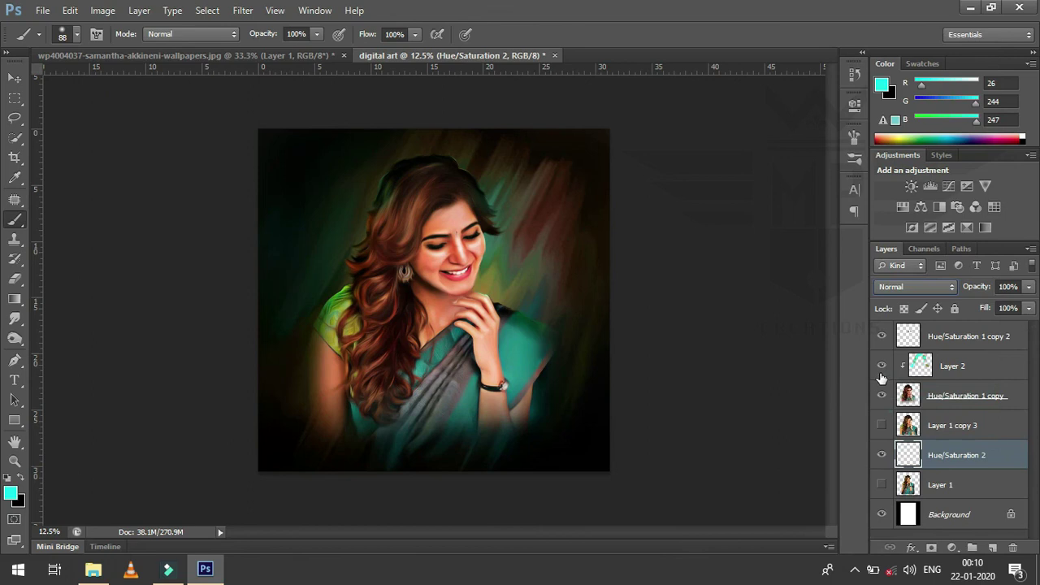
Add new Layer 3 with a cyan foreground and a soft 1753 px brush.
{"action": "left_click", "coordinate": [993, 549]}
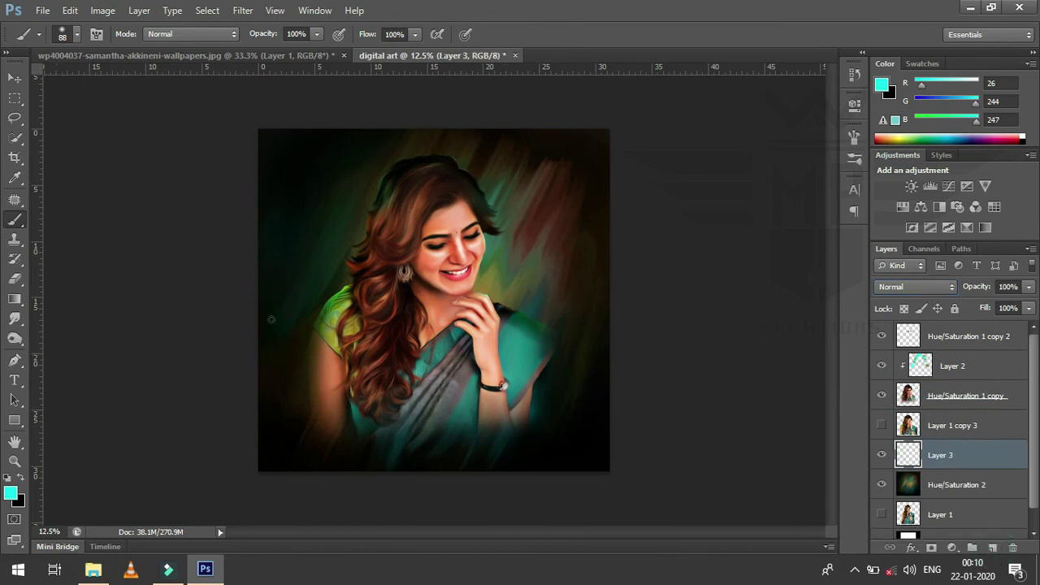
{"action": "right_click", "coordinate": [355, 303]}
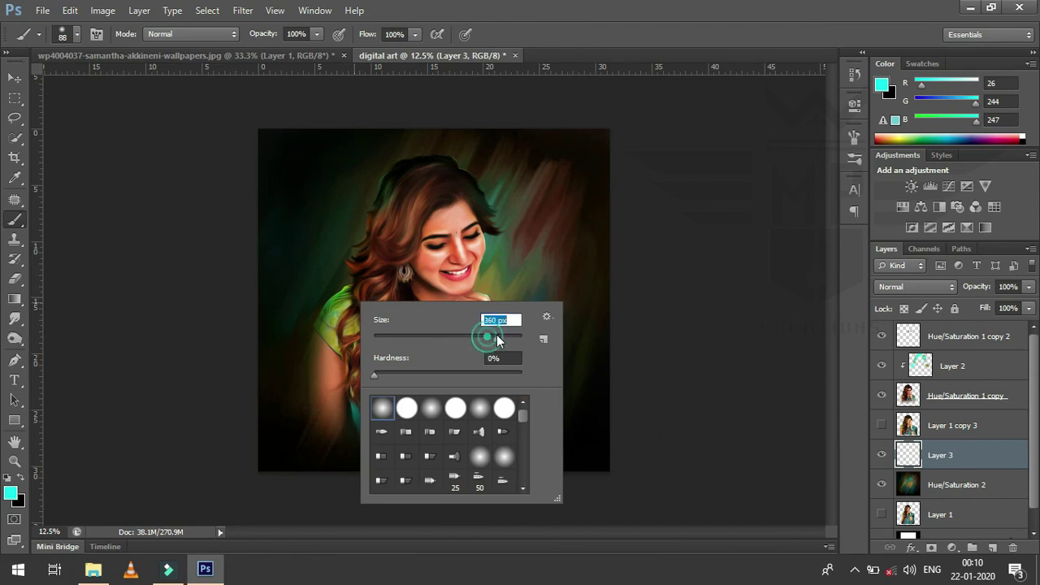
{"action": "left_click_drag", "start_coordinate": [507, 338], "coordinate": [515, 337]}
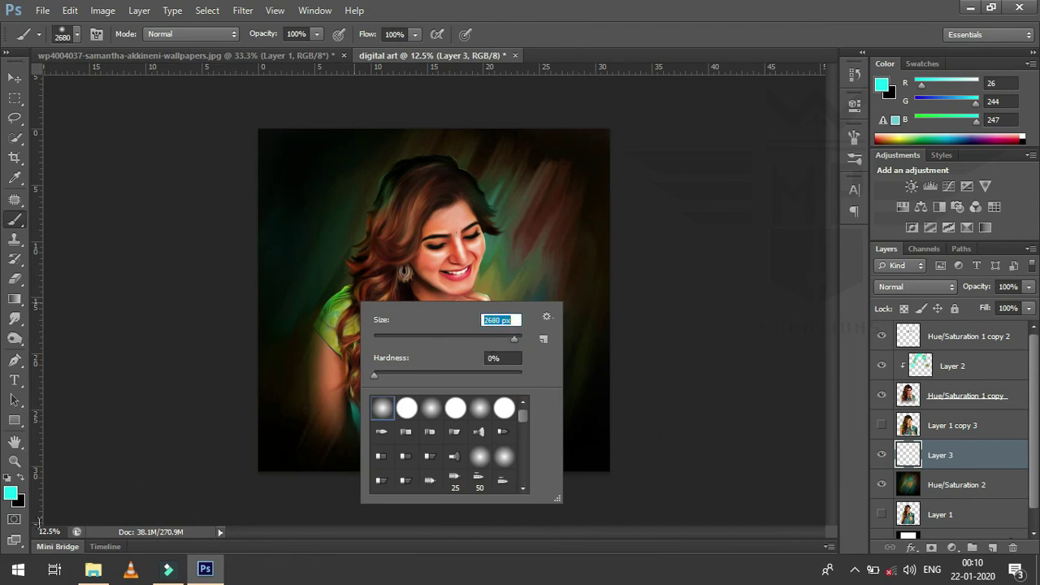
{"action": "left_click", "coordinate": [10, 494]}
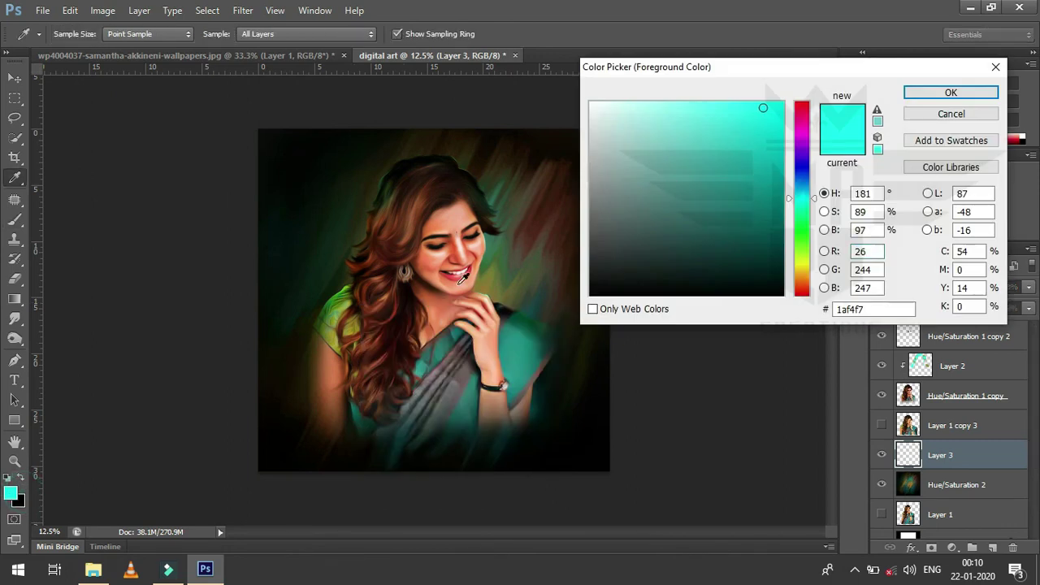
{"action": "left_click", "coordinate": [934, 92]}
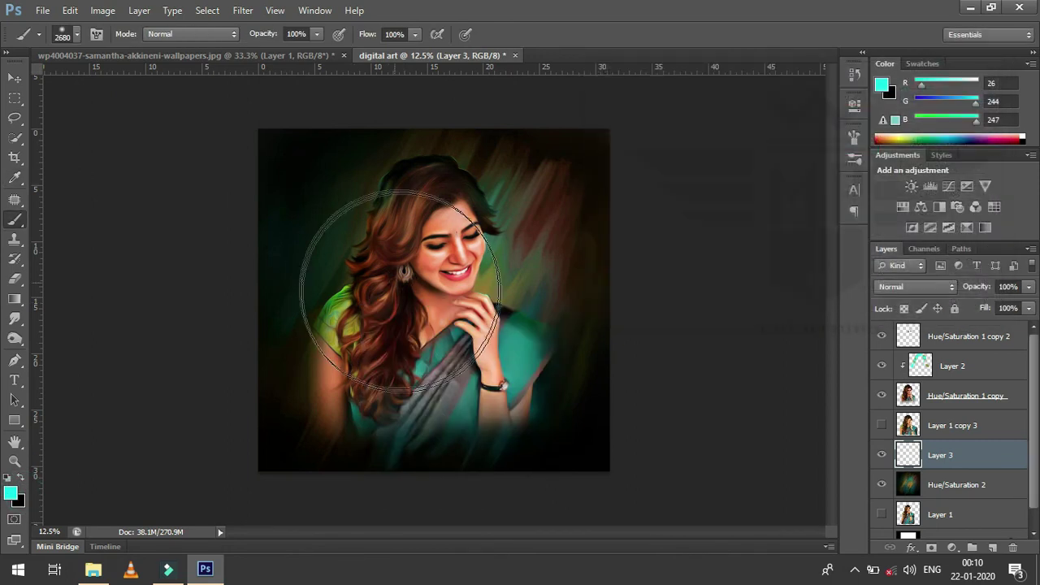
{"action": "left_click_drag", "start_coordinate": [412, 300], "coordinate": [534, 325]}
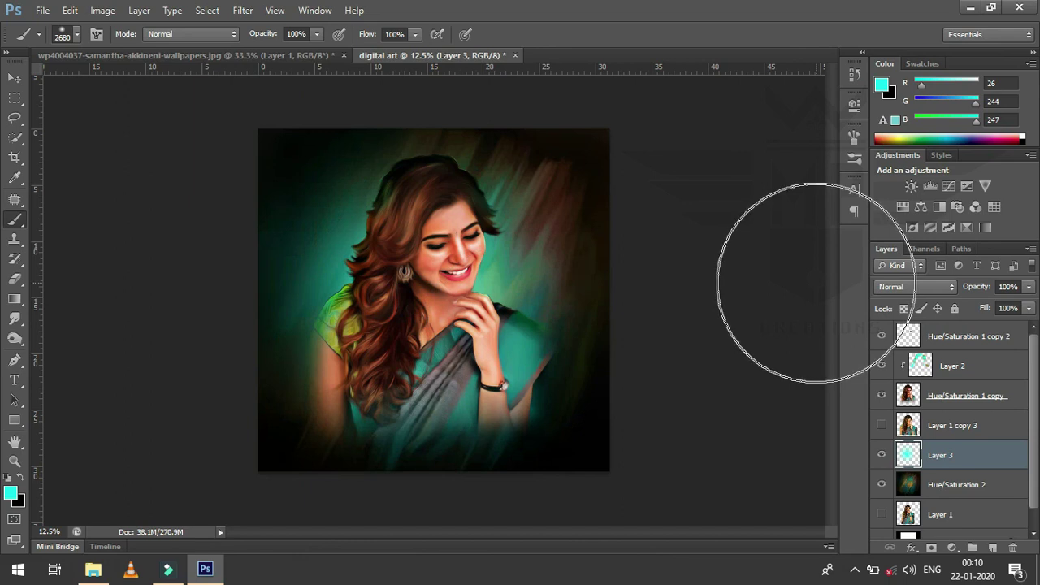
{"action": "key", "text": "ctrl+z"}
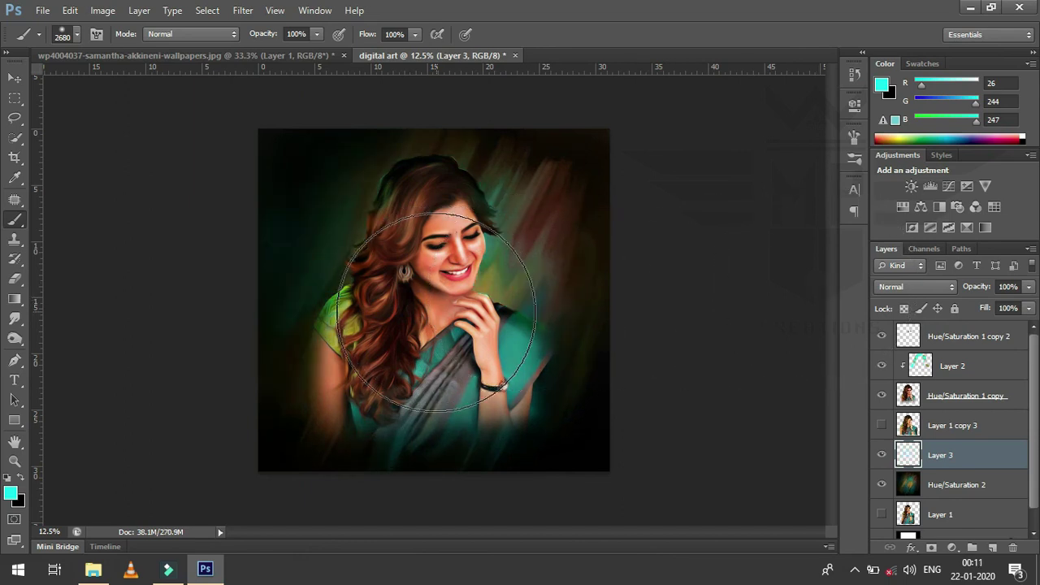
{"action": "right_click", "coordinate": [431, 314]}
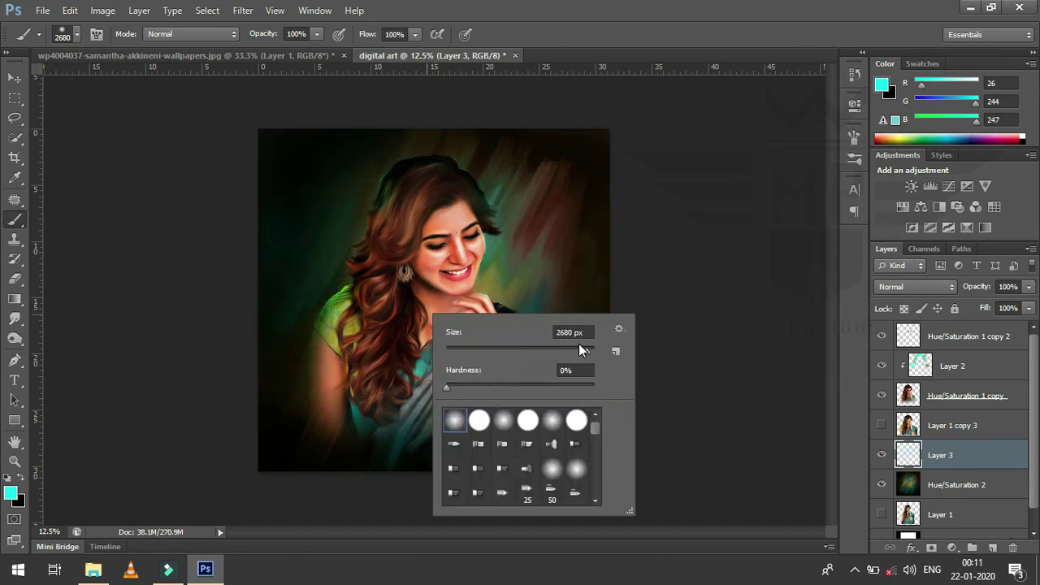
{"action": "left_click_drag", "start_coordinate": [578, 350], "coordinate": [584, 351]}
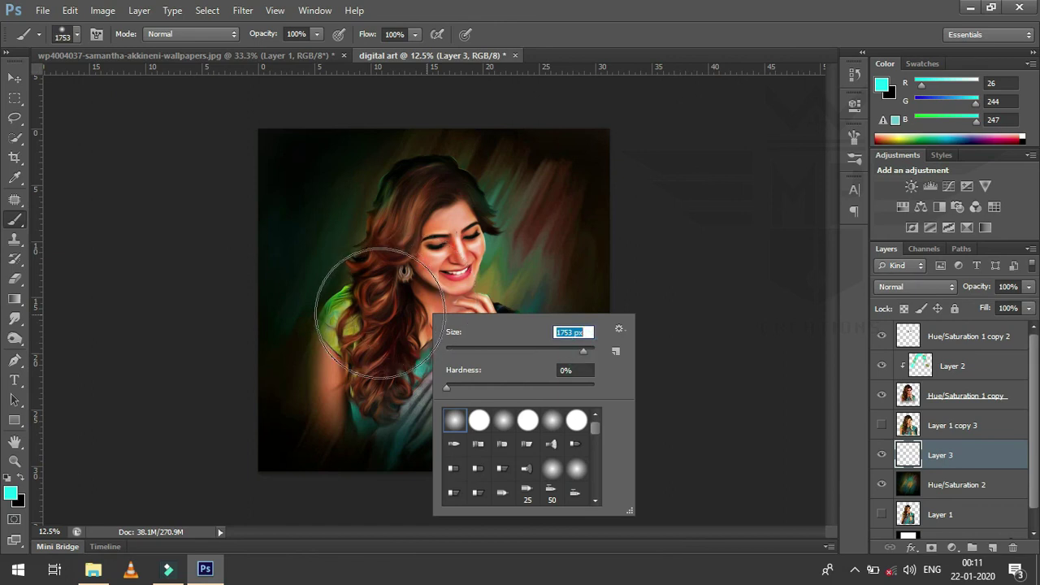
{"action": "key", "text": "Return"}
Brush a soft cyan glow around the woman's left side and saree.
{"action": "left_click_drag", "start_coordinate": [378, 313], "coordinate": [460, 341]}
{"action": "left_click", "coordinate": [459, 342]}
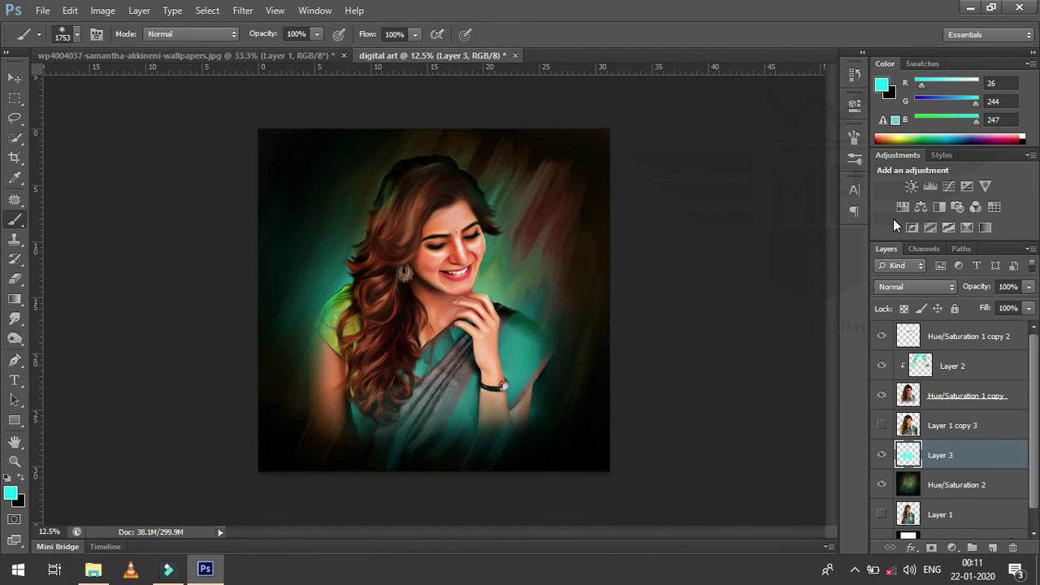
{"action": "key", "text": "ctrl+minus"}
{"action": "key", "text": "ctrl+minus"}
{"action": "key", "text": "ctrl+plus"}
{"action": "key", "text": "ctrl+plus"}
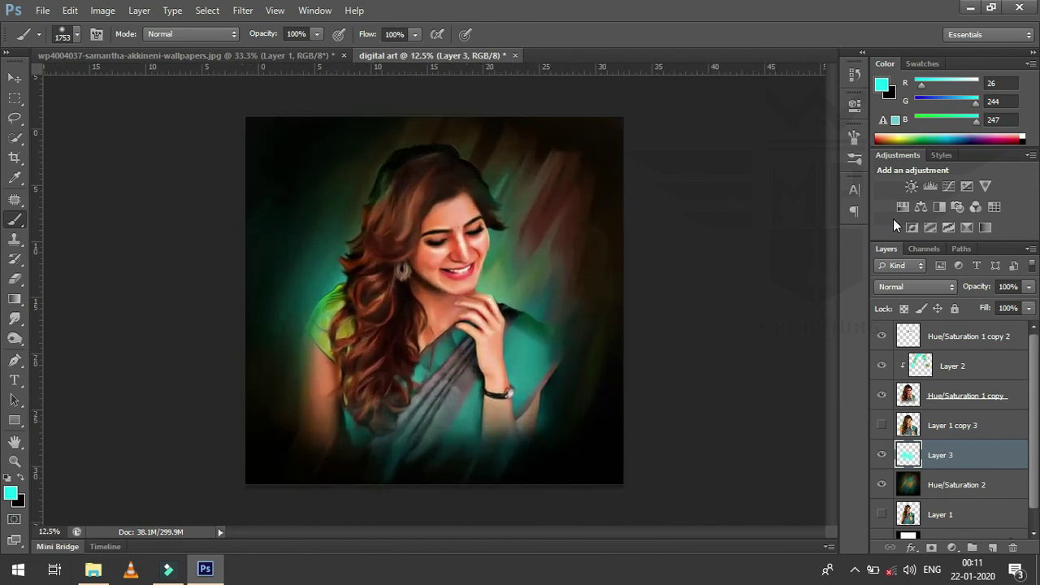
{"action": "key", "text": "ctrl+plus"}
{"action": "key", "text": "ctrl+minus"}
{"action": "key", "text": "ctrl+minus"}
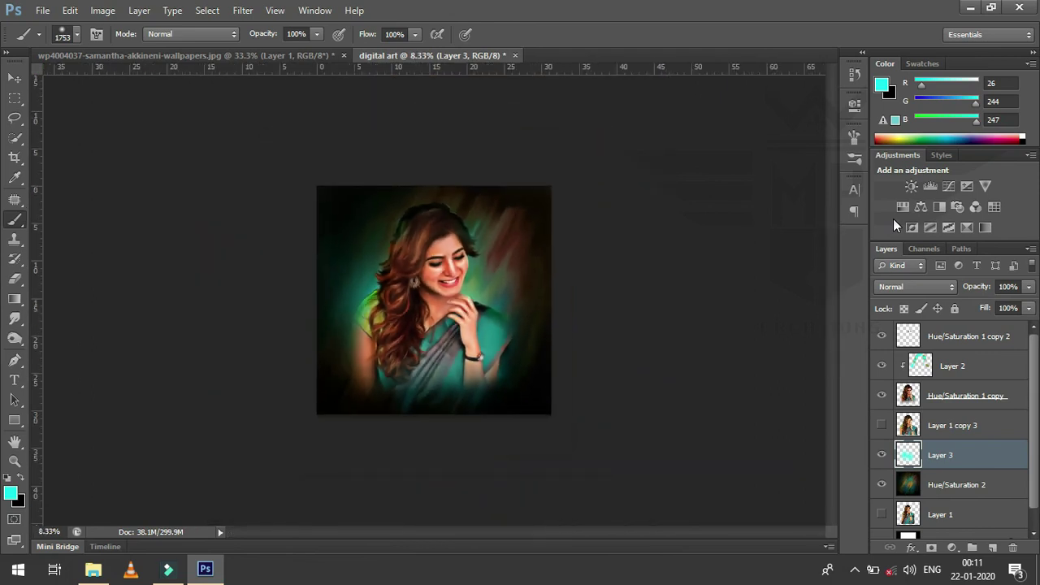
{"action": "key", "text": "ctrl+plus"}
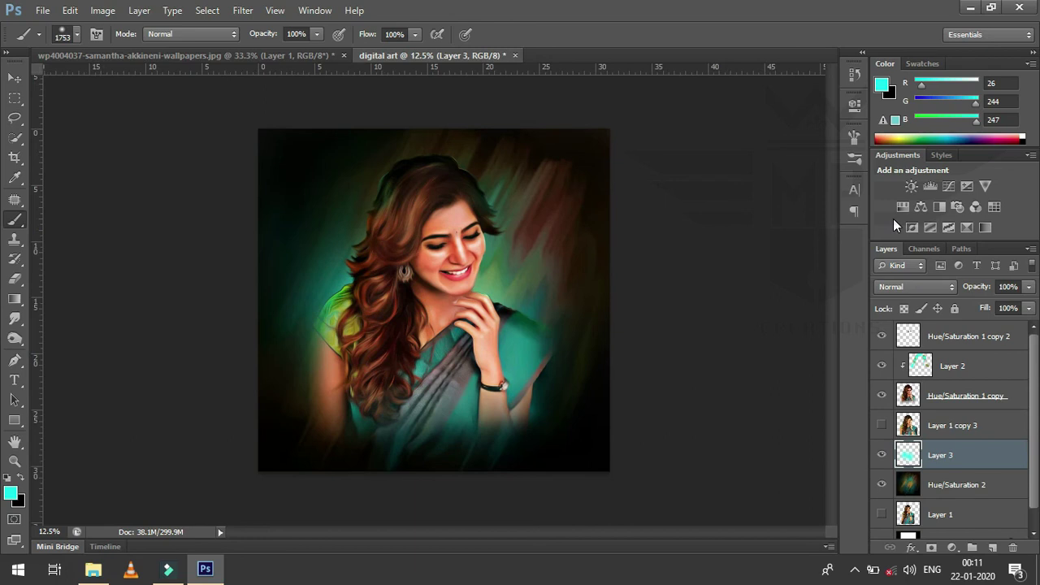